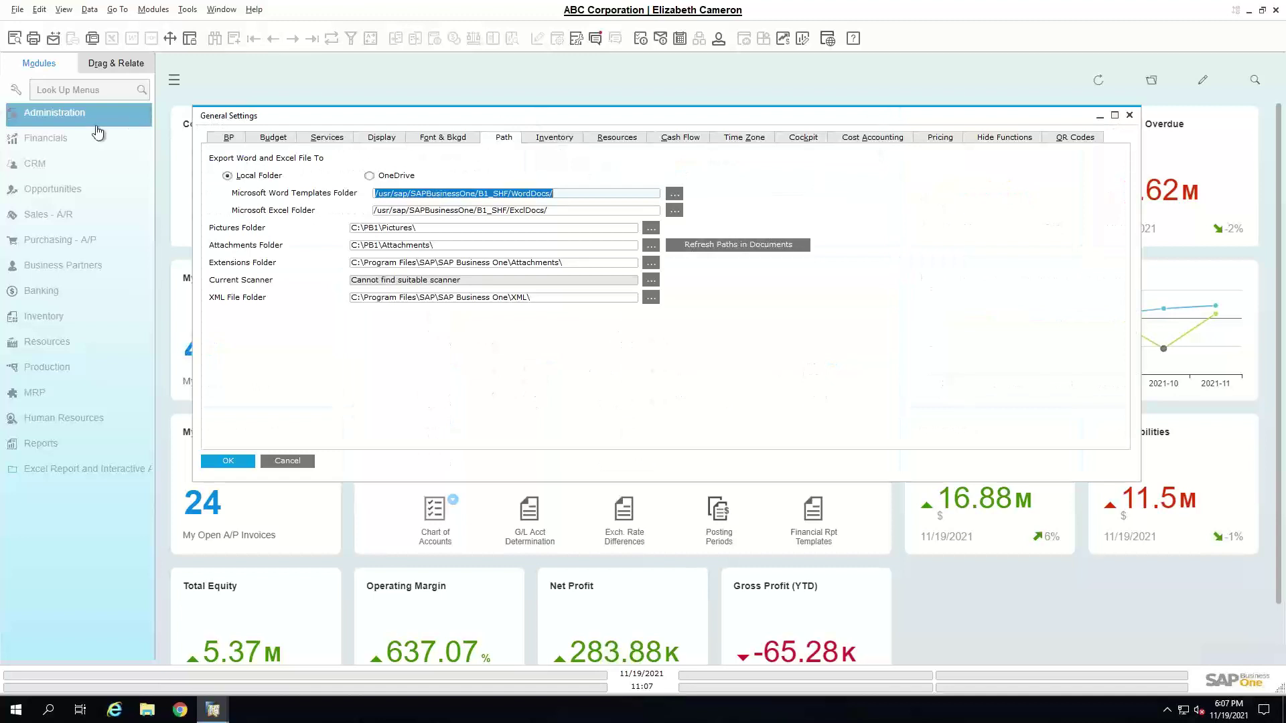
- Expand Administration > System Initialization and view the Services settings in General Settings
click(87, 119)
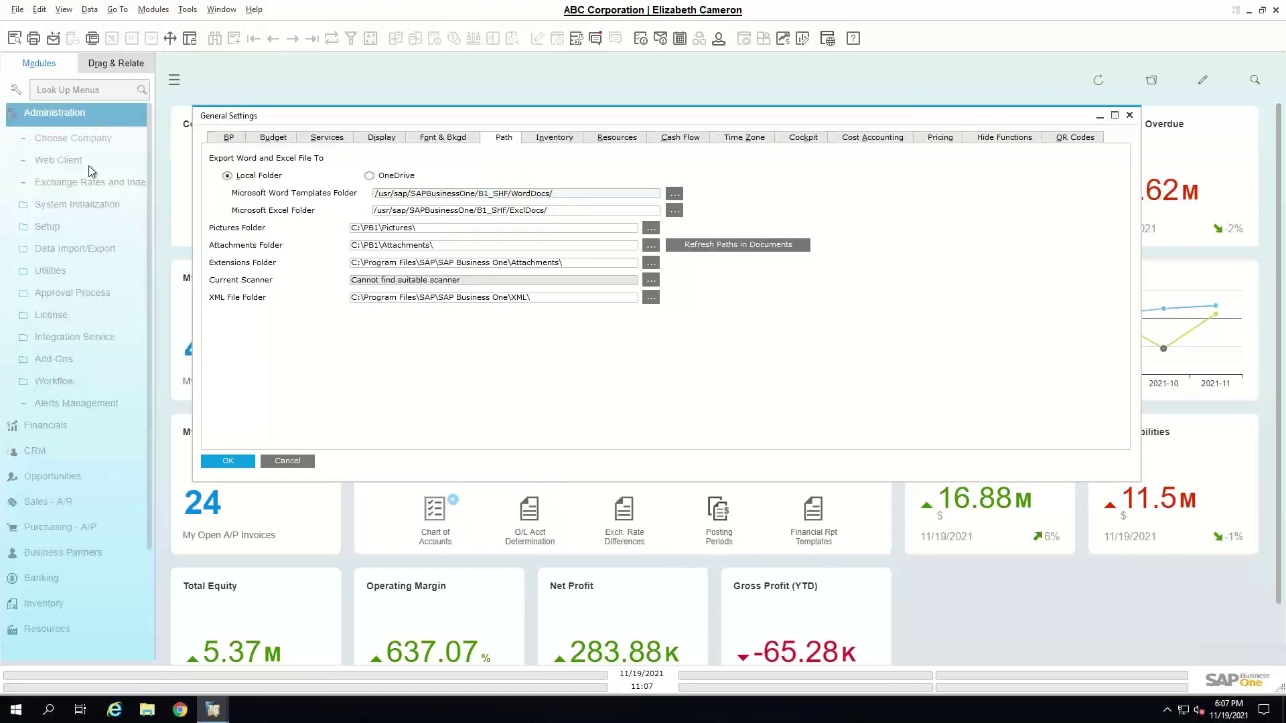
click(85, 202)
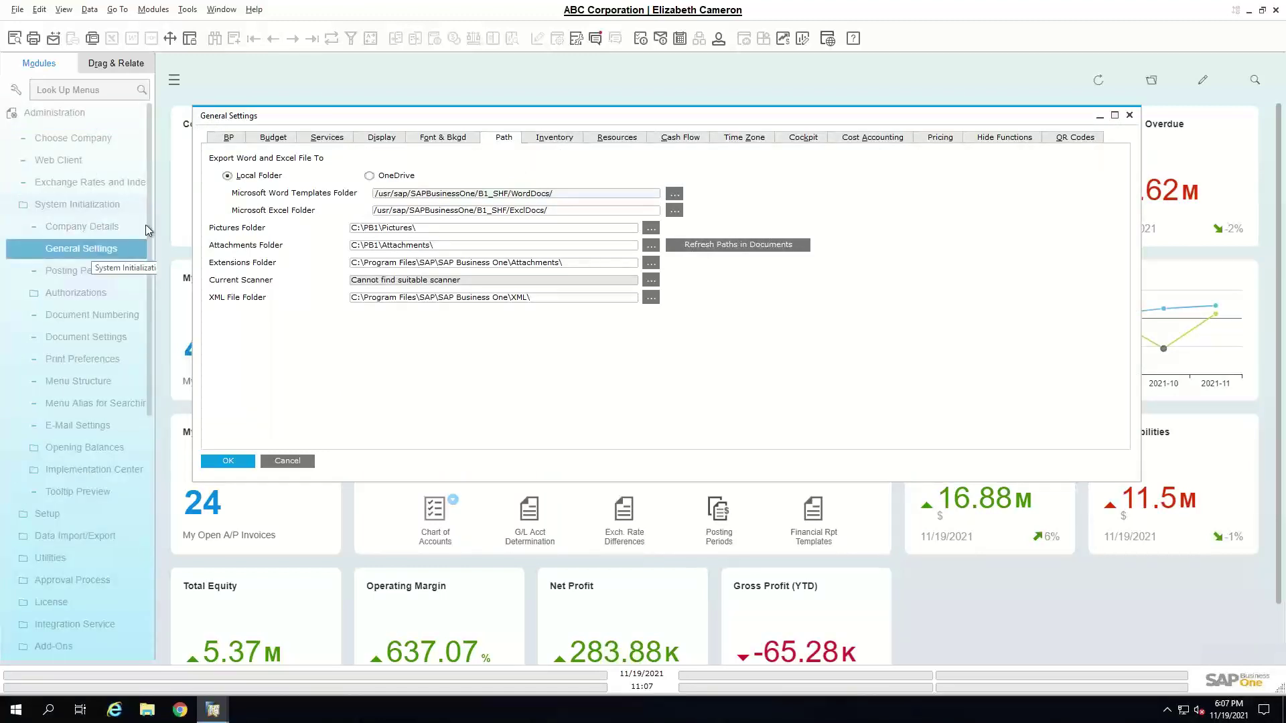
drag(329, 119, 578, 147)
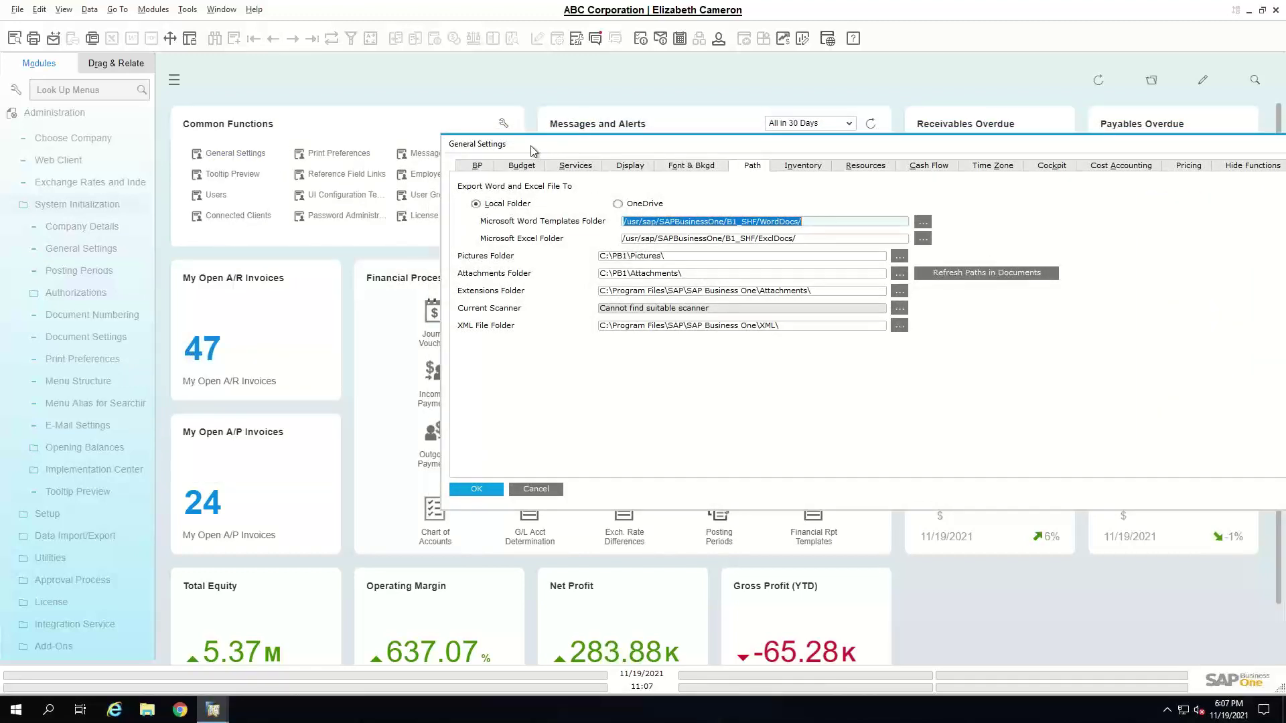
click(570, 166)
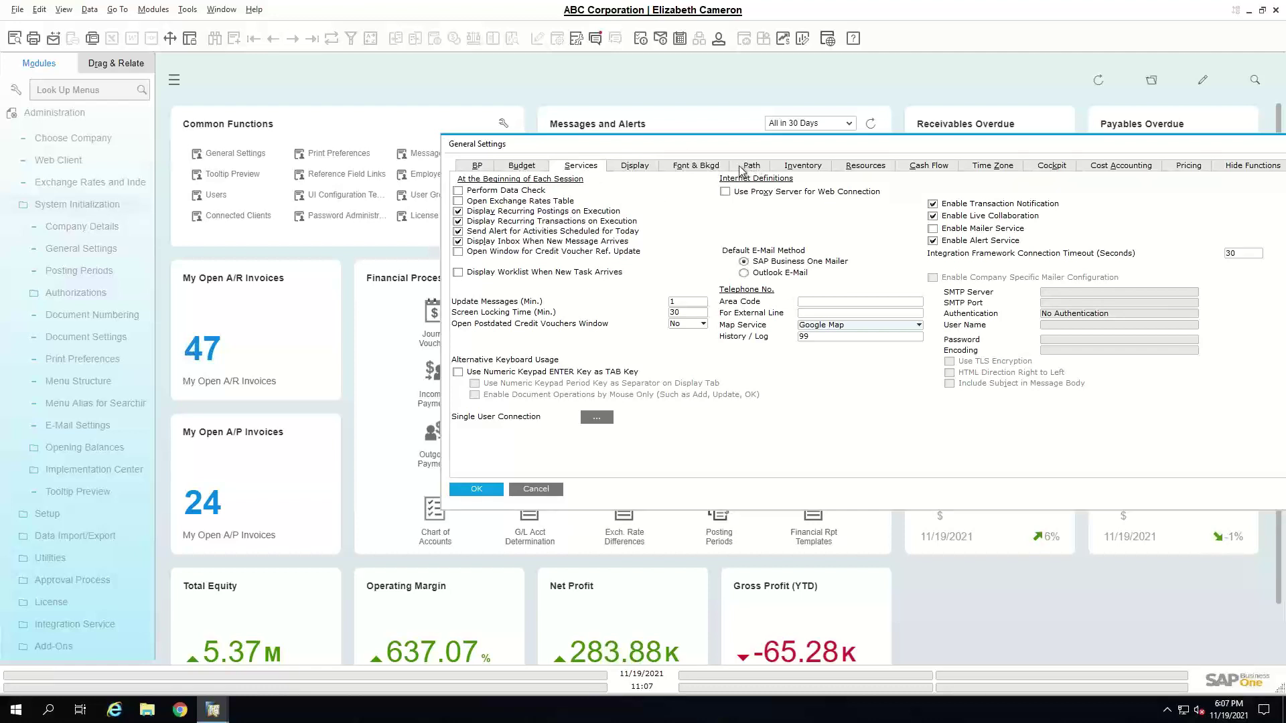
- Move the General Settings window back up and left, near the screen centre
drag(735, 145, 525, 138)
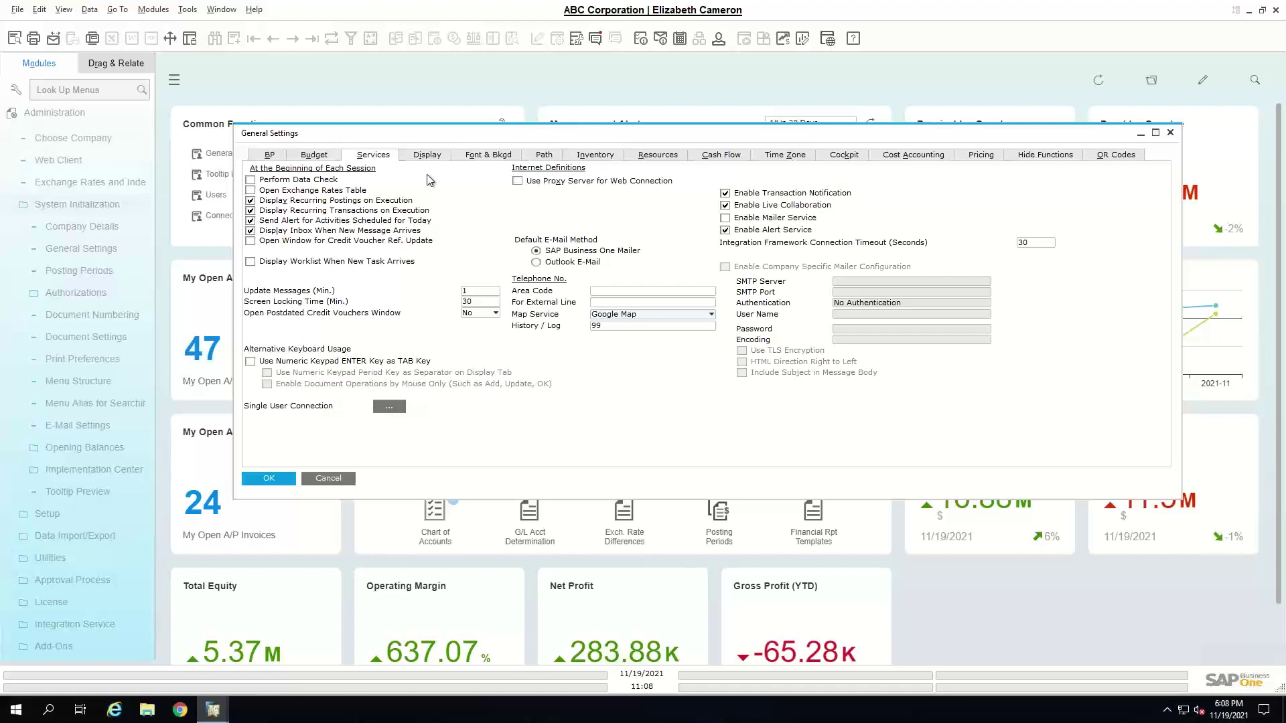
- Enable Perform Data Check on the Services settings, then switch to the Display settings
click(250, 180)
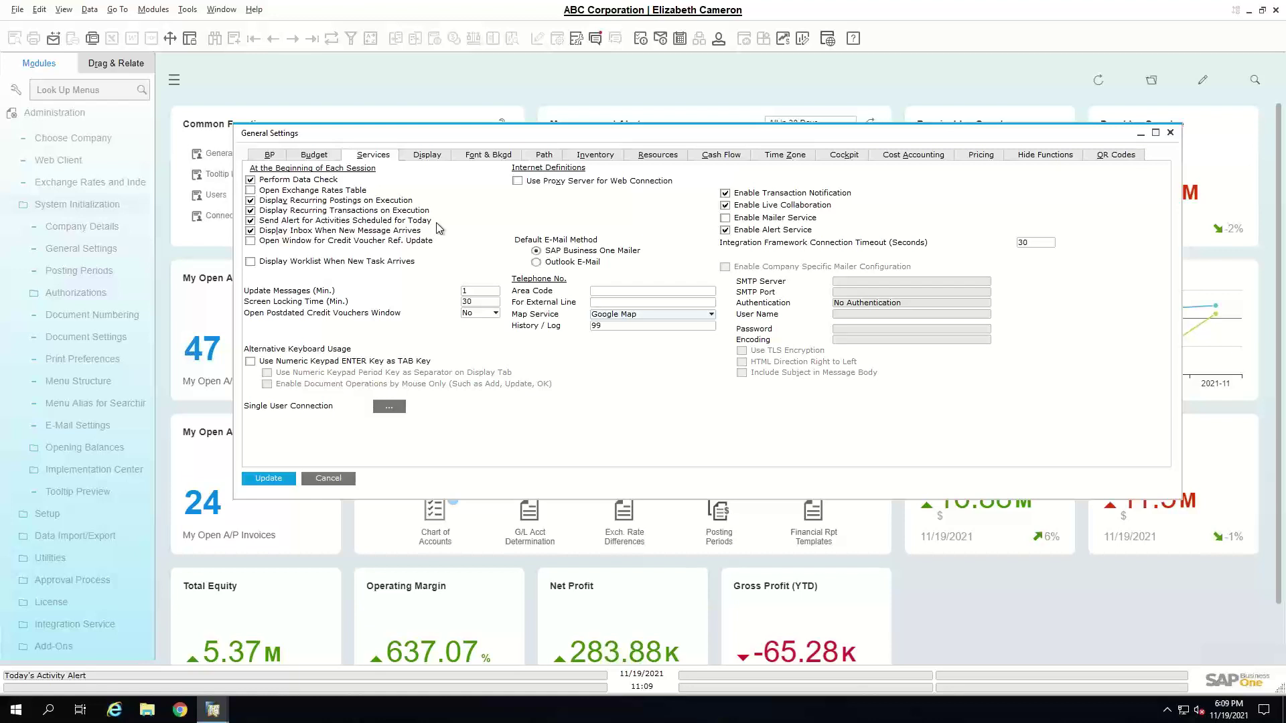
click(469, 291)
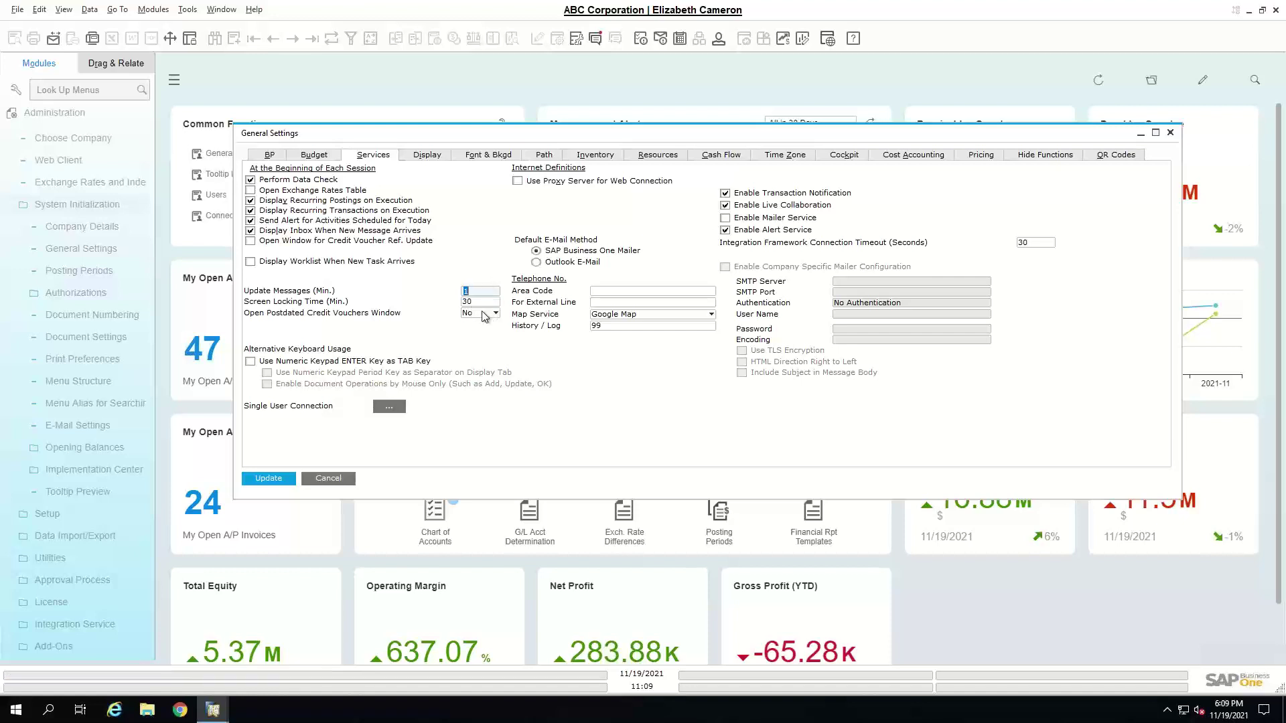
click(433, 161)
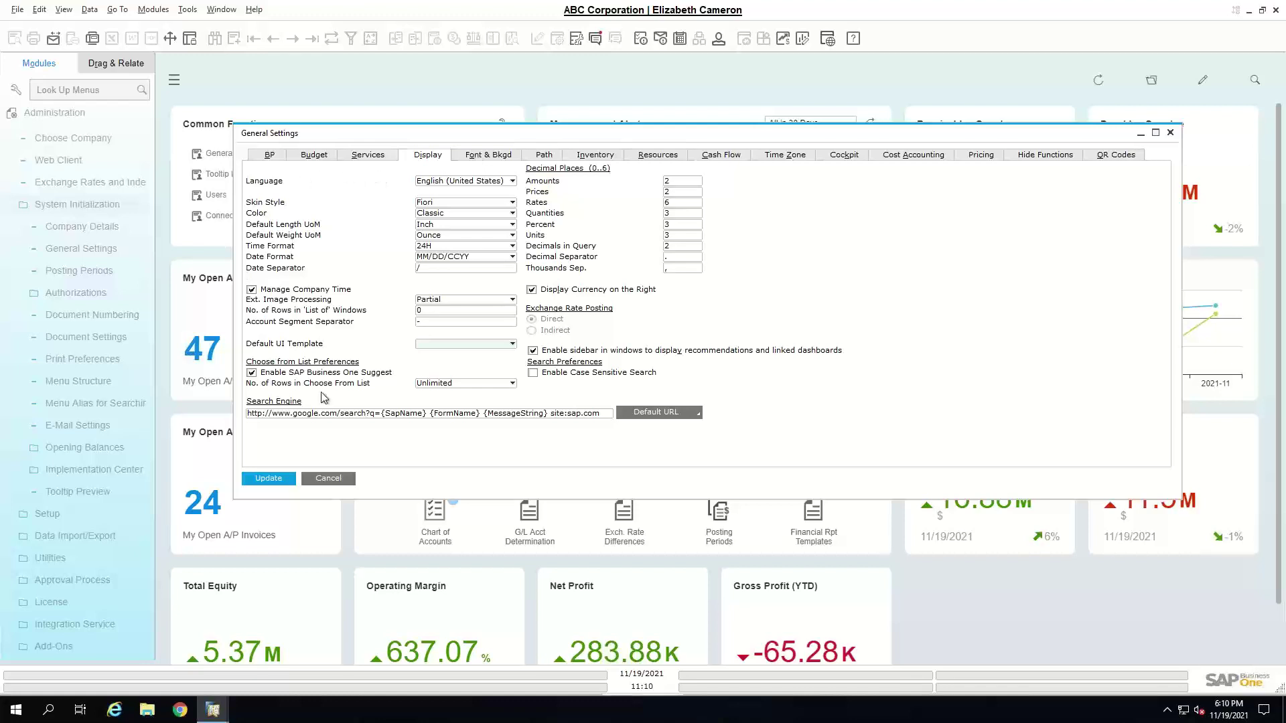
- Keep the Classic colour scheme and view the Font & Background settings (Verdana, size 12)
click(423, 215)
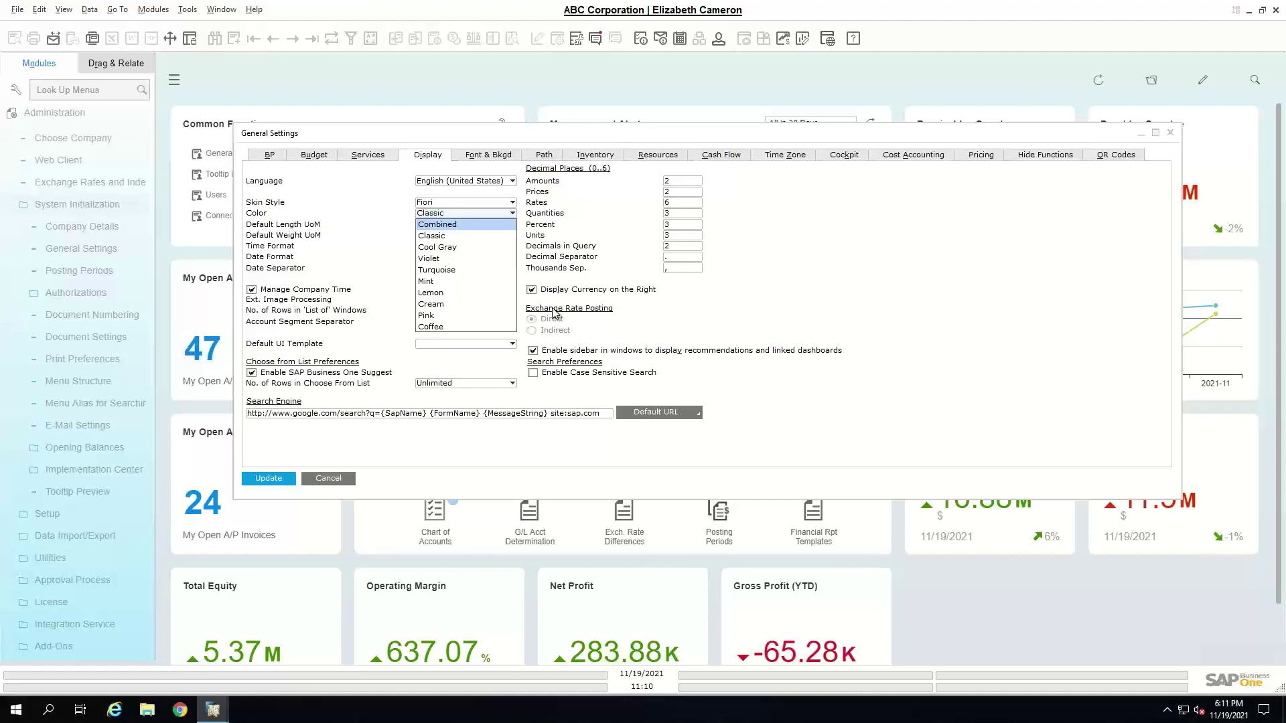
click(488, 159)
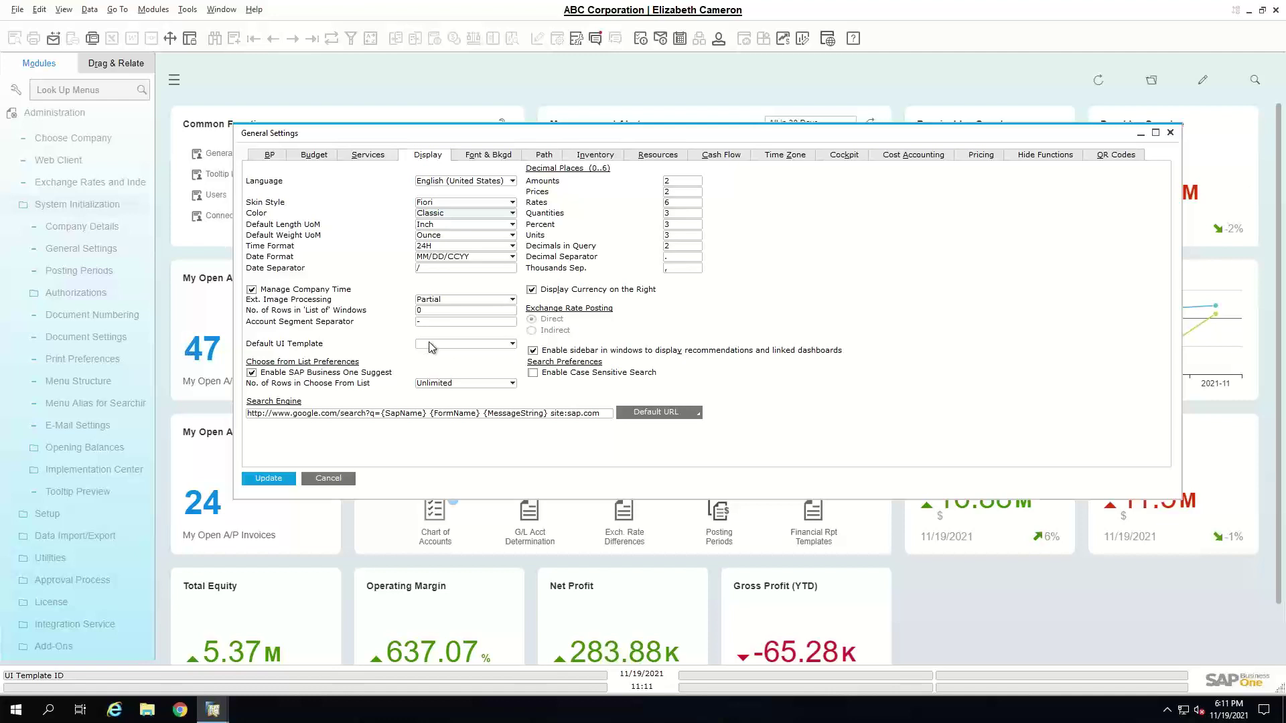
click(486, 160)
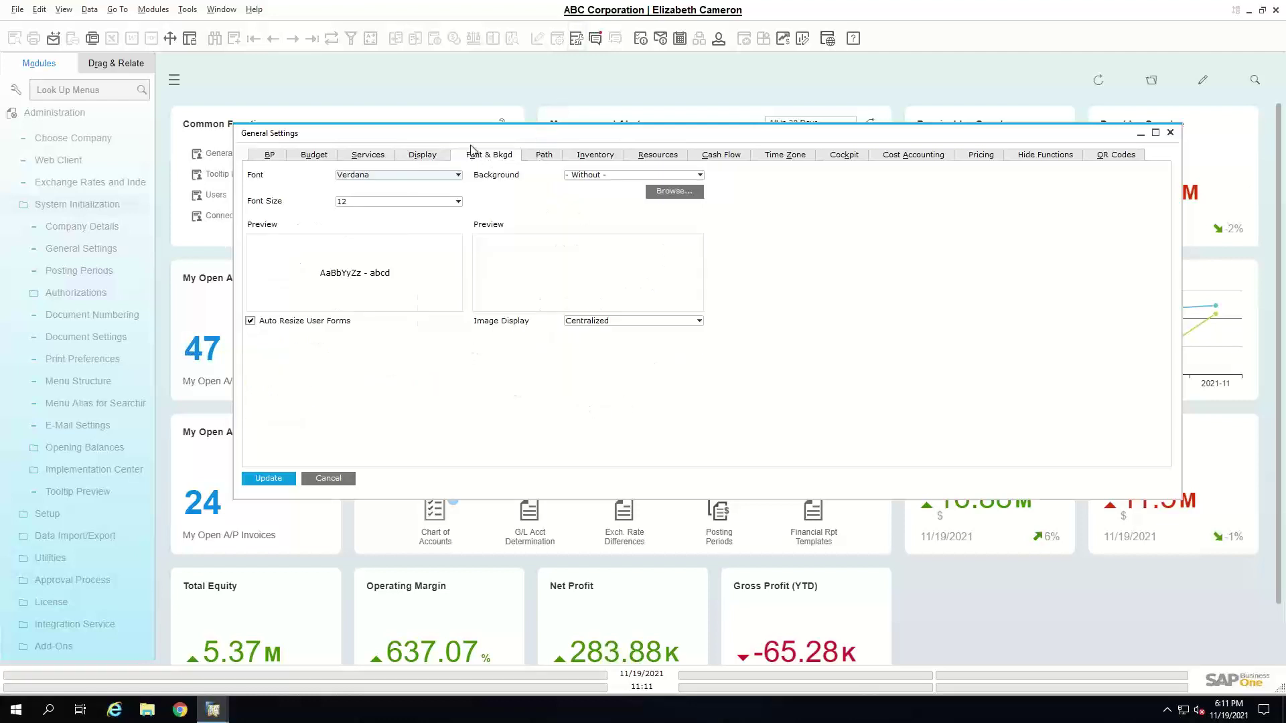
- Show the Path settings: local Word/Excel export folders and attachments in C:\PB1\Attachments\
click(541, 157)
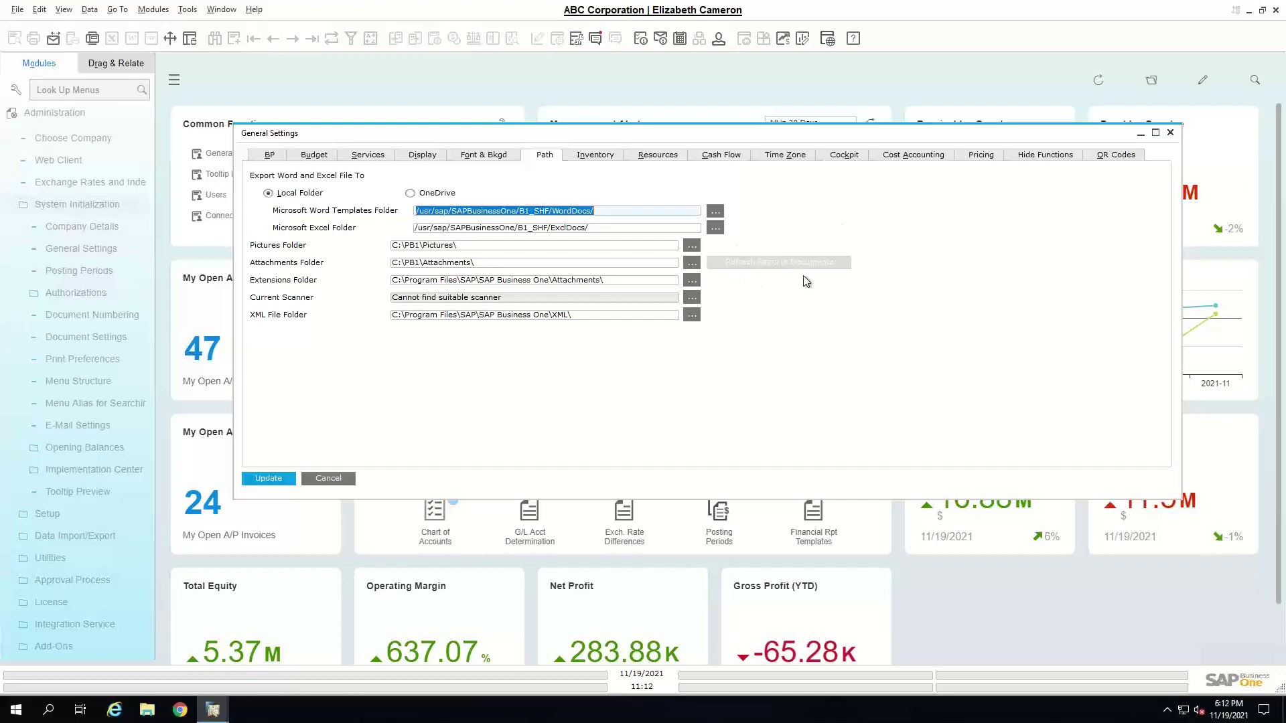
- Close General Settings unsaved, collapse Administration, and open Print Preferences for Sales Order
click(332, 476)
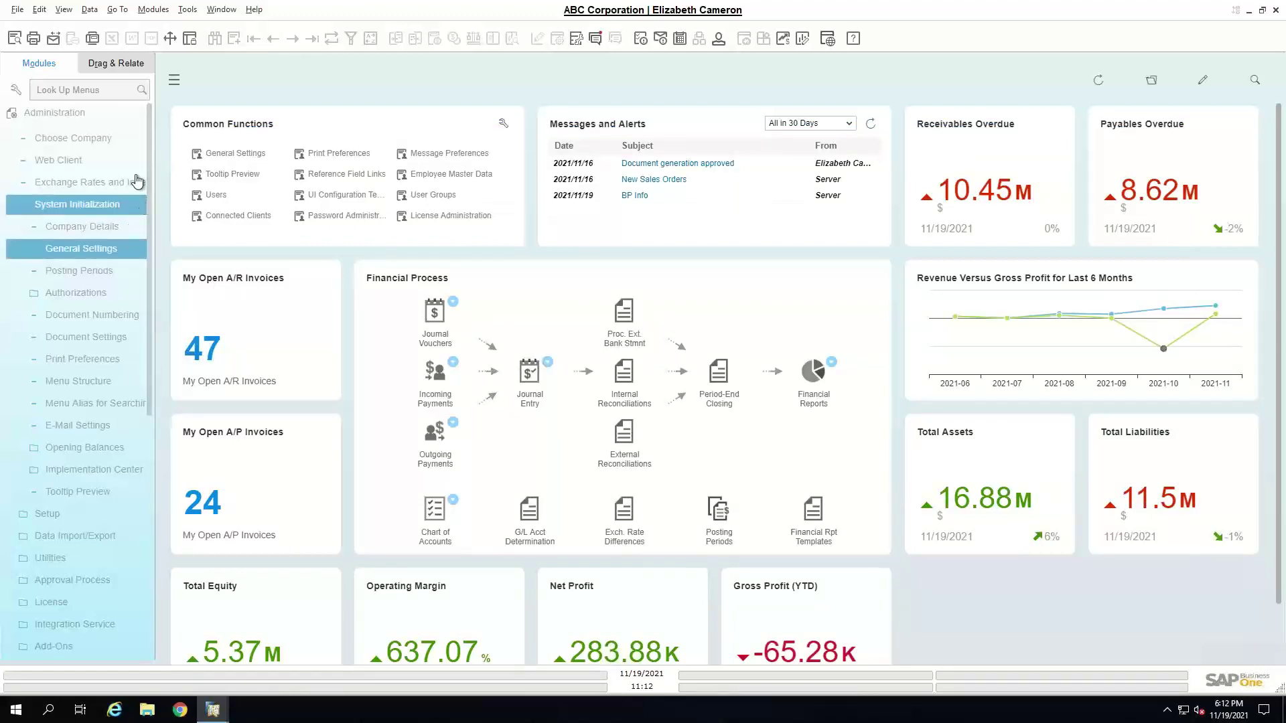
click(97, 118)
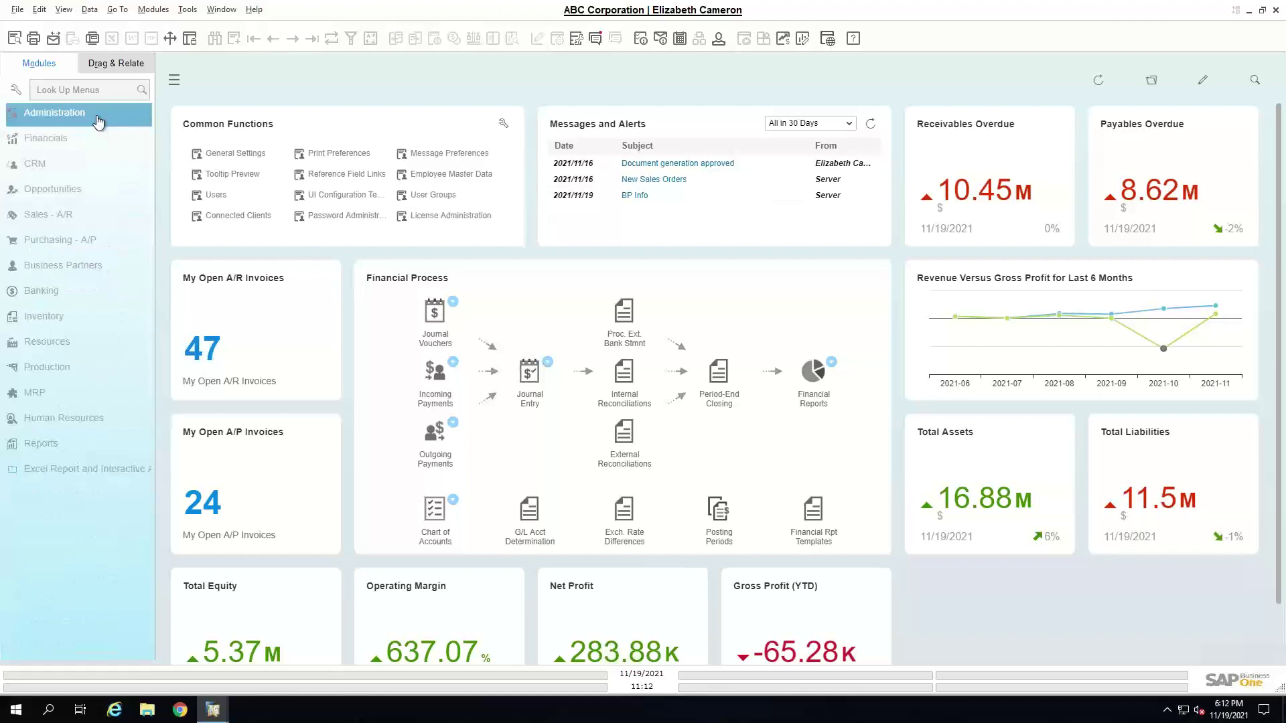
click(327, 155)
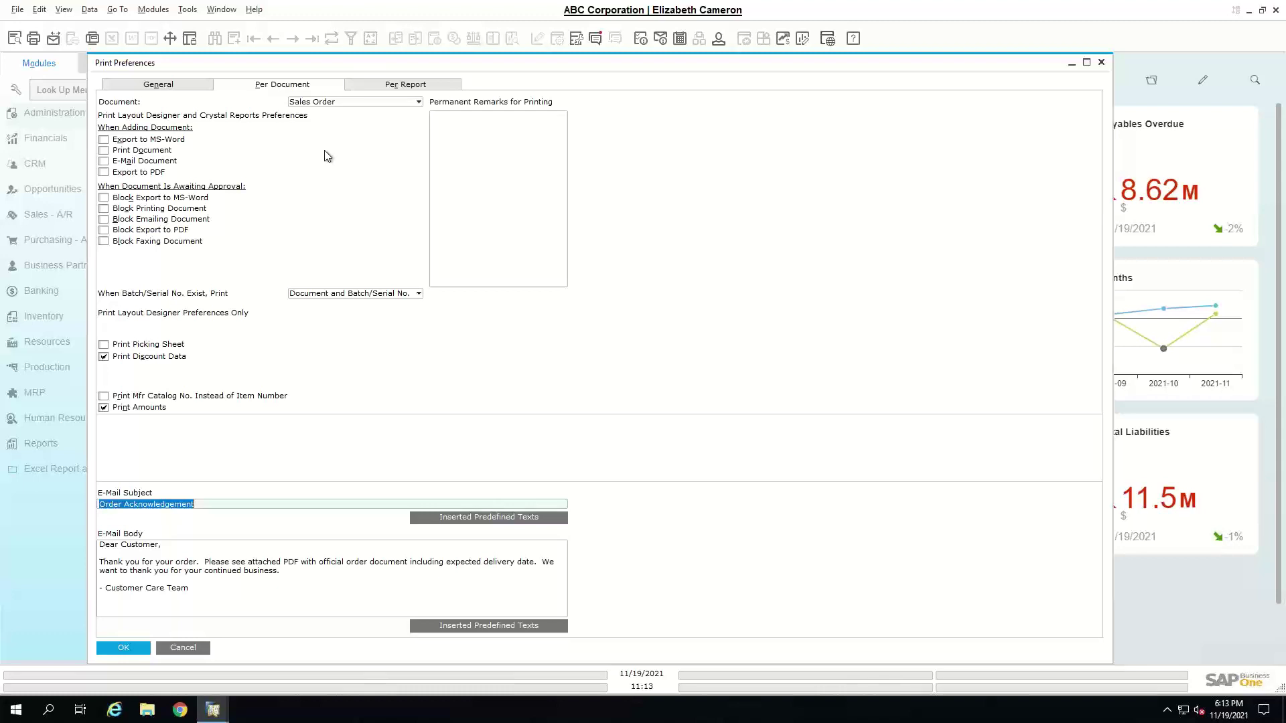
- Keep Sales Order as the Print Preferences document, then close the window without saving
click(327, 104)
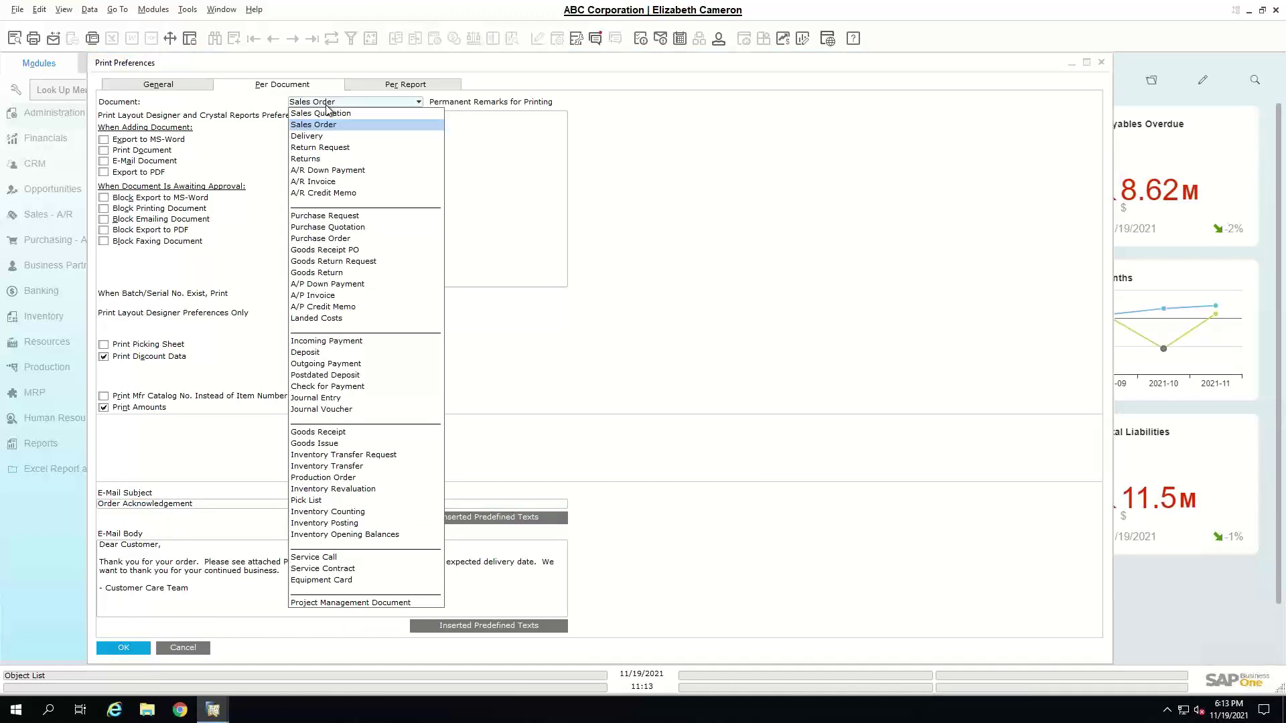
click(232, 150)
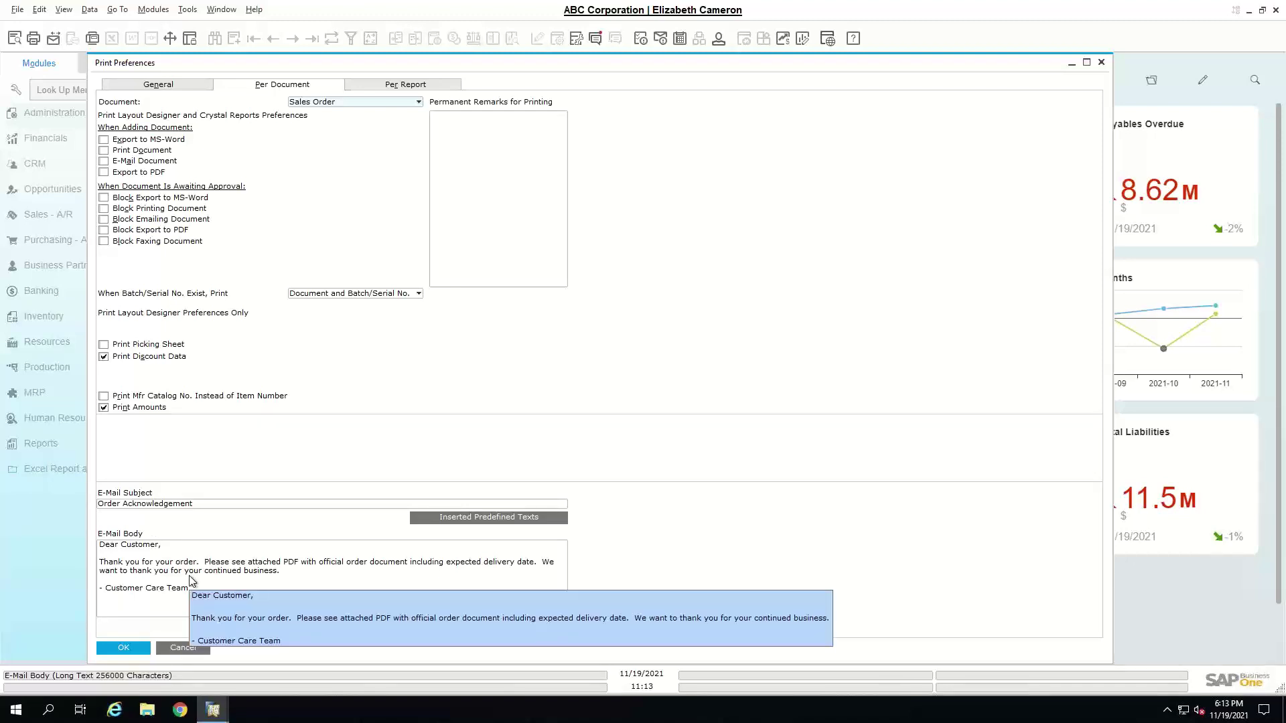
click(186, 649)
- Remove the Sales Order delivery-date row from Message Preferences, update, and close the window
click(428, 157)
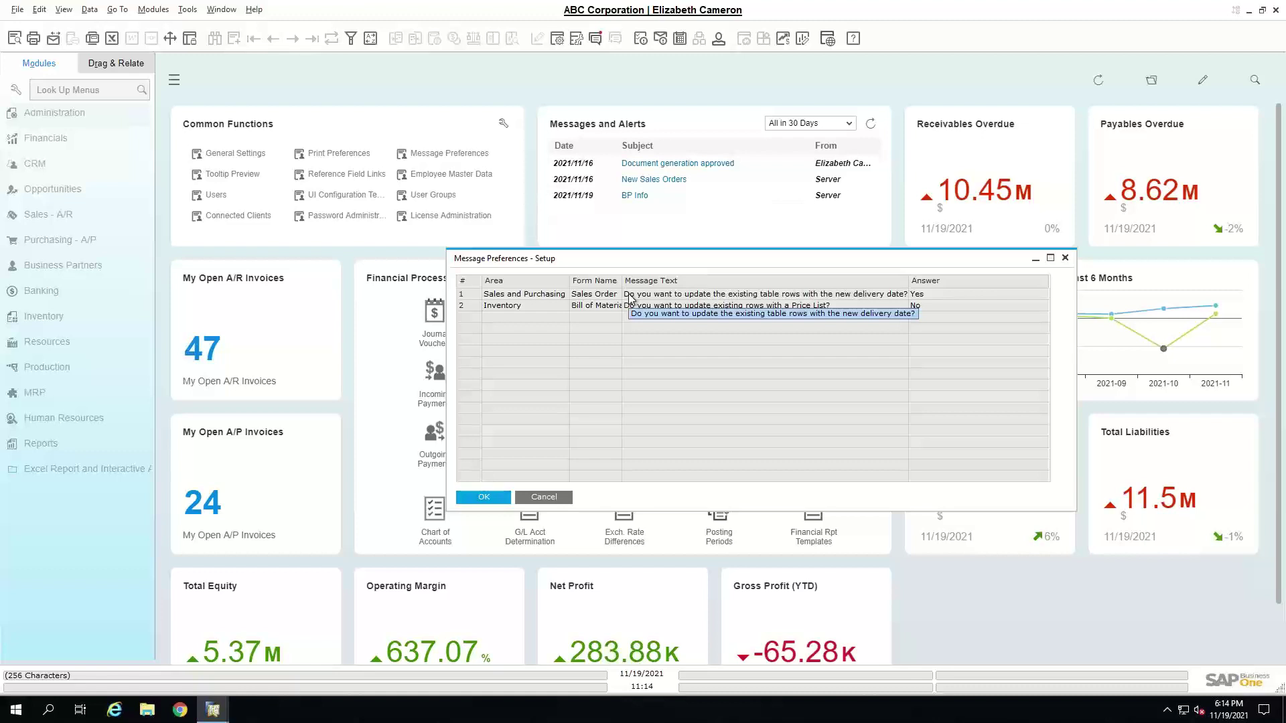
click(474, 295)
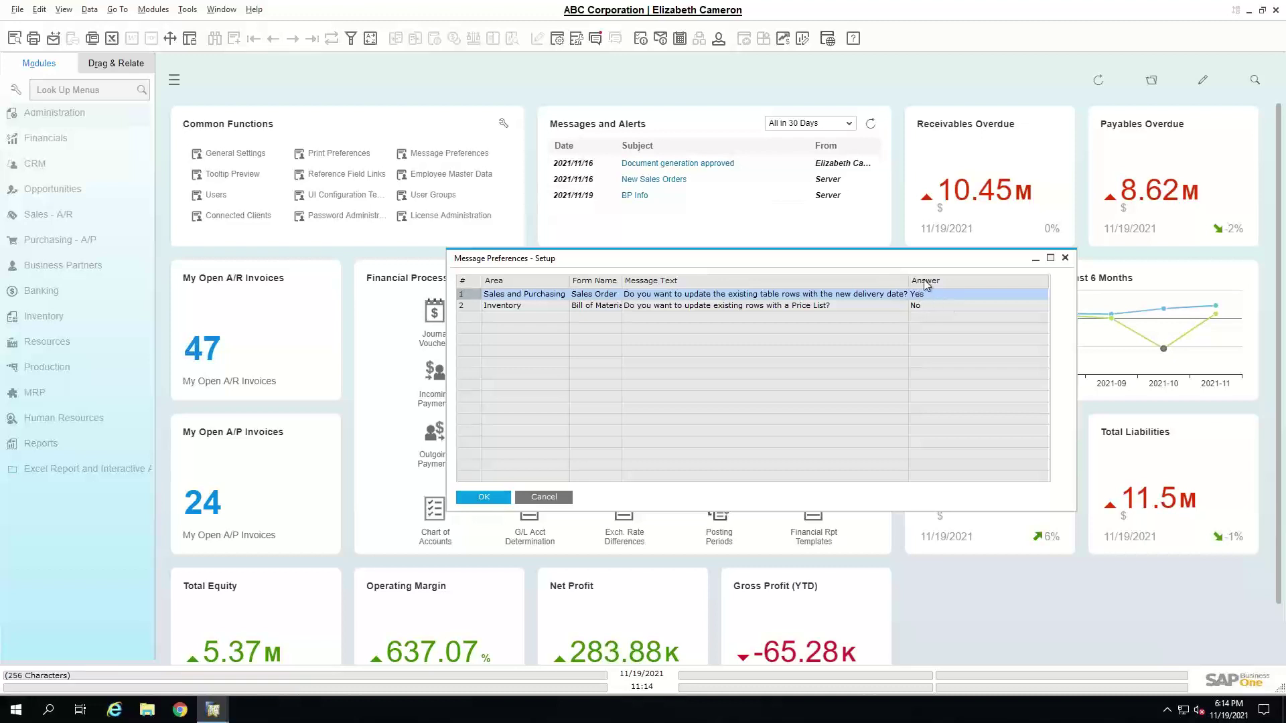
right_click(463, 299)
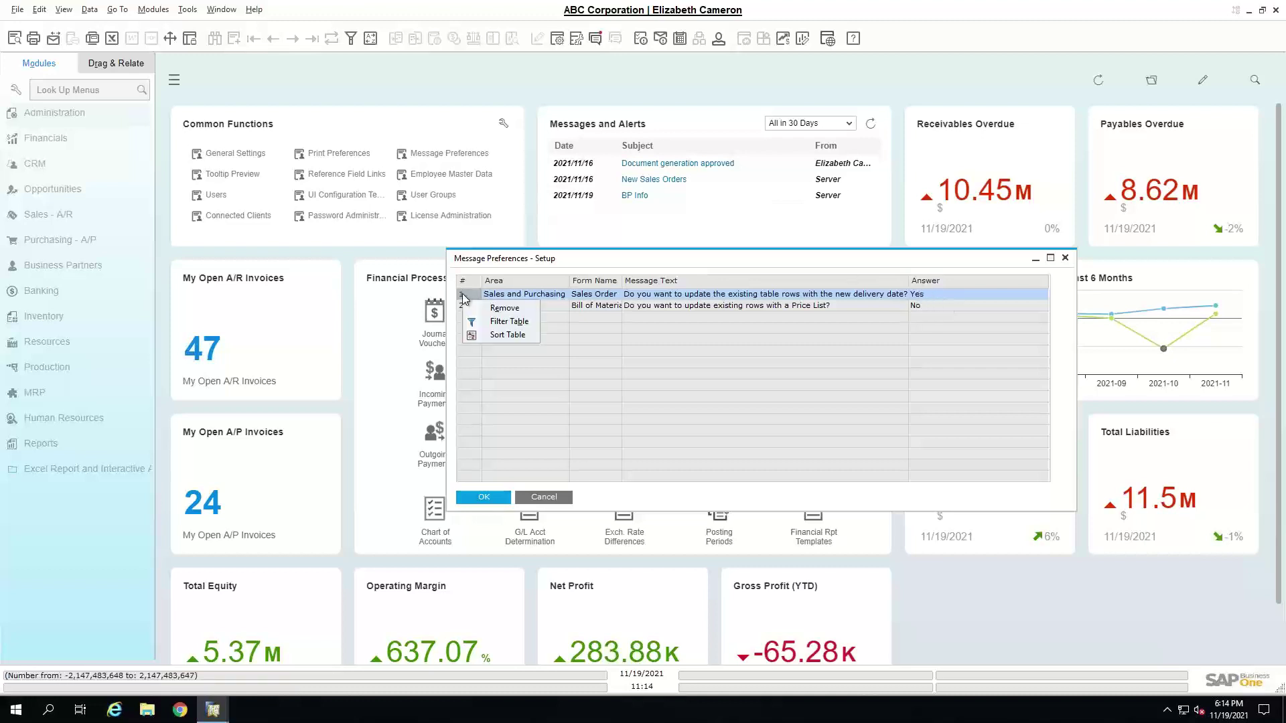
click(478, 311)
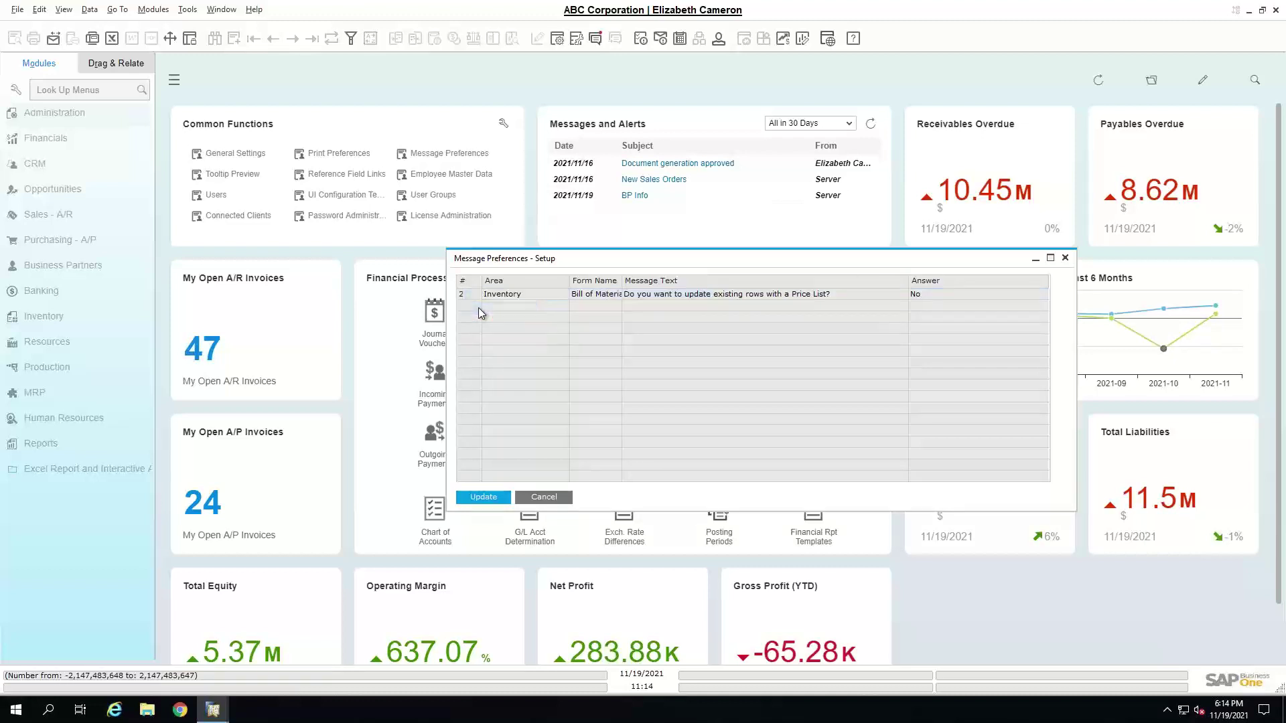
click(496, 497)
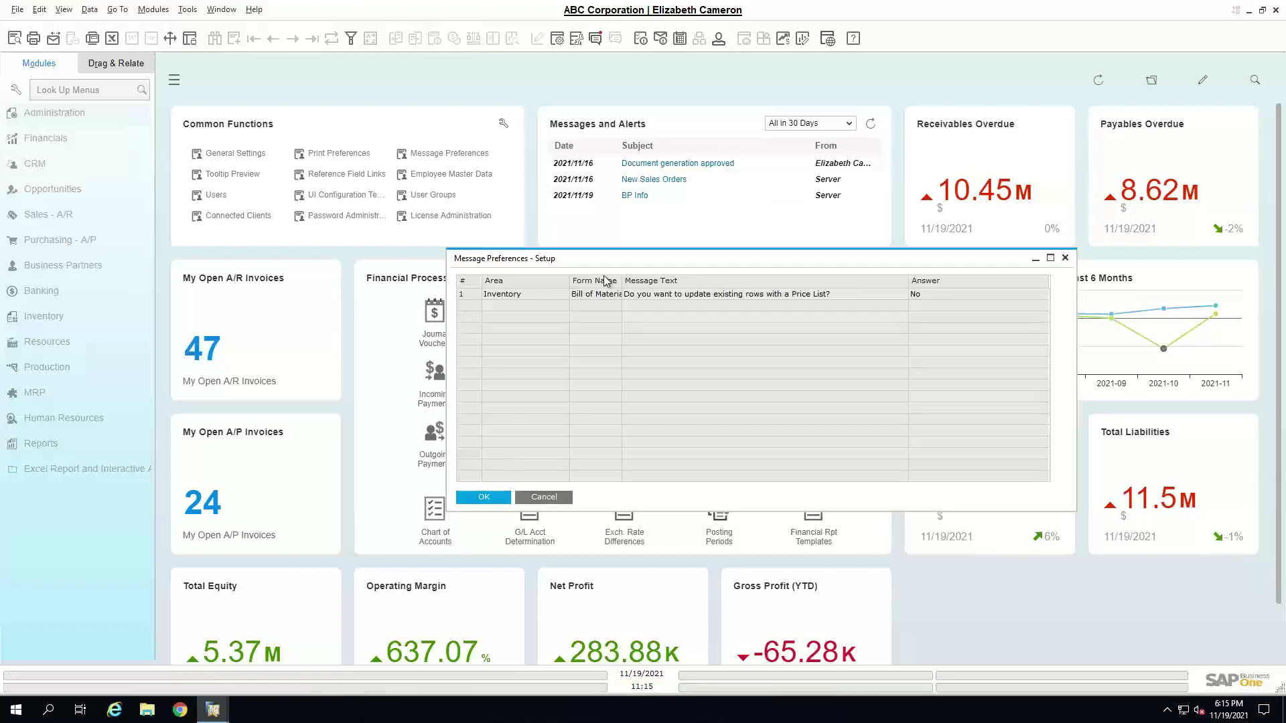
click(484, 497)
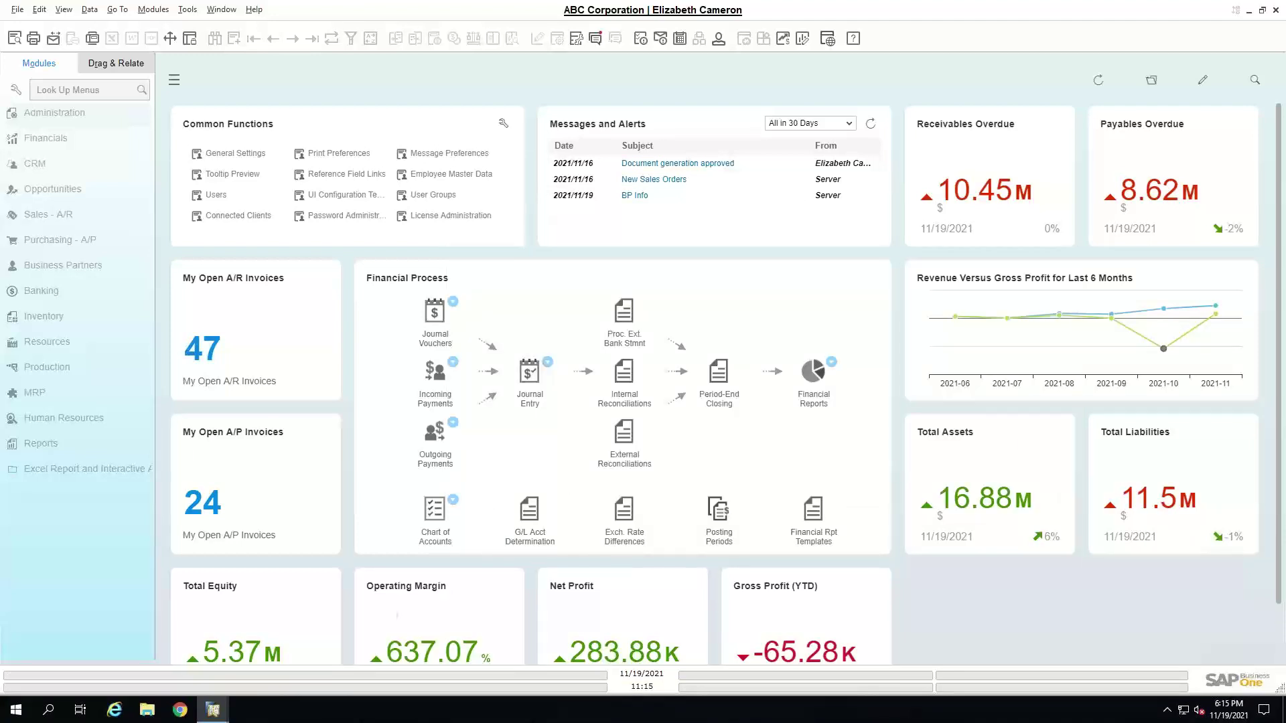
- Open Tooltip Preview Setup, list the Business Partners properties, and expand Sales - A/R
click(233, 175)
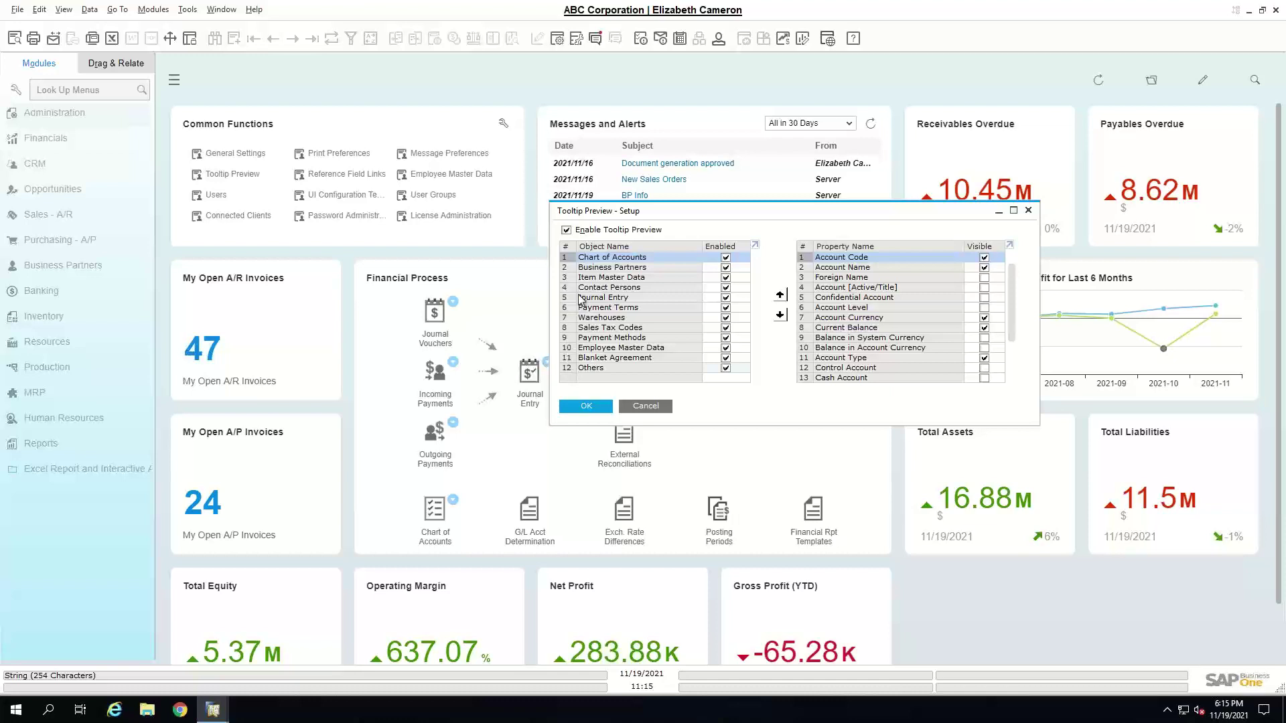
click(572, 268)
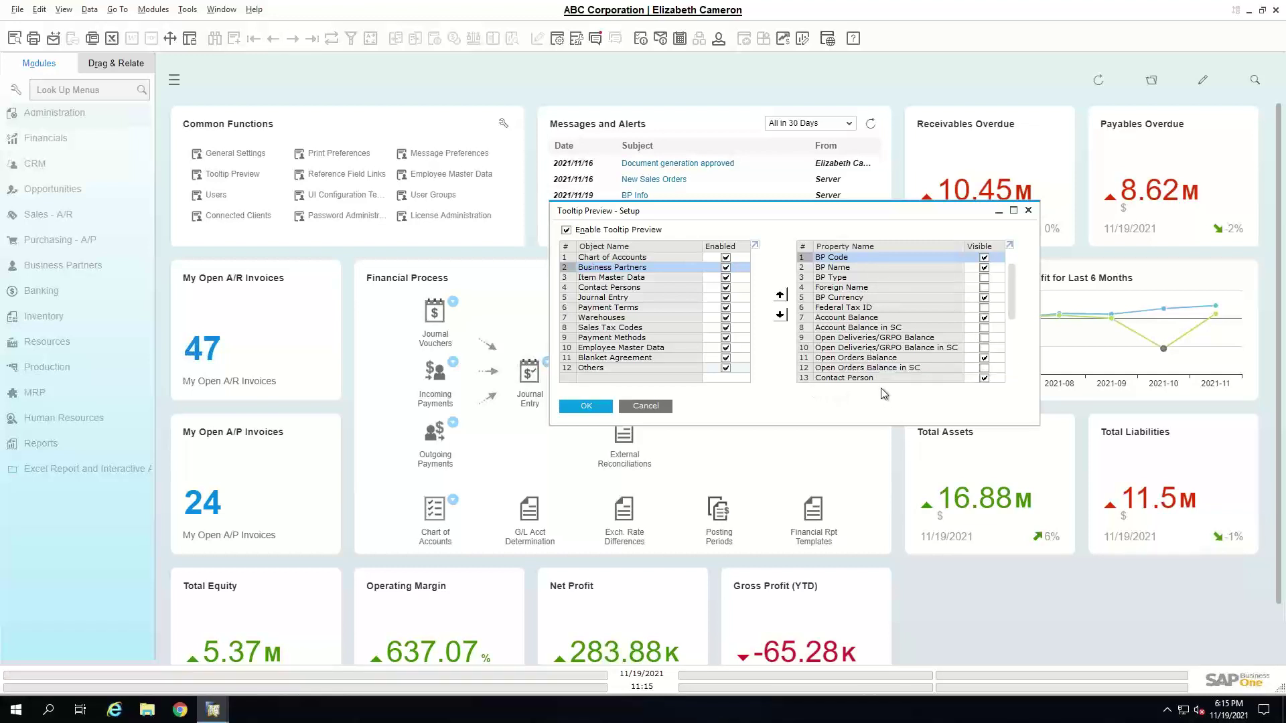
click(57, 215)
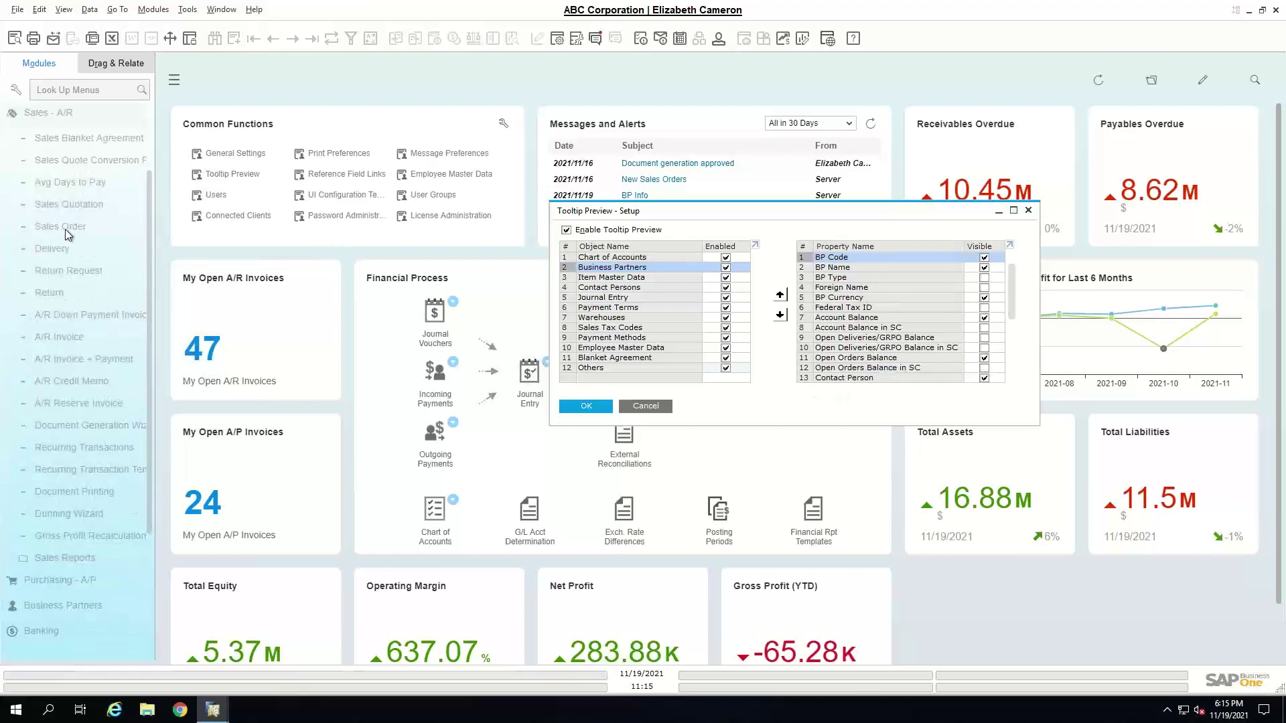
- Load the latest sales order, 1316 for Maxi-Teq, and preview its customer tooltip
click(66, 229)
click(315, 45)
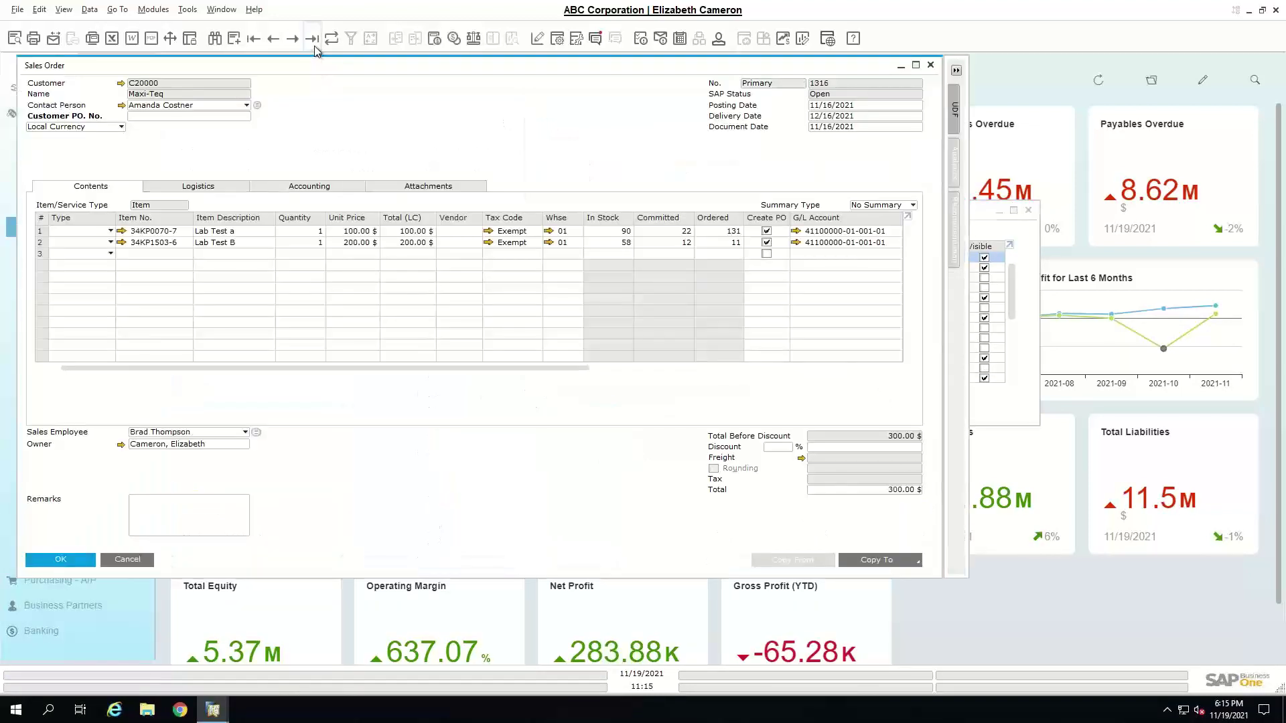
mouse_move(122, 86)
- Close the sales order and Tooltip Preview setup, then bring up the Reference Field Links setup
click(129, 560)
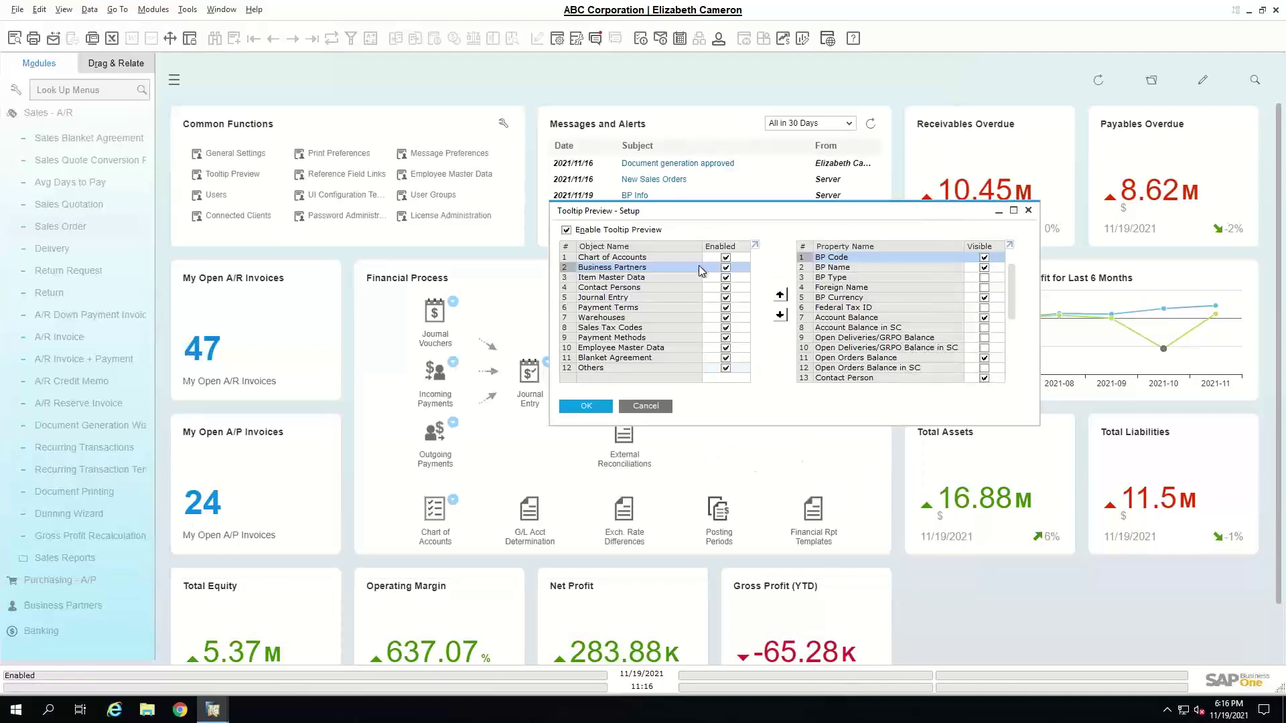
click(637, 407)
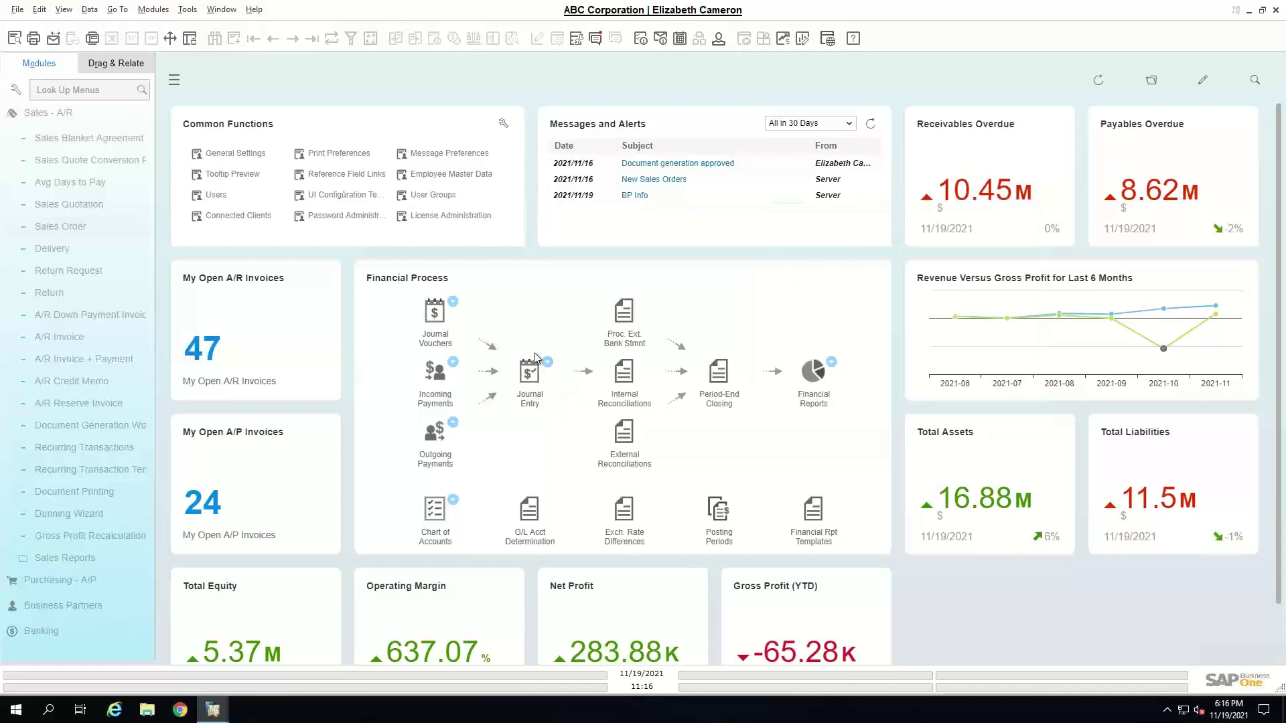
click(328, 178)
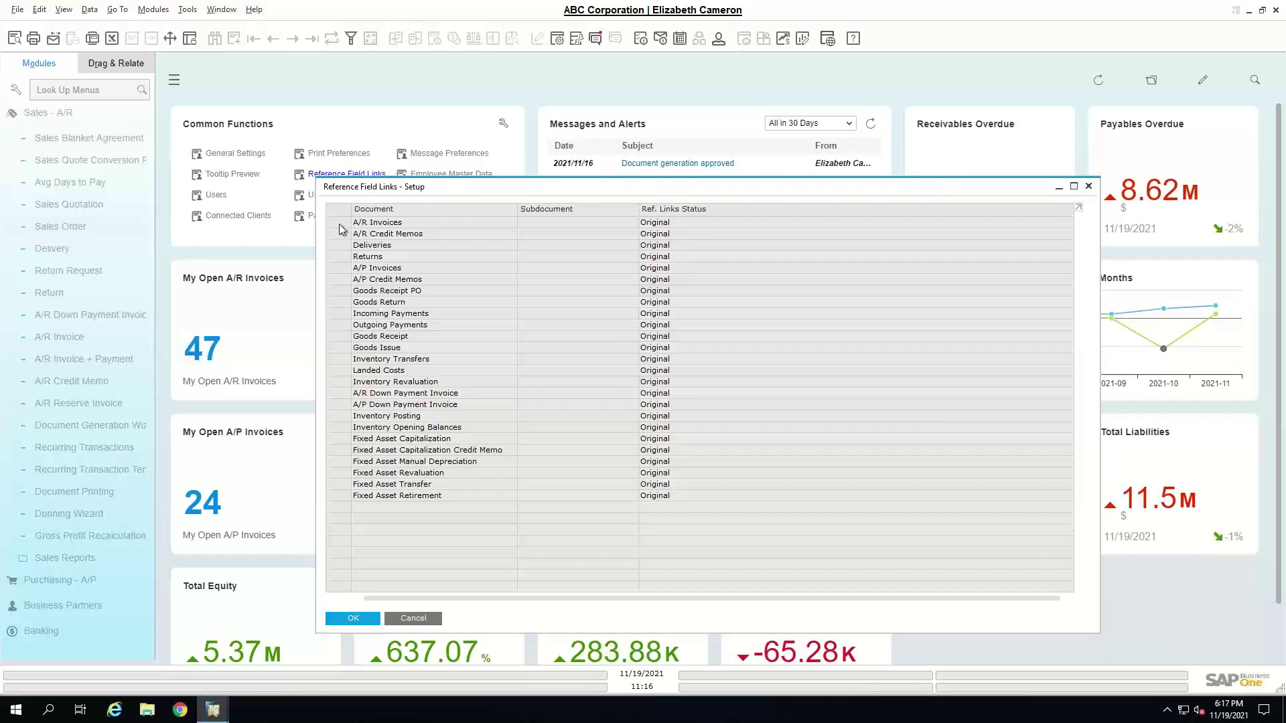
- Open the A/R Invoices link definition to view Reference 1 - Header mapped to Document Number
double_click(339, 224)
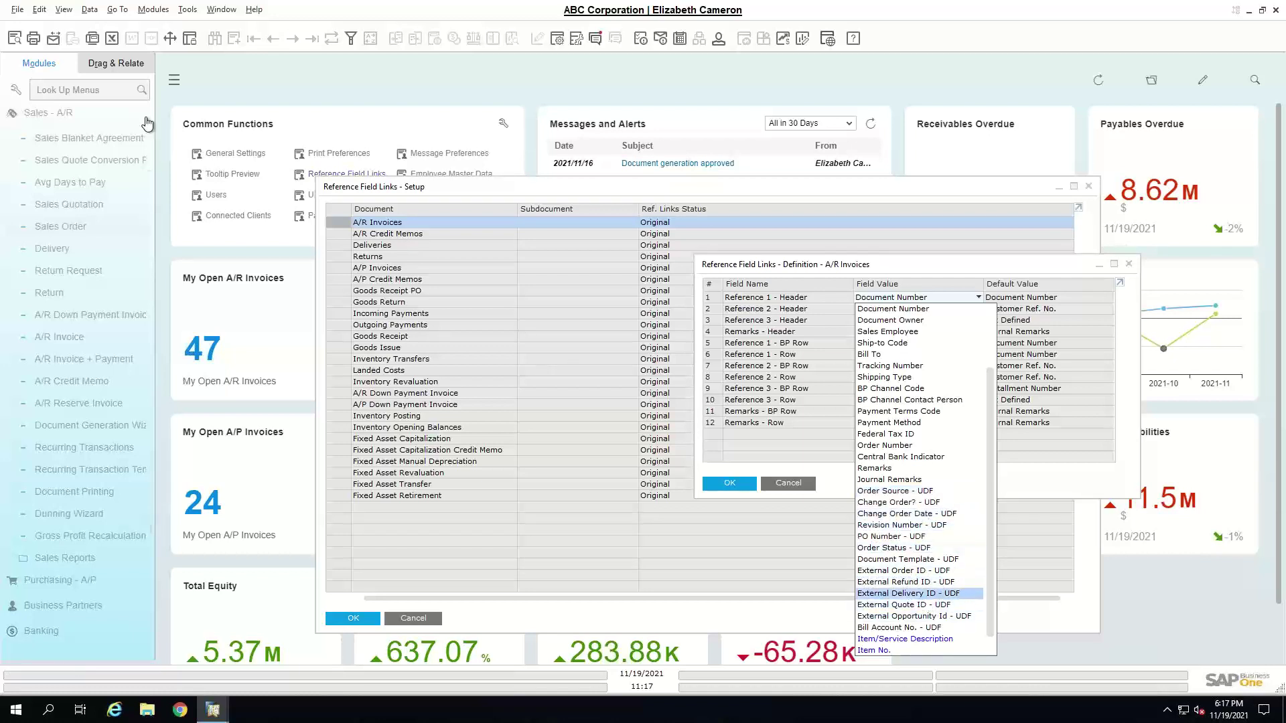
- Look up 'journ' in the menu search, cancel Journal Entry, then cancel the A/R Invoices definition unchanged
text(journ)
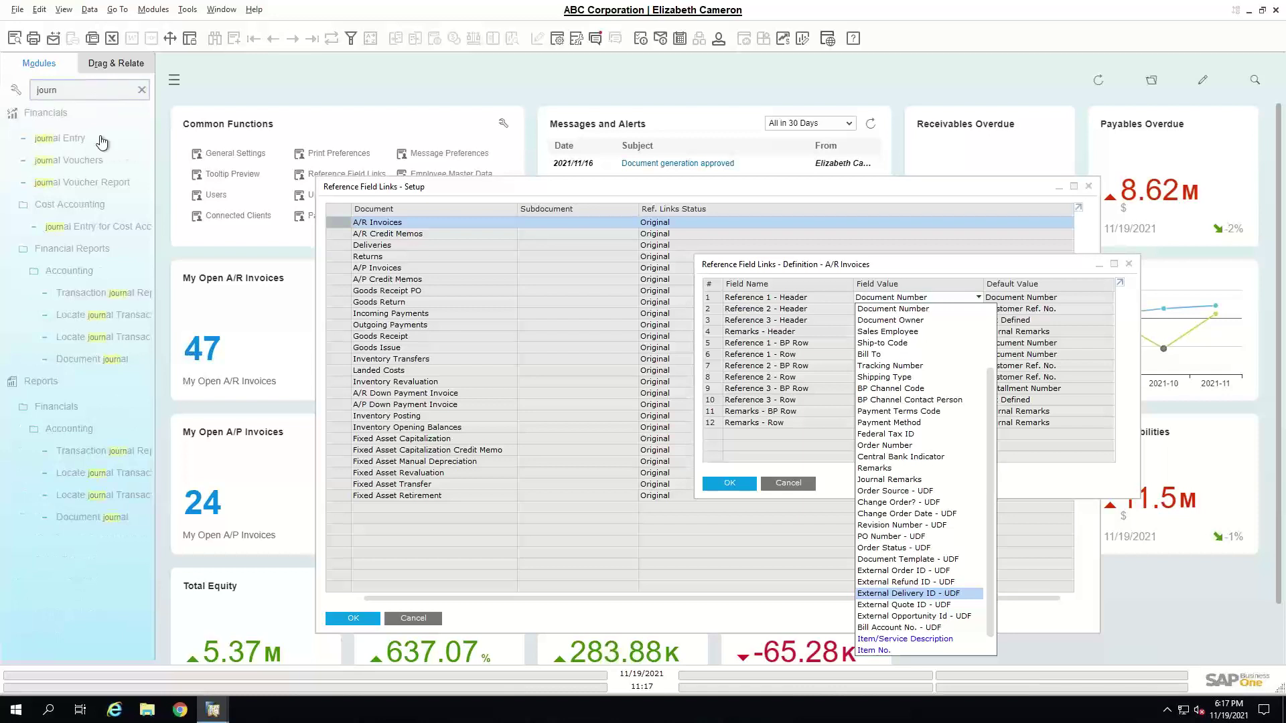
click(91, 143)
click(61, 158)
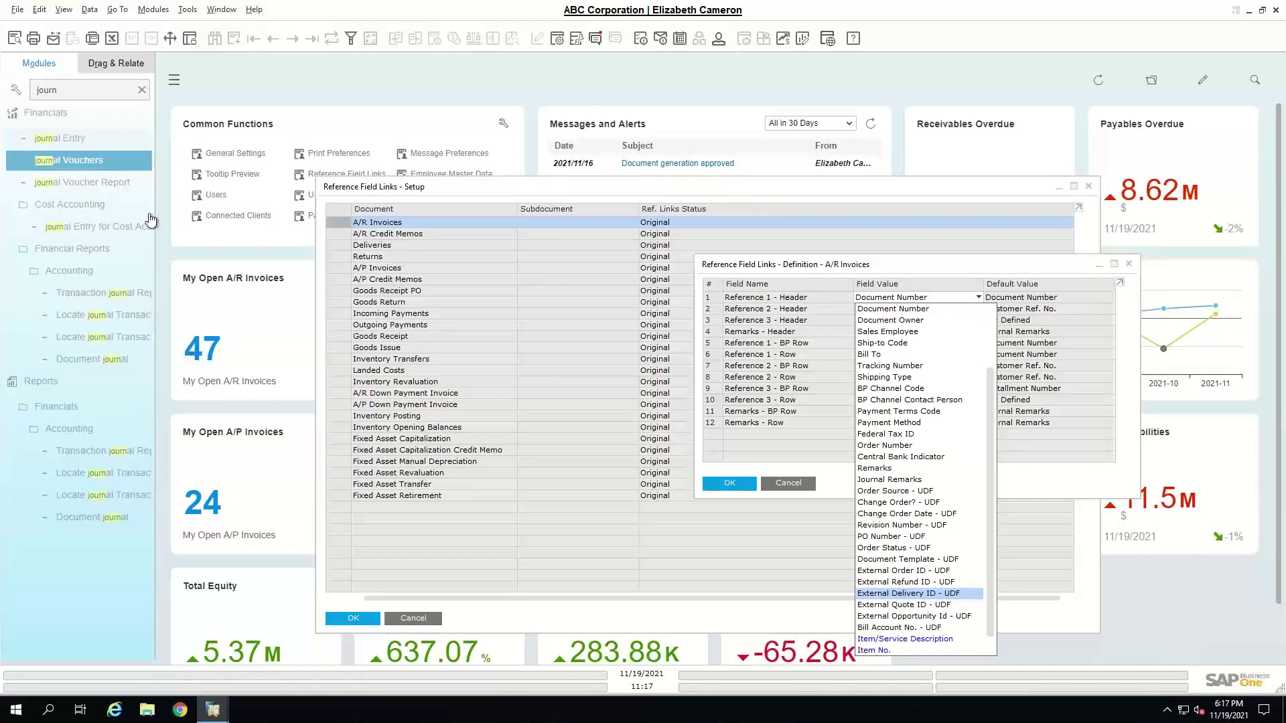
click(141, 90)
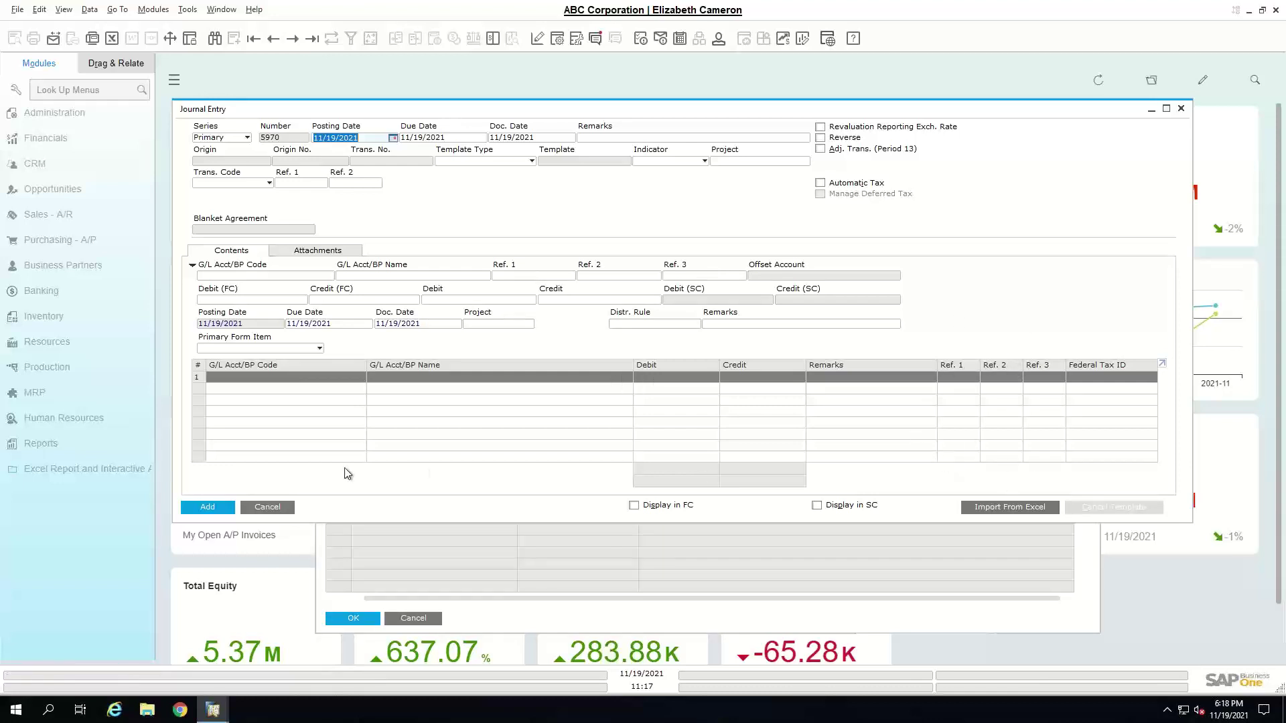
click(289, 511)
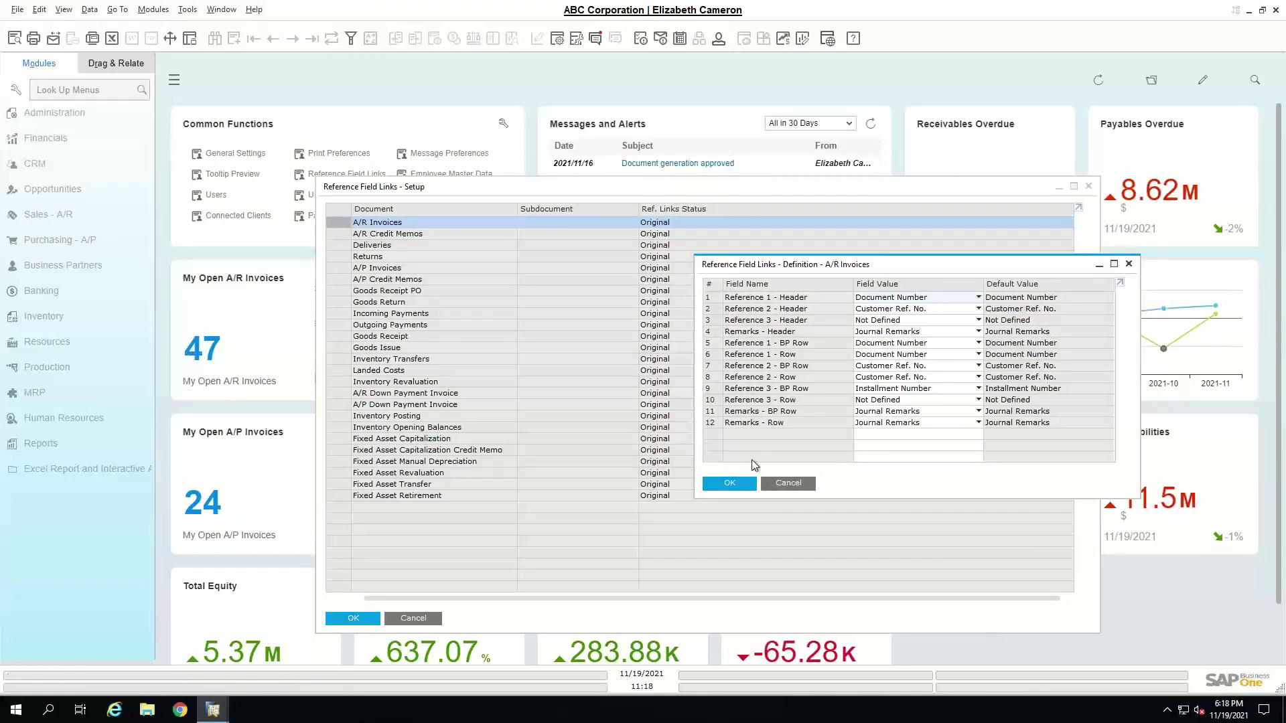
click(781, 483)
- Cancel the Reference Field Links setup to return to the dashboard
click(413, 618)
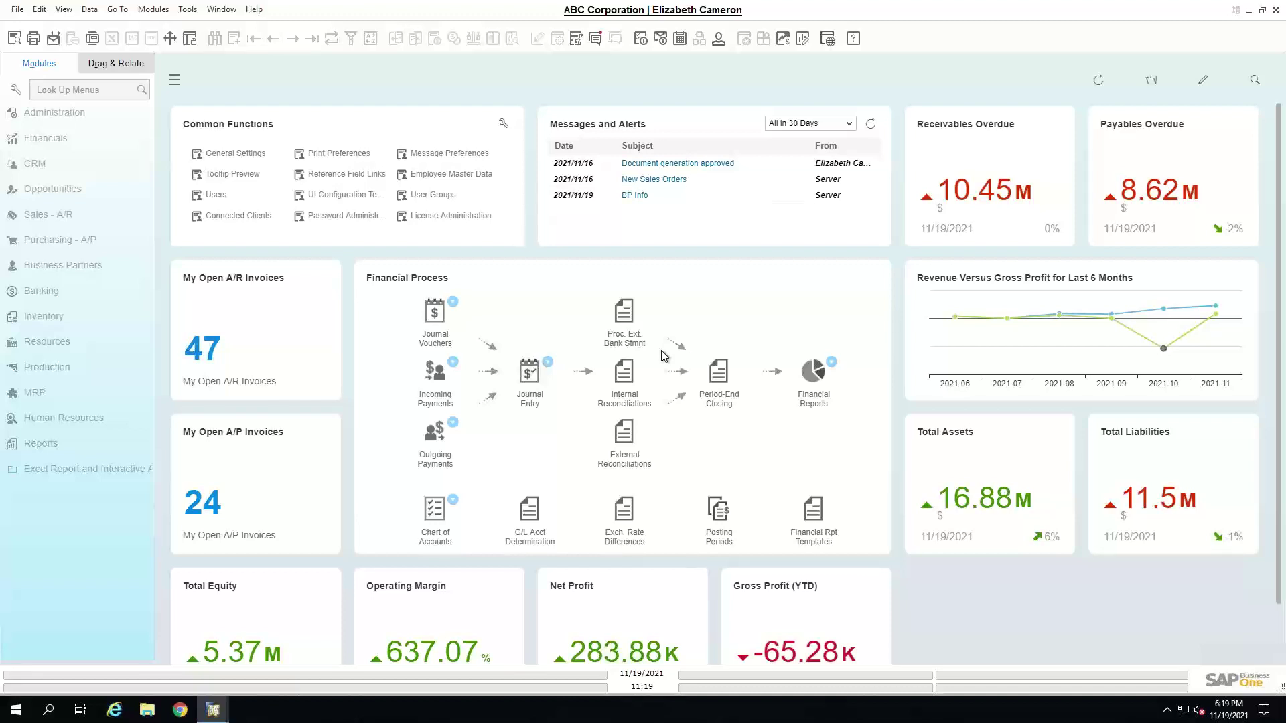
- Start a new Employee Master Data record and enter the employee's first and last name
click(83, 419)
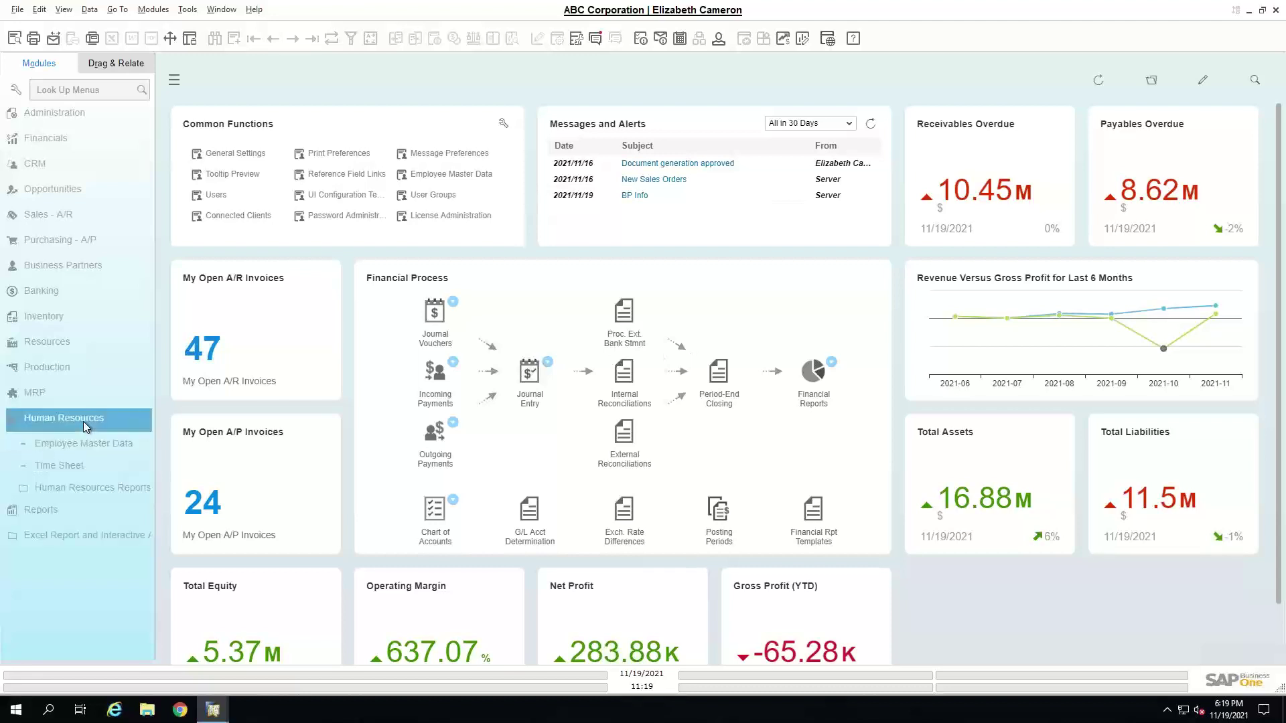
click(98, 445)
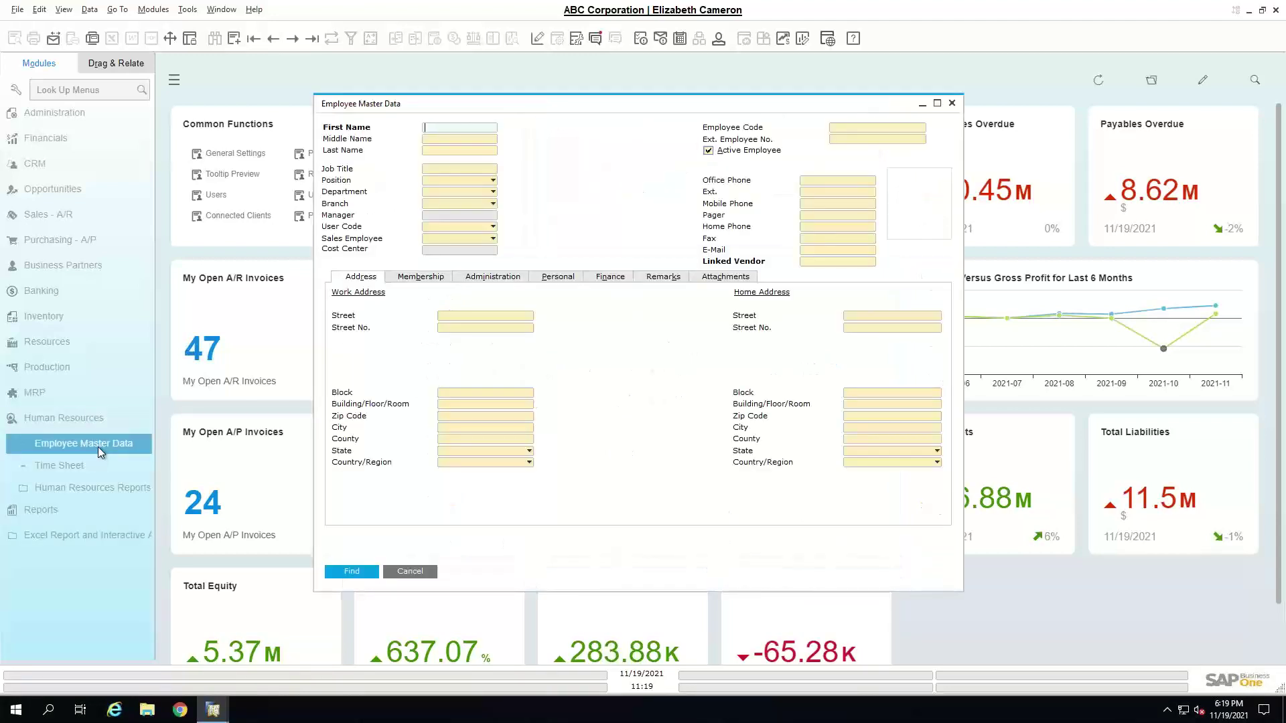
click(228, 42)
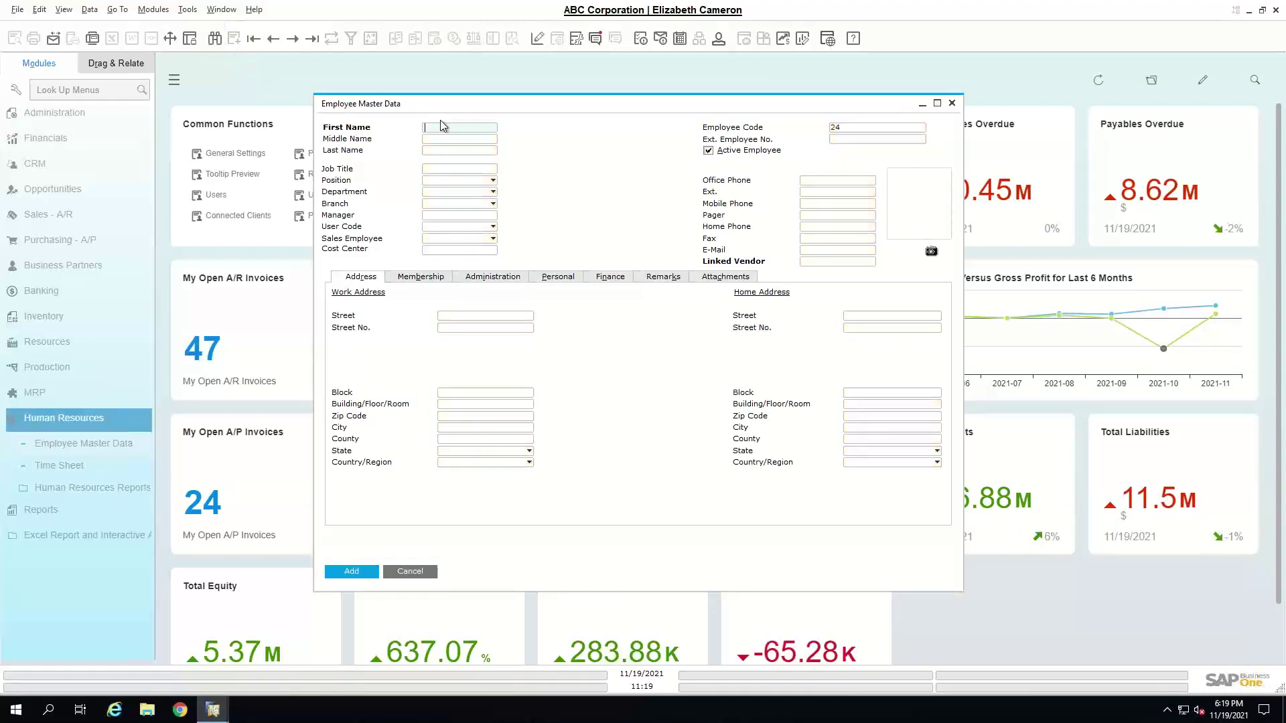
key(Tab)
key(Tab)
key(Tab)
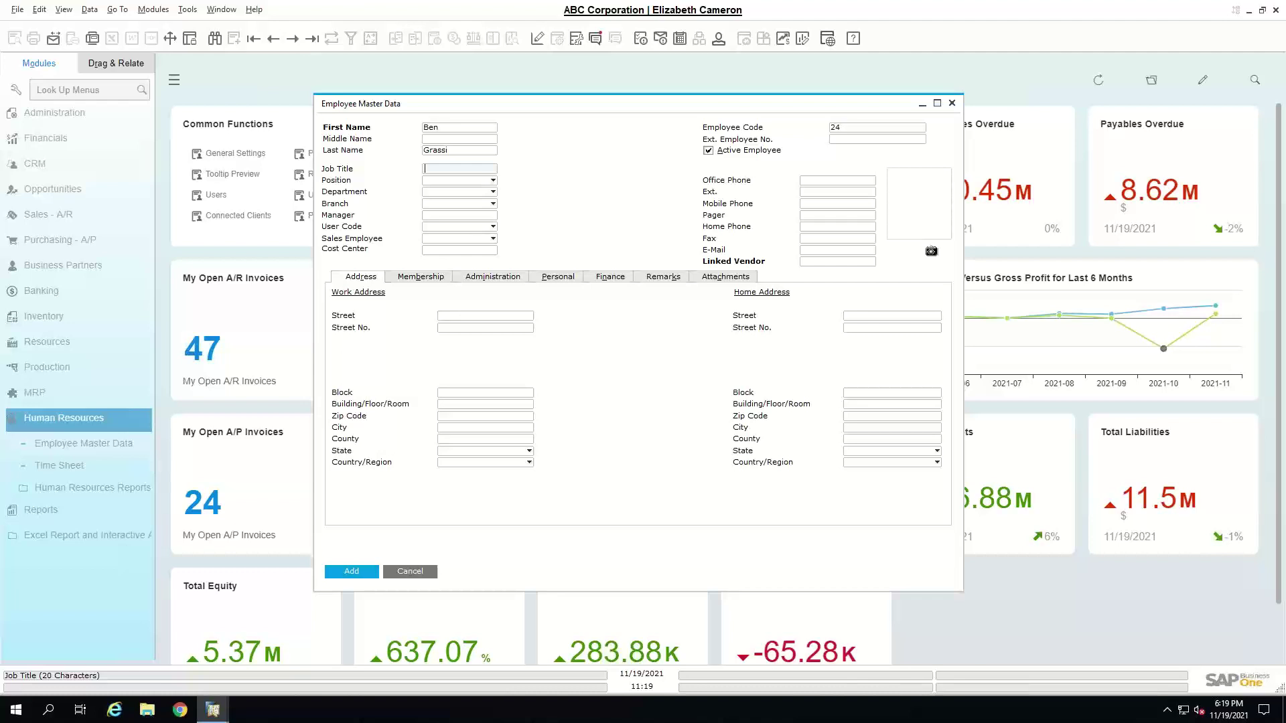
- Set job title and position to Sales Rep, department to Sales, and enter the mobile number
text(Sales Rep)
click(468, 181)
click(458, 204)
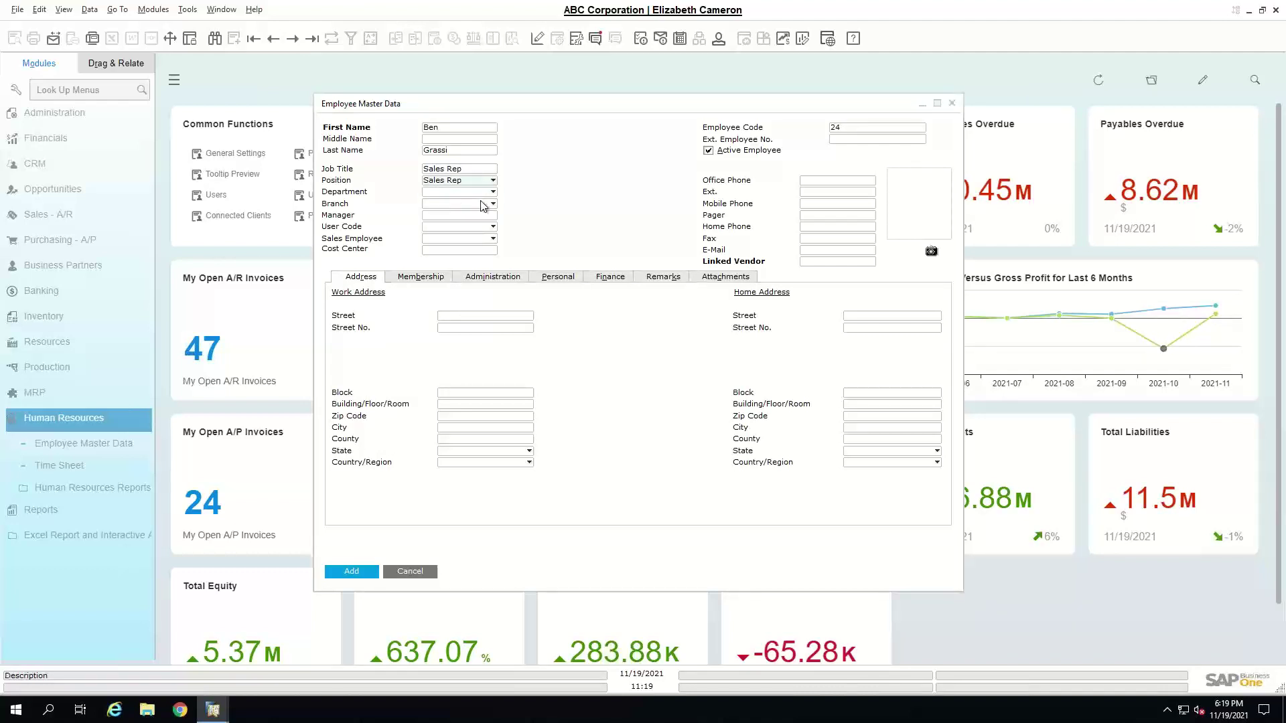
click(469, 192)
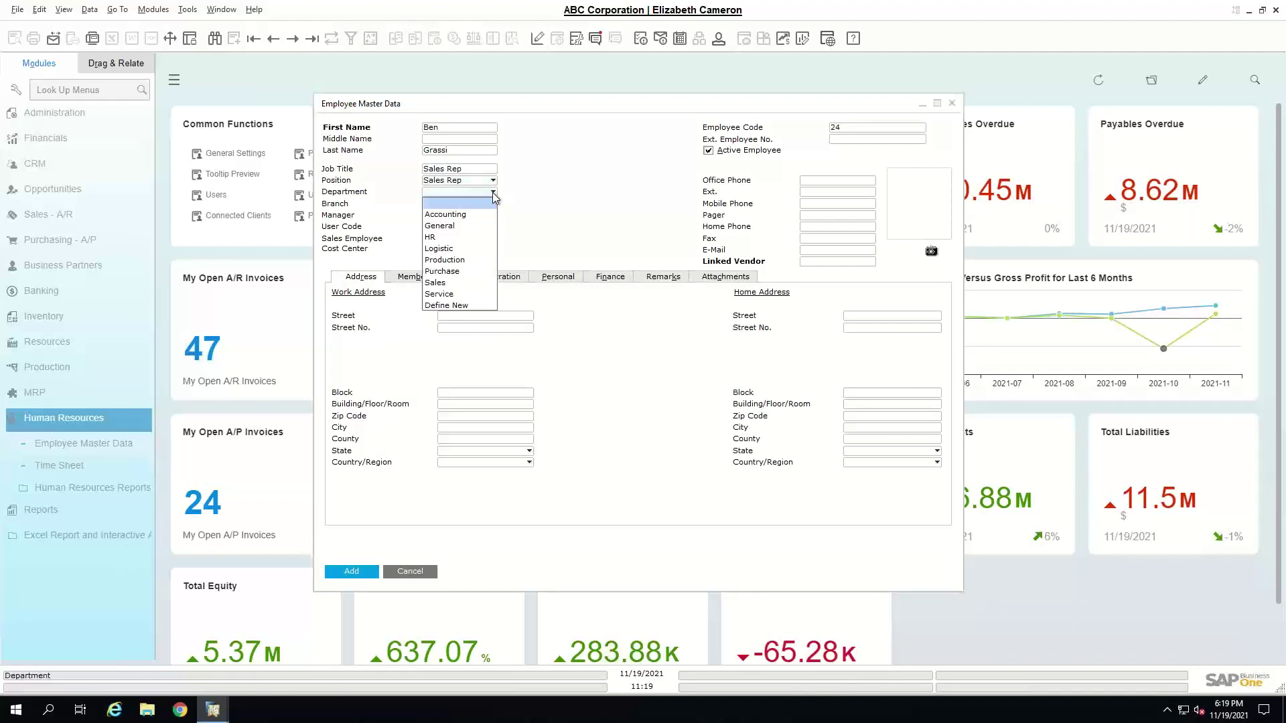
click(447, 283)
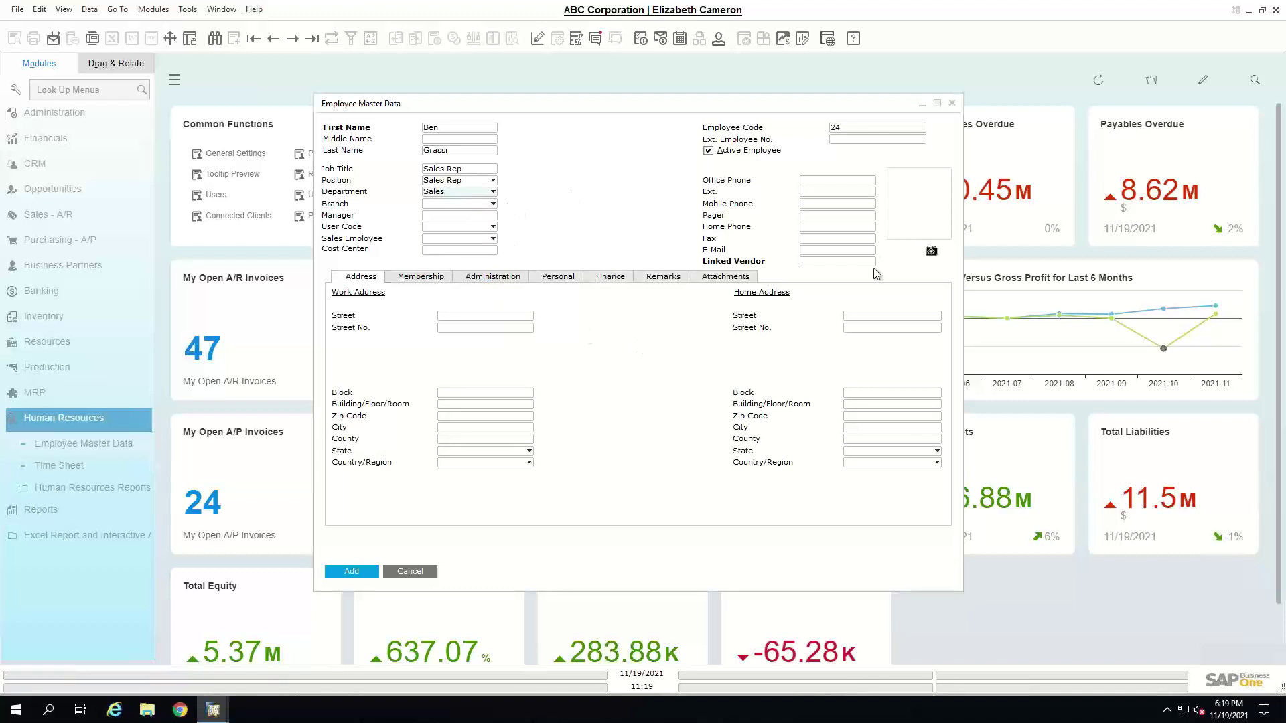
click(818, 204)
text(111)
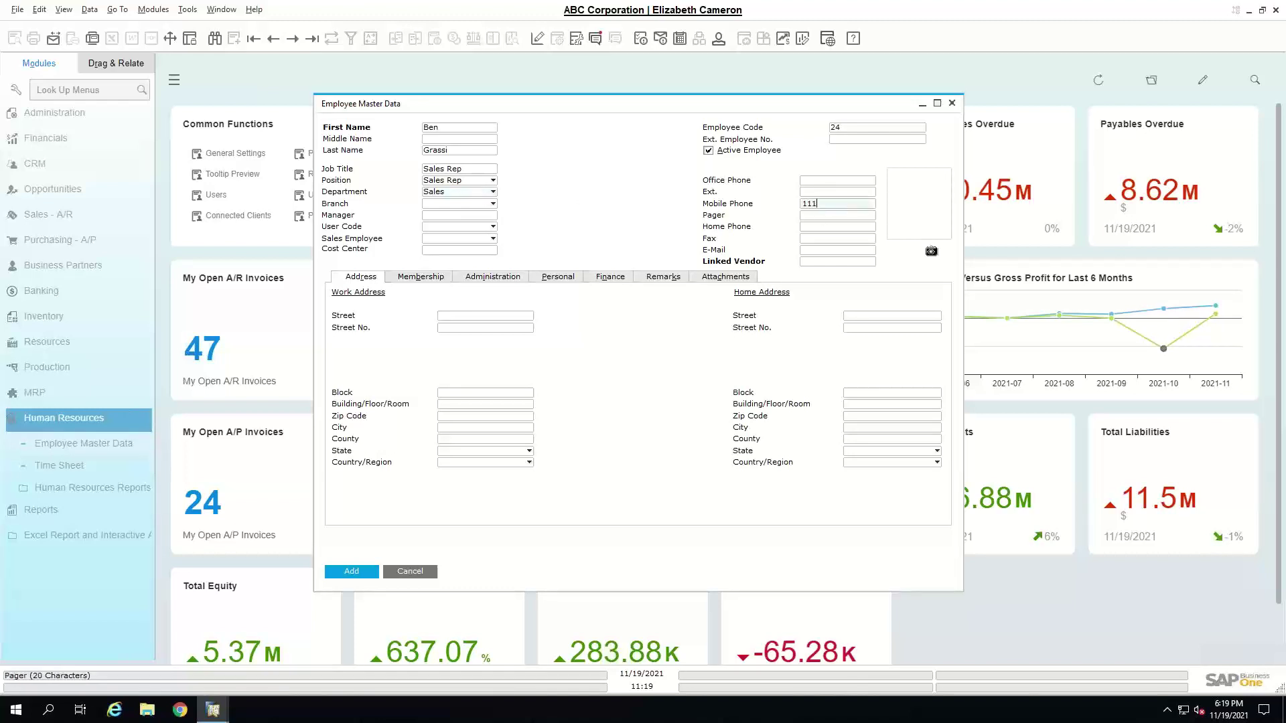
text(-222-3333)
click(866, 253)
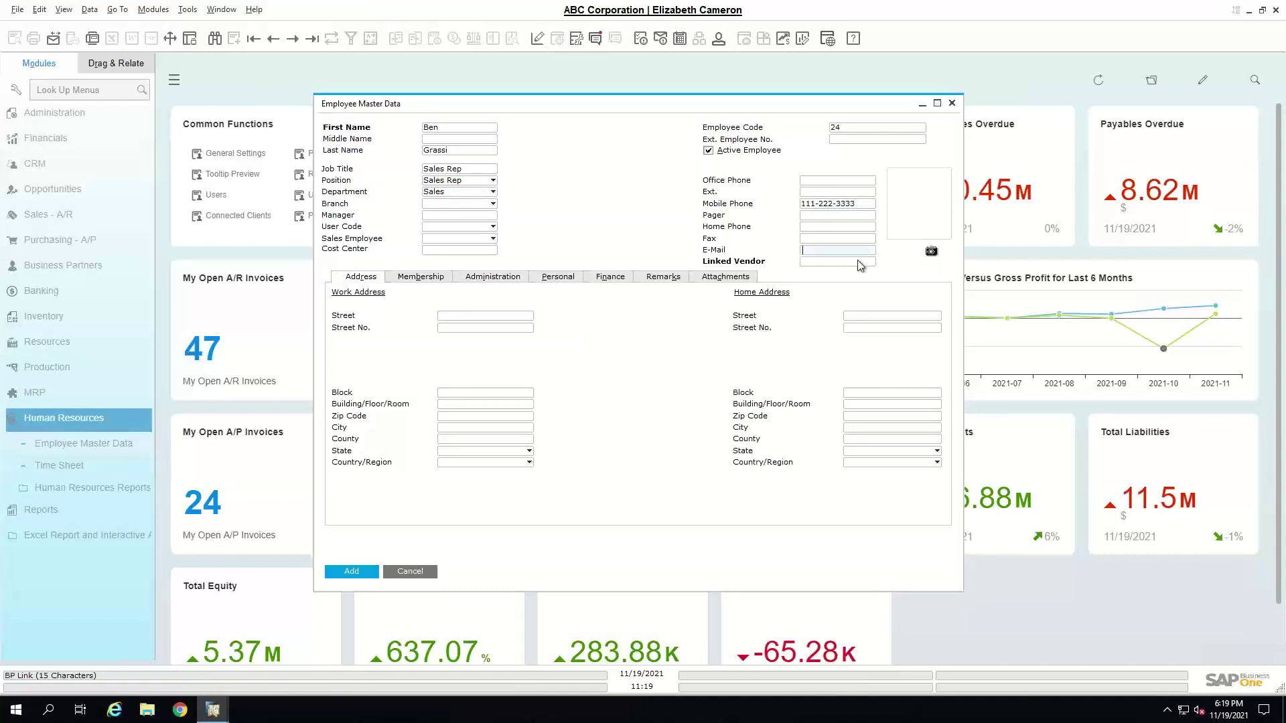
- Dismiss the linked vendor business partner list without choosing, then show the Membership tab
click(864, 262)
key(Tab)
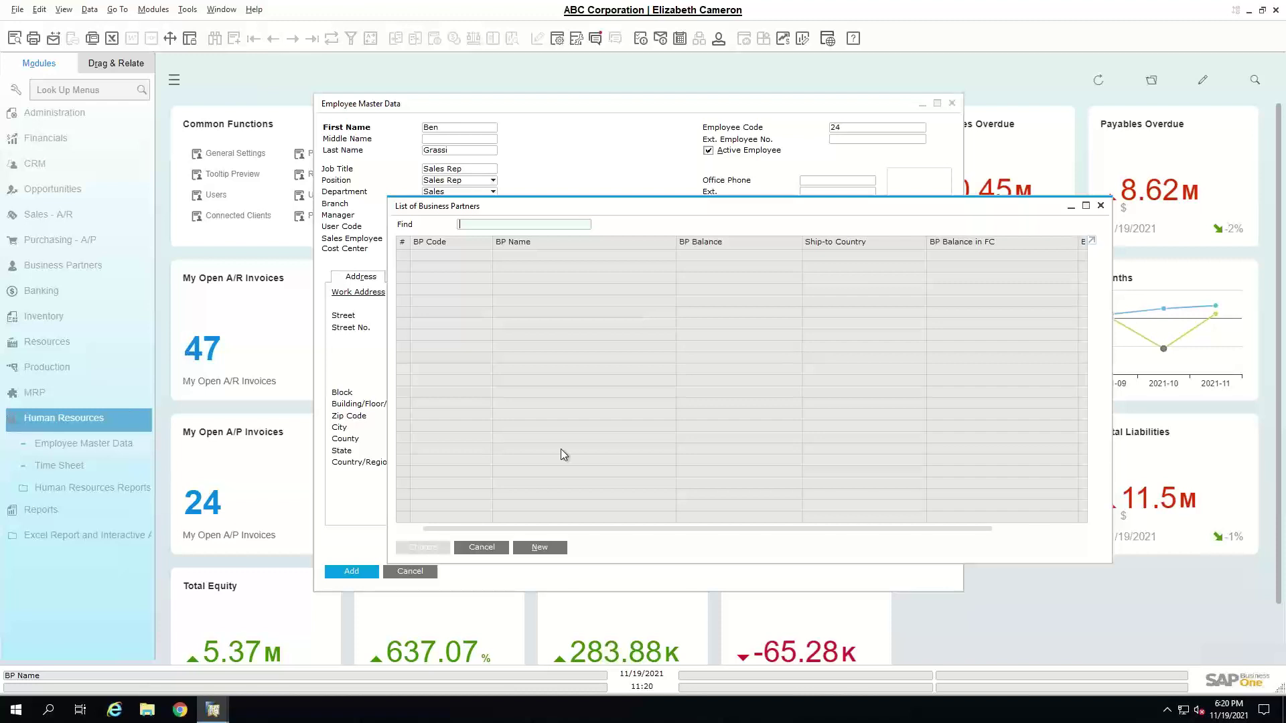
click(472, 547)
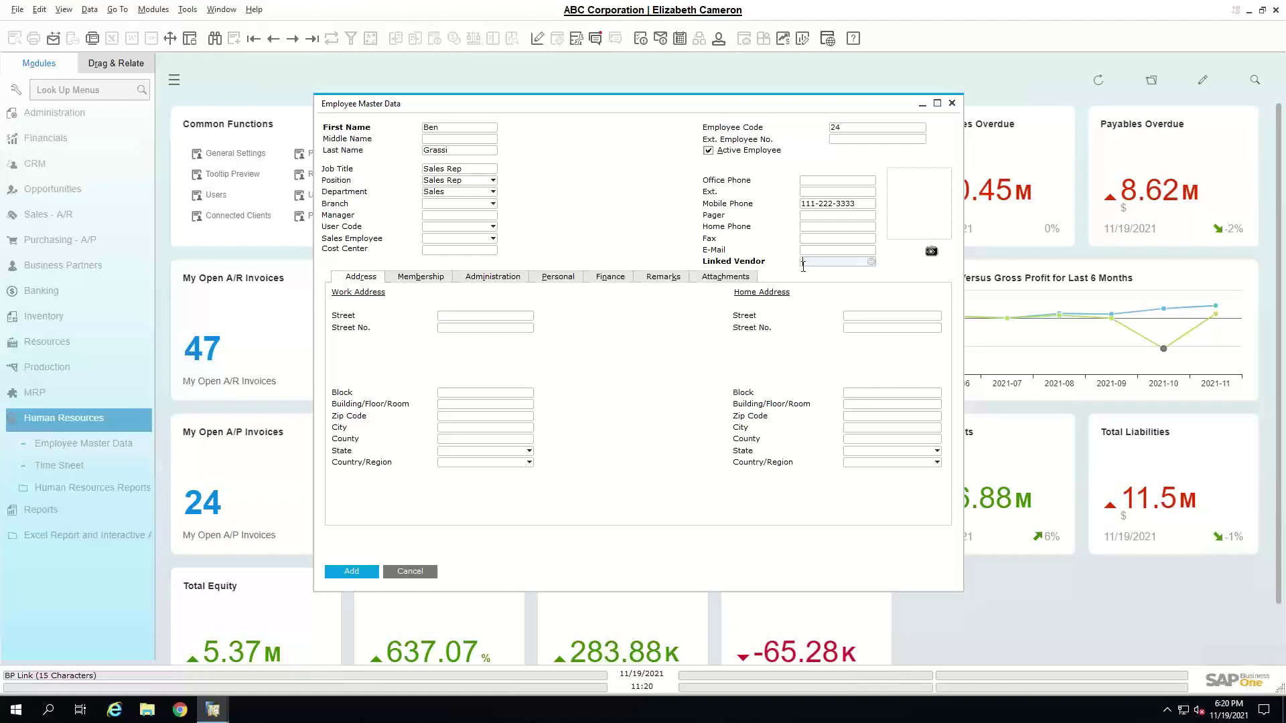
click(400, 281)
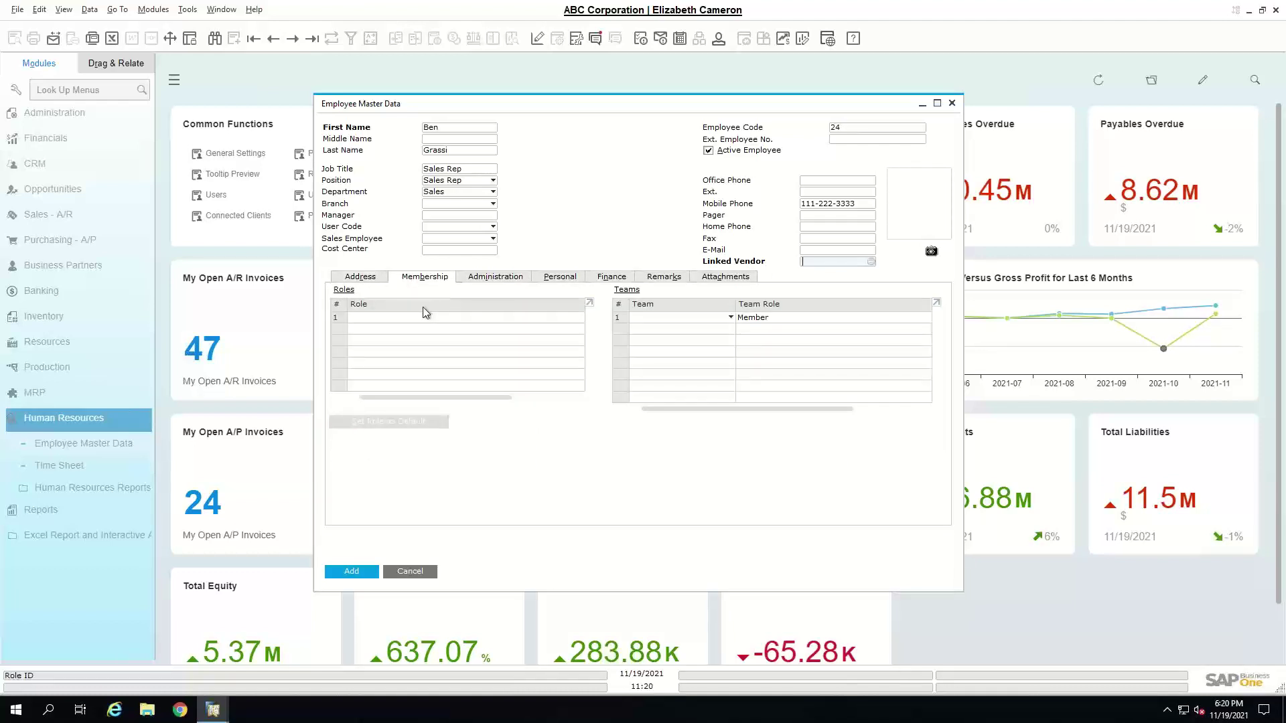
- Check the Role and Team lists in Membership without selecting anything
click(457, 317)
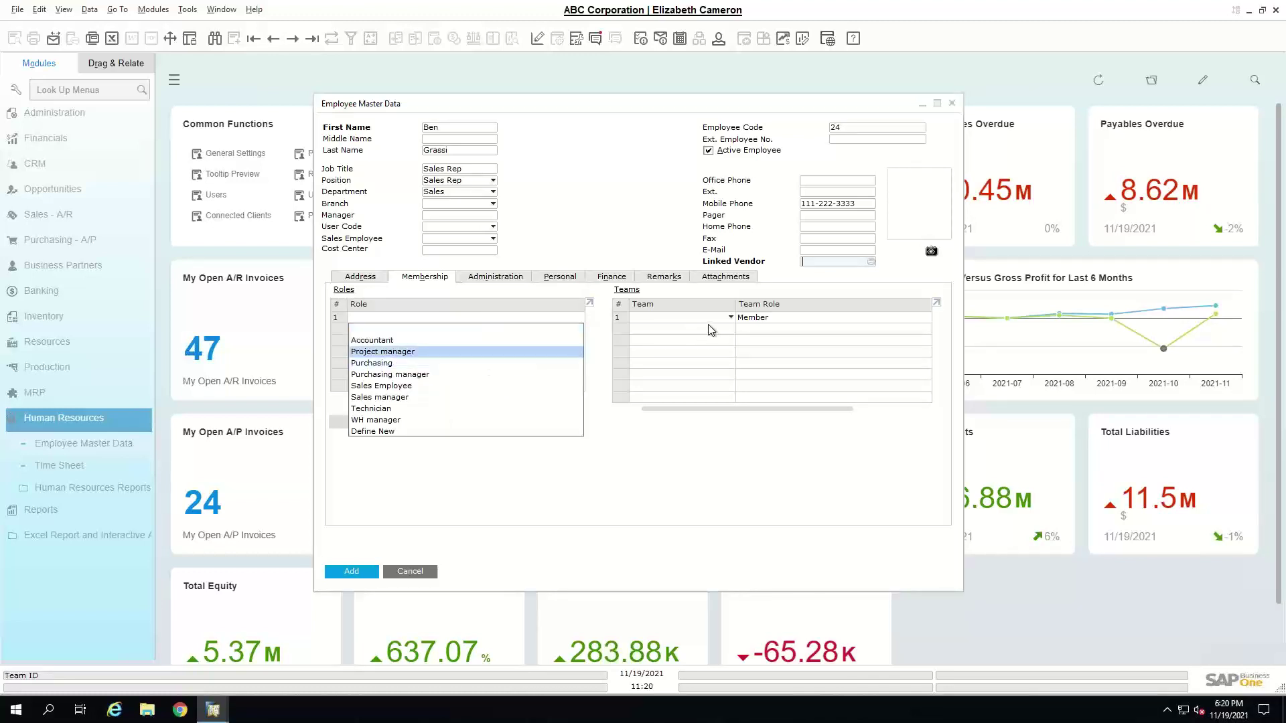
key(Escape)
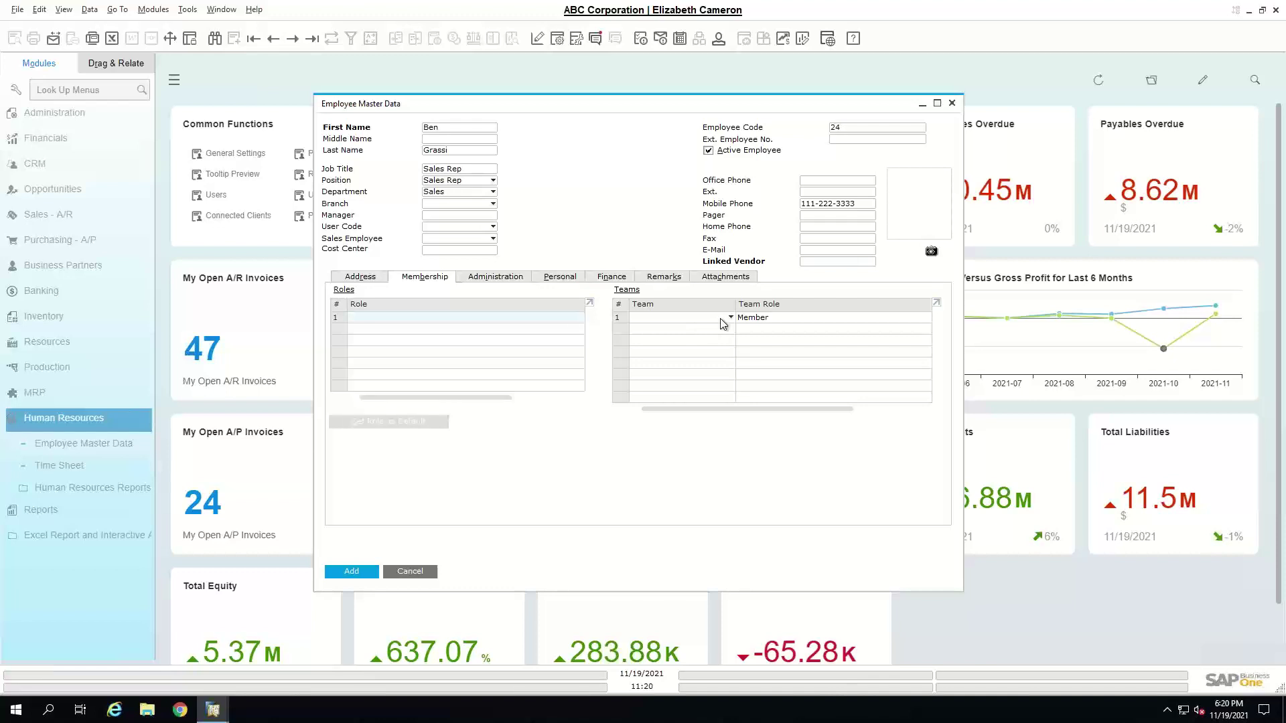
click(723, 324)
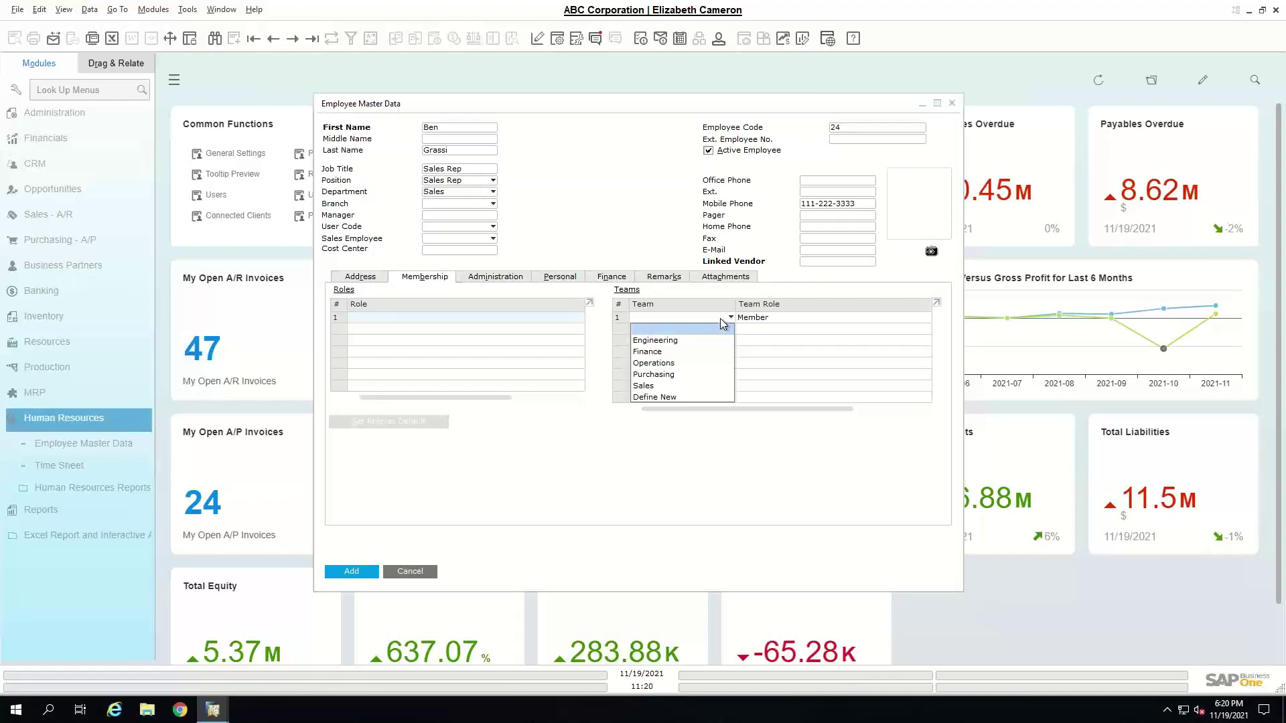
click(630, 249)
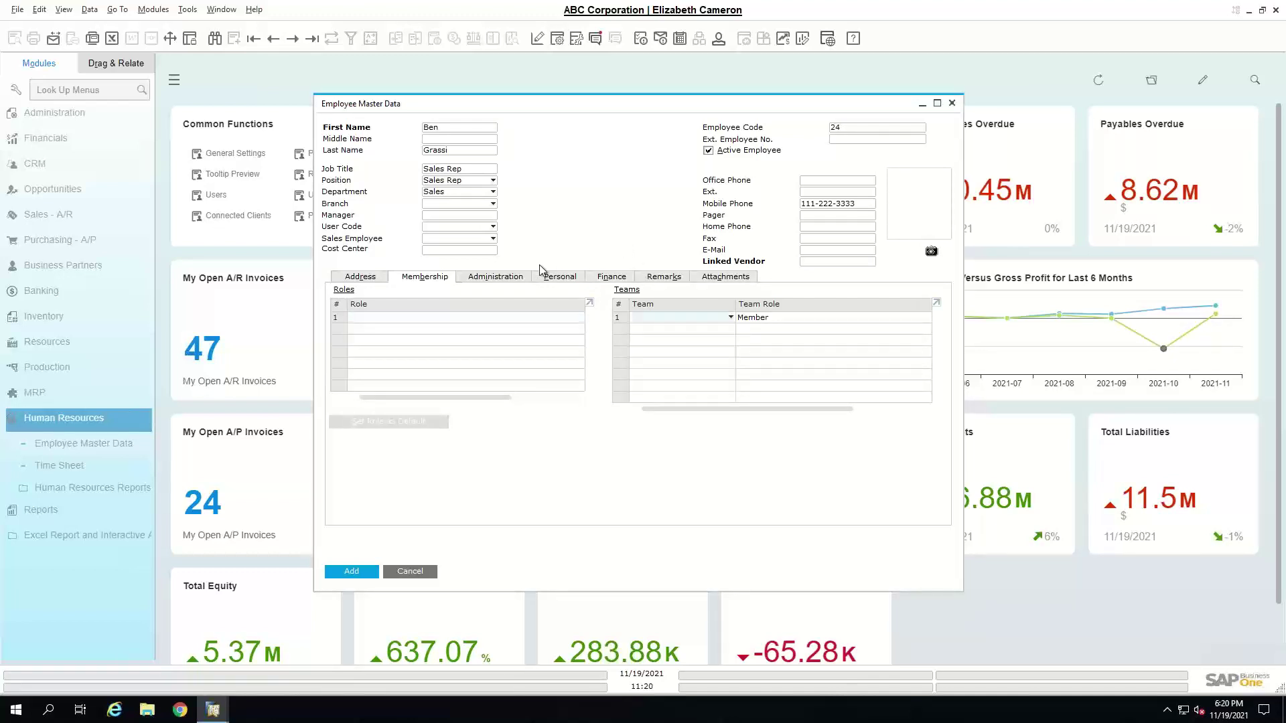
- Review the Administration, Personal, Finance and Attachments tabs, ending back on Address
click(516, 279)
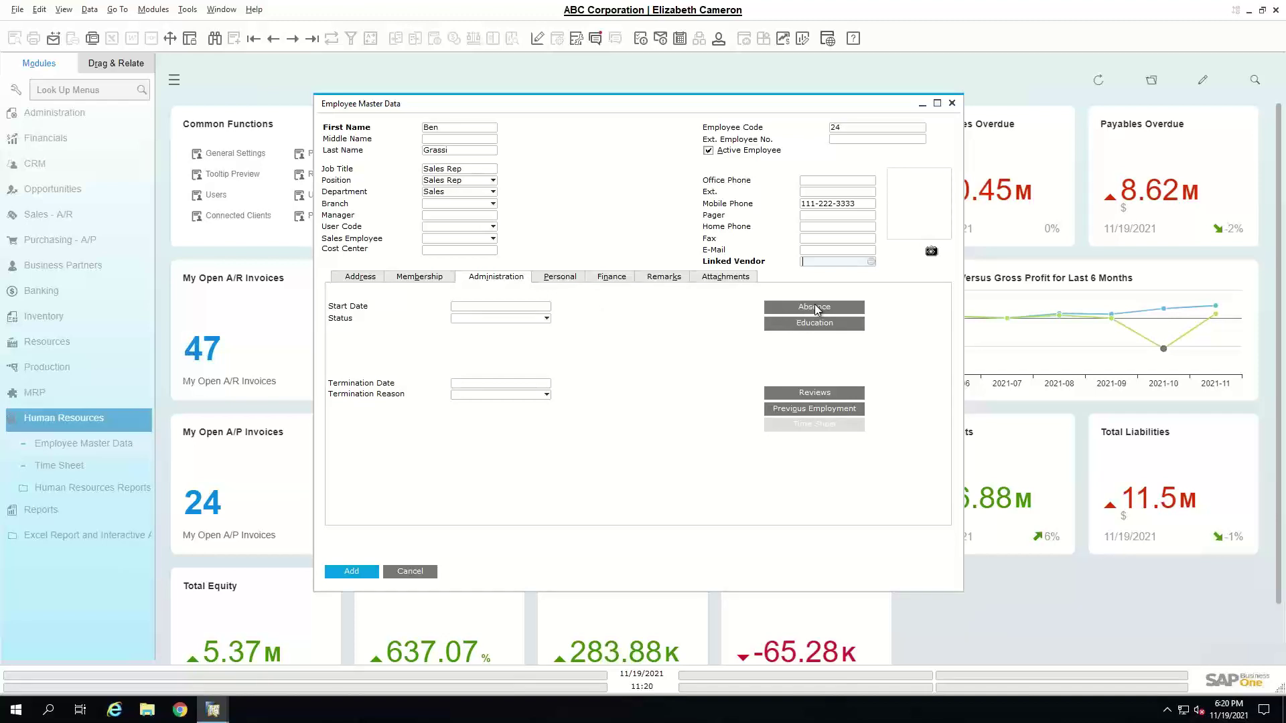
click(567, 282)
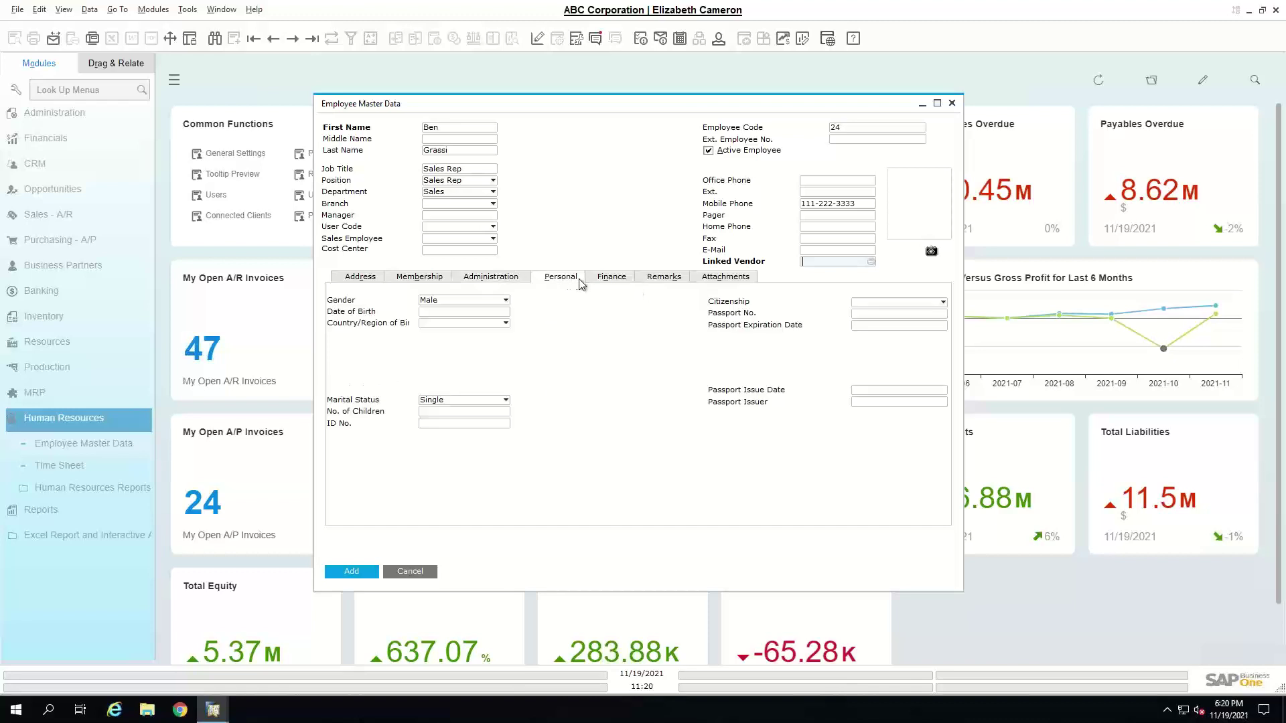
click(620, 280)
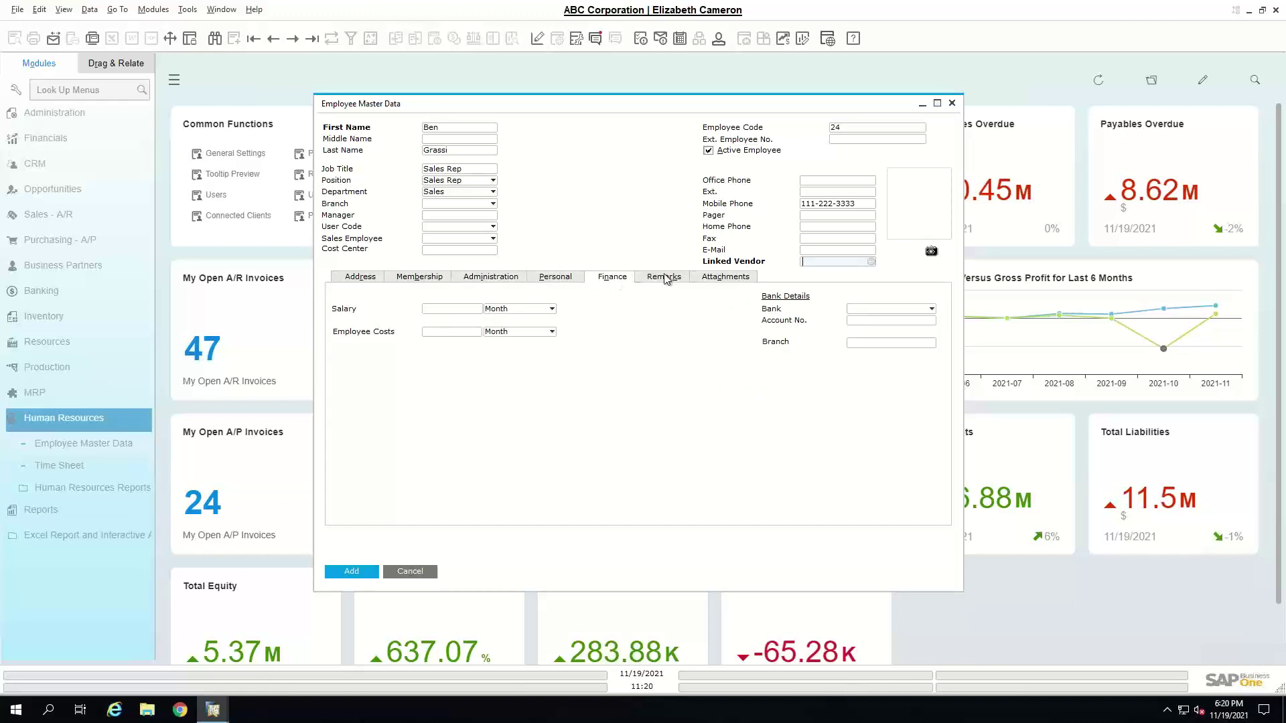
click(720, 280)
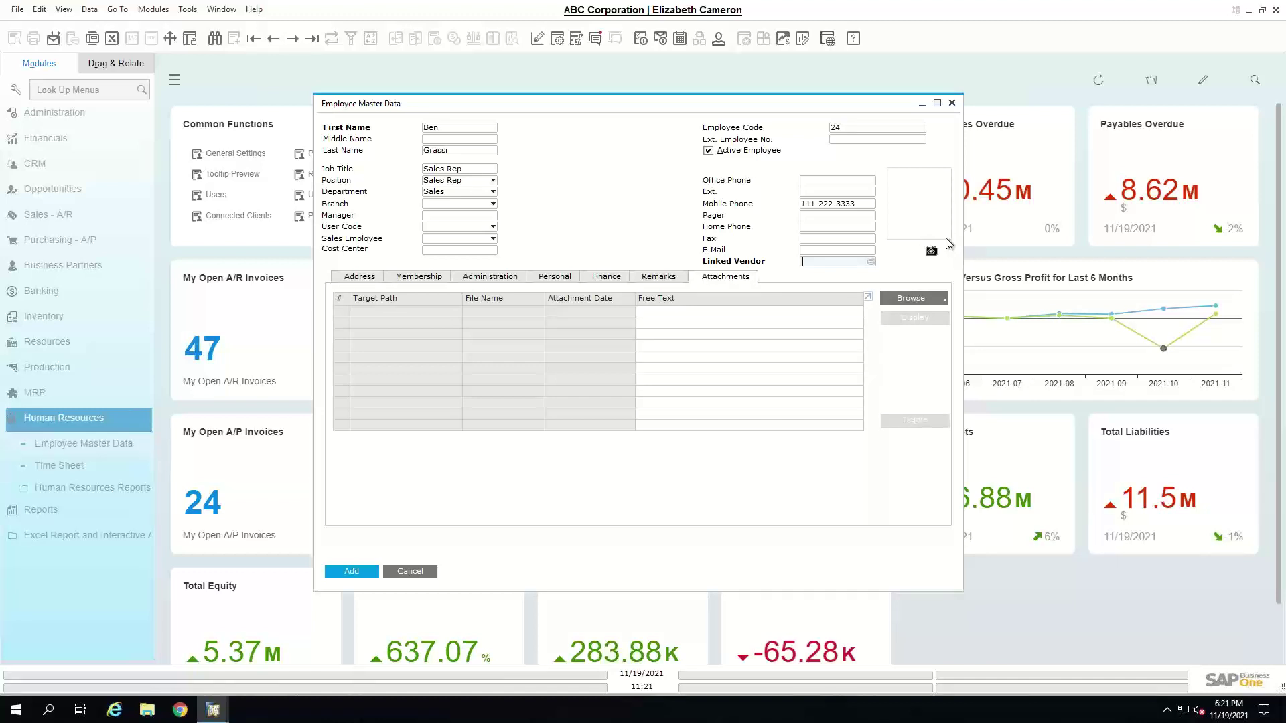
click(372, 283)
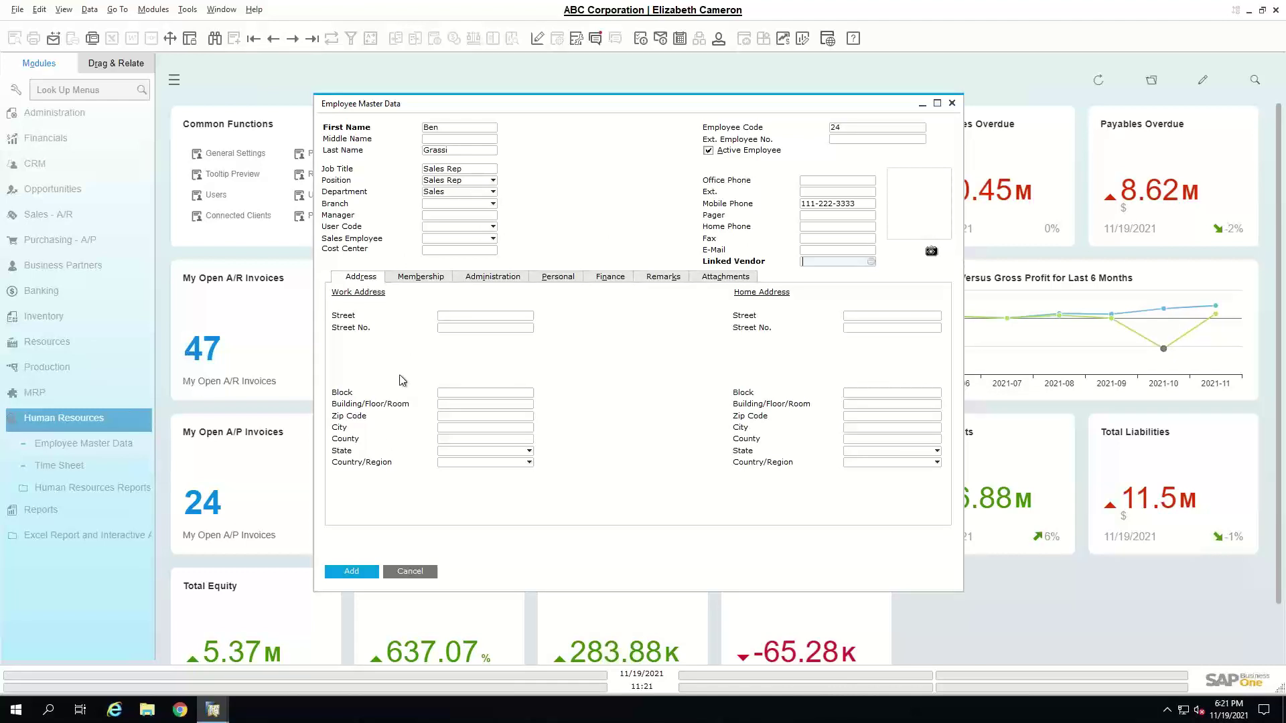
- Add the employee record and agree to create a new user from it
click(353, 572)
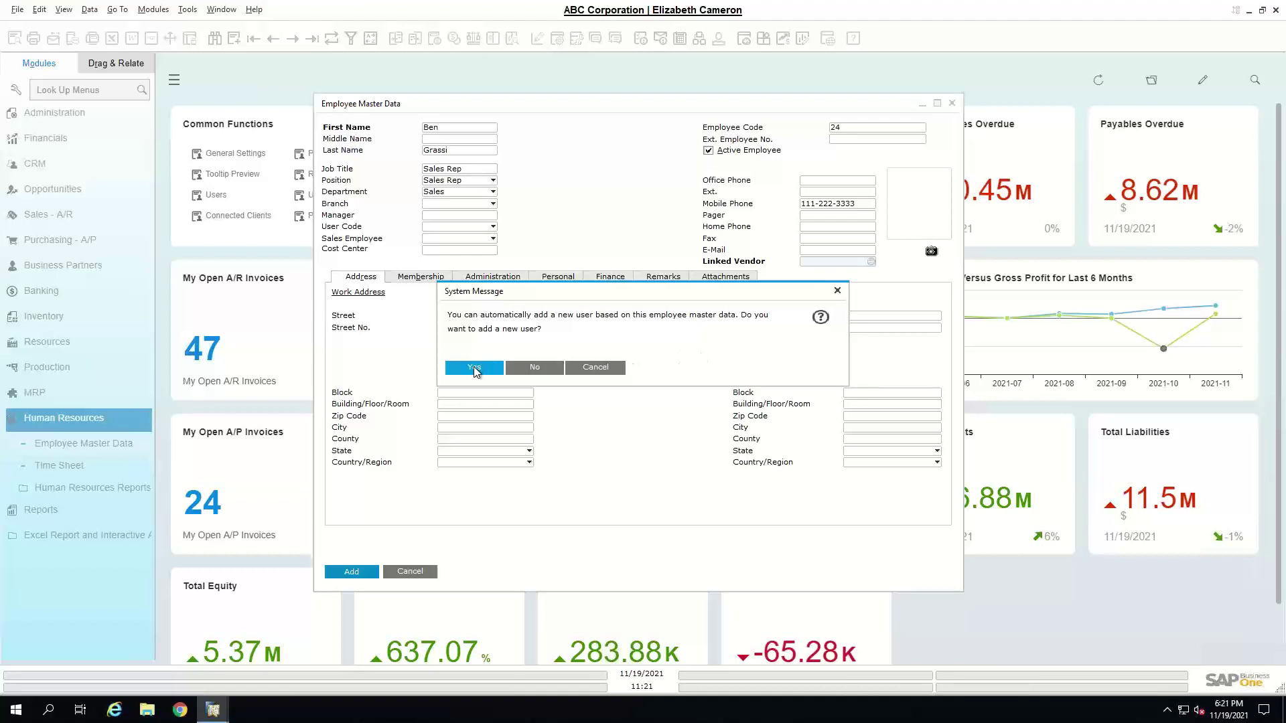
click(475, 368)
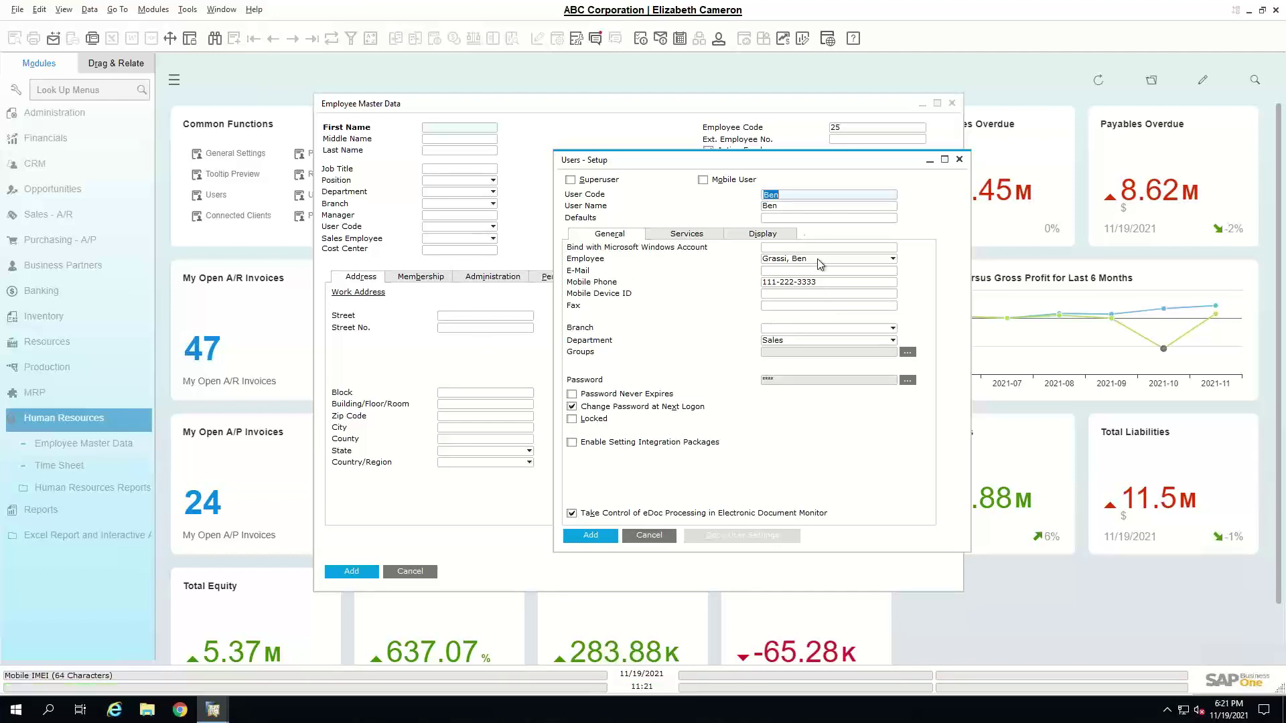
- Replace the user code with the initial-plus-surname login code and set the user name to the employee's full name
click(817, 198)
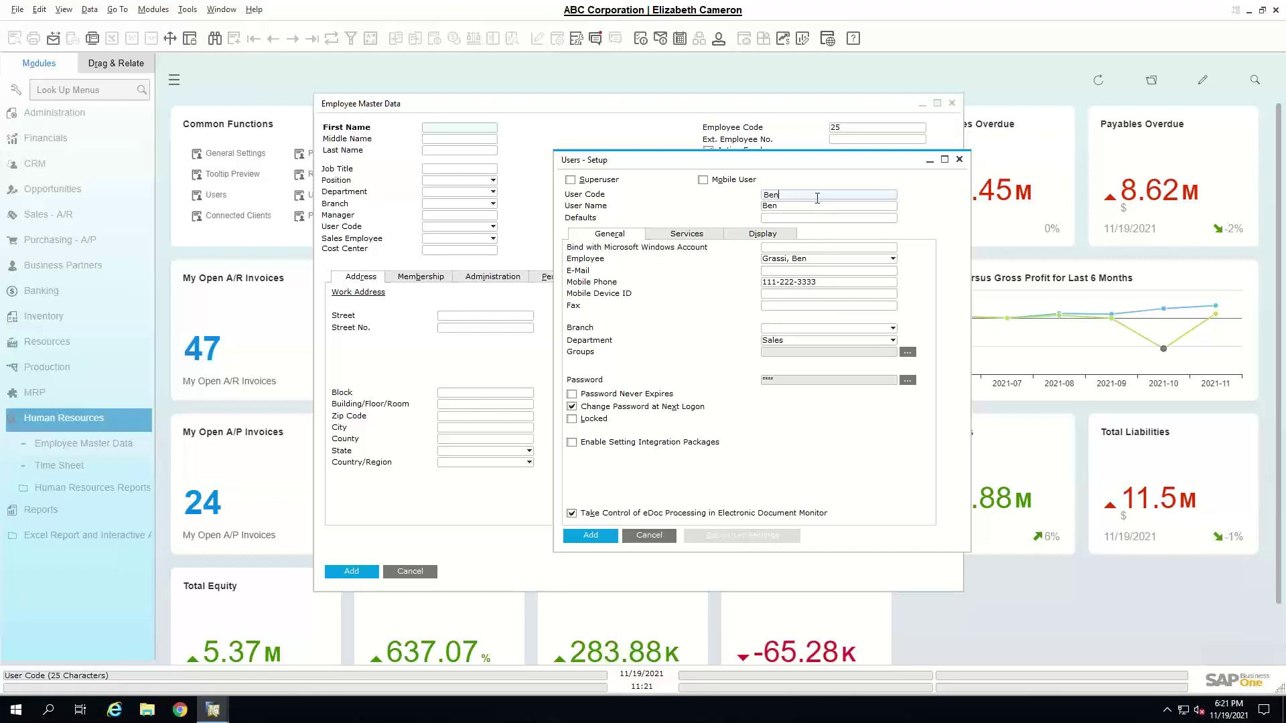
key(BackSpace)
key(BackSpace)
key(BackSpace)
click(805, 206)
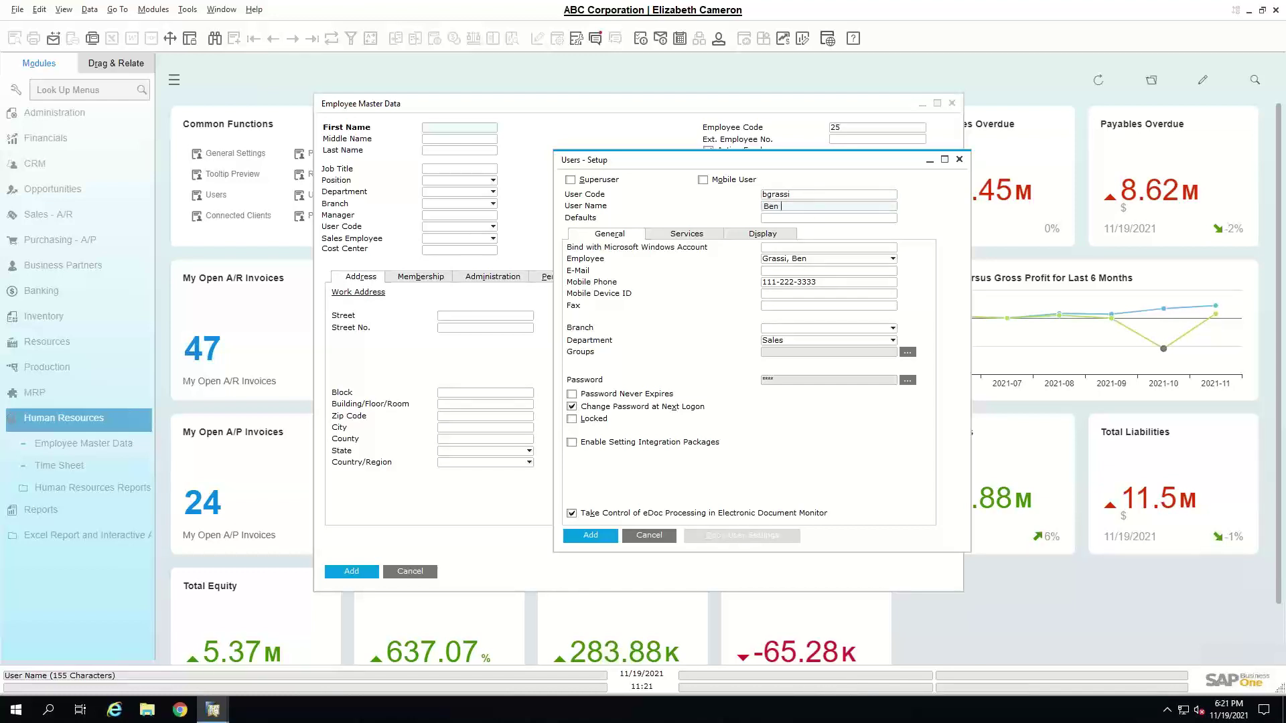
- Set and confirm a password for the new user
click(904, 380)
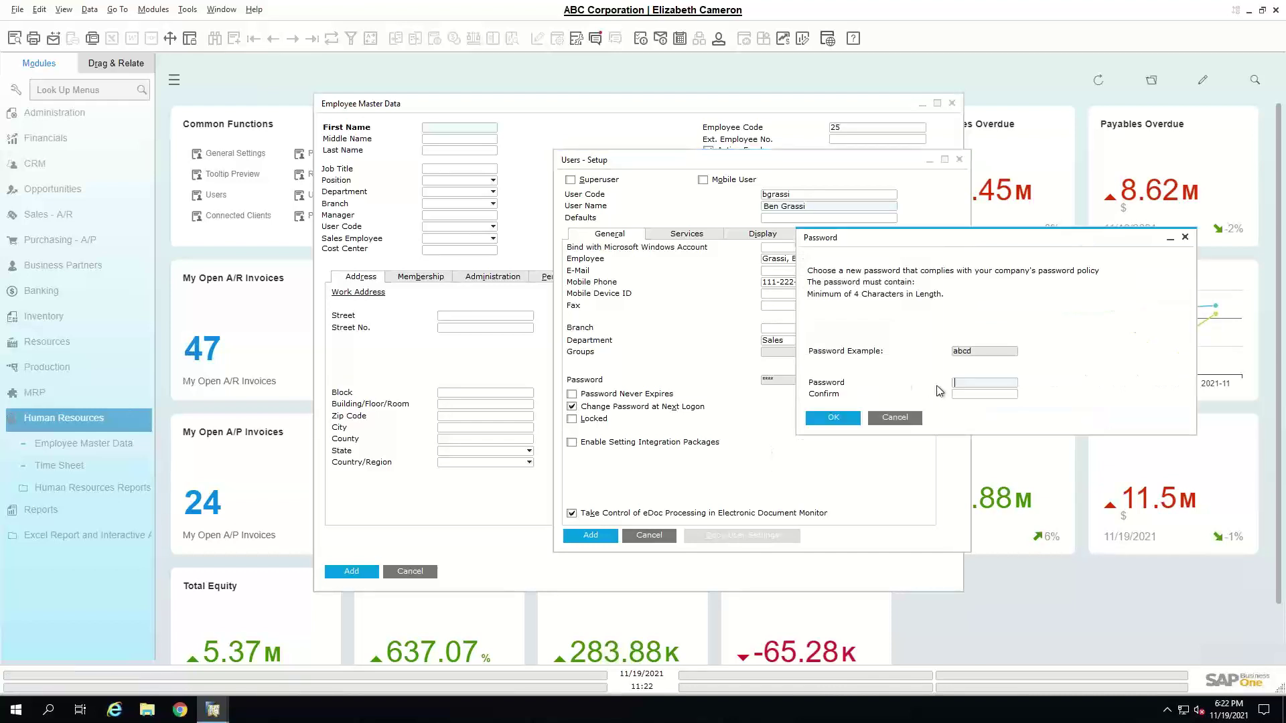
text(1234)
click(961, 395)
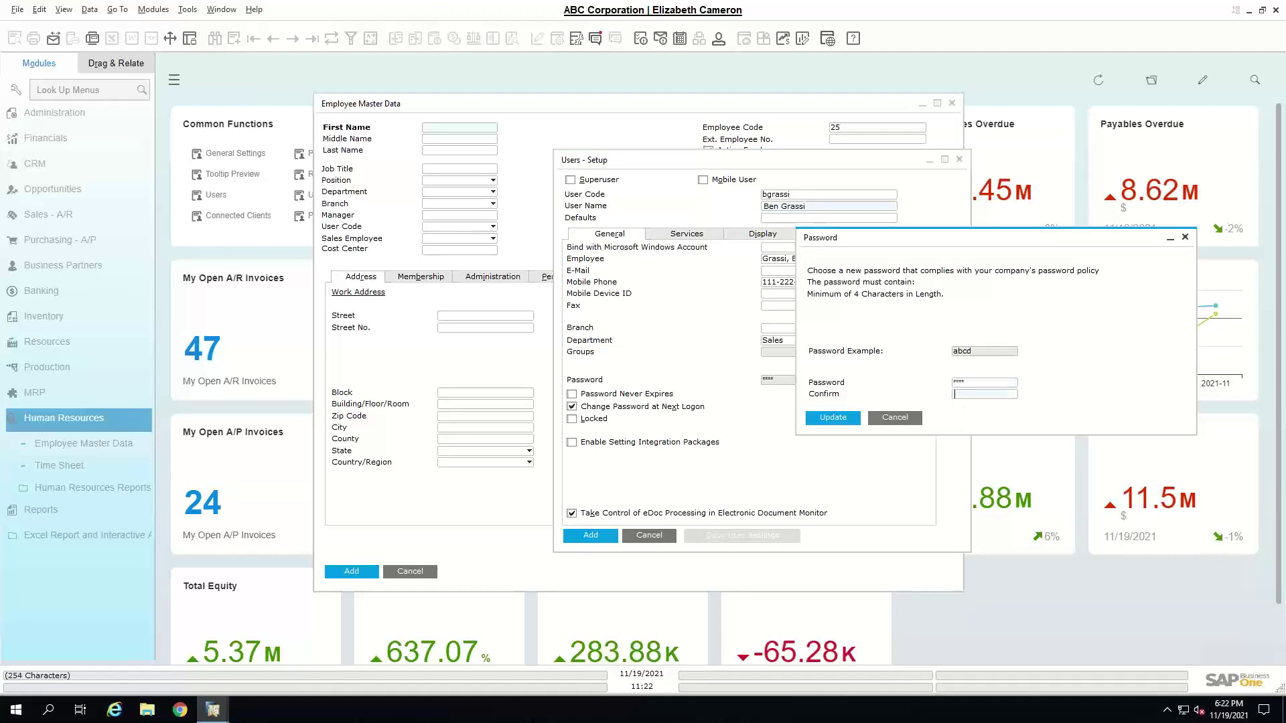
text(1234)
click(833, 417)
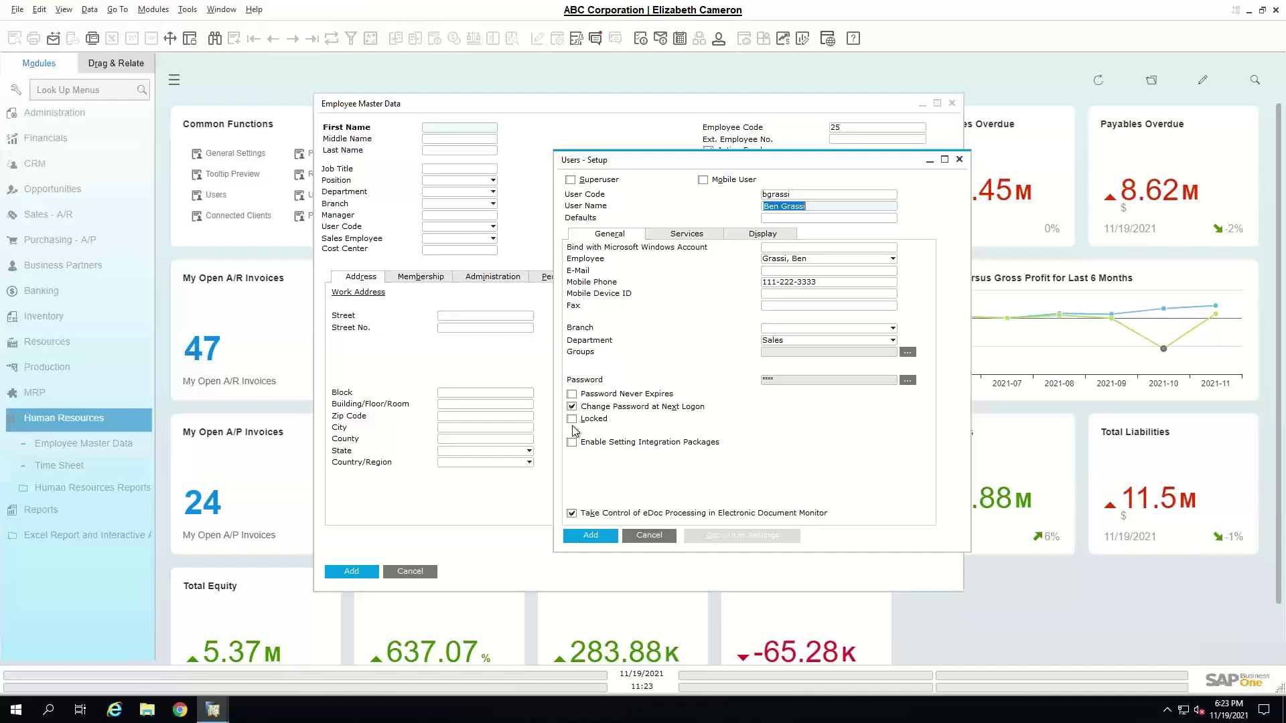
- On the Services tab, turn off Display Recurring Postings, Display Recurring Transactions and Show License Information at Startup
click(700, 240)
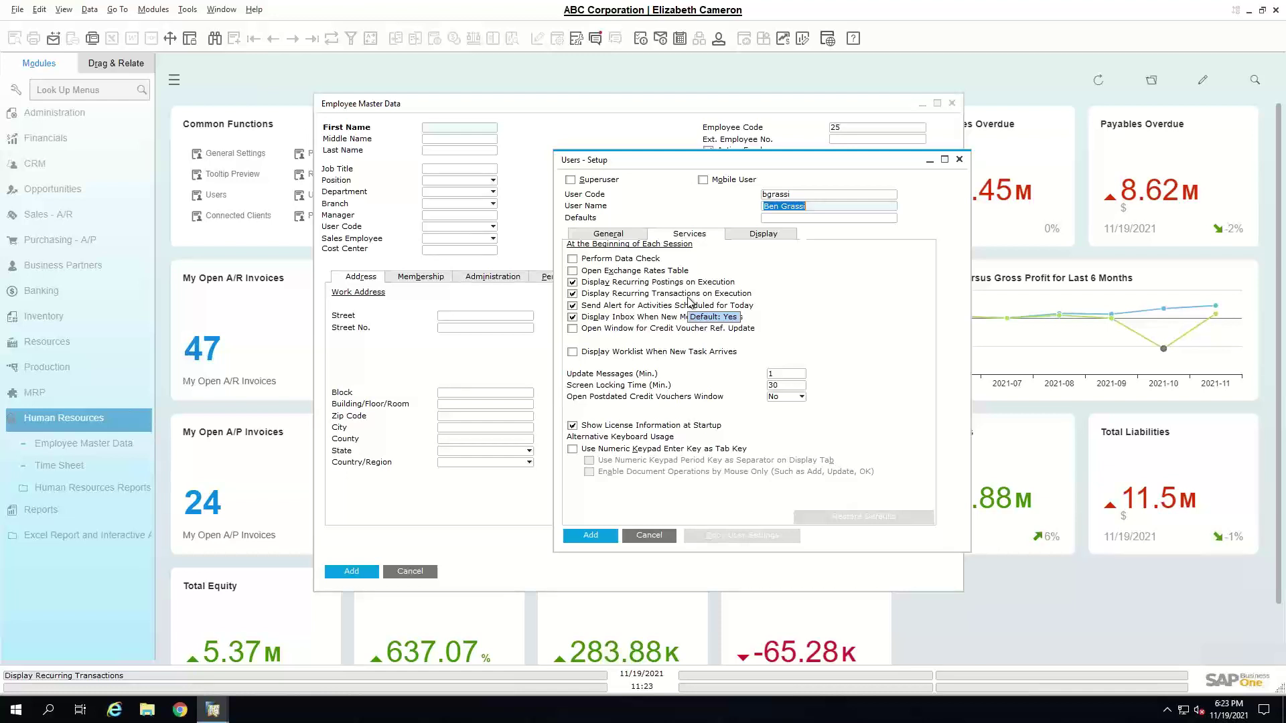
click(680, 282)
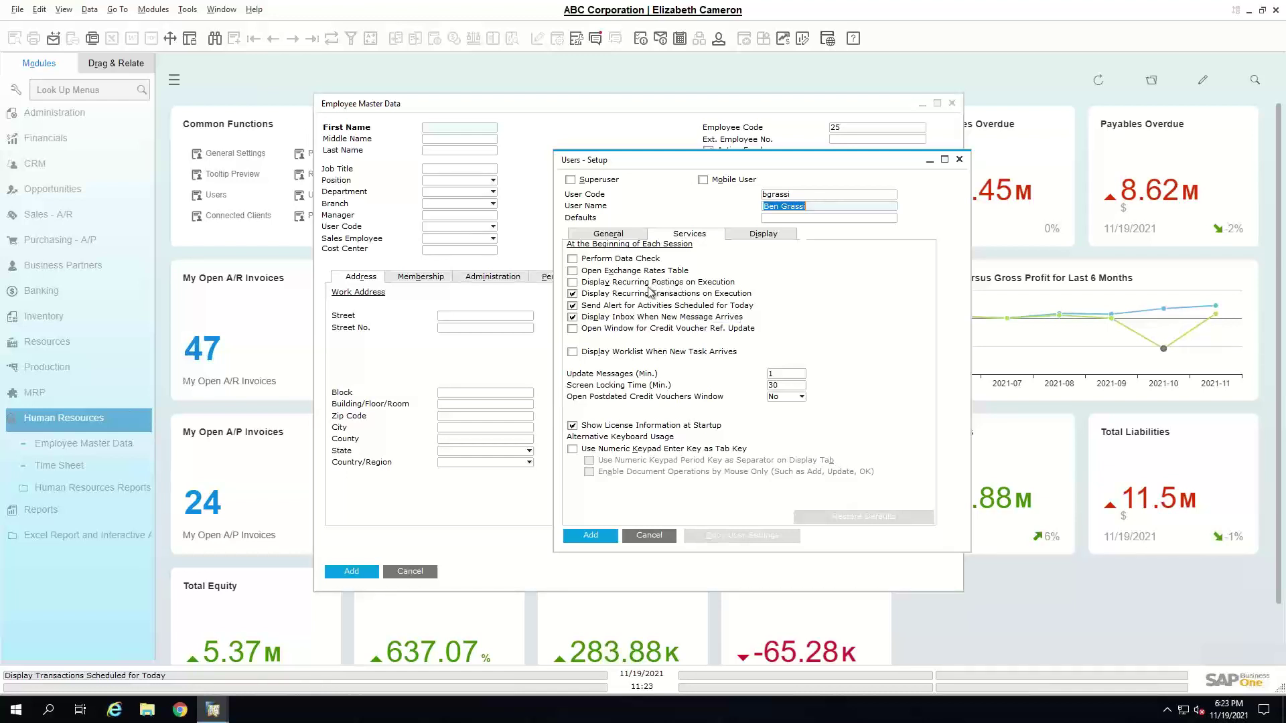
click(657, 294)
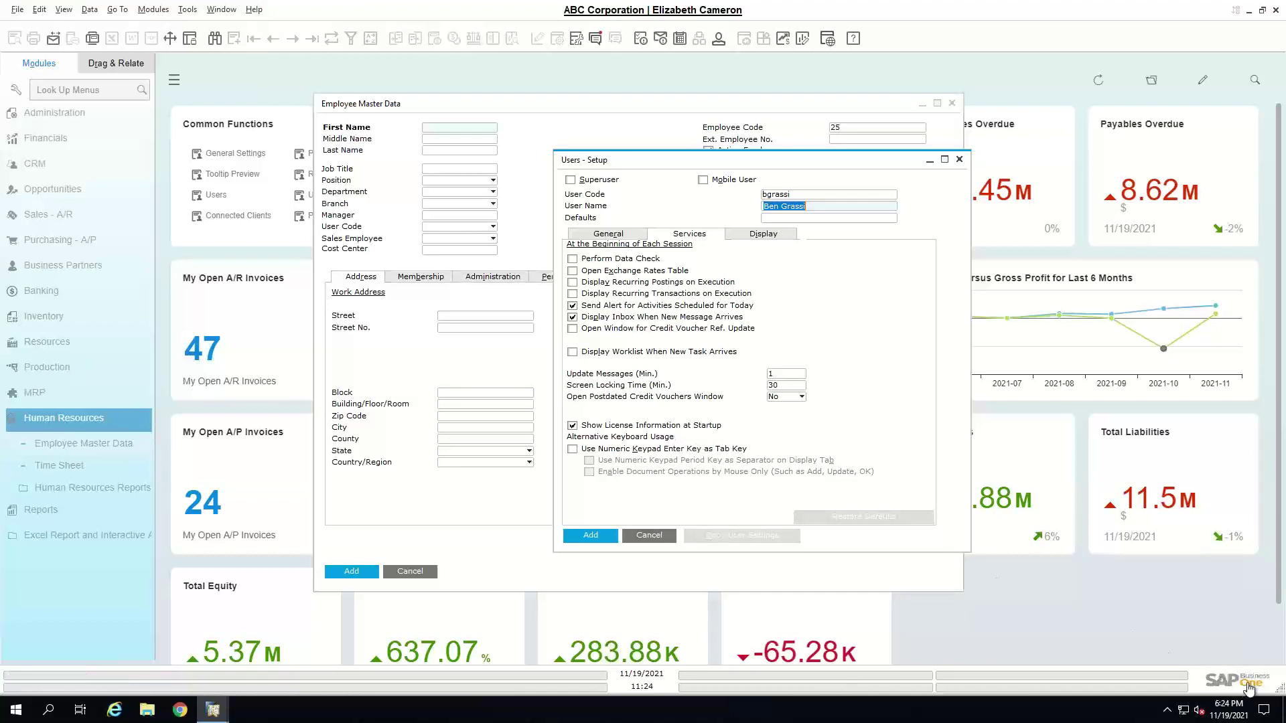
mouse_move(1251, 687)
click(688, 429)
- Enable document operations by mouse only, leaving numeric-keypad Enter-as-Tab switched off
click(594, 451)
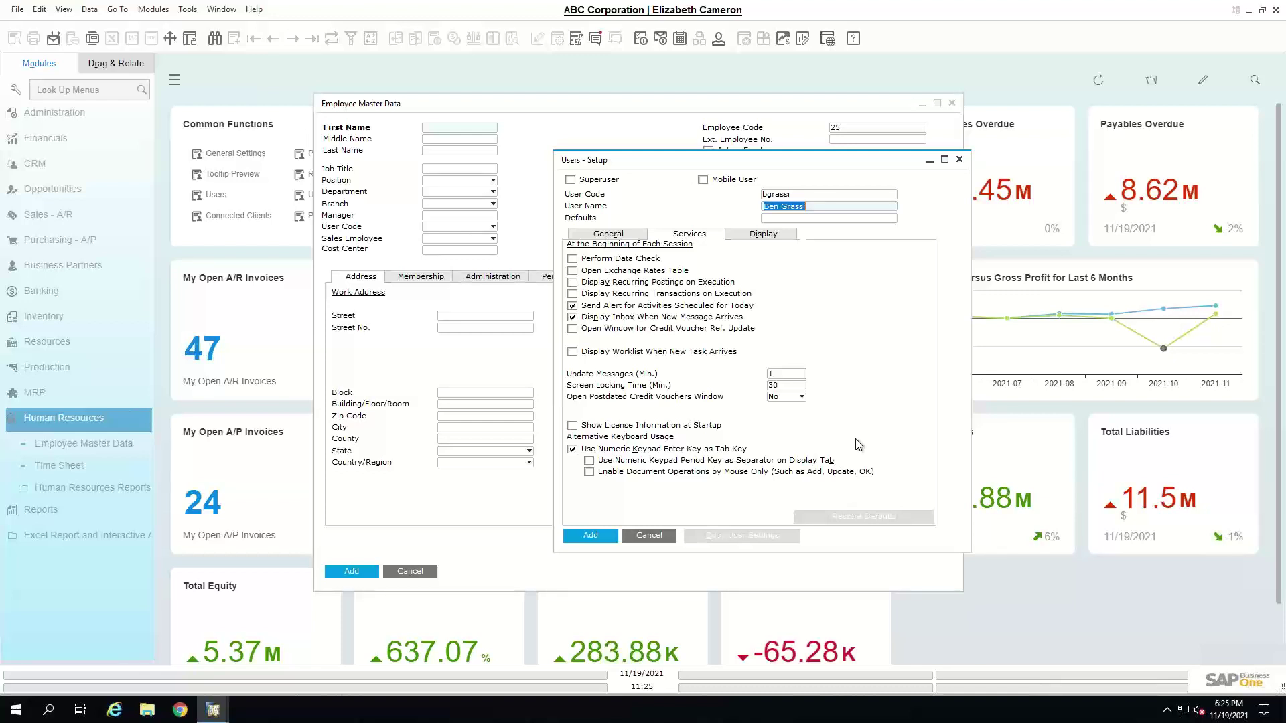
click(671, 474)
click(660, 450)
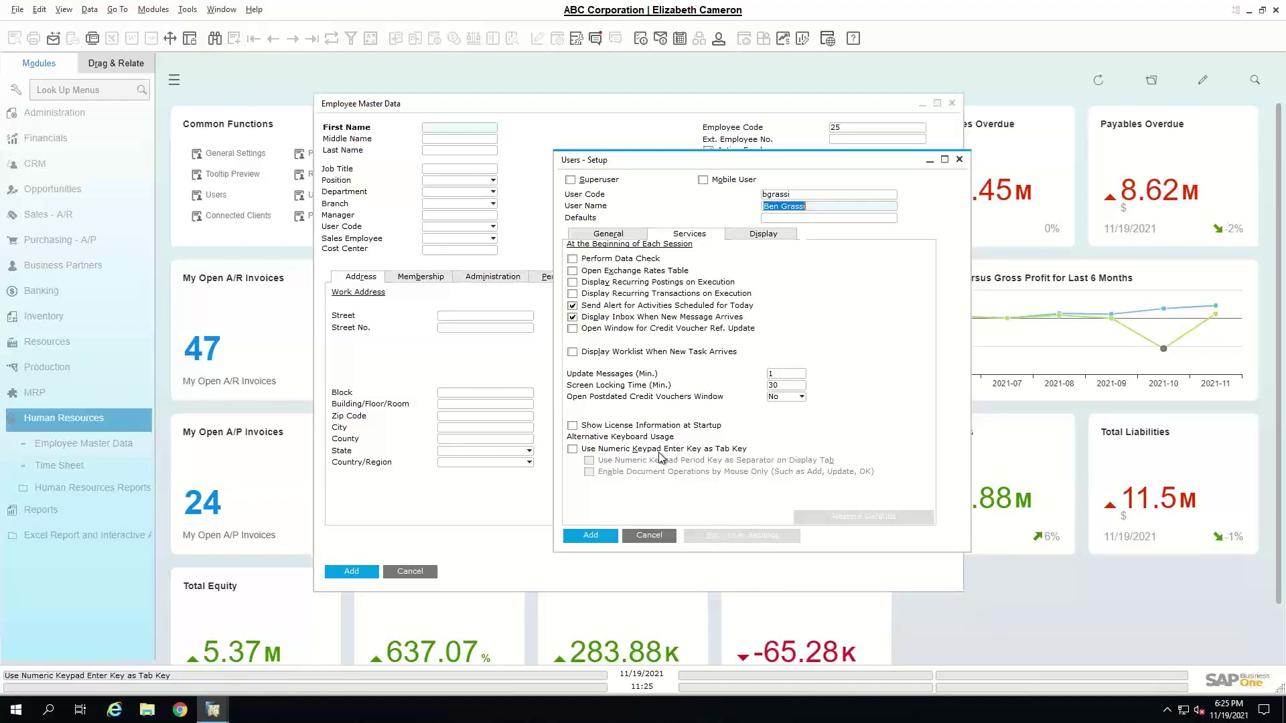
- Review the Display tab settings and add the new user account
click(764, 235)
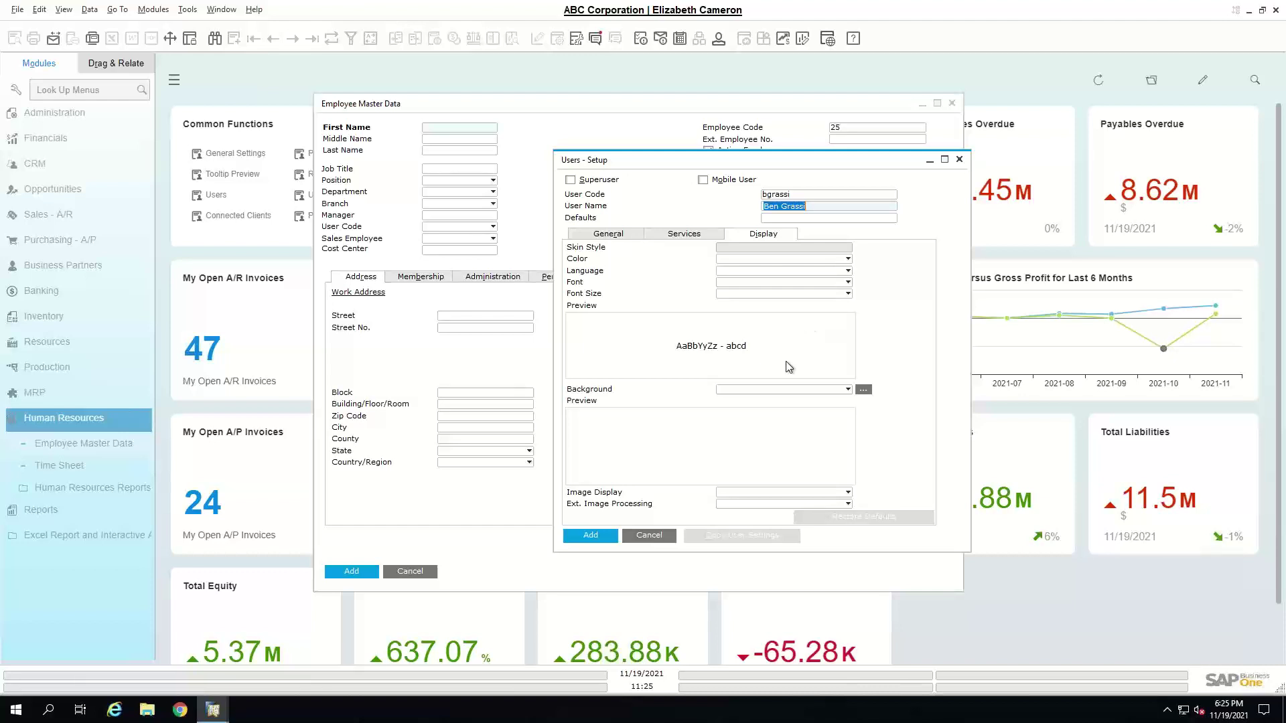
click(609, 535)
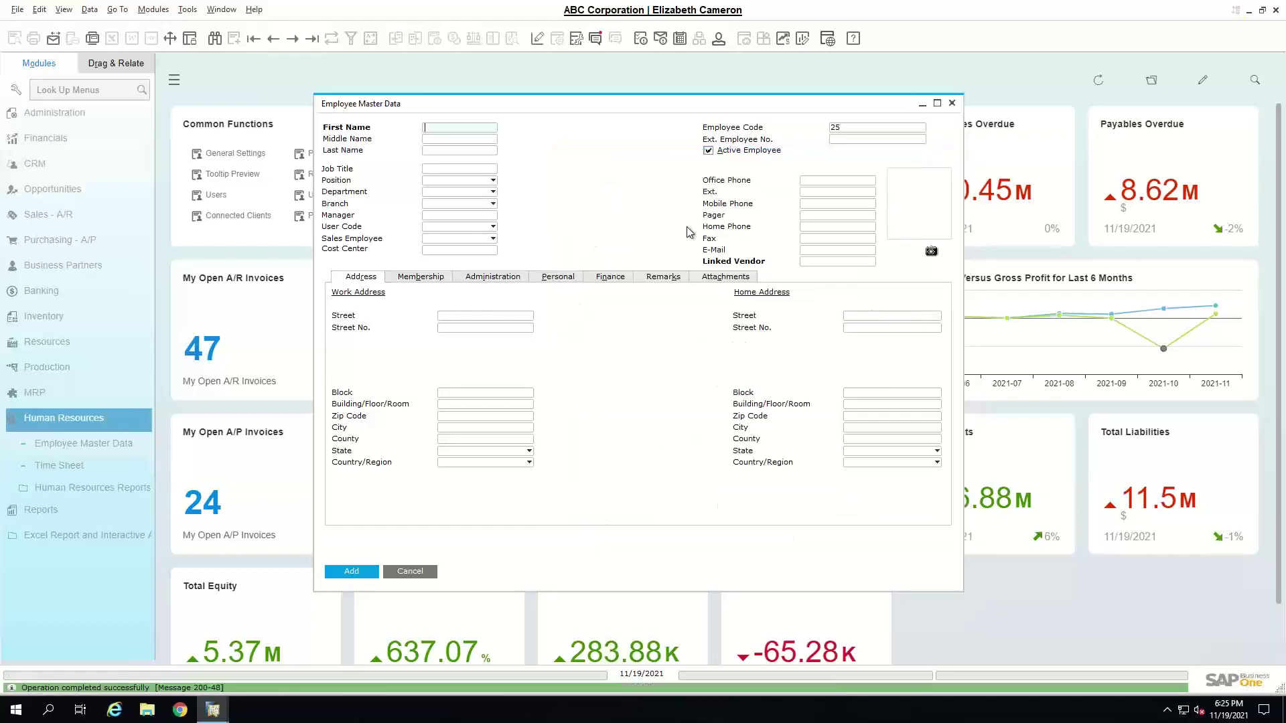
- Find employee 24 by first name in Employee Master Data and open the Sales Employee list
key(ctrl+f)
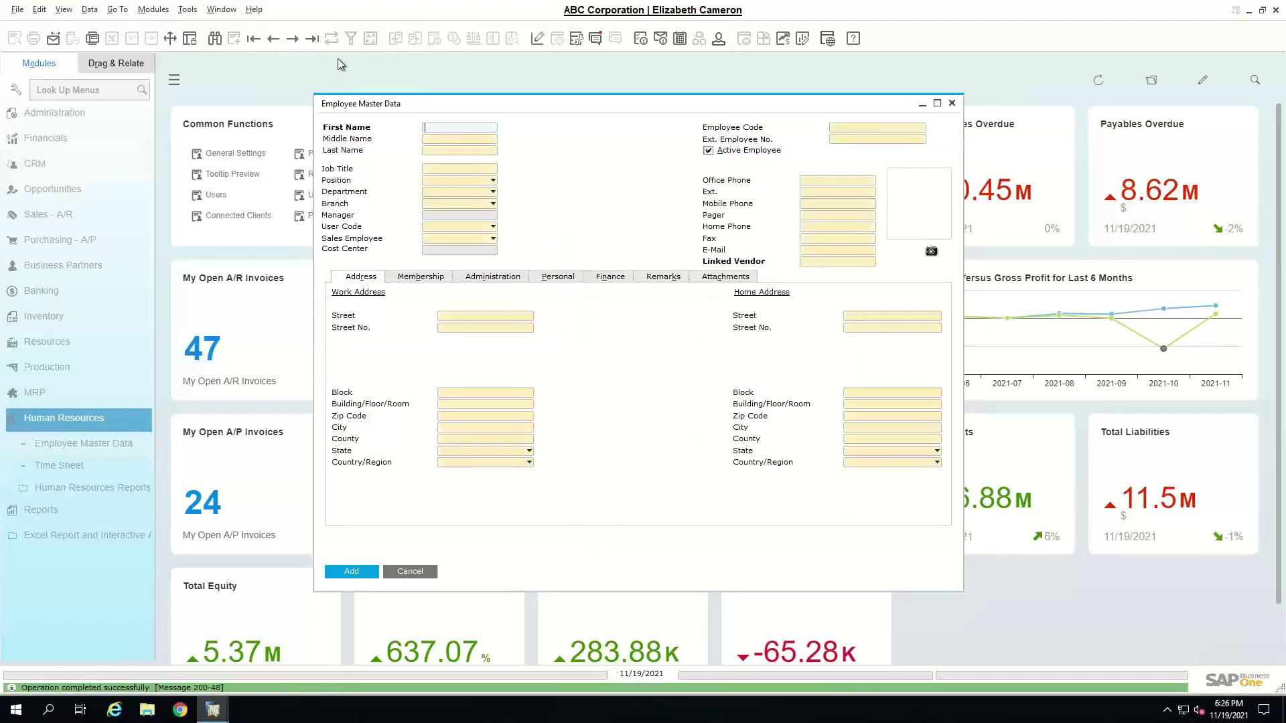
text(b)
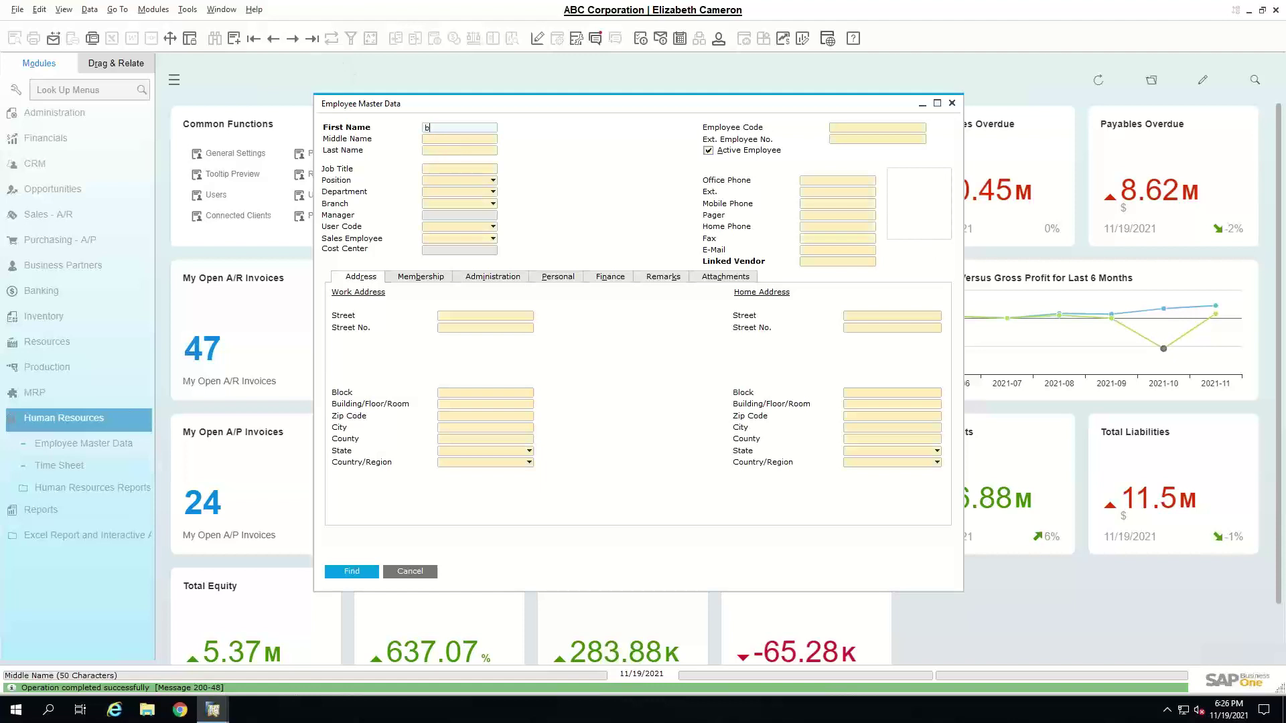
text(en)
key(Return)
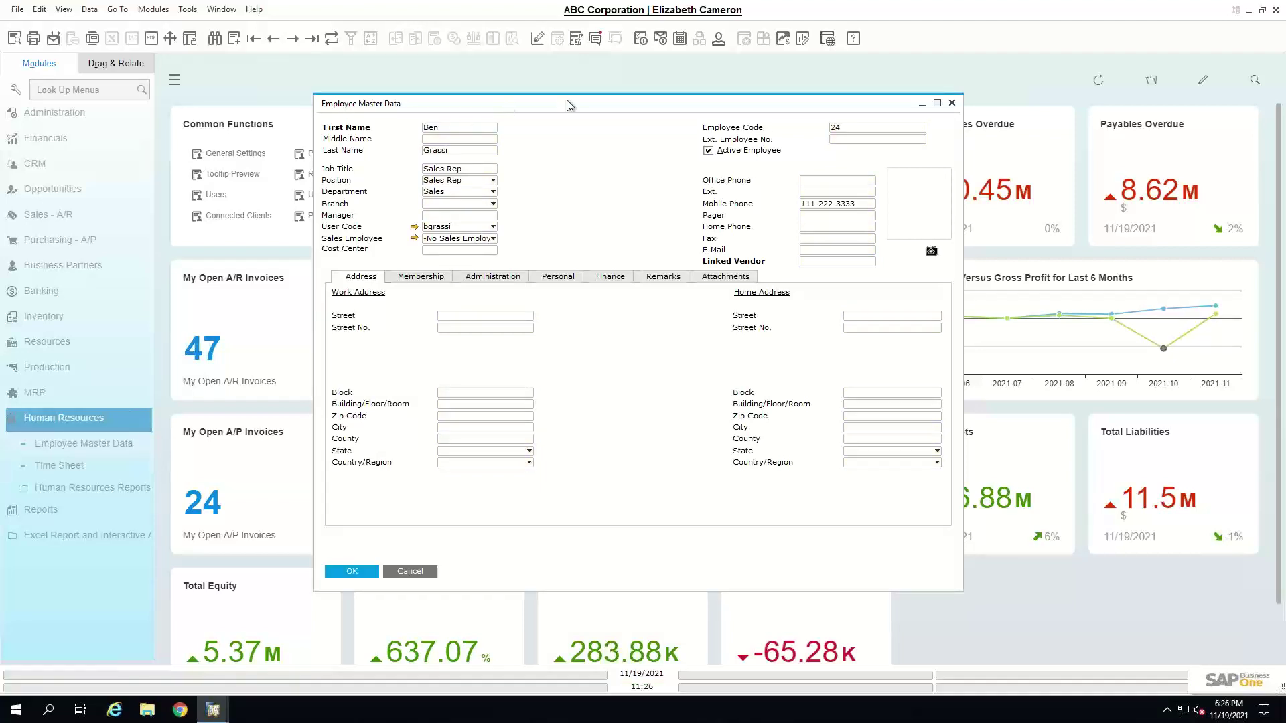
drag(565, 103, 654, 101)
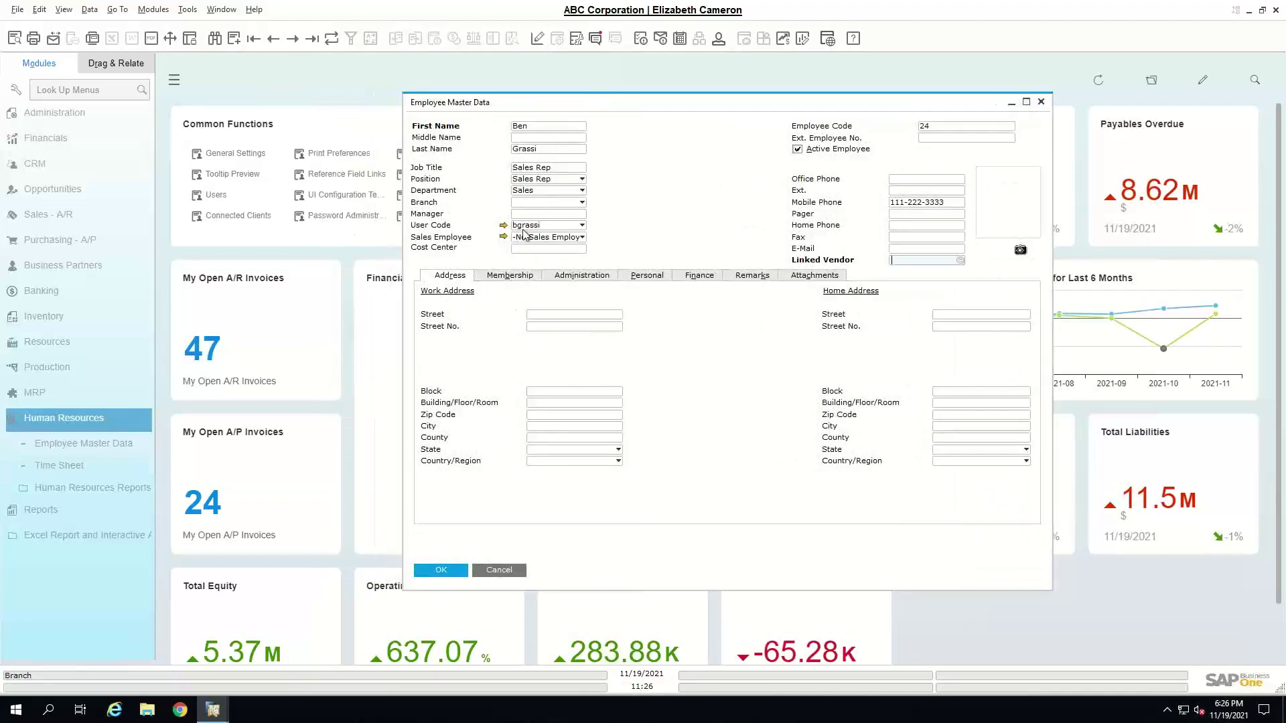
click(581, 238)
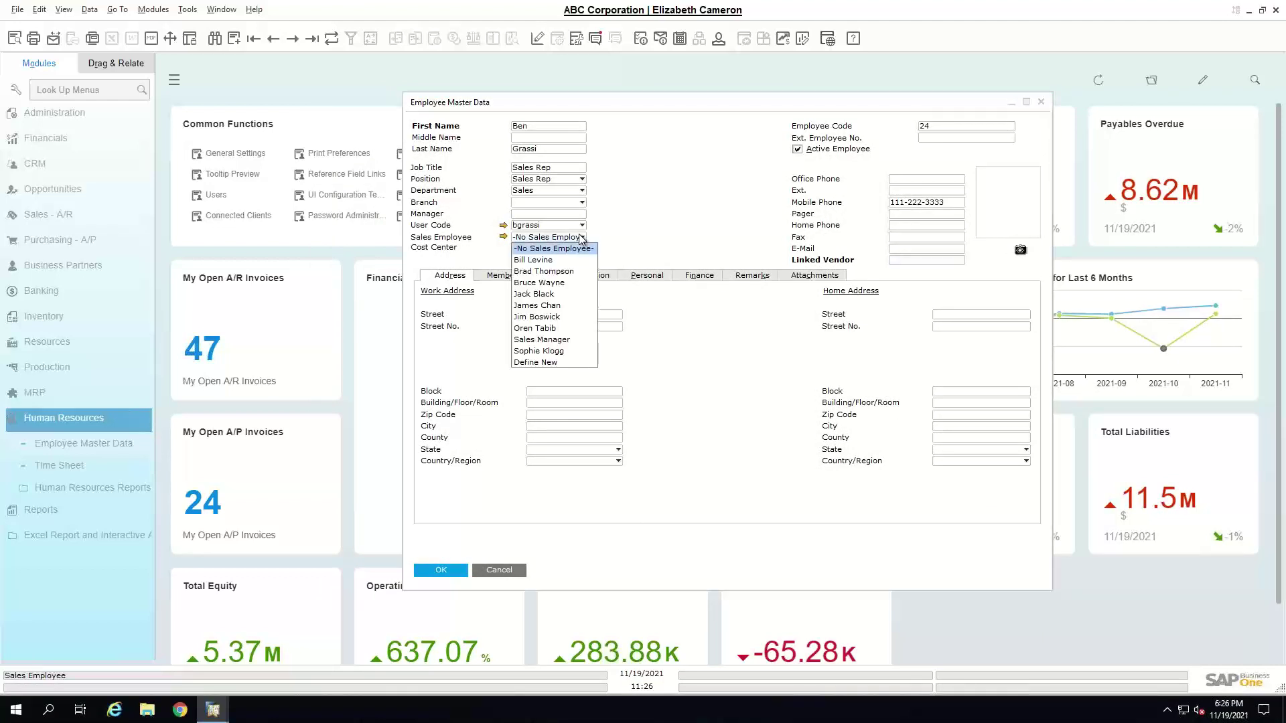
- Define a new sales employee in row 11 with the sales rep's full name and update
click(536, 363)
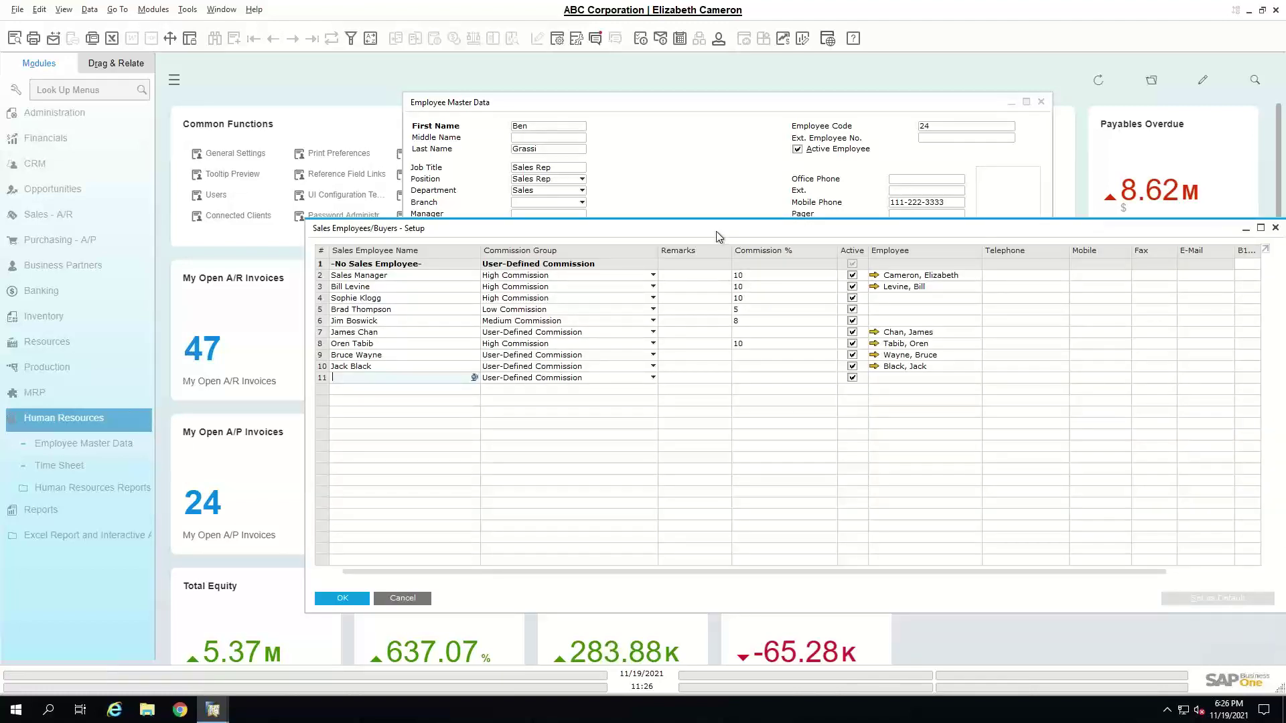
drag(719, 235, 726, 161)
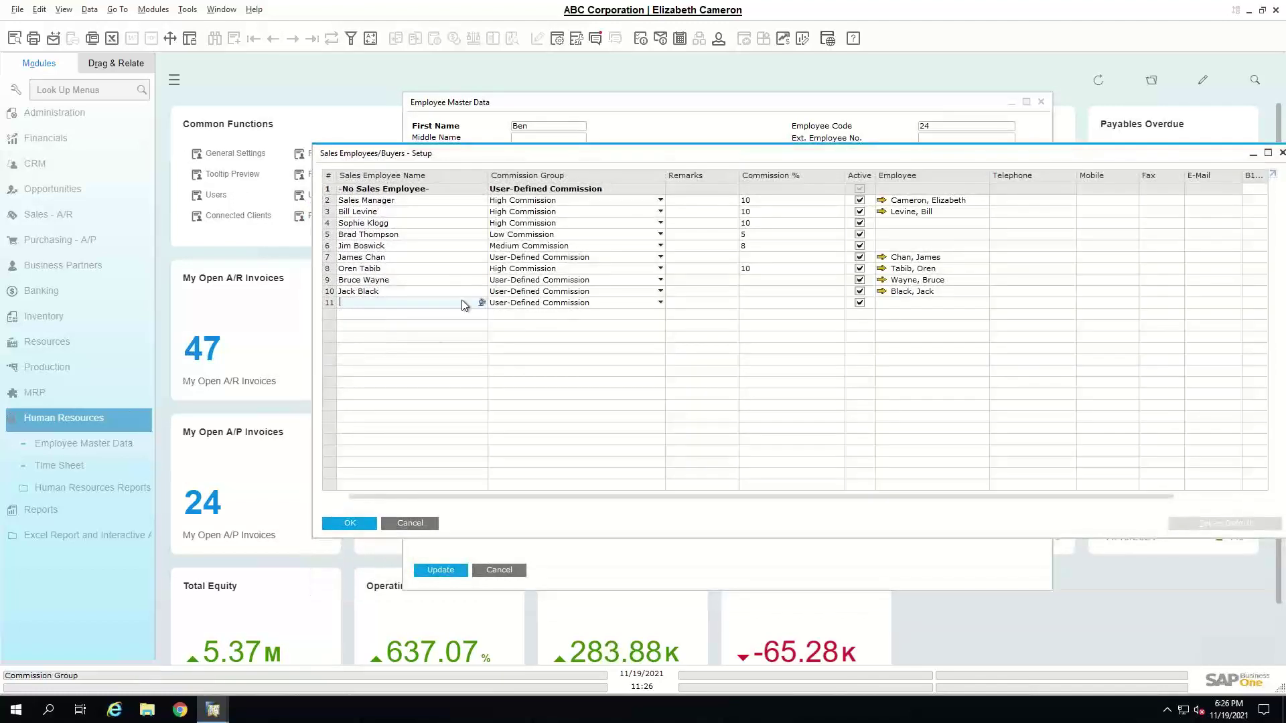
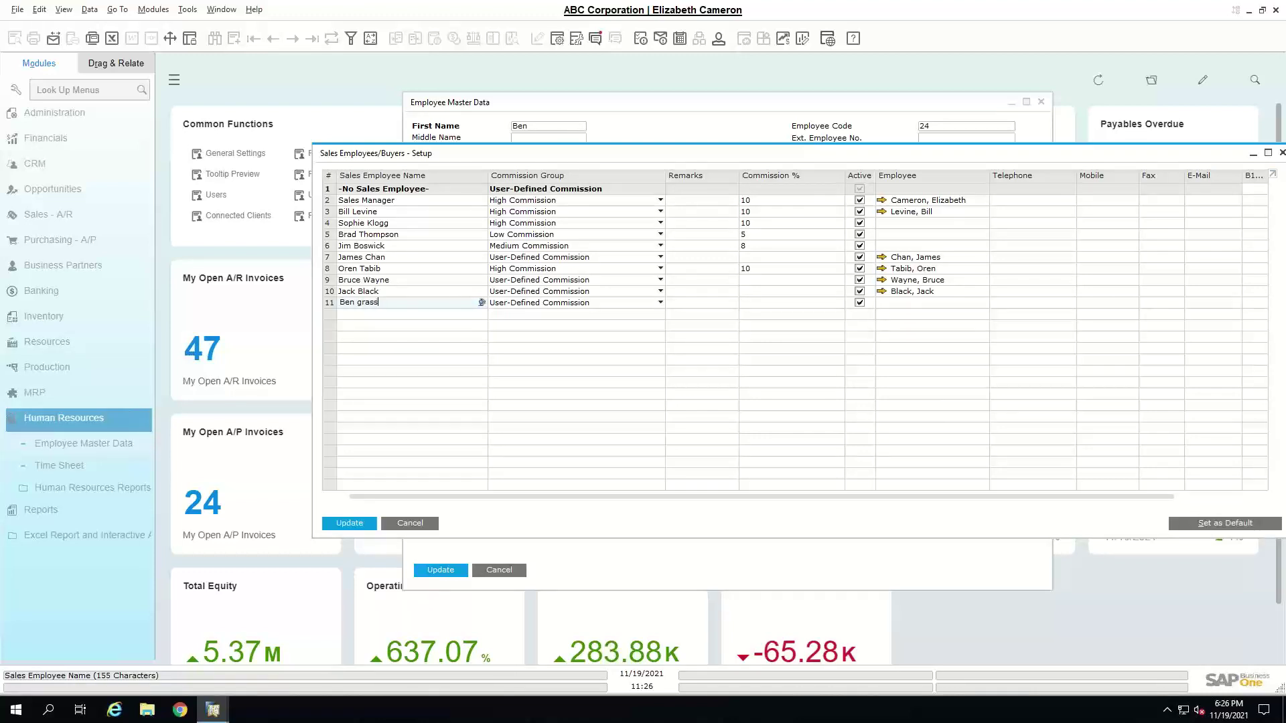
text(Grassi)
key(Tab)
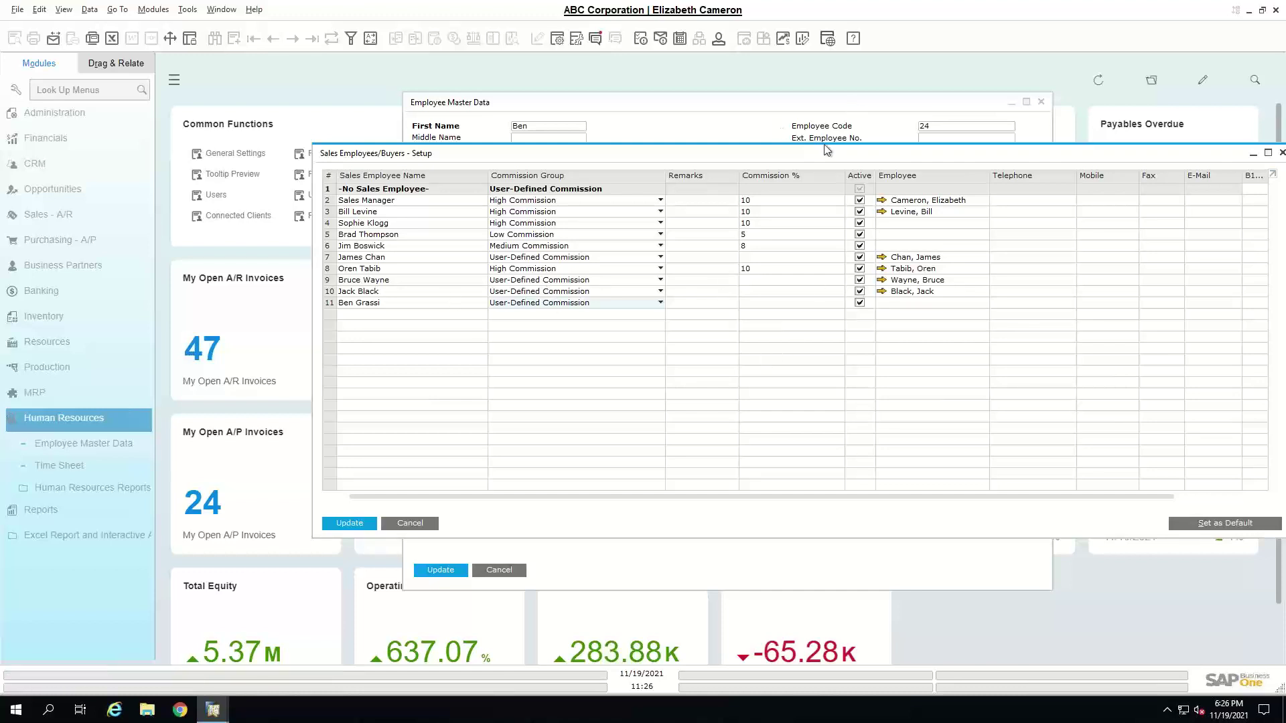
drag(799, 157, 729, 156)
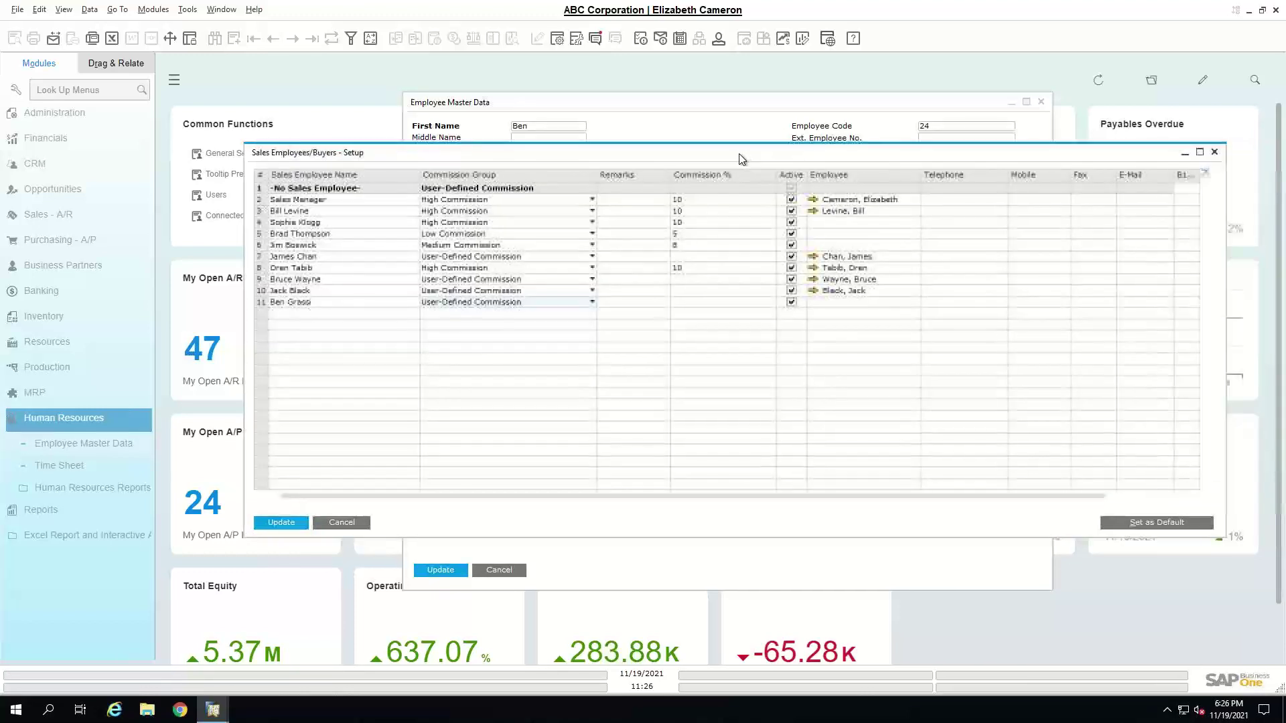
click(279, 522)
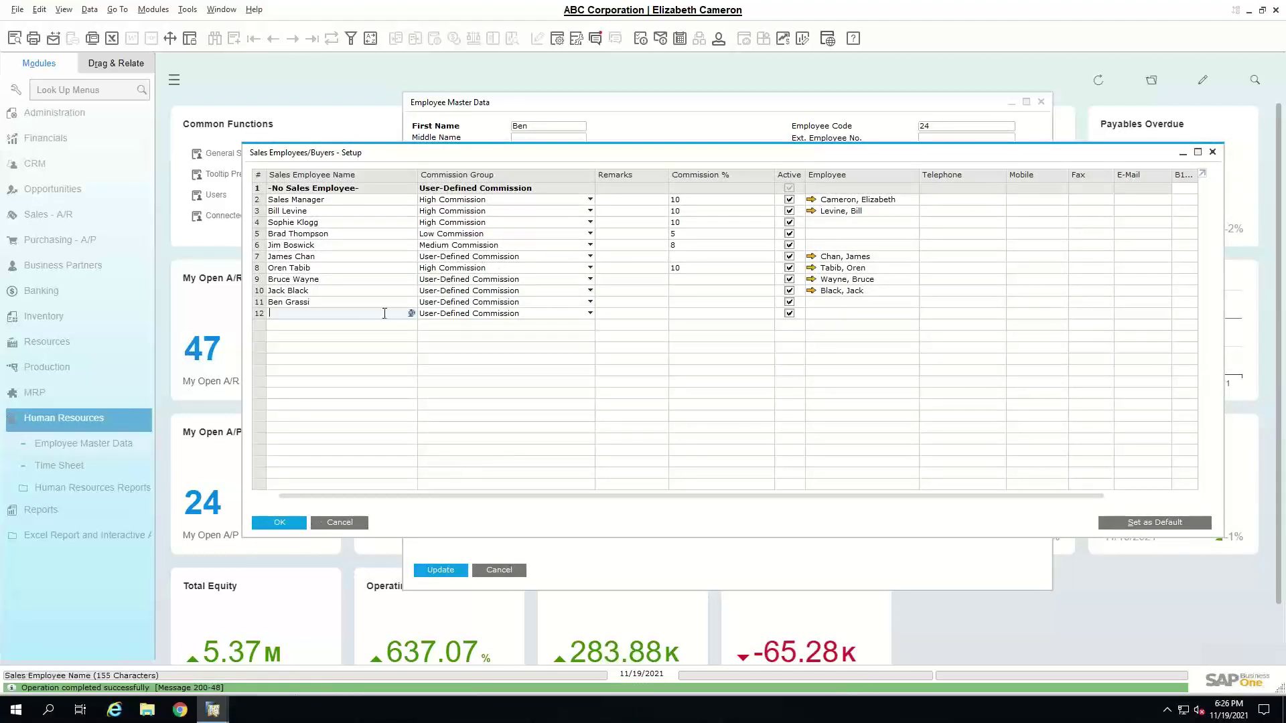
- Link row 11's sales employee to employee 24, update, and confirm with OK
click(850, 301)
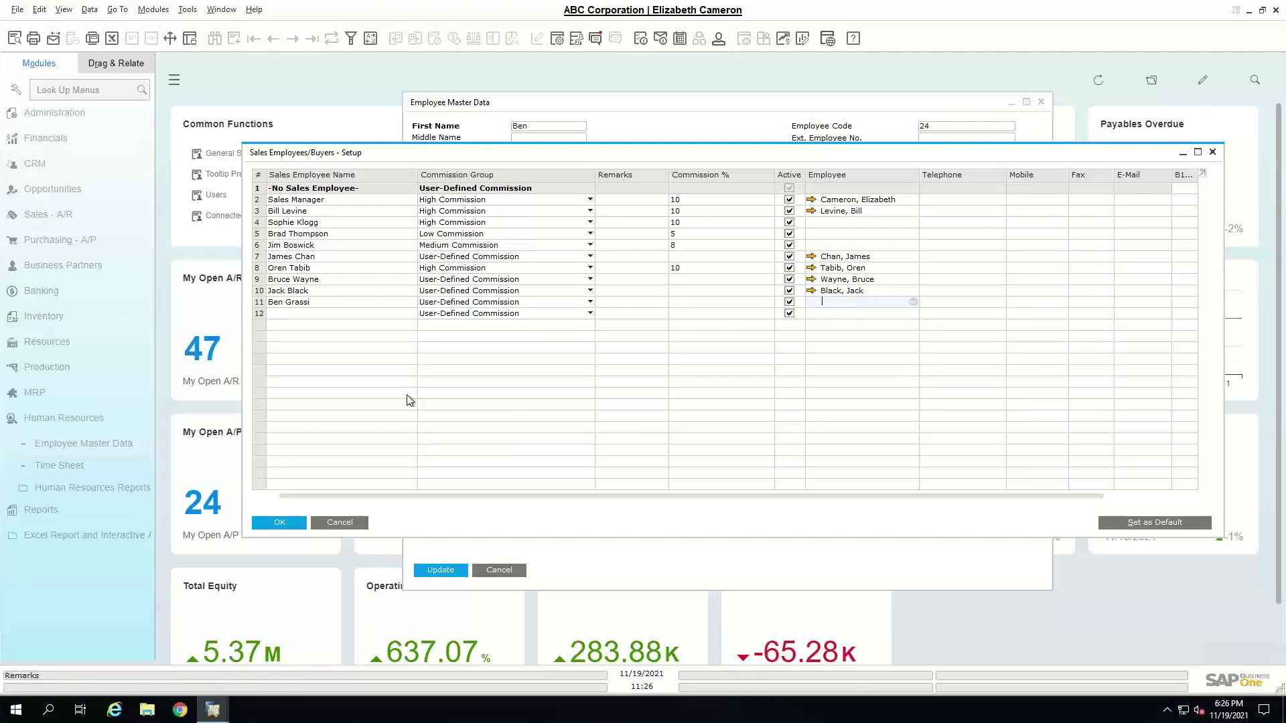
click(913, 302)
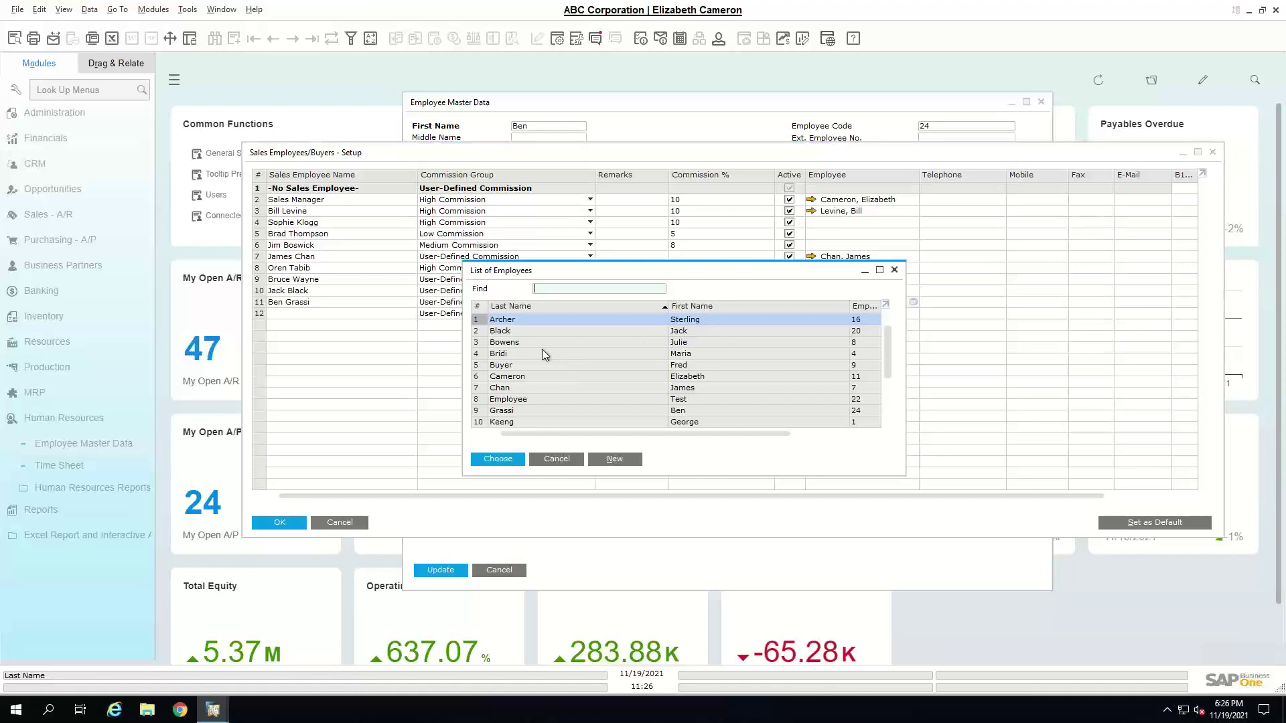
click(522, 408)
double_click(521, 407)
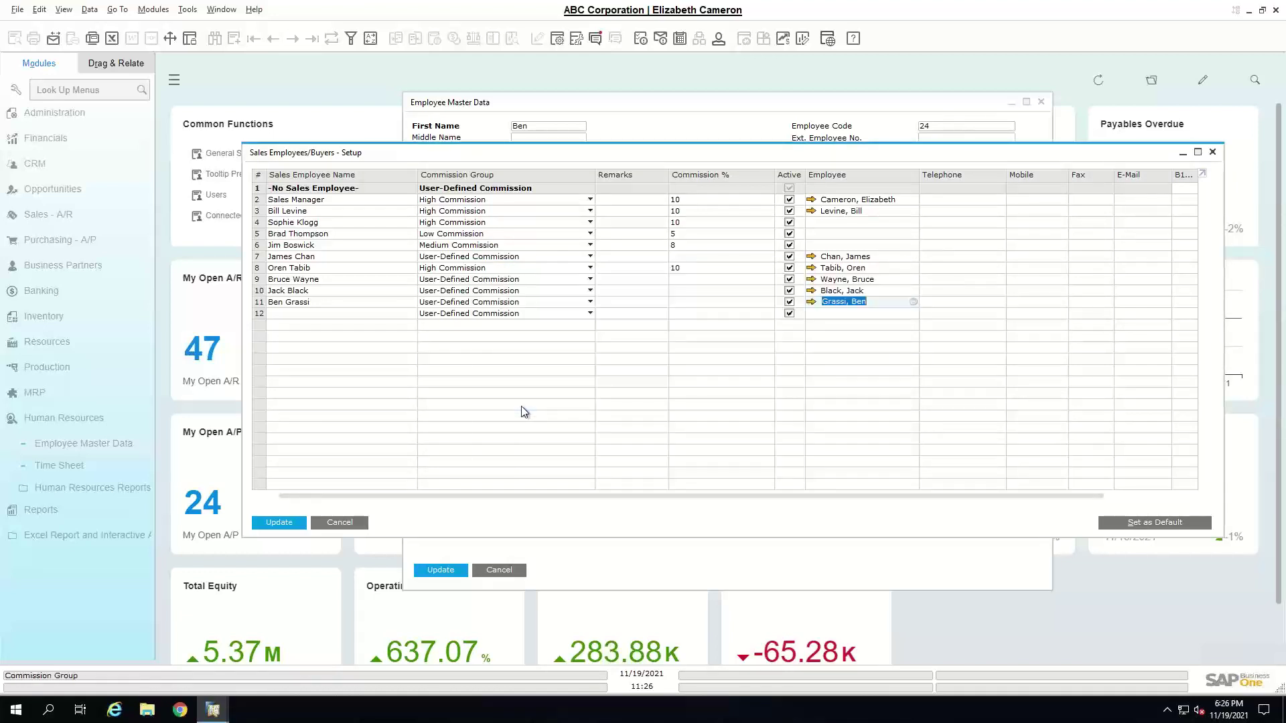
click(286, 524)
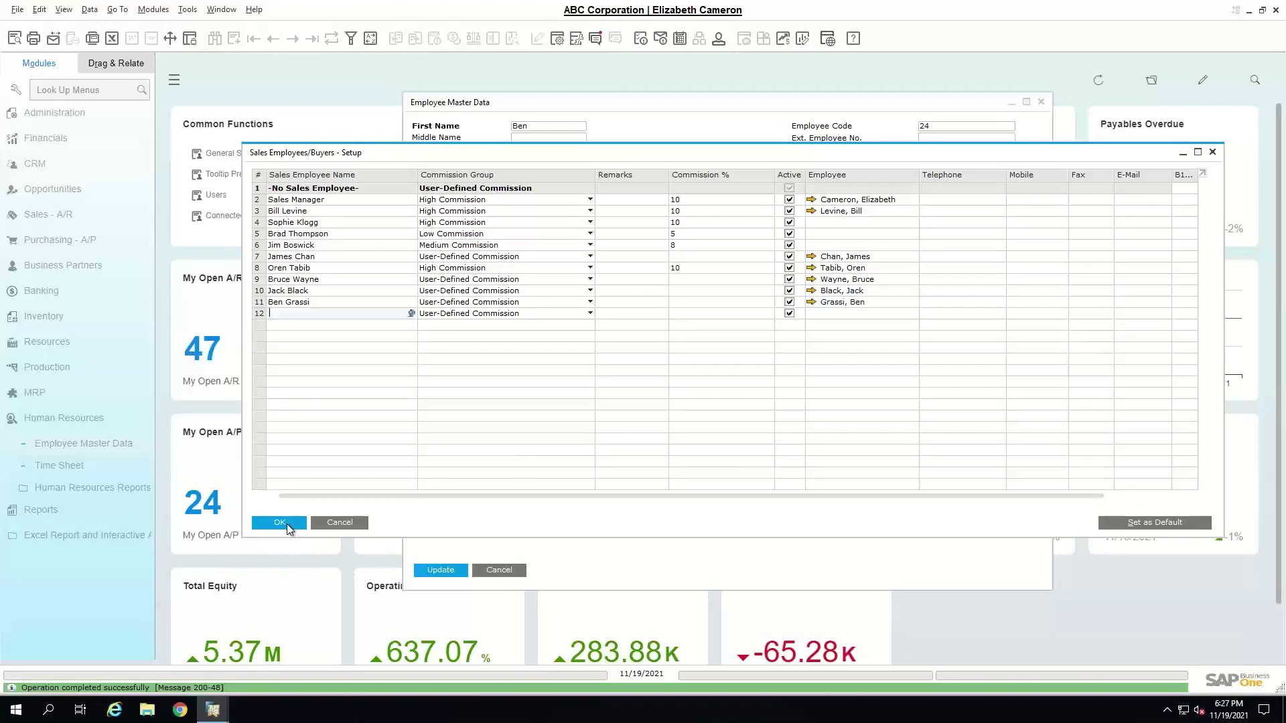
click(280, 523)
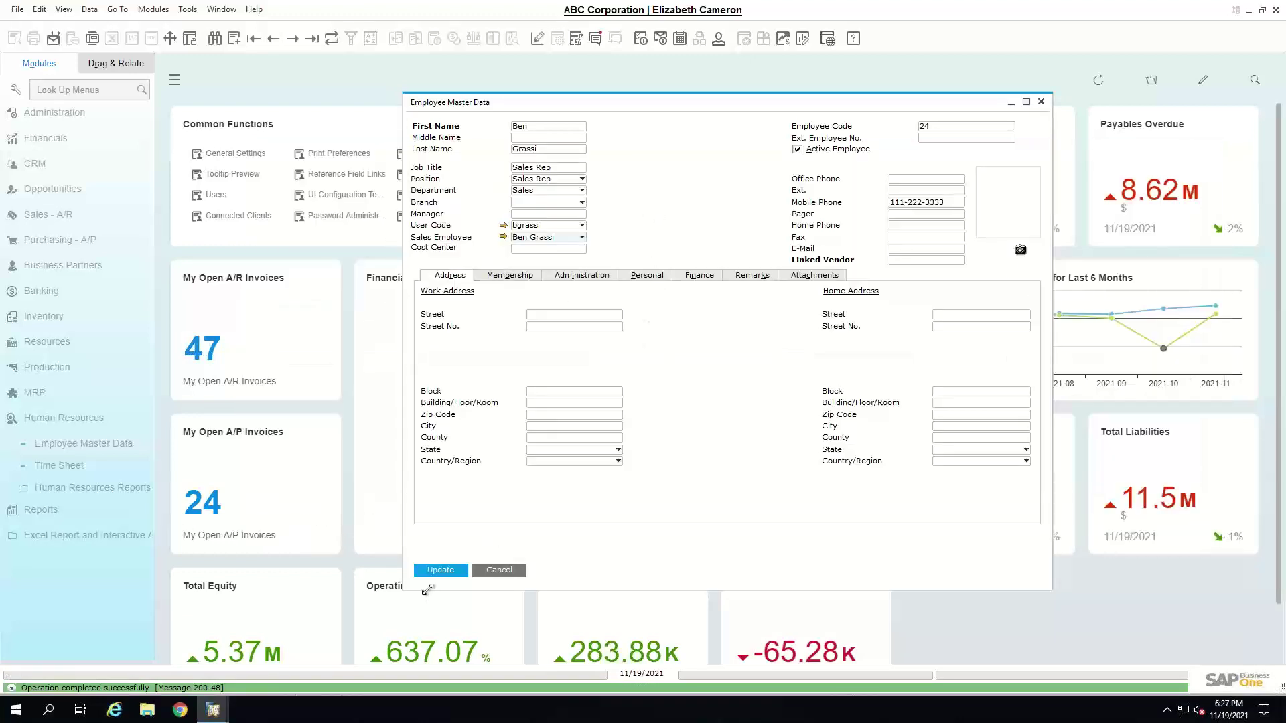
- Update employee 24, refresh it discarding changes, then close Employee Master Data
click(430, 571)
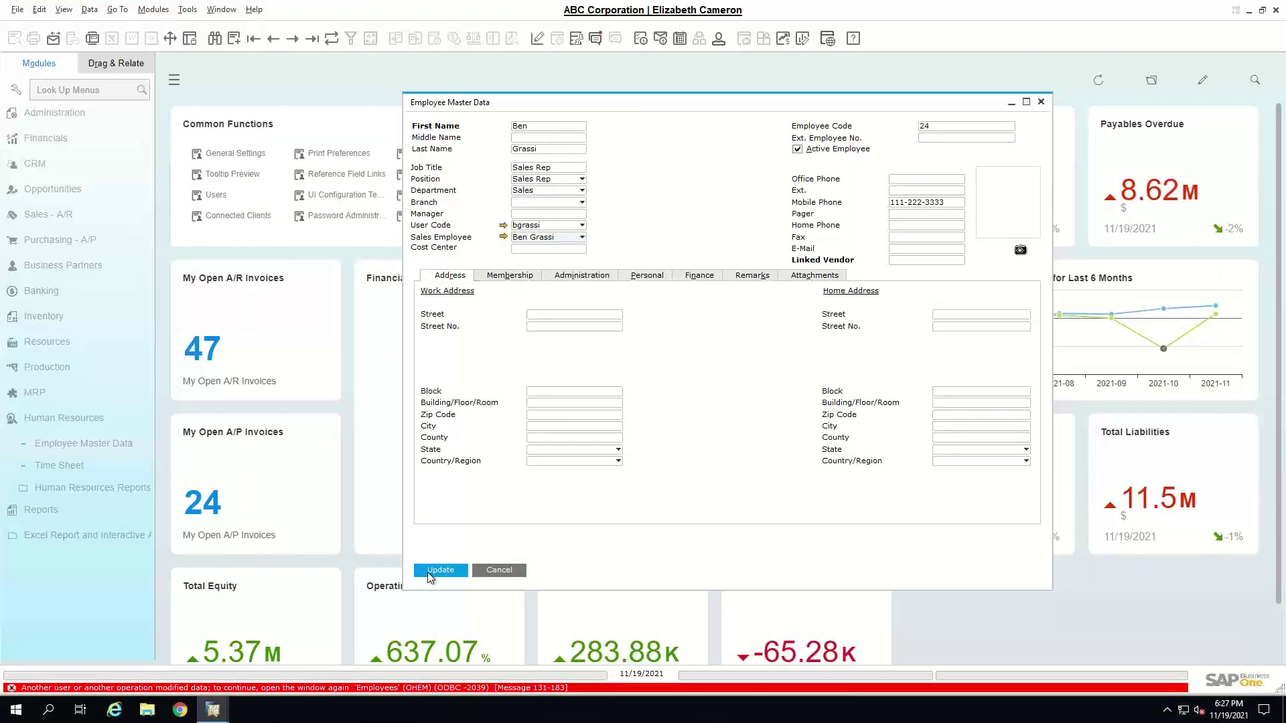
click(331, 39)
click(469, 368)
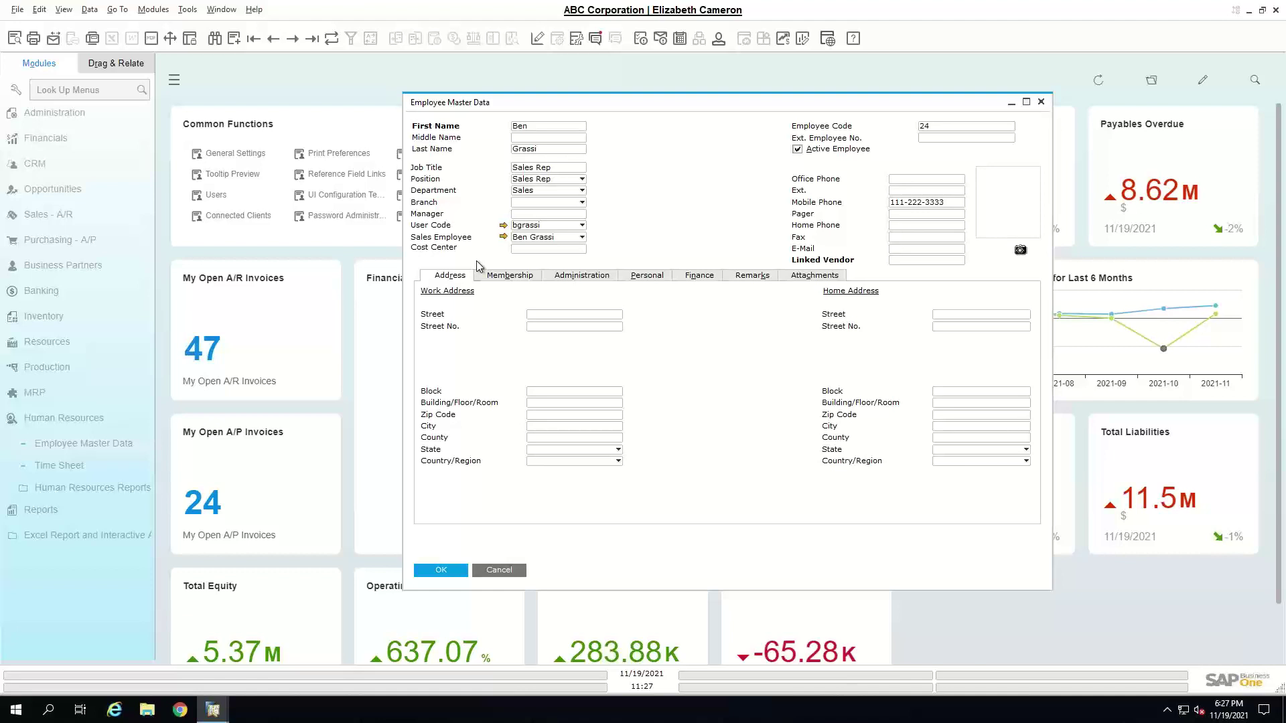
click(496, 571)
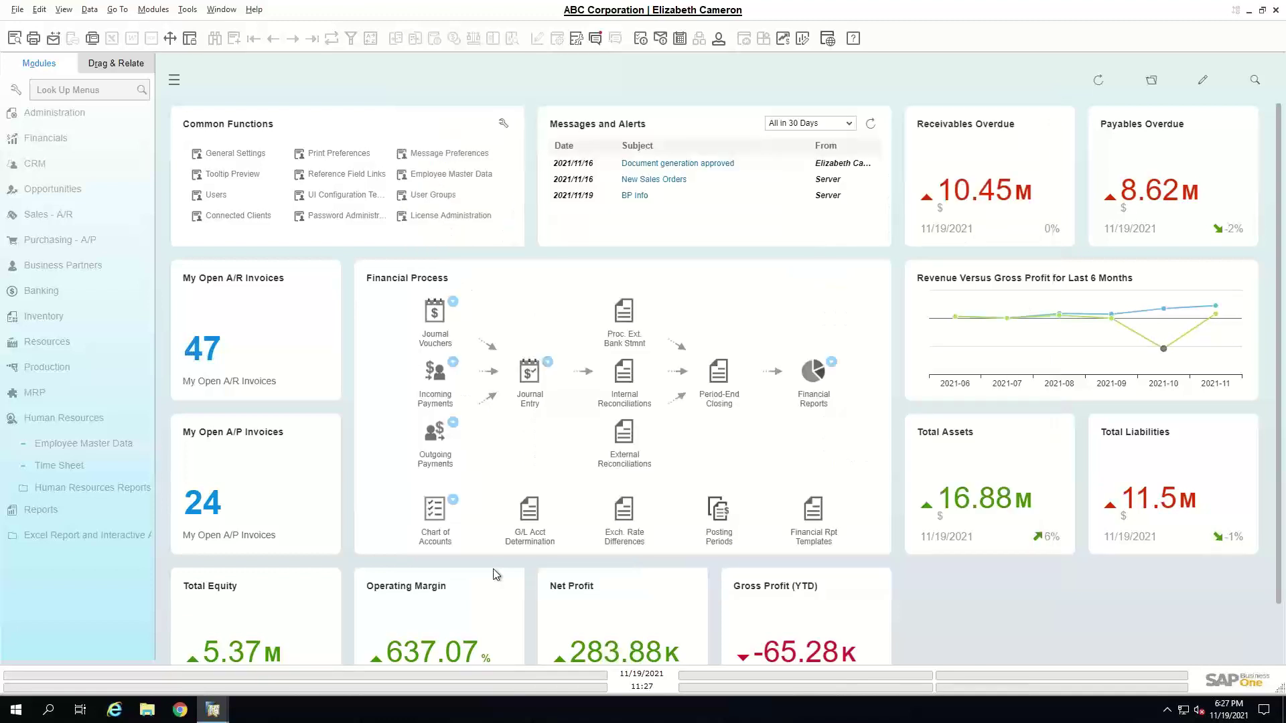
- Open License Administration from Administration > License
click(100, 114)
click(79, 337)
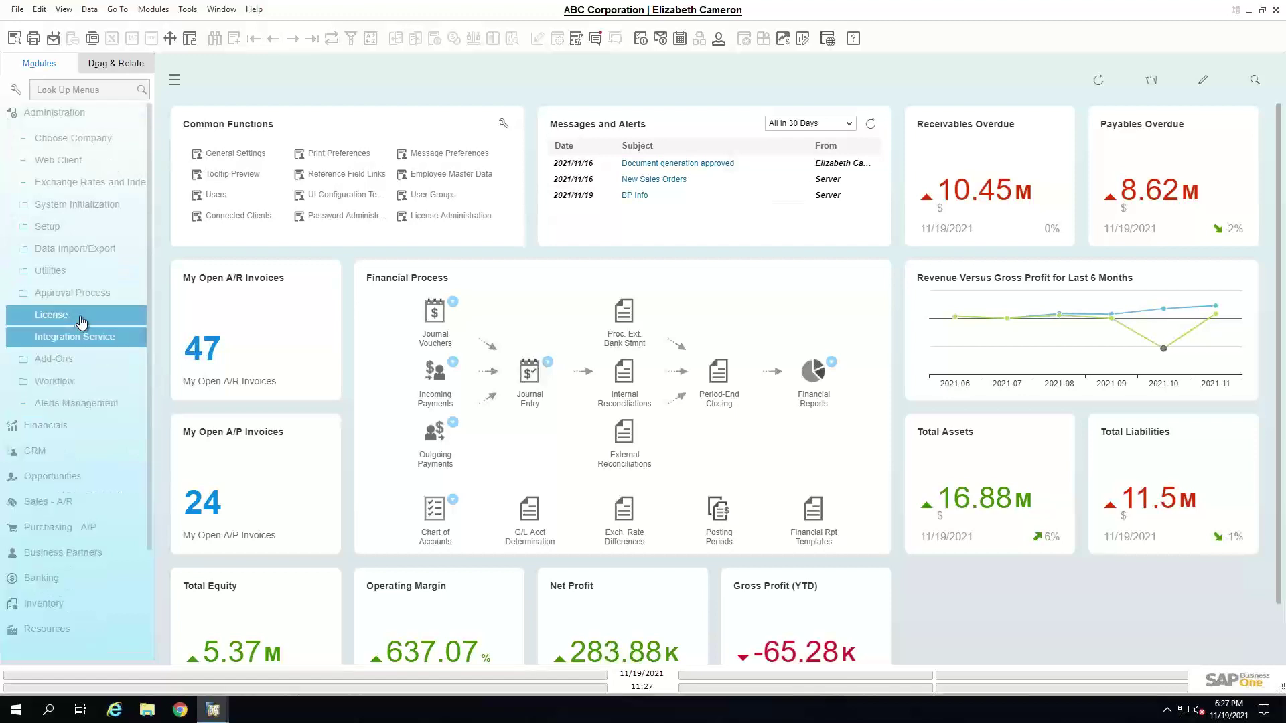
click(80, 323)
click(78, 337)
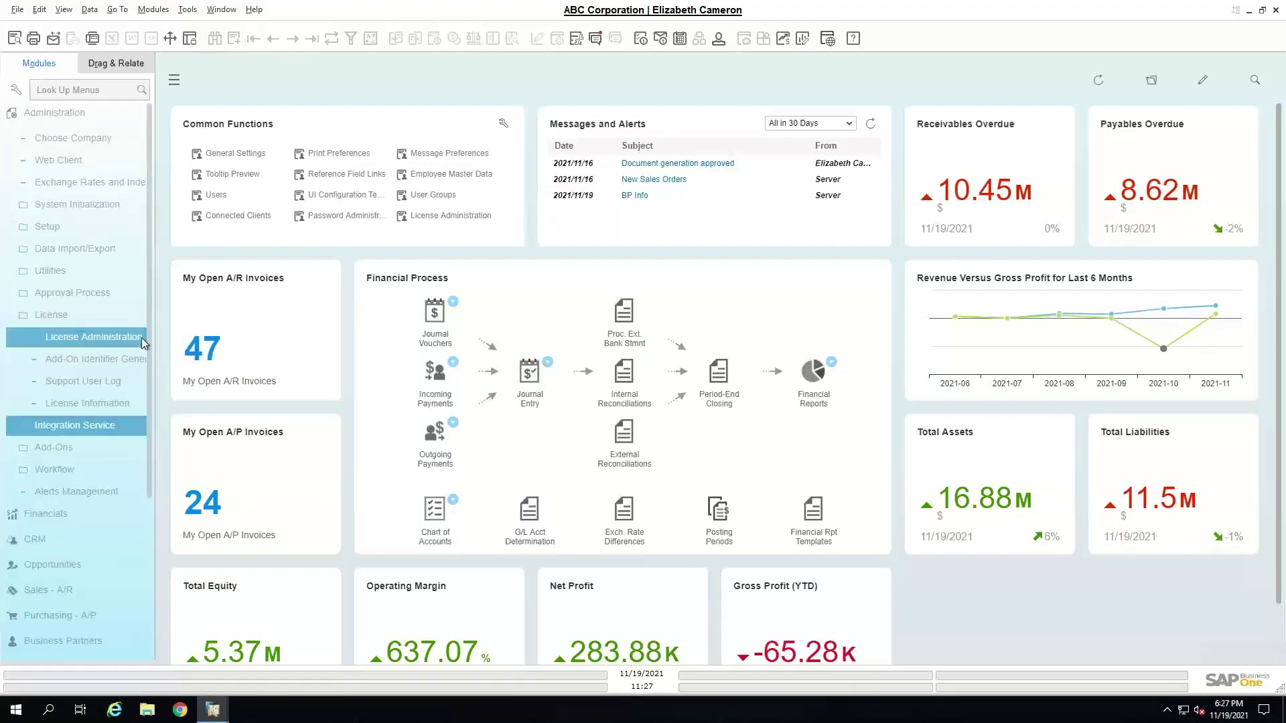
- Reposition and resize the License Administration window, then maximize it
drag(414, 127, 613, 125)
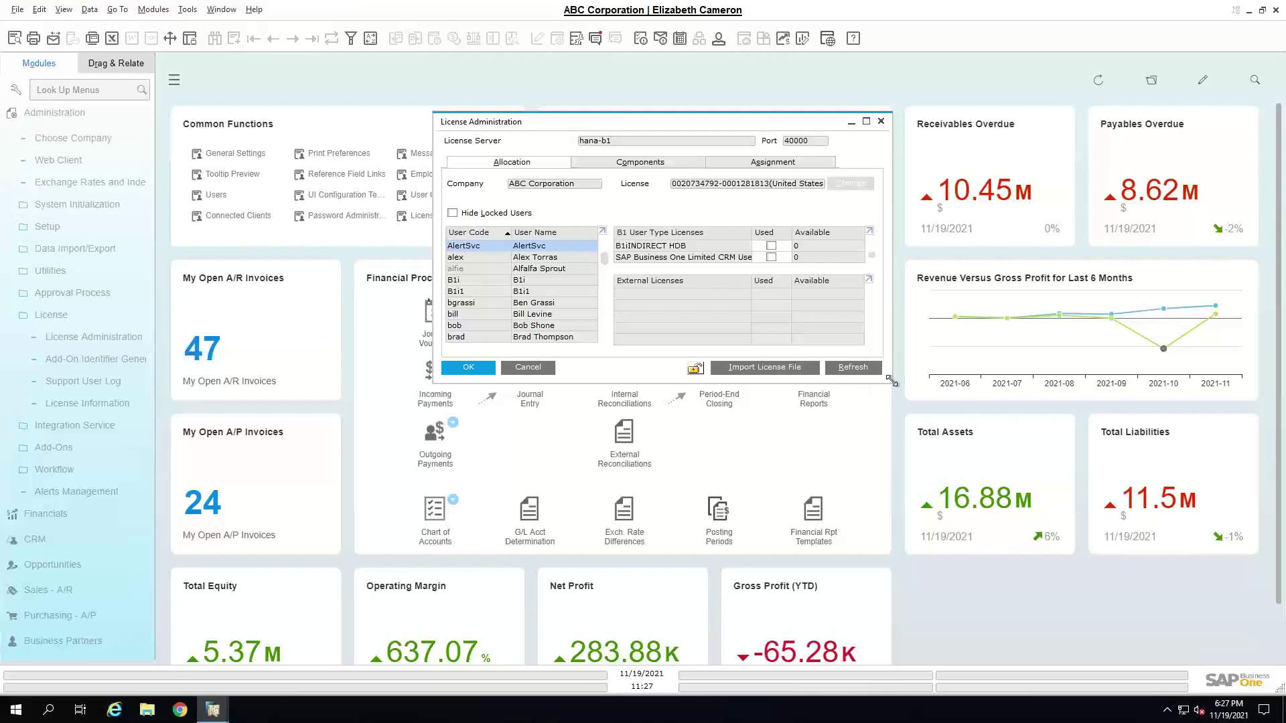
drag(895, 383, 1097, 663)
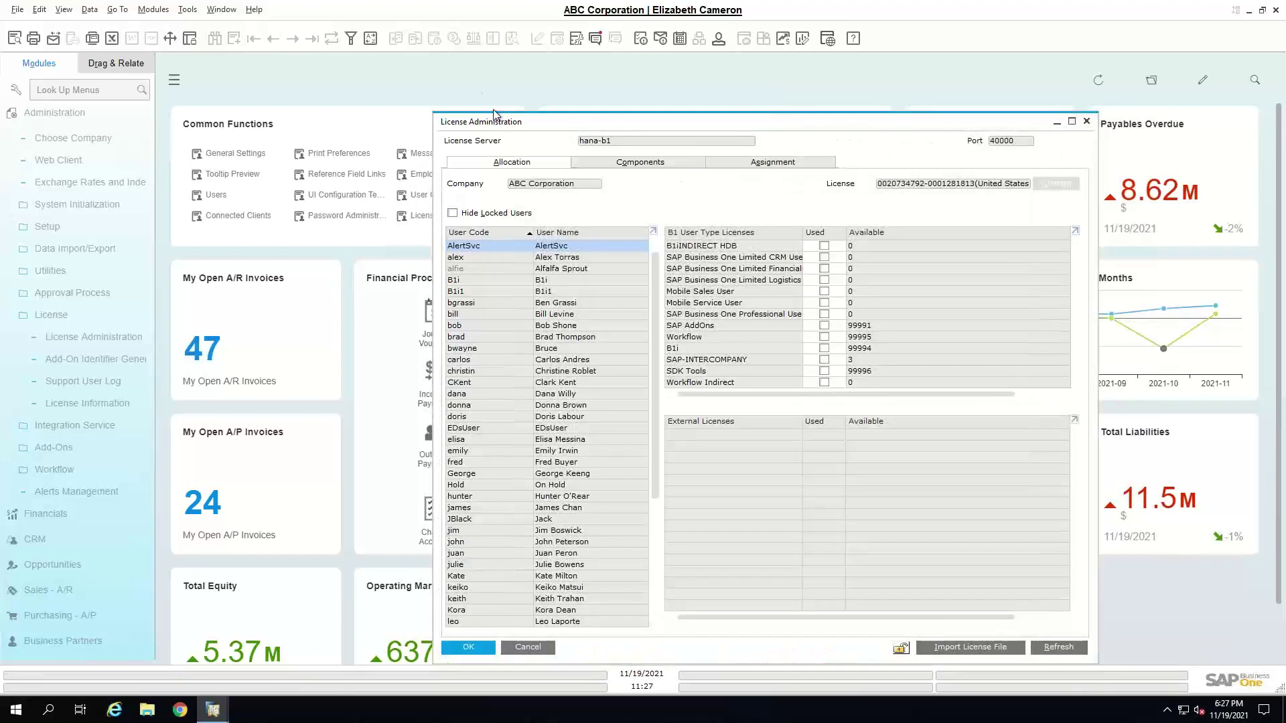
drag(484, 120, 383, 112)
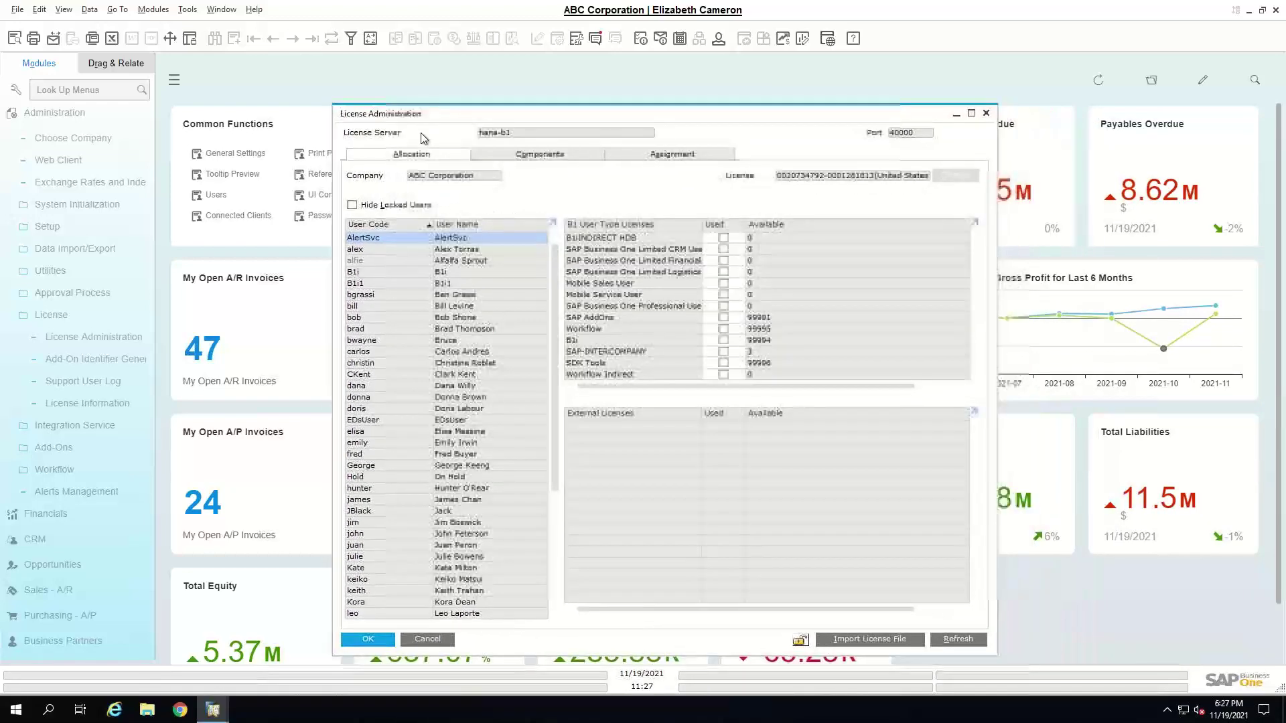
click(973, 118)
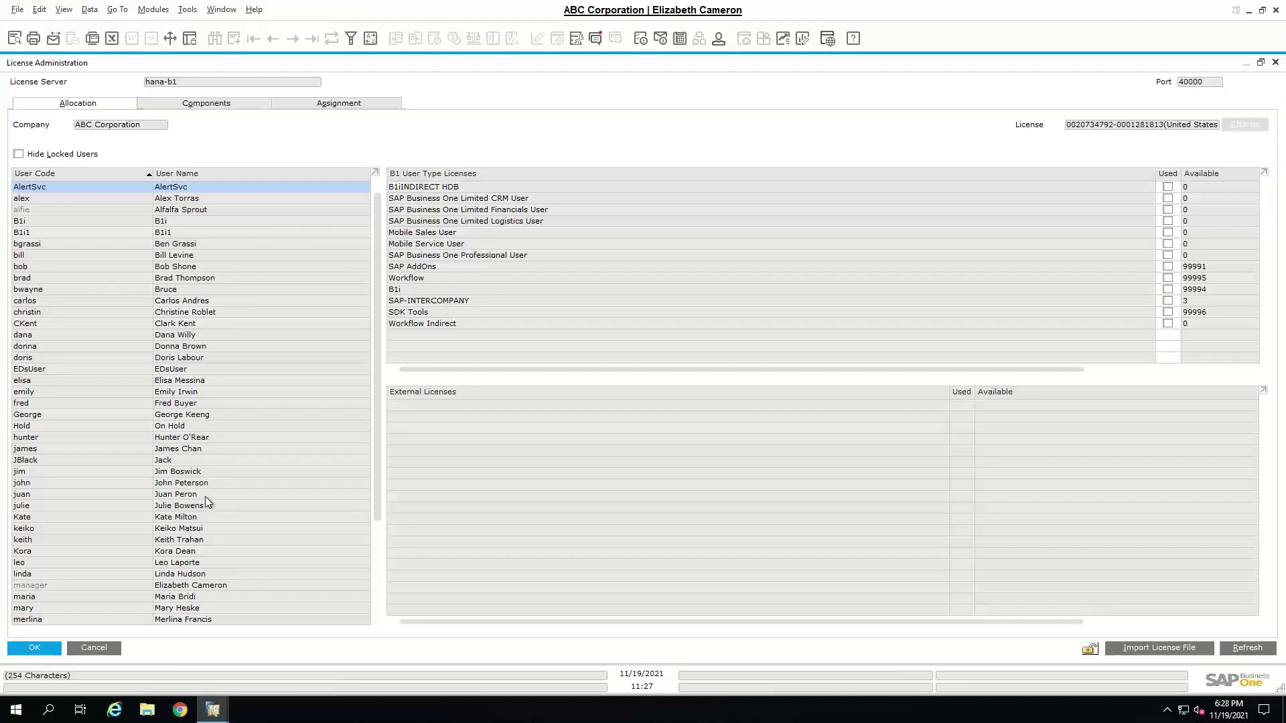
- Hide locked users, select the new user, and confirm Professional User has 2 licenses, 0 available
click(89, 155)
click(205, 245)
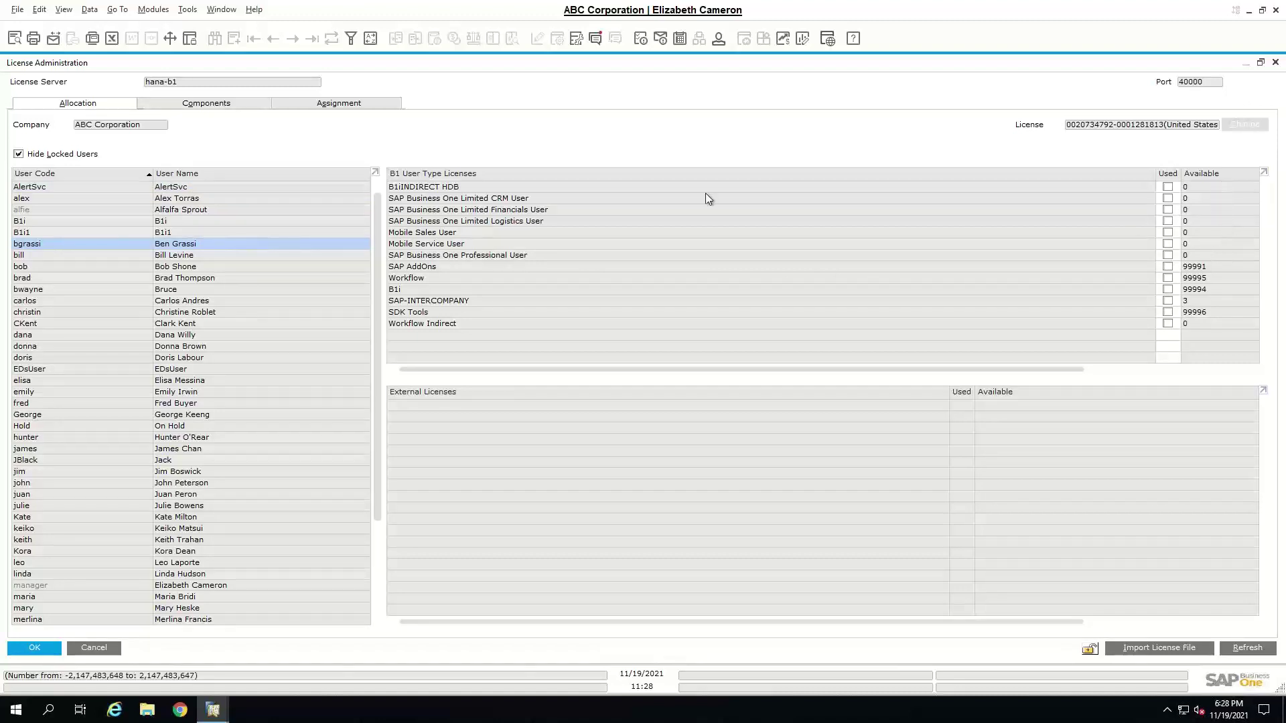
click(239, 104)
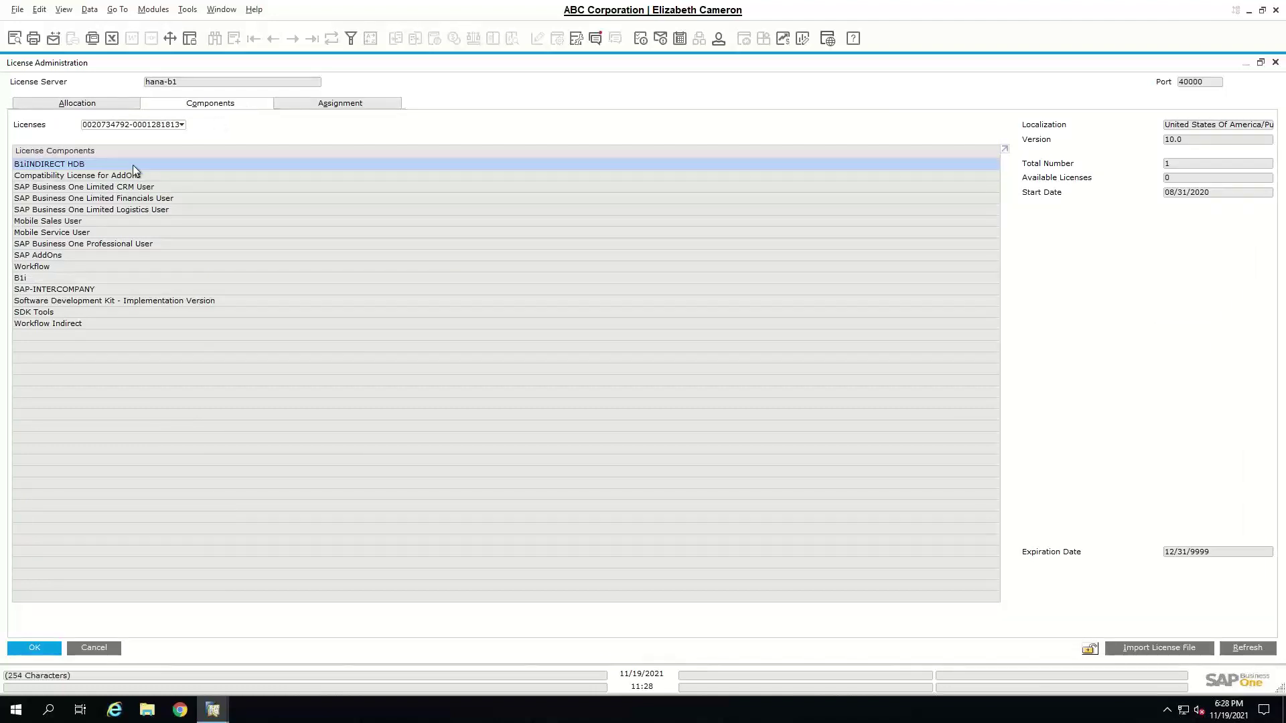
click(136, 243)
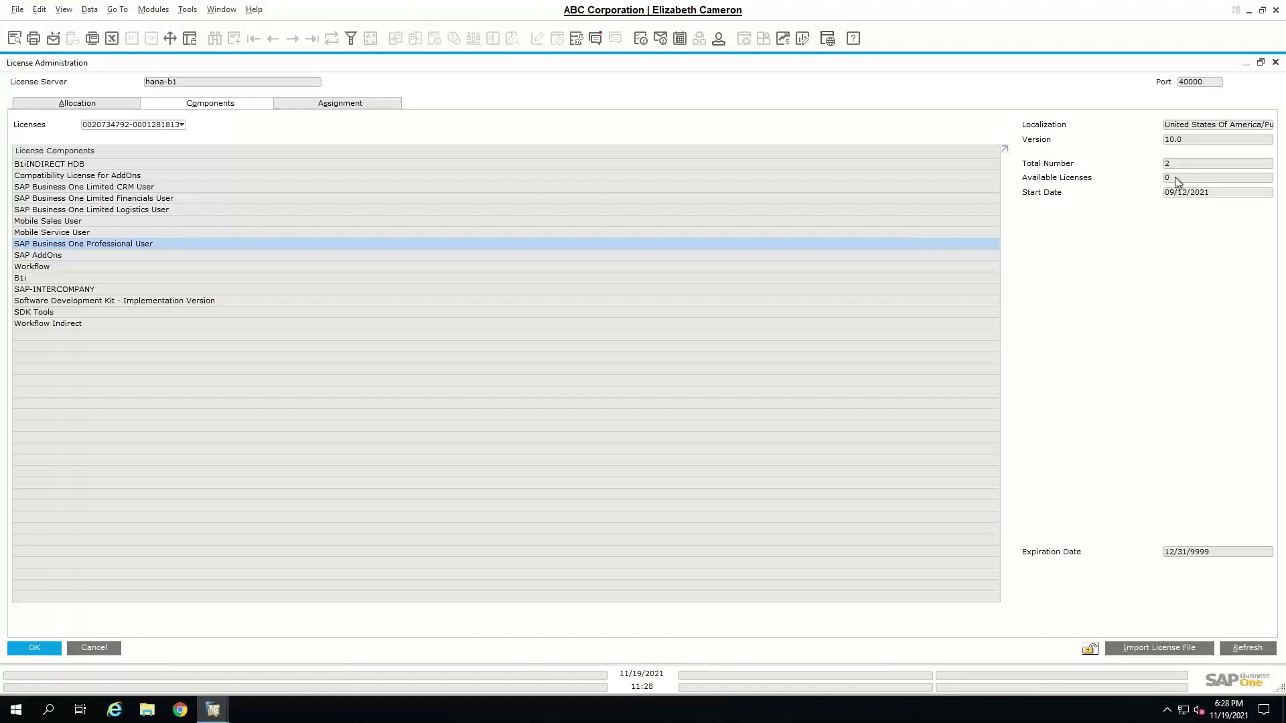
click(101, 102)
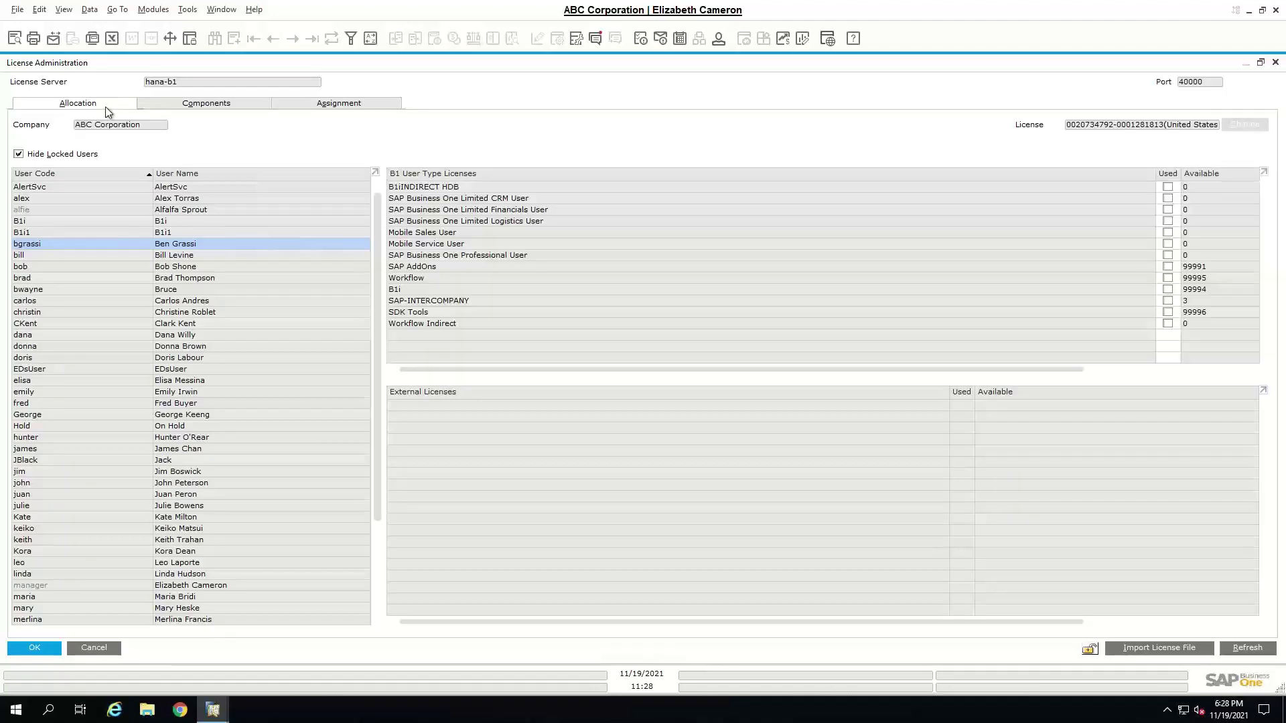
- Free the Limited CRM User and SAP AddOns licenses from the other user and update
scroll(164, 448, down, 2)
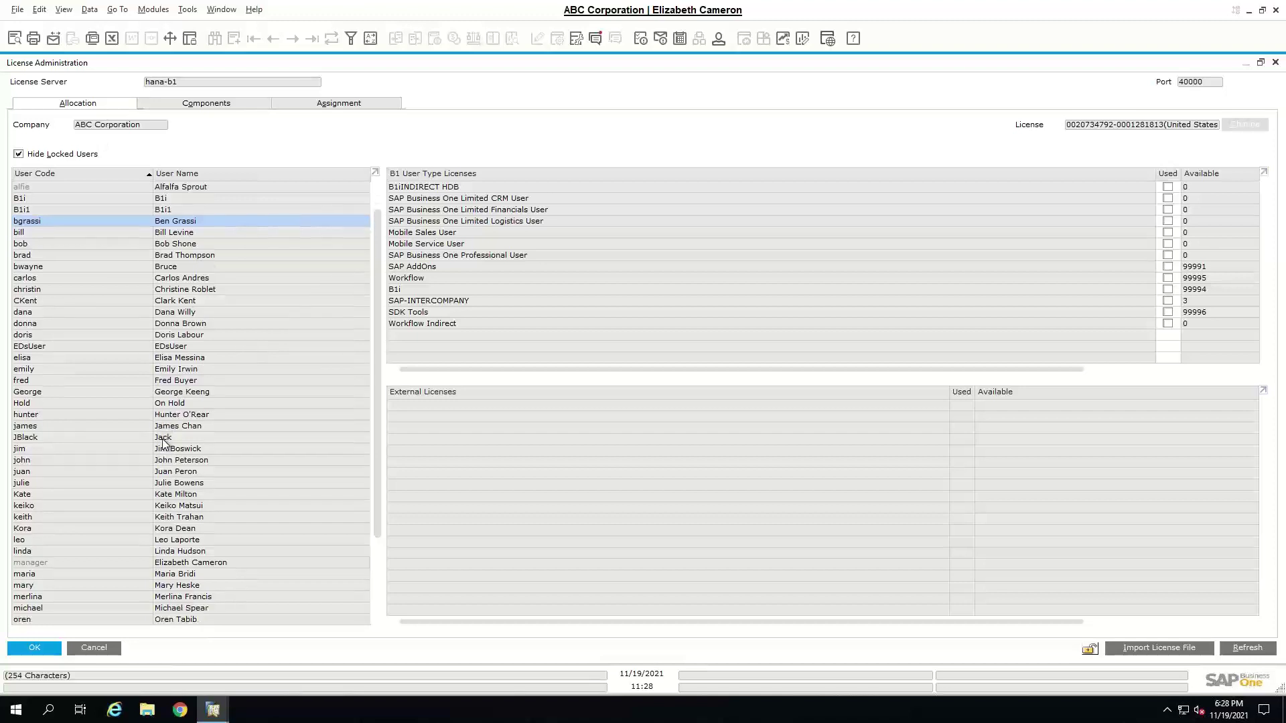
click(44, 437)
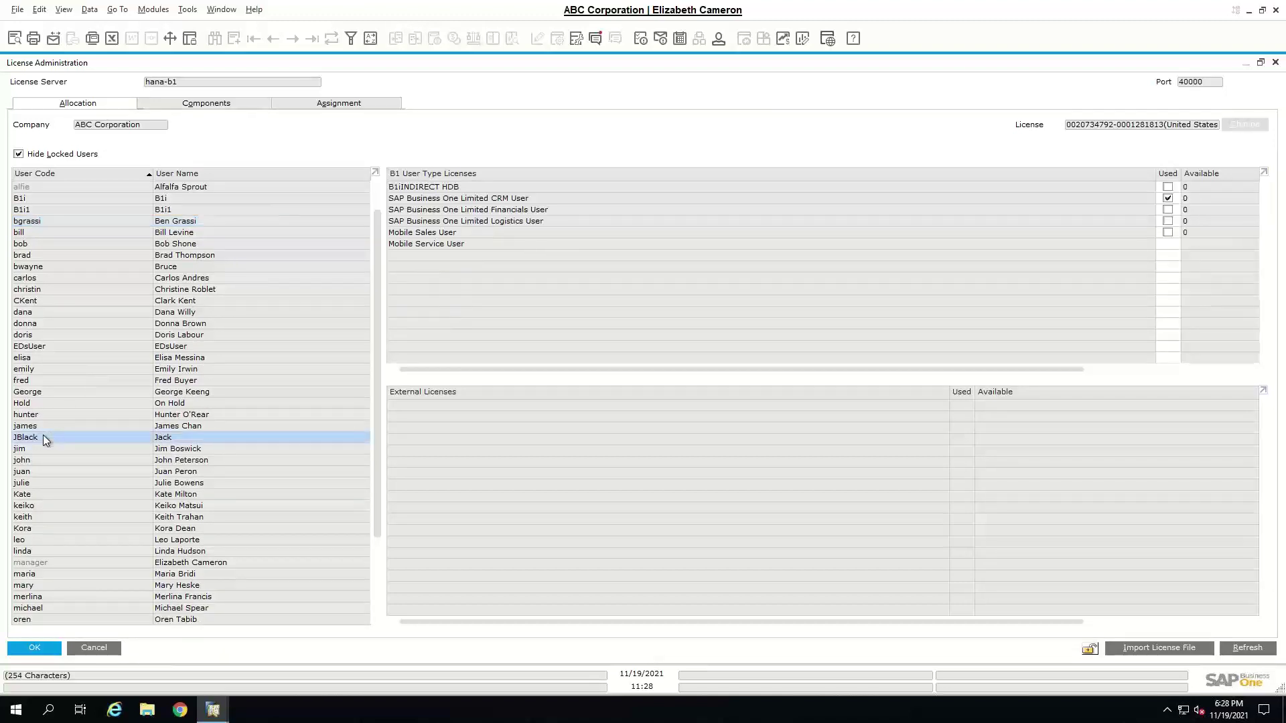
click(1167, 198)
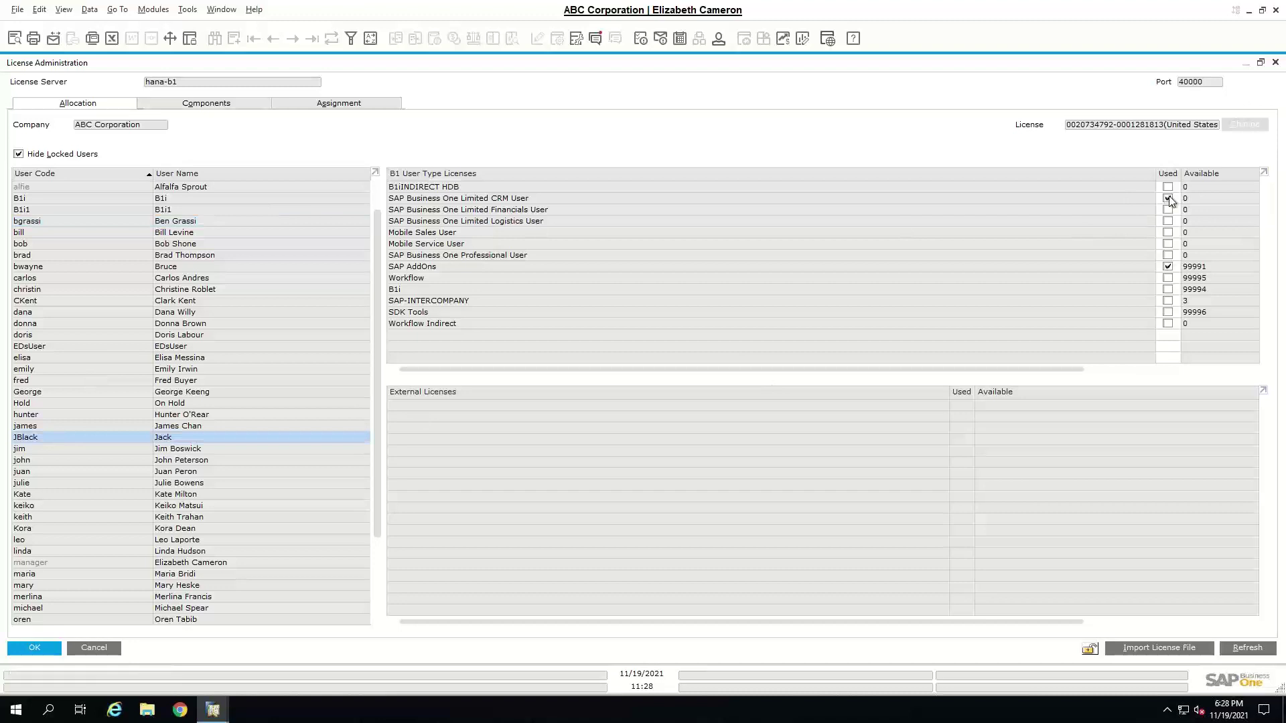
click(1167, 267)
click(56, 648)
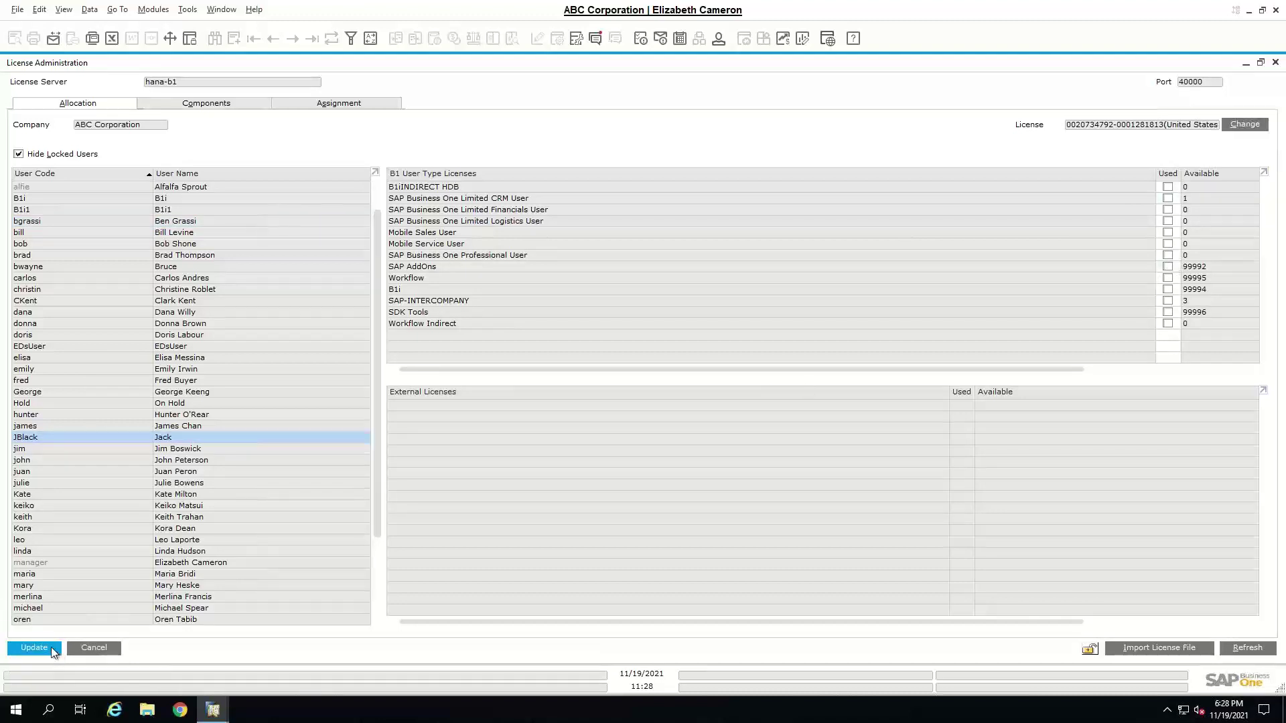
- Assign Limited CRM User and SAP AddOns licenses to the new user and save
scroll(137, 458, up, 1)
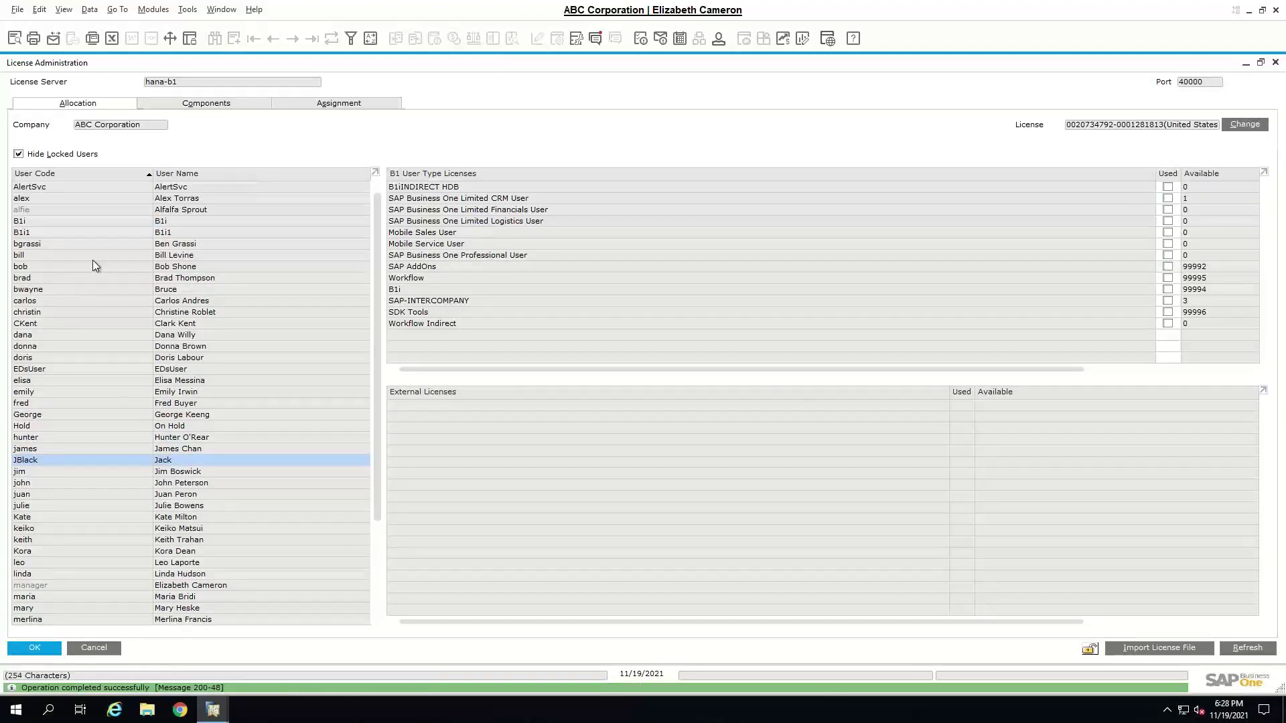
click(153, 245)
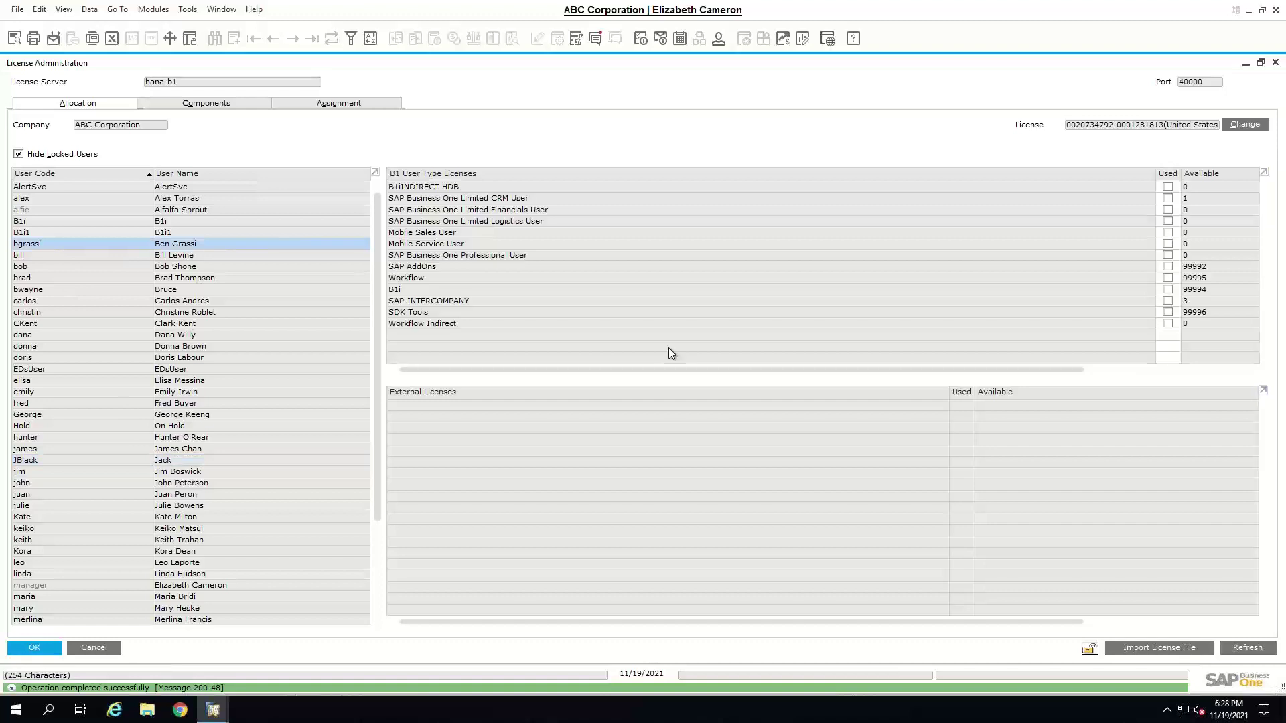
click(1168, 198)
click(1168, 267)
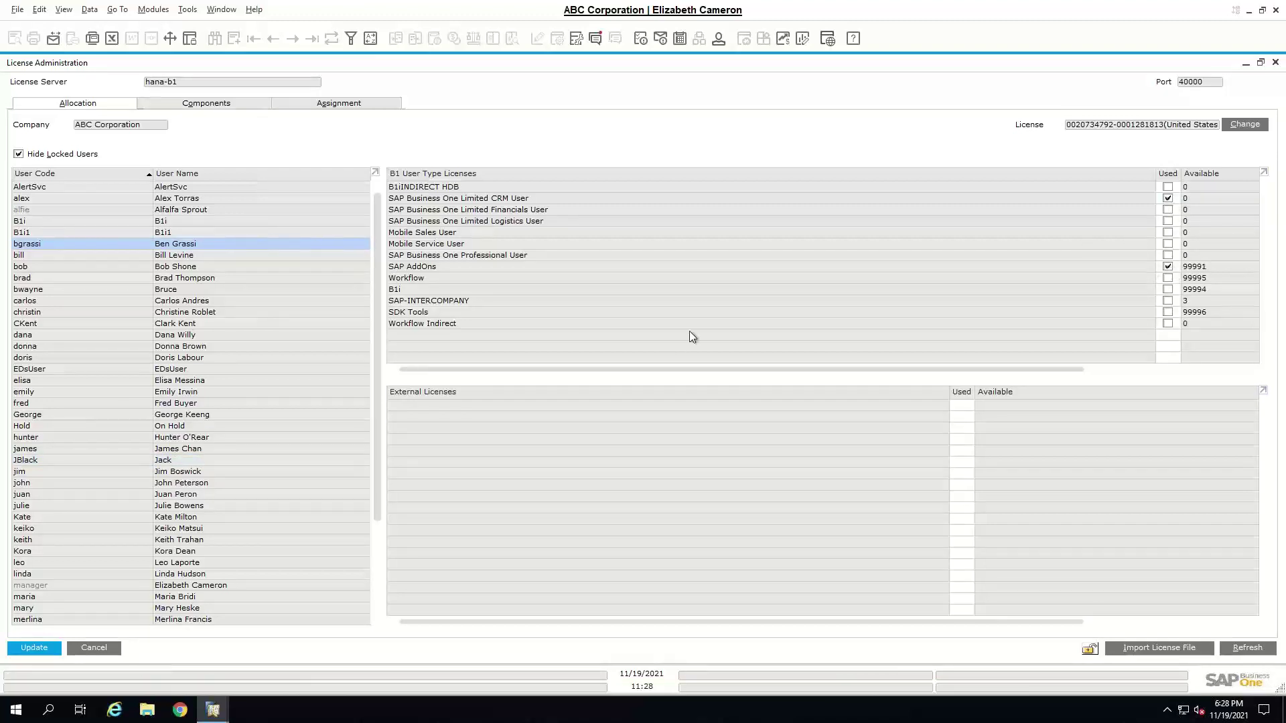
click(37, 647)
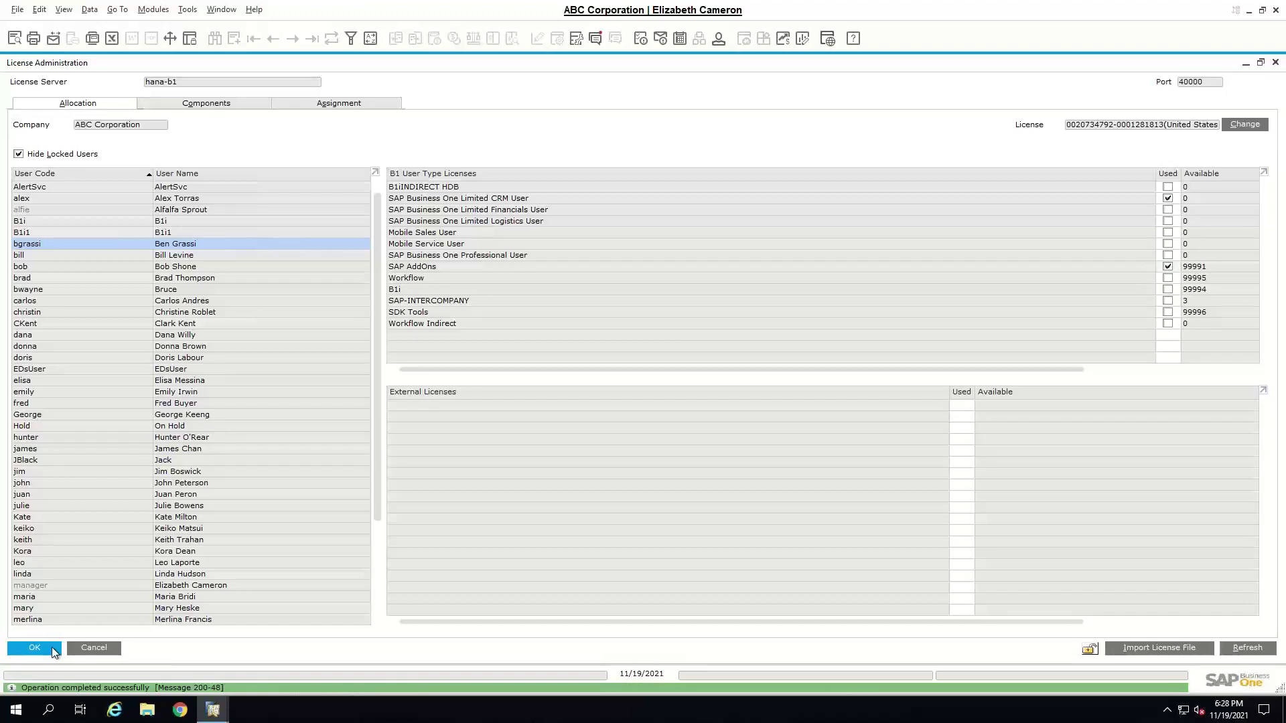
click(58, 645)
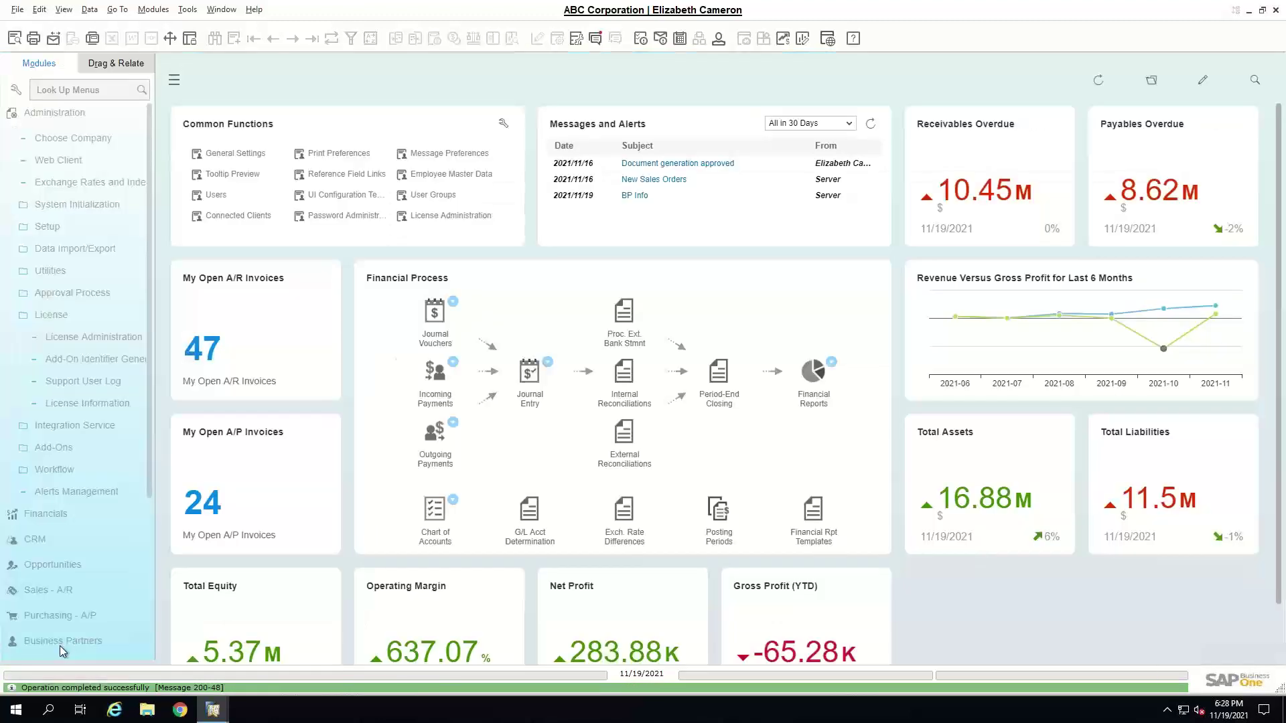
- Go to Administration > System Initialization > Authorizations > General Authorizations
click(44, 112)
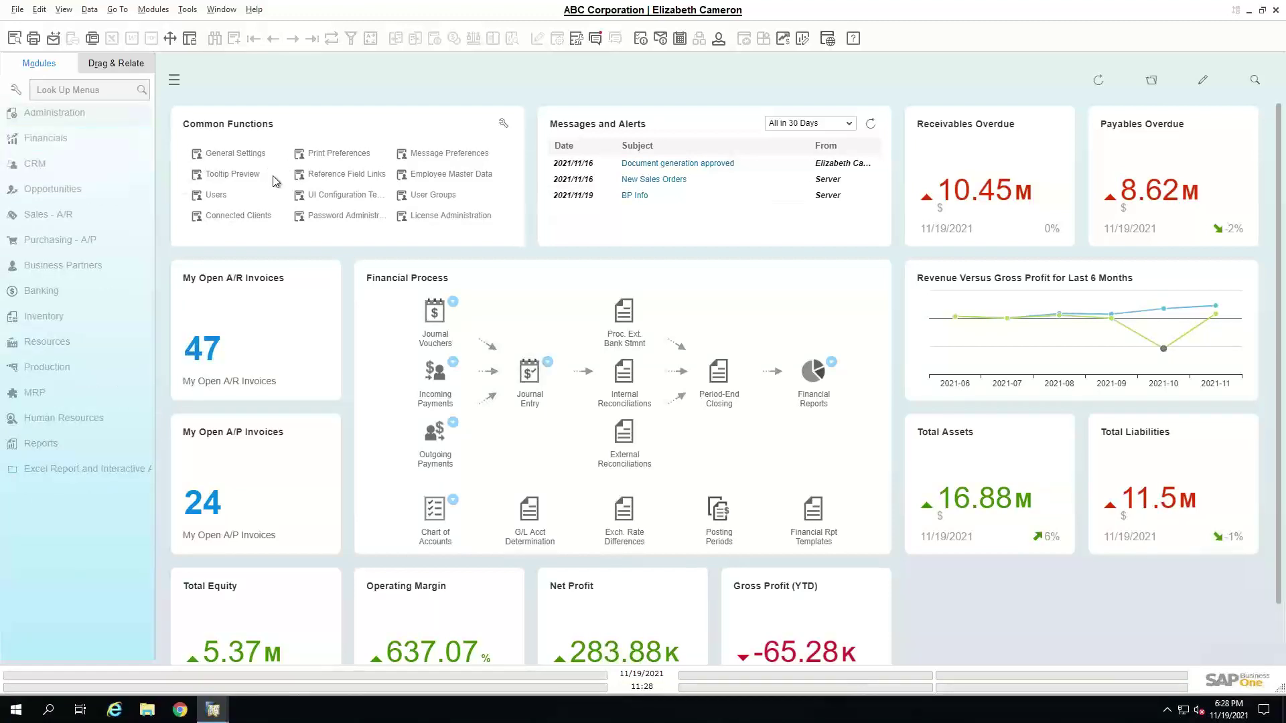
click(61, 113)
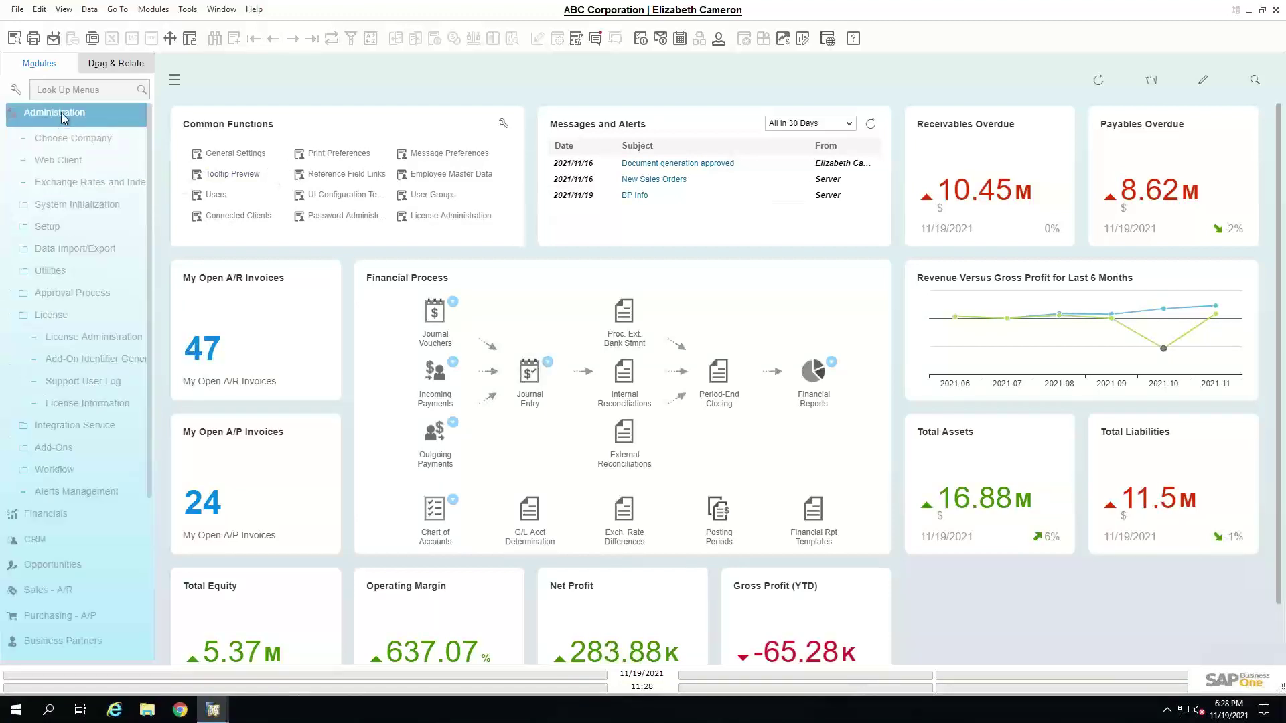
click(50, 203)
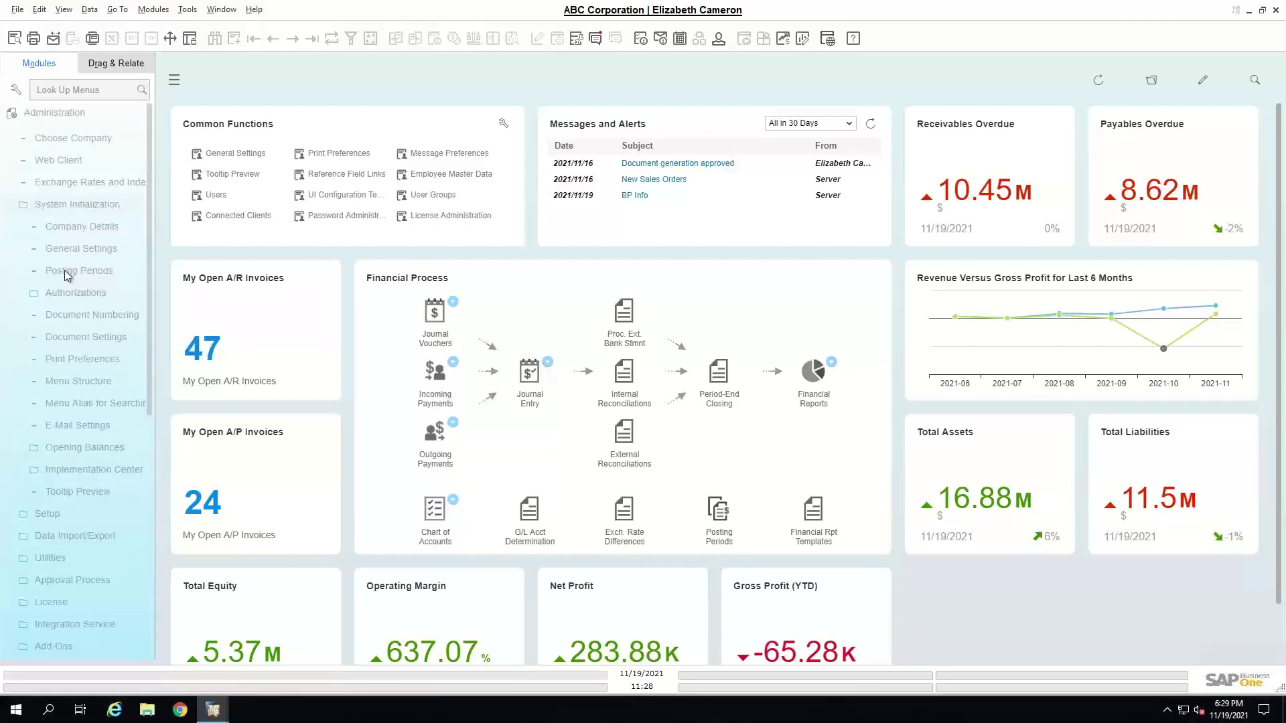
click(64, 289)
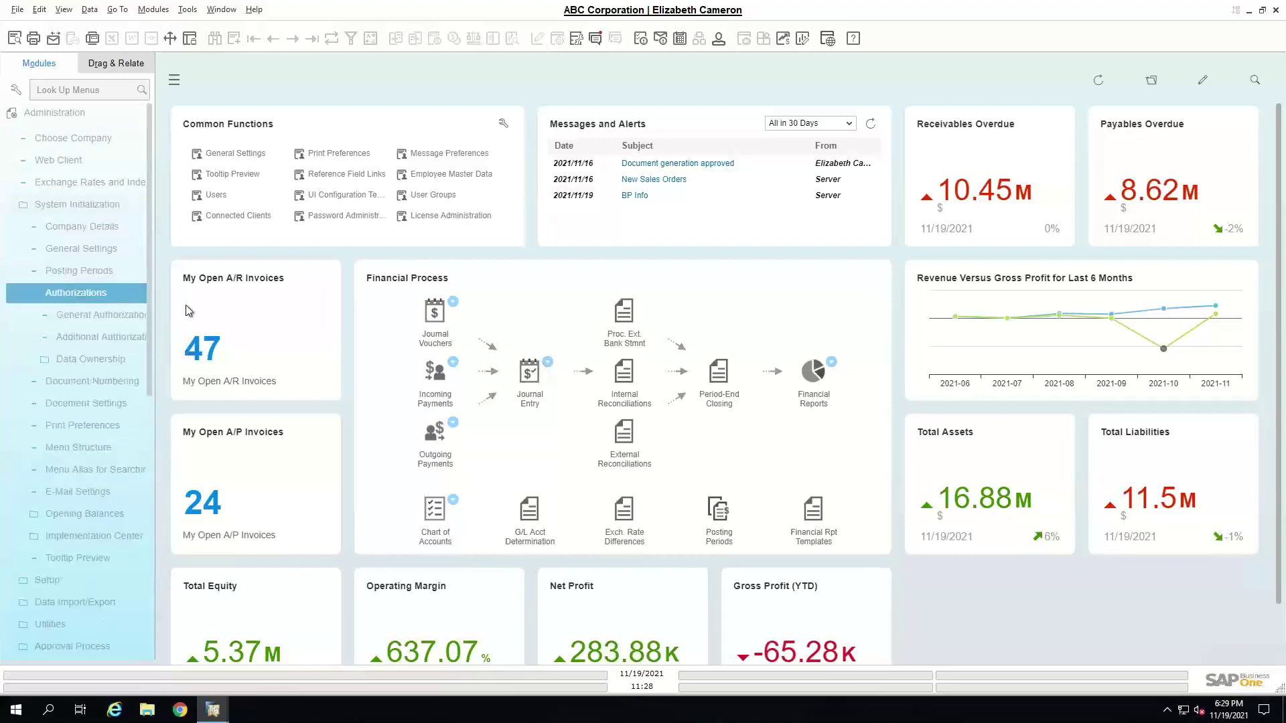
click(127, 314)
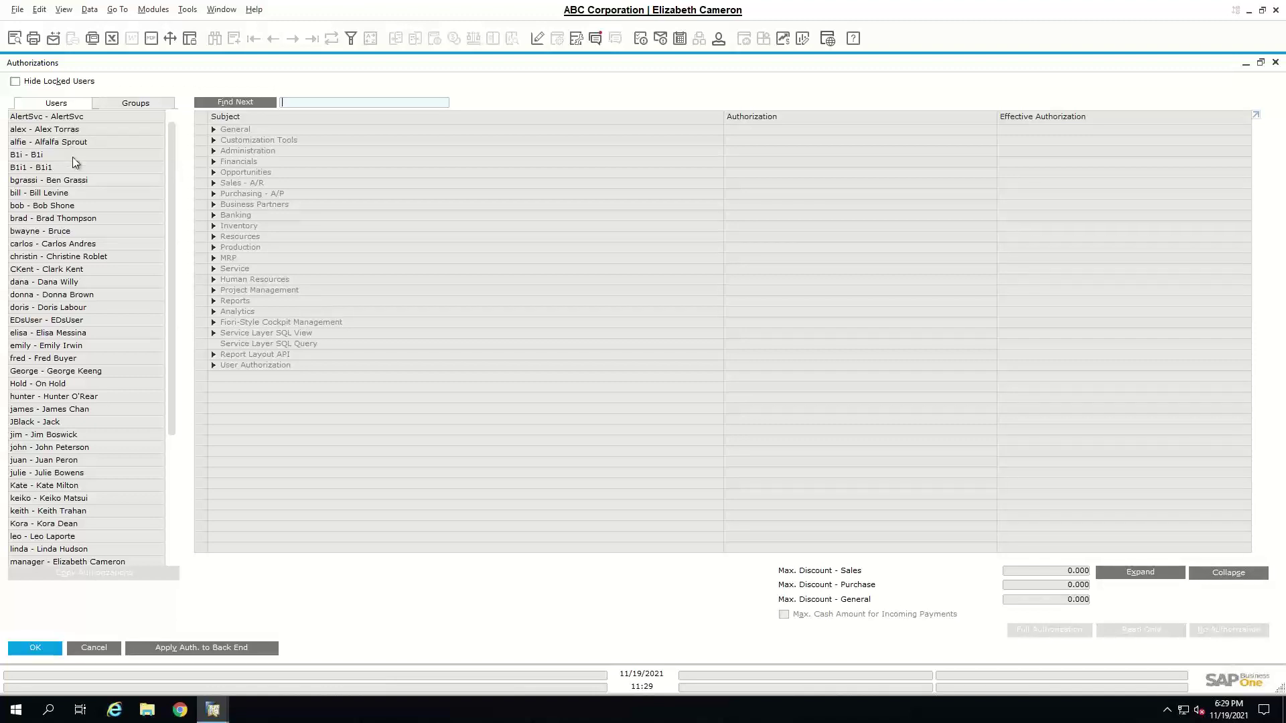
- Select the new user and collapse the authorization tree to its top-level modules
click(66, 178)
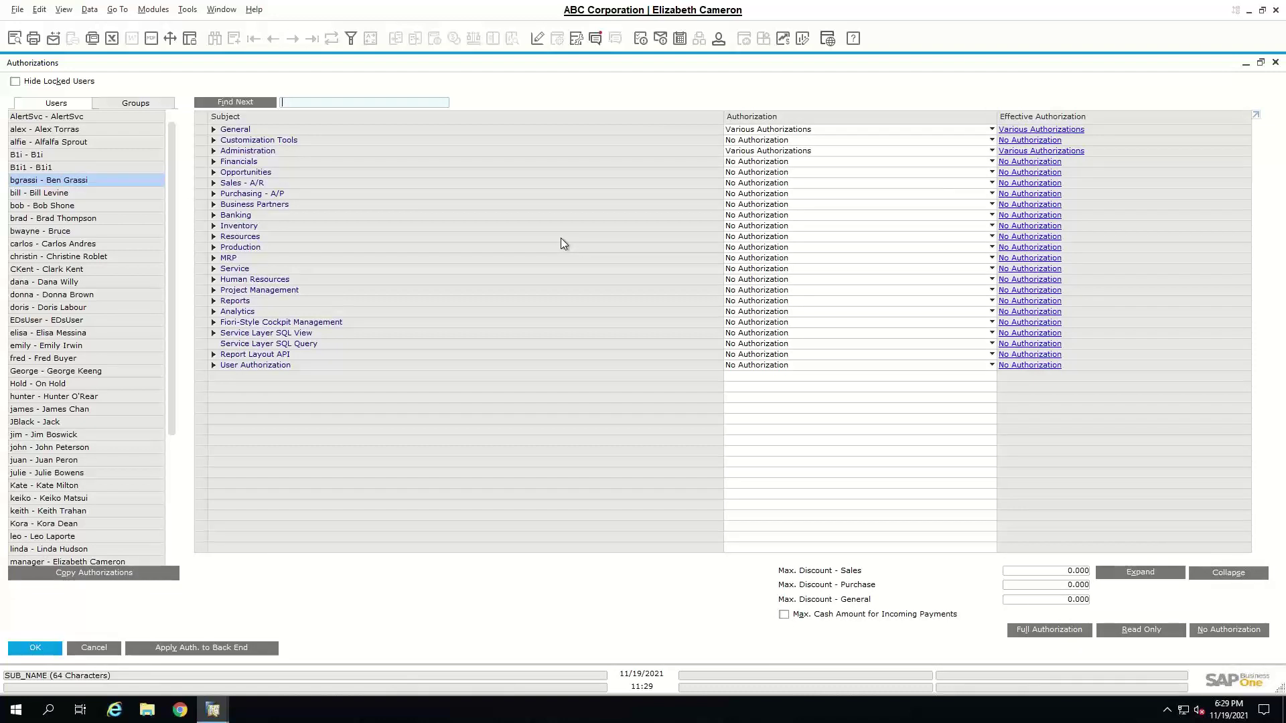
click(214, 130)
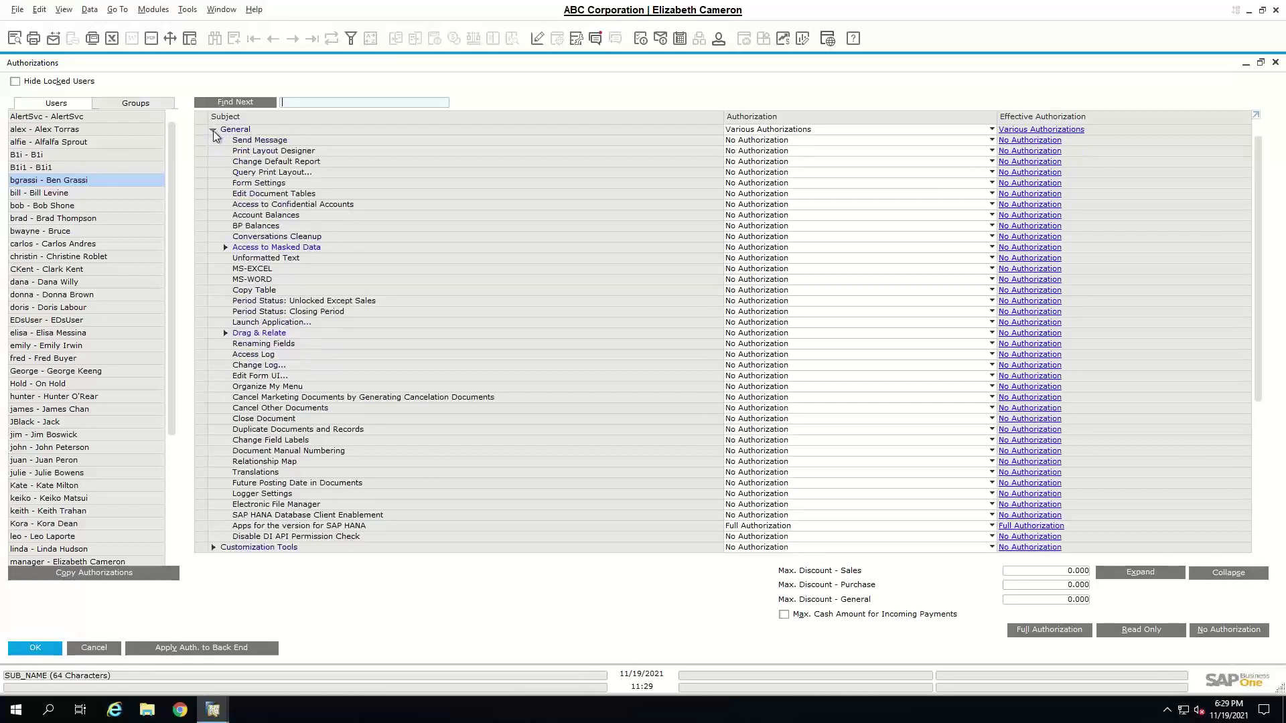
click(213, 131)
click(1173, 575)
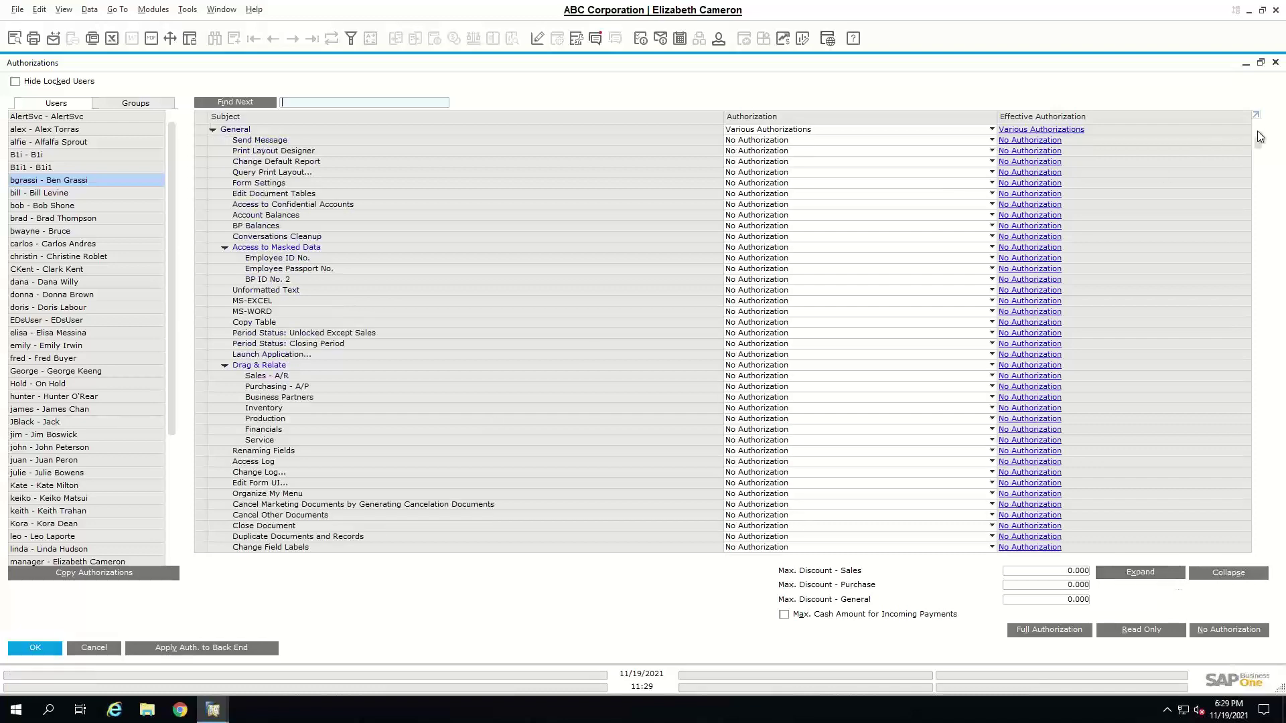
drag(1257, 142, 1257, 158)
drag(1266, 203, 1249, 558)
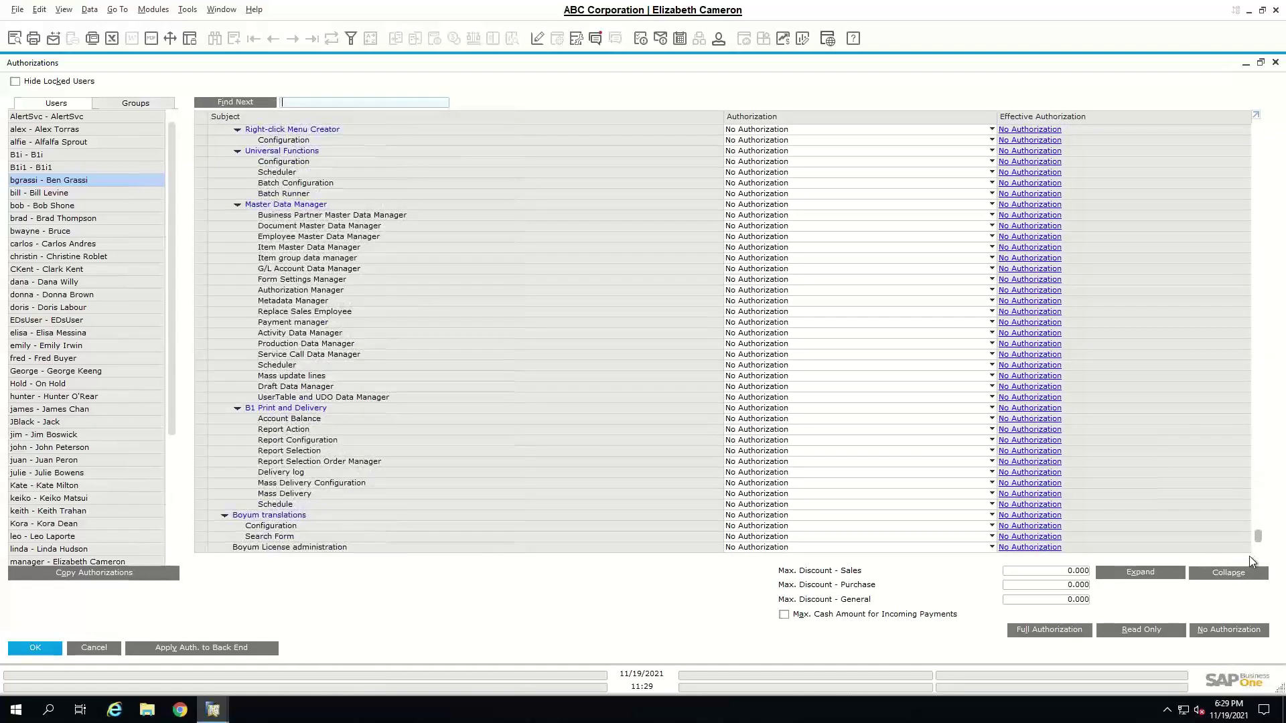
click(1255, 572)
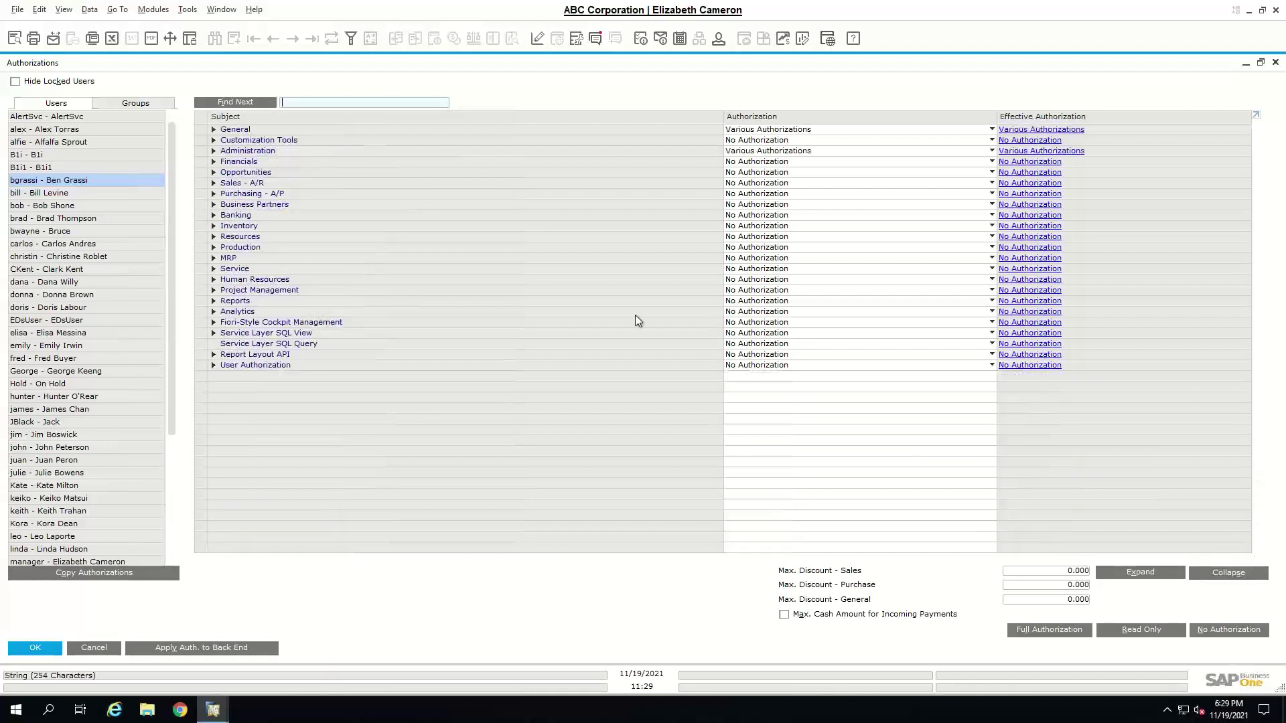
- Inspect Business Partners > Adding Business Partner permissions, then collapse Business Partners again
click(213, 204)
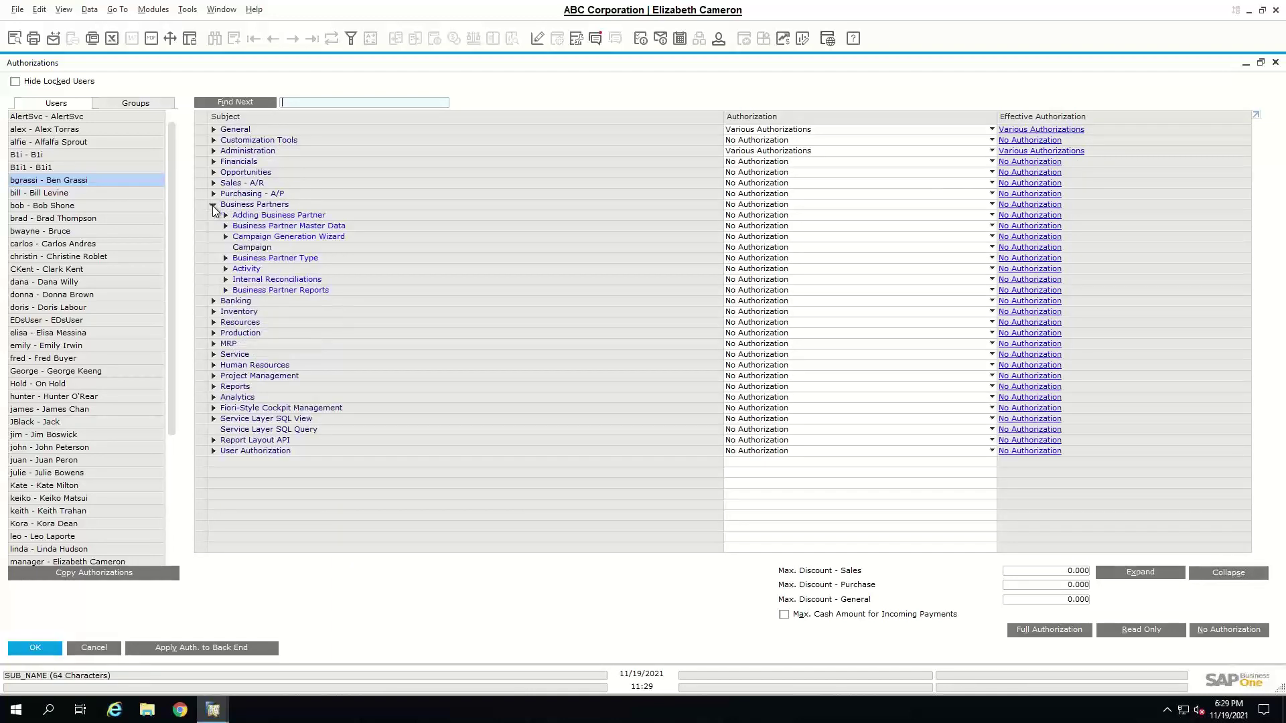
click(226, 216)
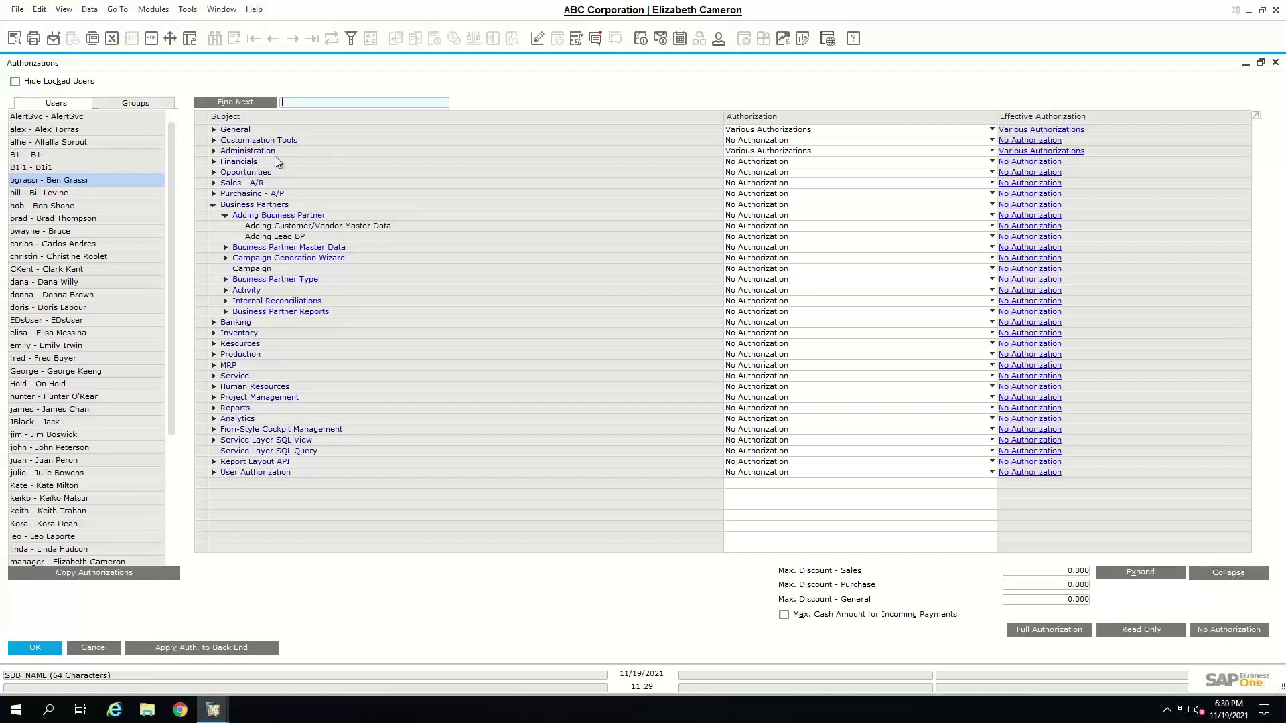
click(214, 205)
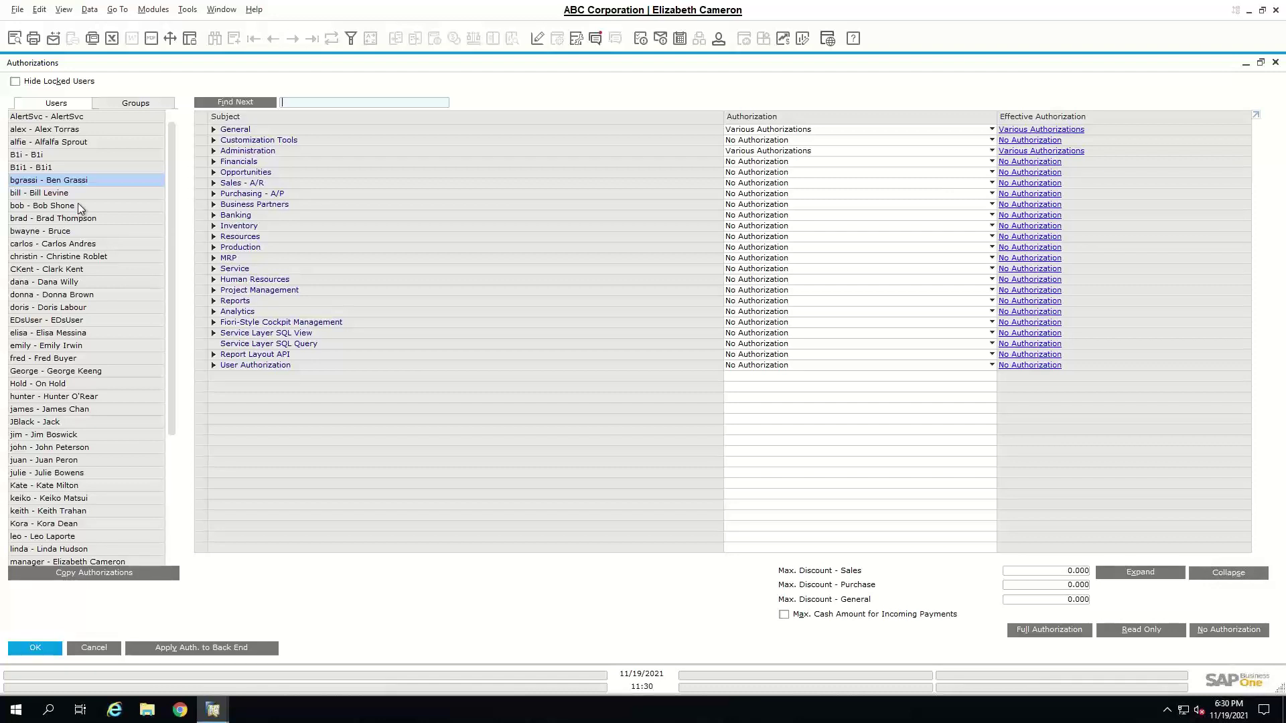
- Copy the source user's full authorizations onto the sales user and confirm the system message
click(74, 424)
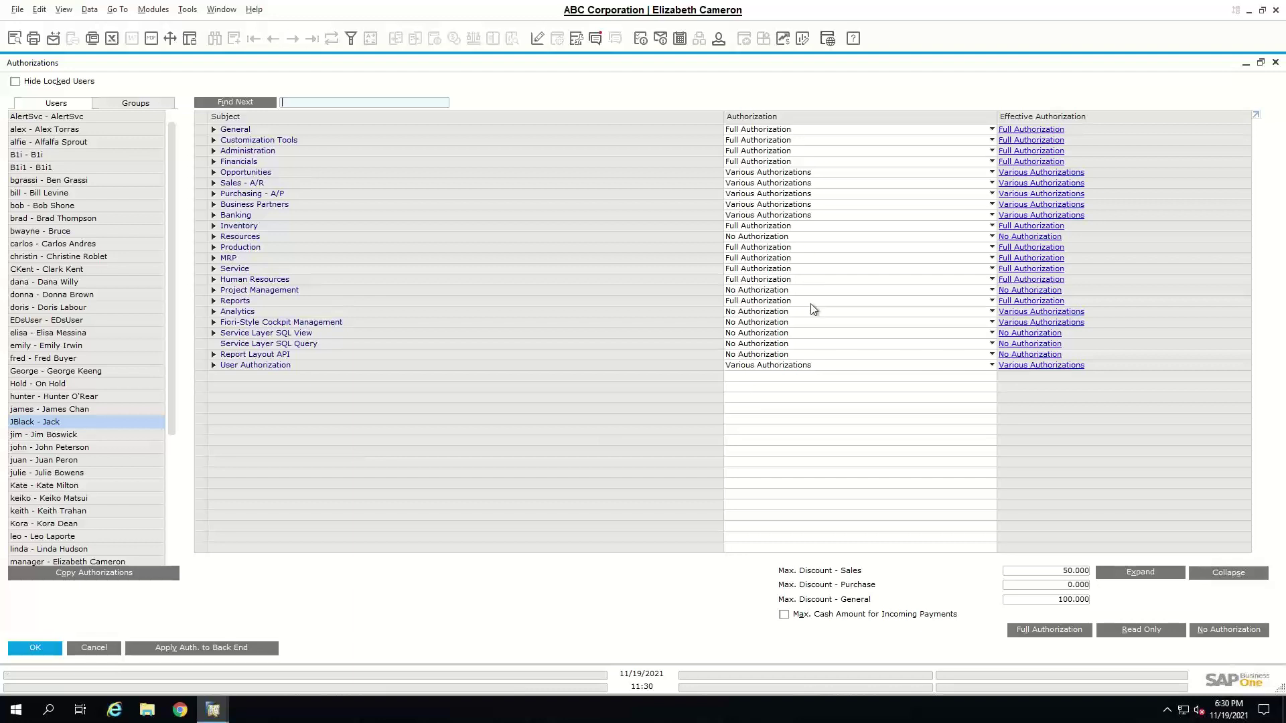
click(114, 574)
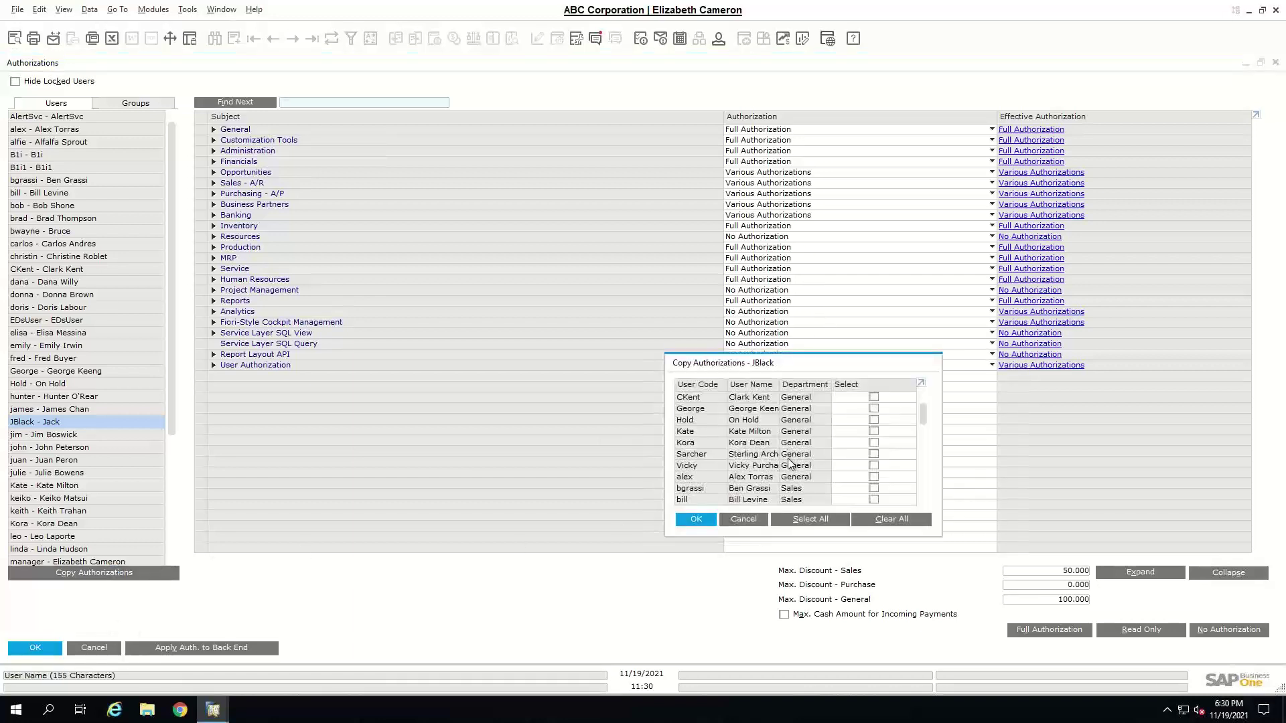
click(874, 488)
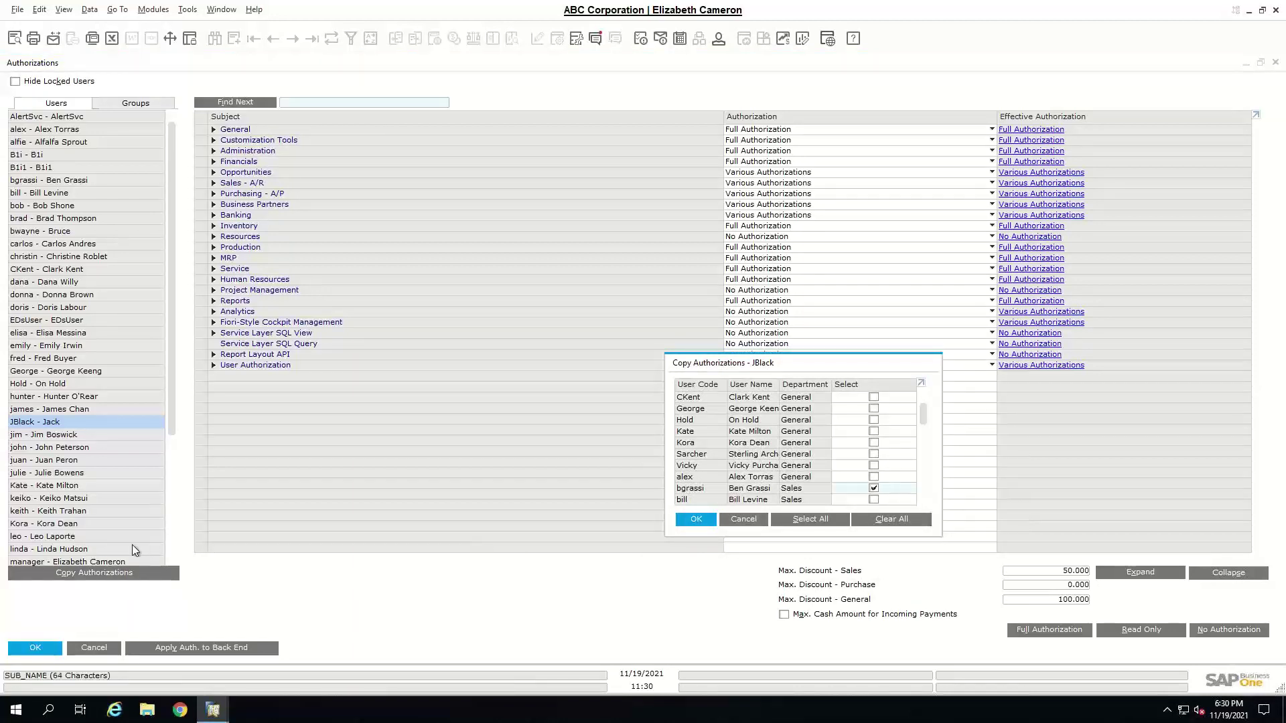
click(697, 520)
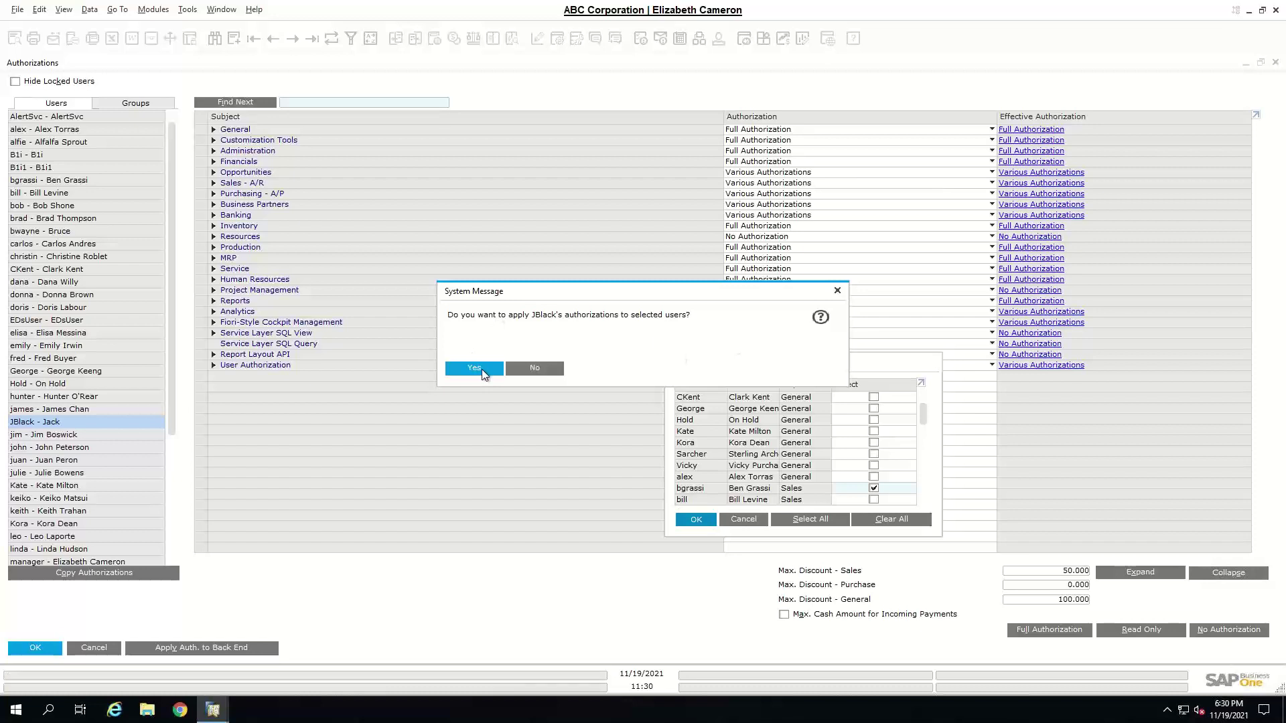
click(473, 368)
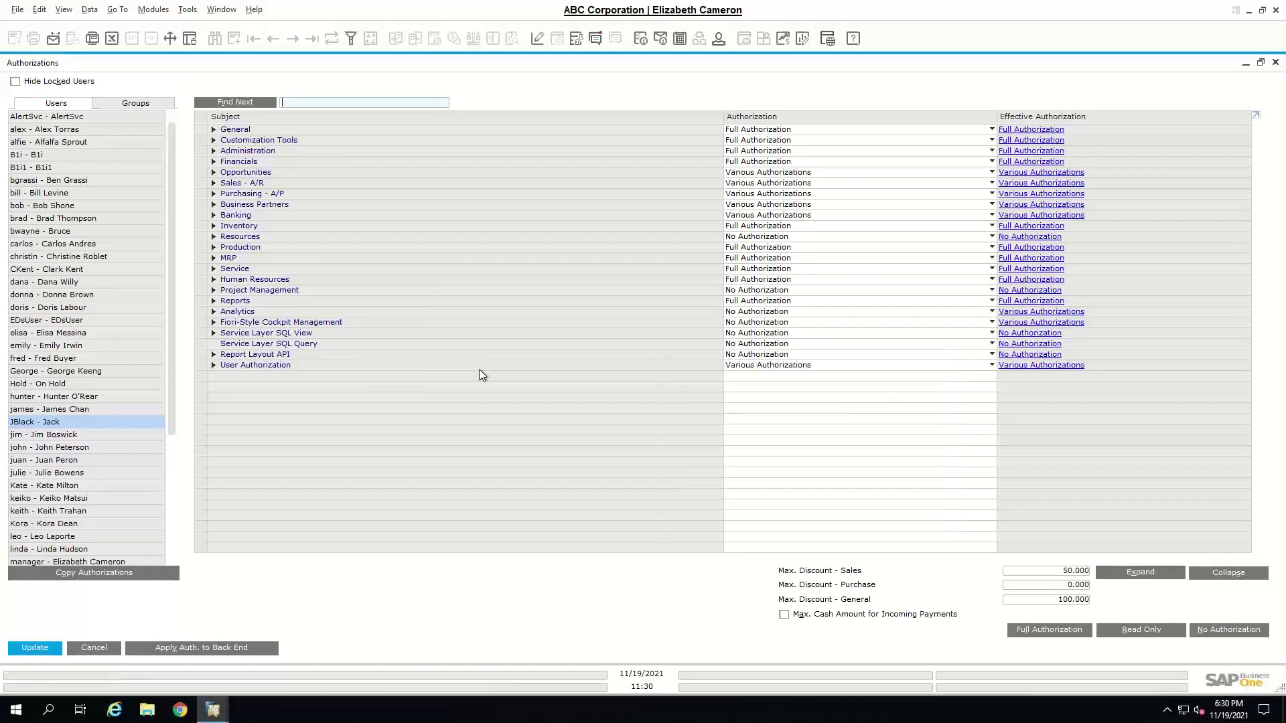
- Set the sales user's Max. Discount - Sales to 100, save with Update, and close Authorizations
click(104, 183)
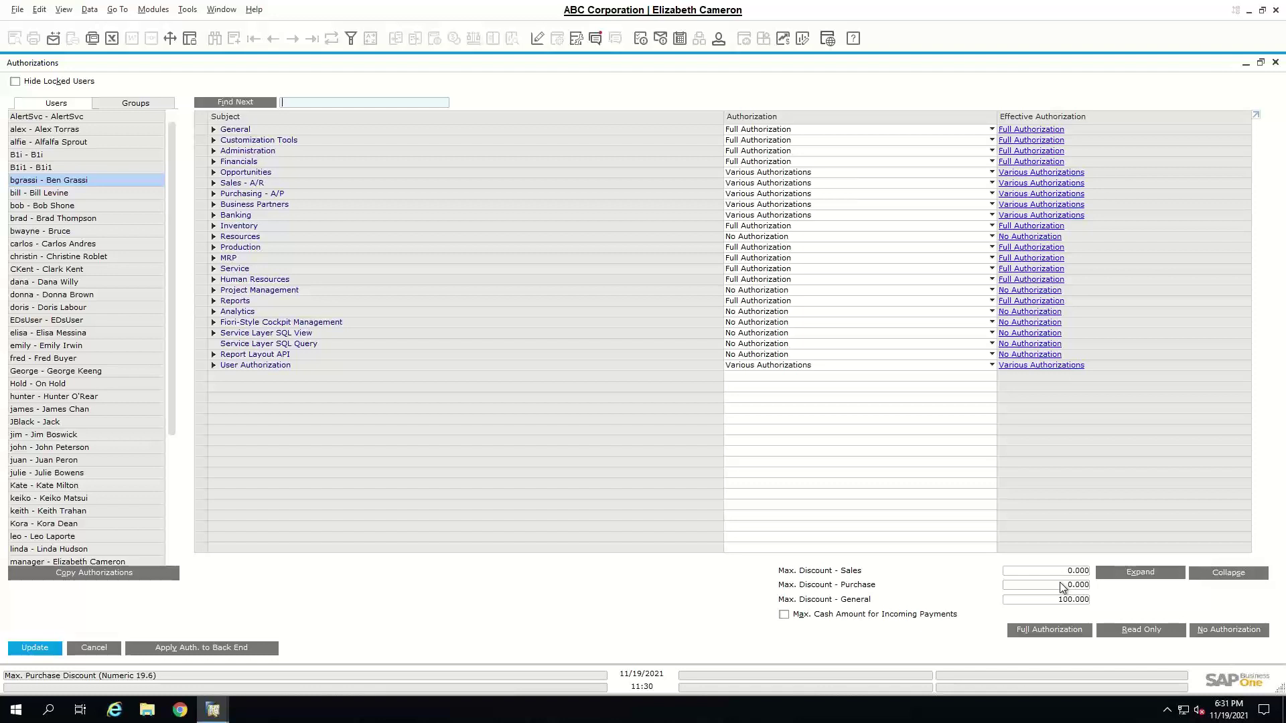
click(1080, 570)
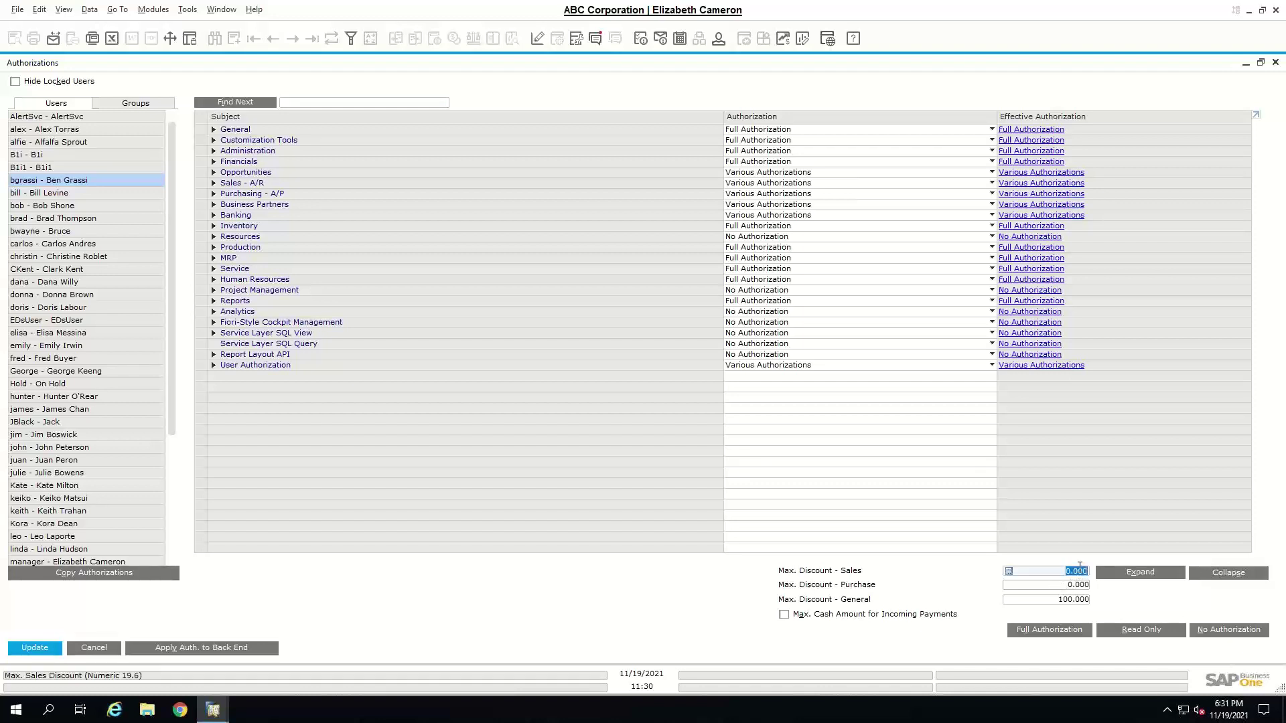
text(100)
key(Tab)
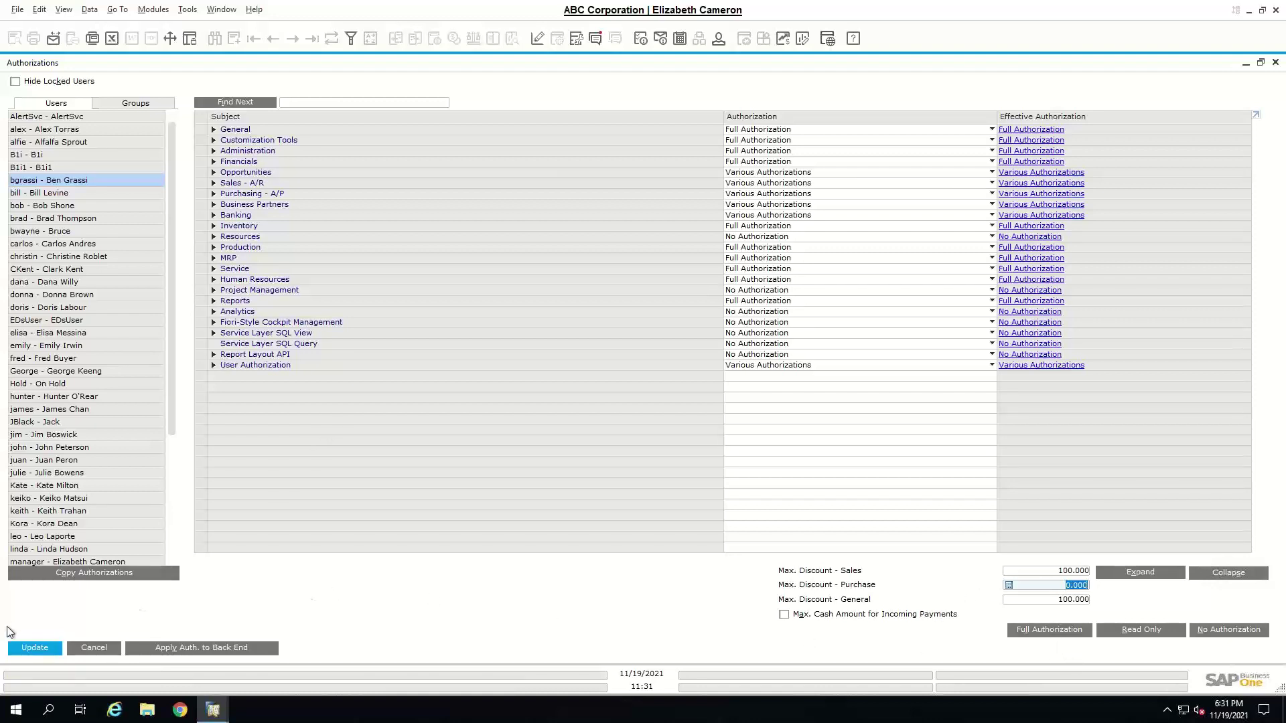
click(49, 651)
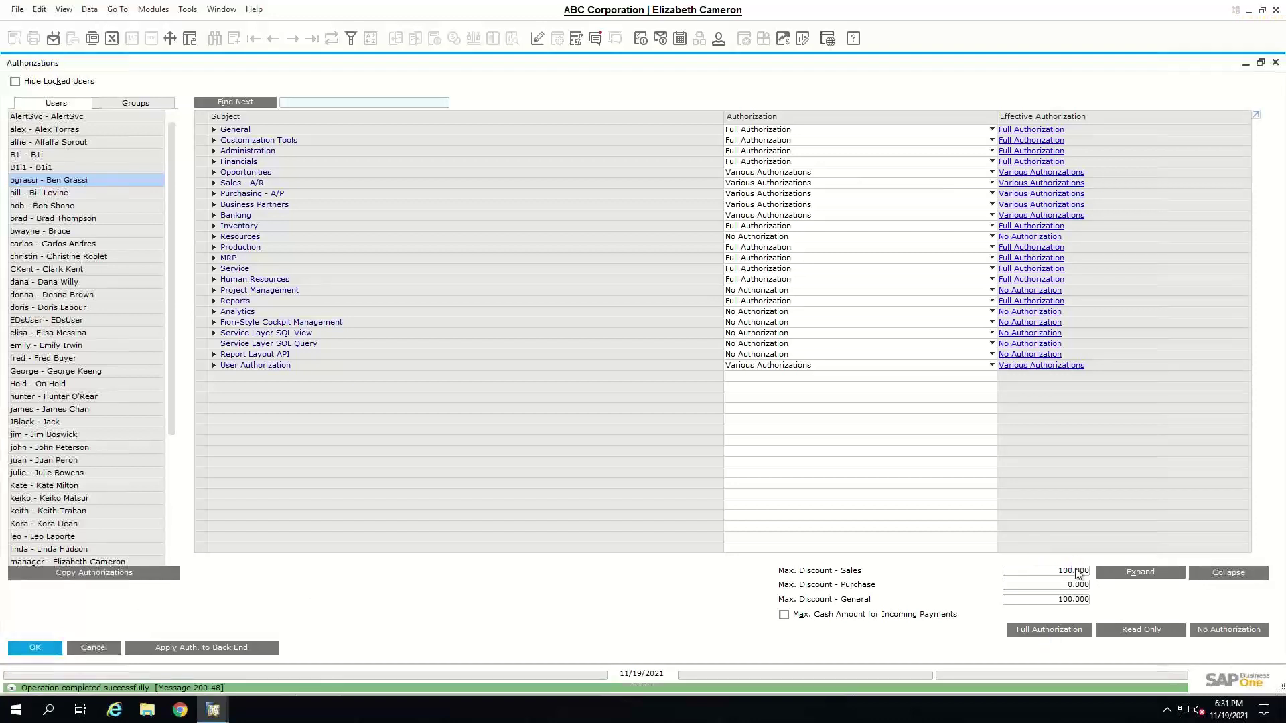
key(Escape)
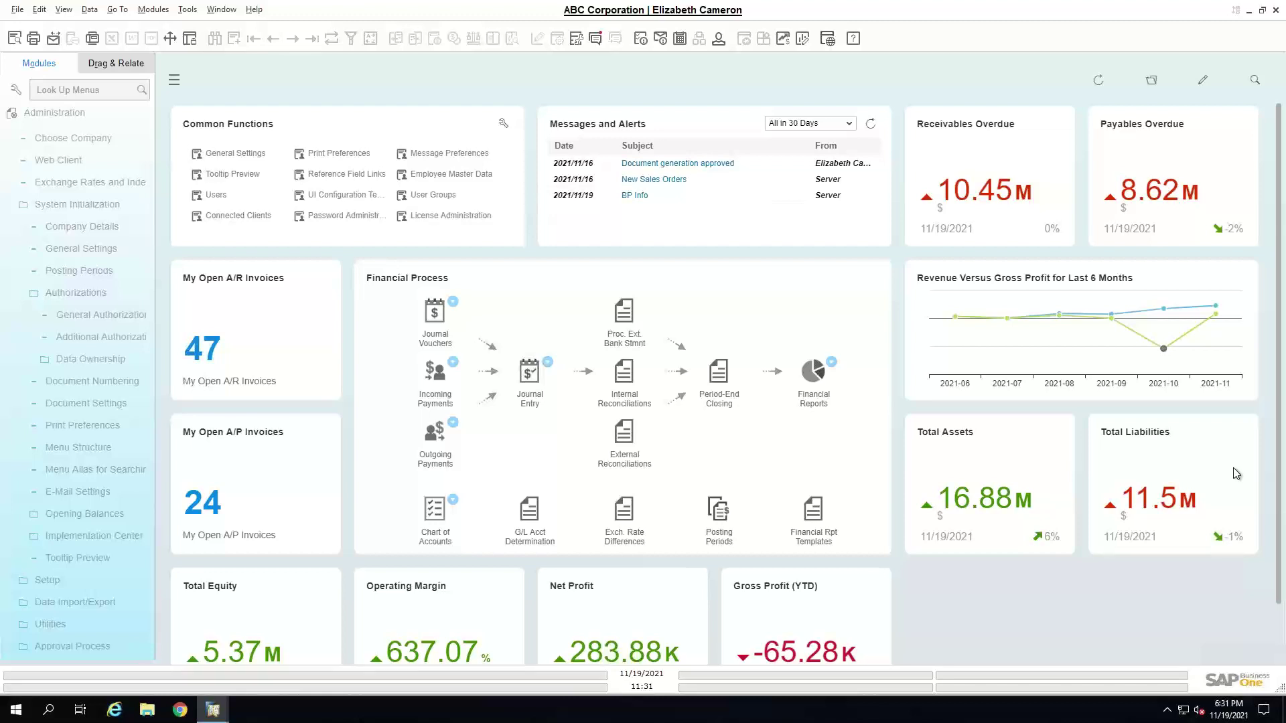
- Collapse the Administration module tree and move the selection down to CRM
click(66, 115)
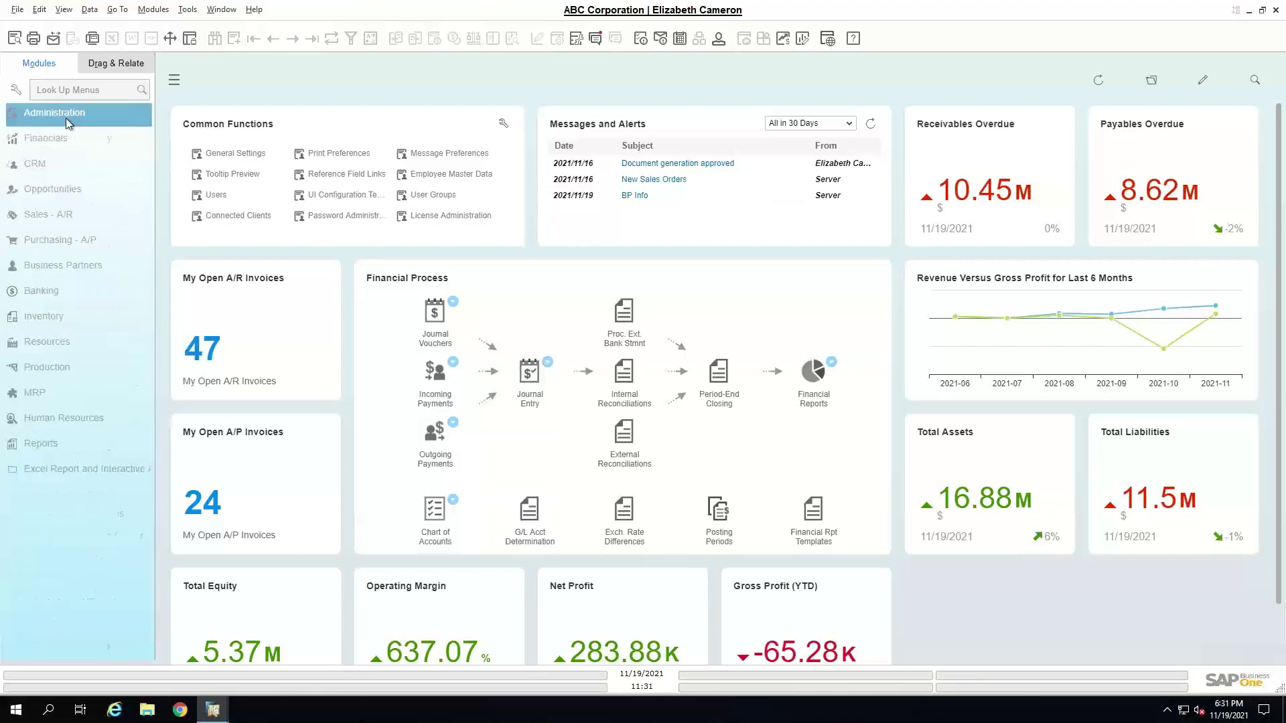
key(Down)
key(Down)
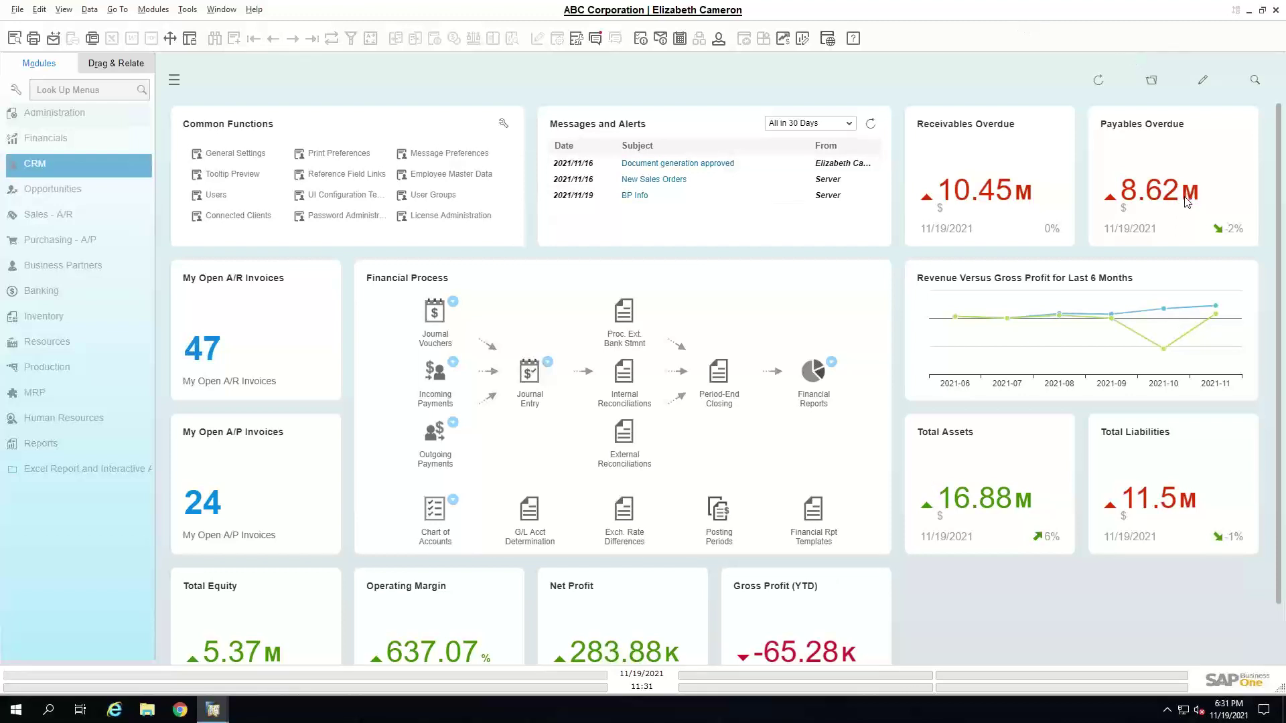
mouse_move(1051, 58)
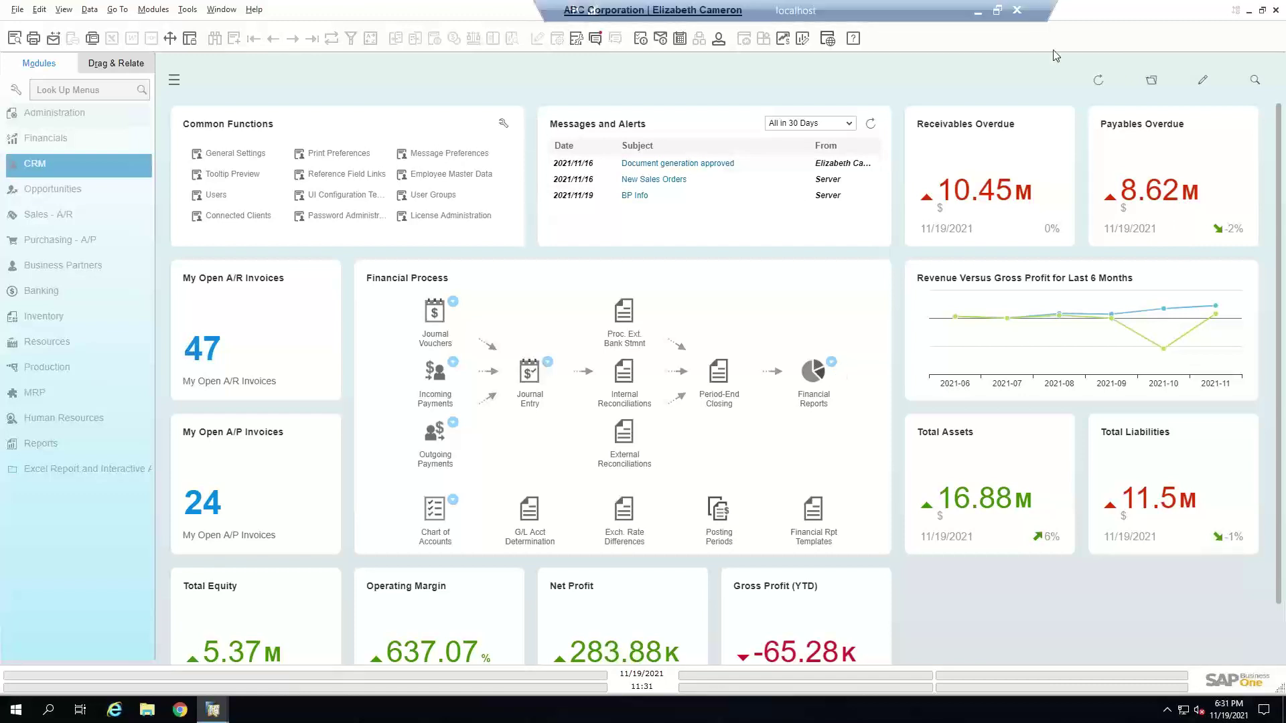
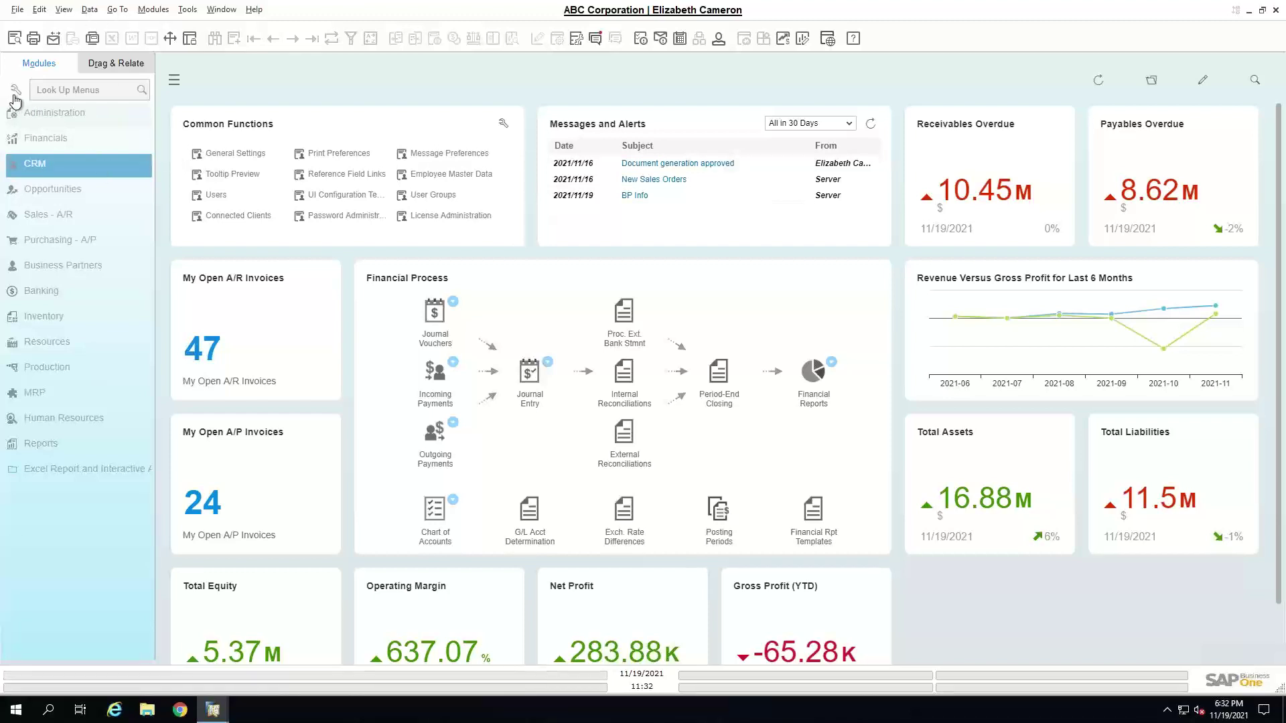
- Hide the MRP module and Inventory's Fabric and Bar Codes entries from the main menu, and save
click(14, 98)
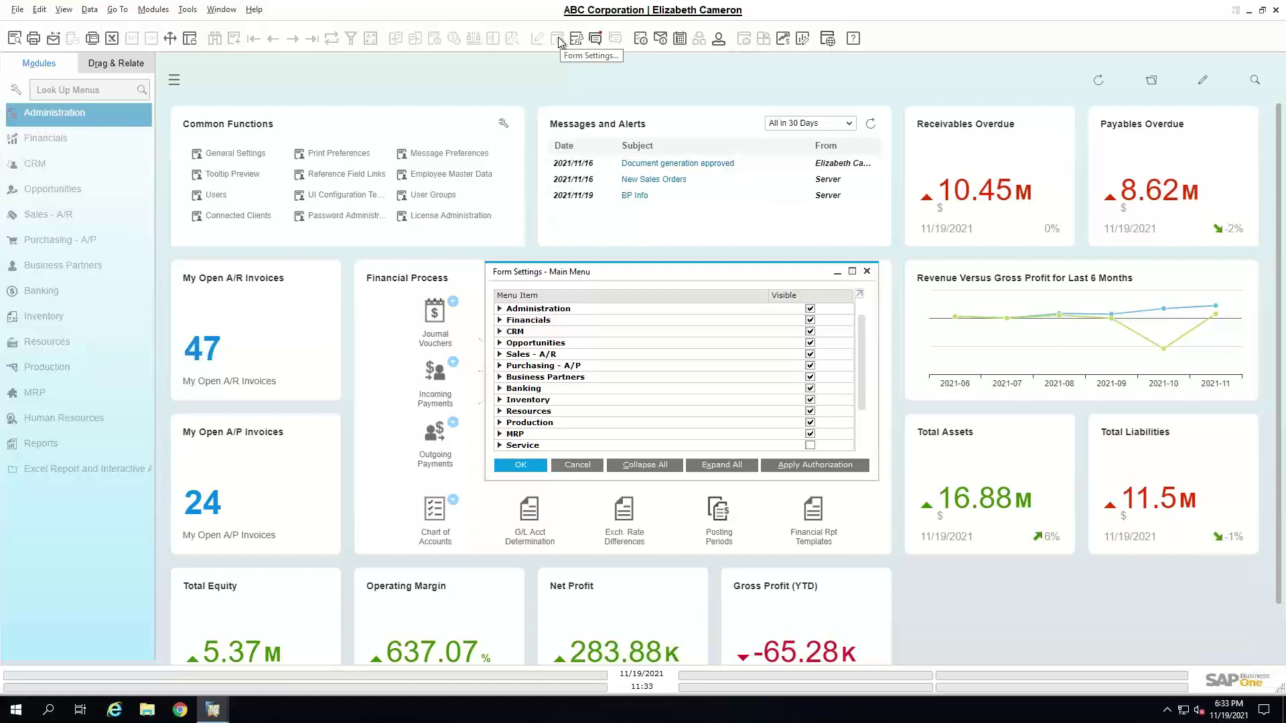
drag(577, 281, 496, 231)
drag(793, 430, 812, 518)
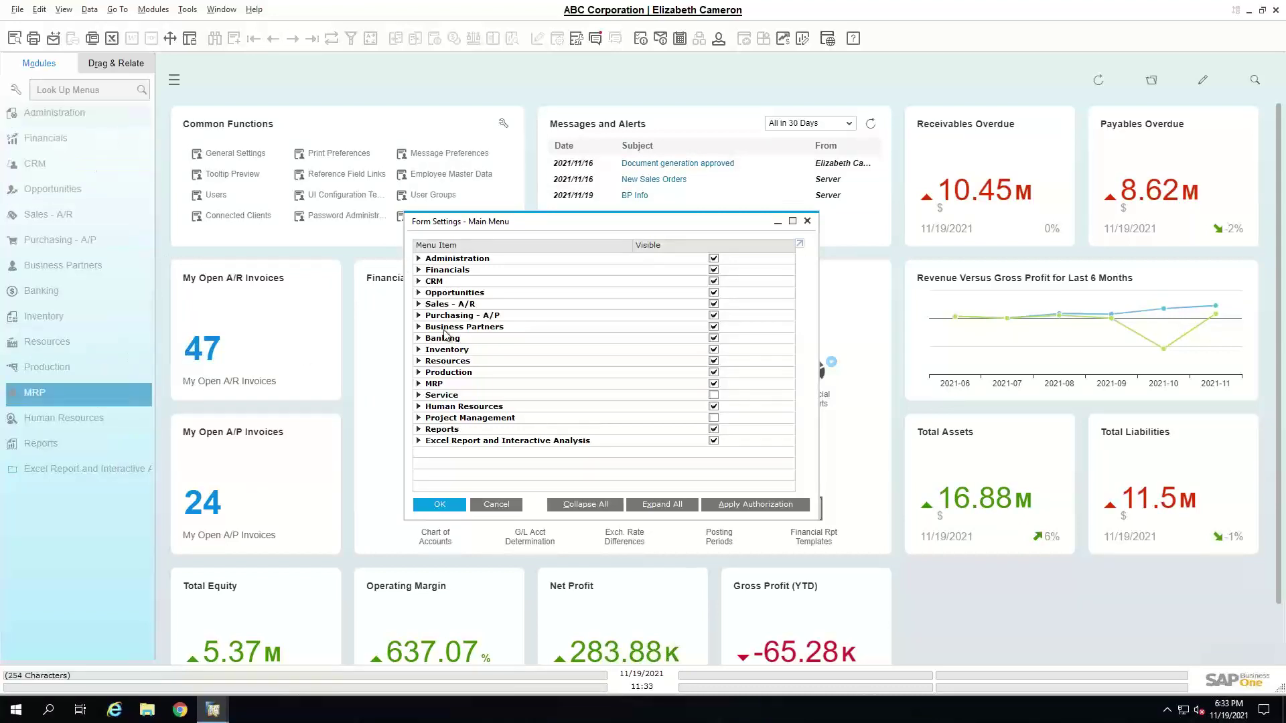
click(714, 384)
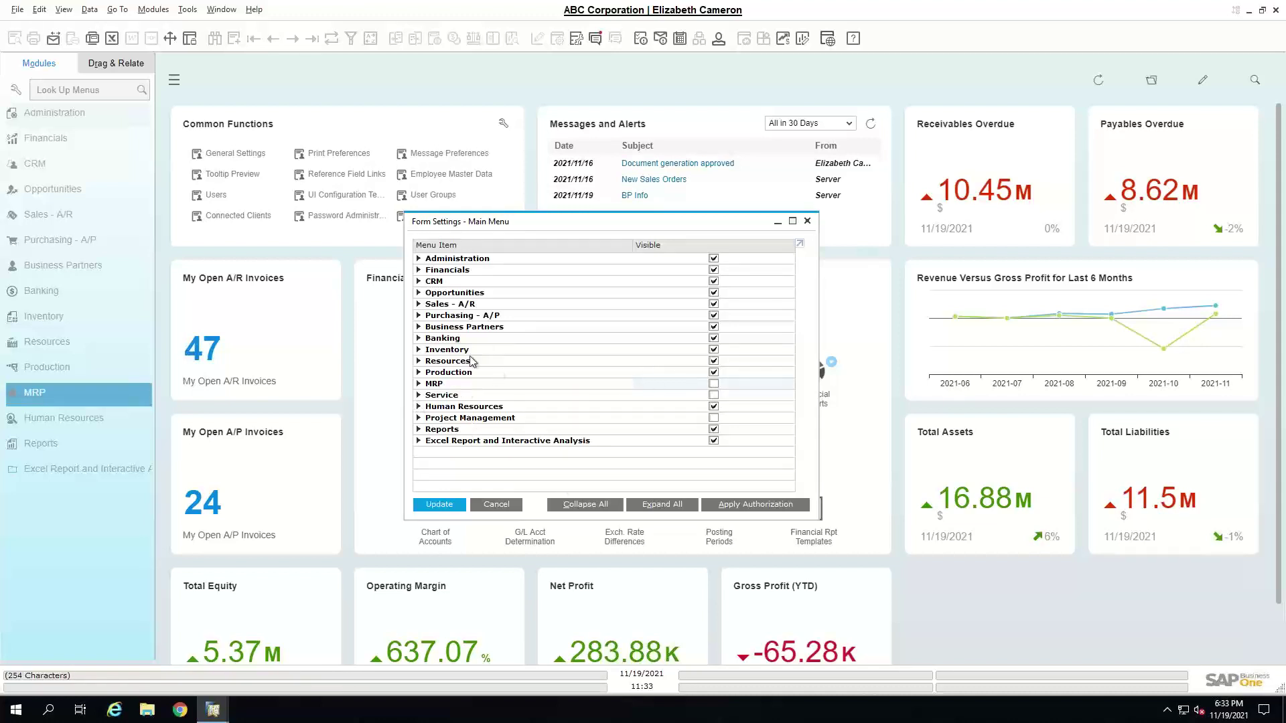
click(419, 350)
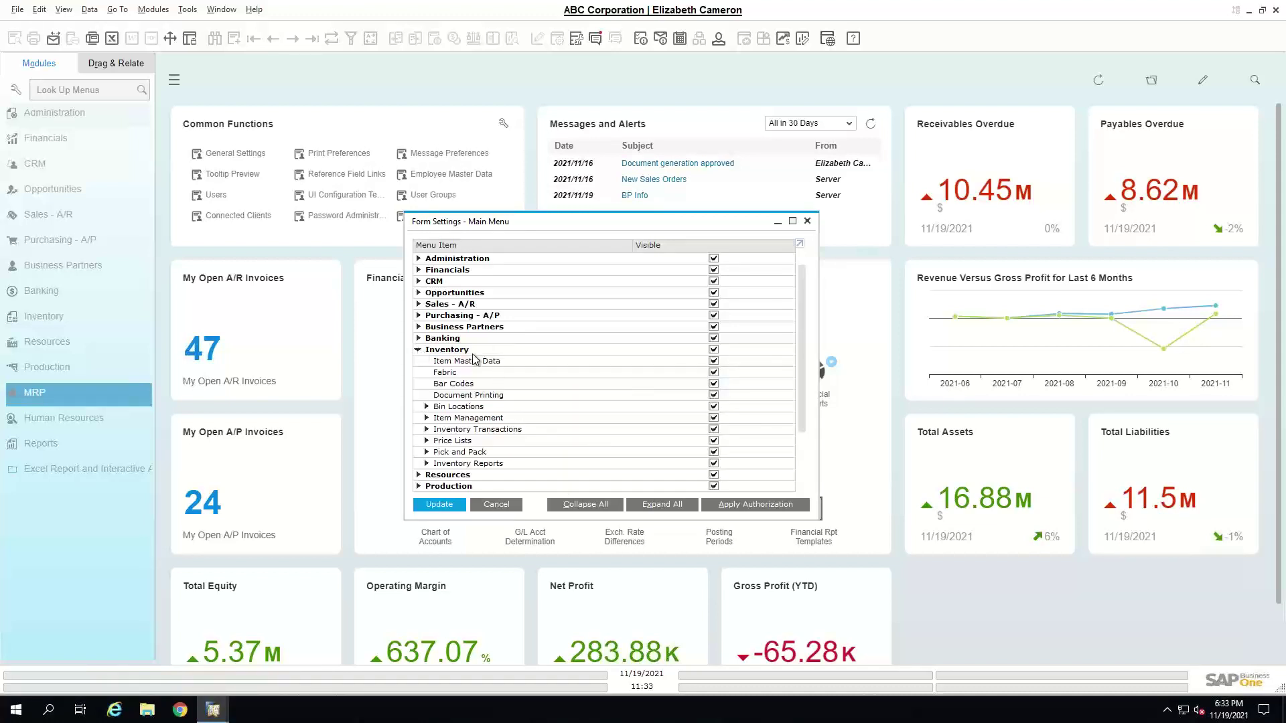
click(713, 372)
click(713, 384)
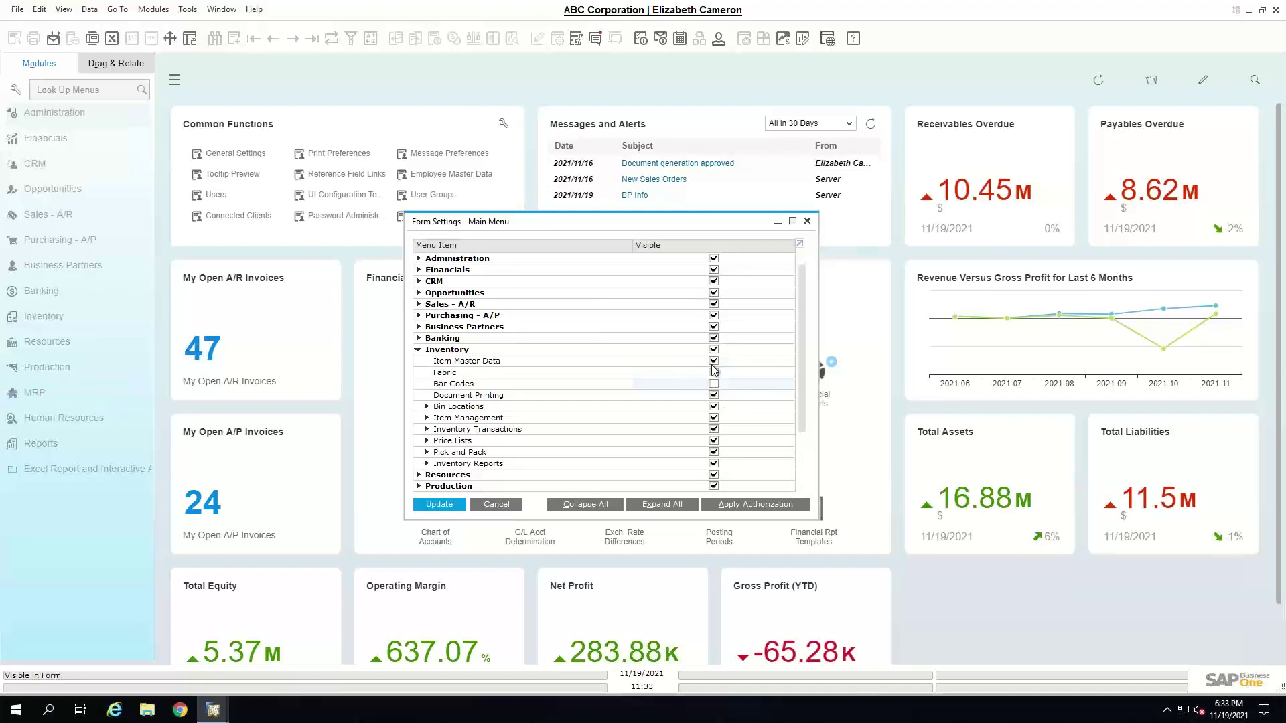
click(447, 509)
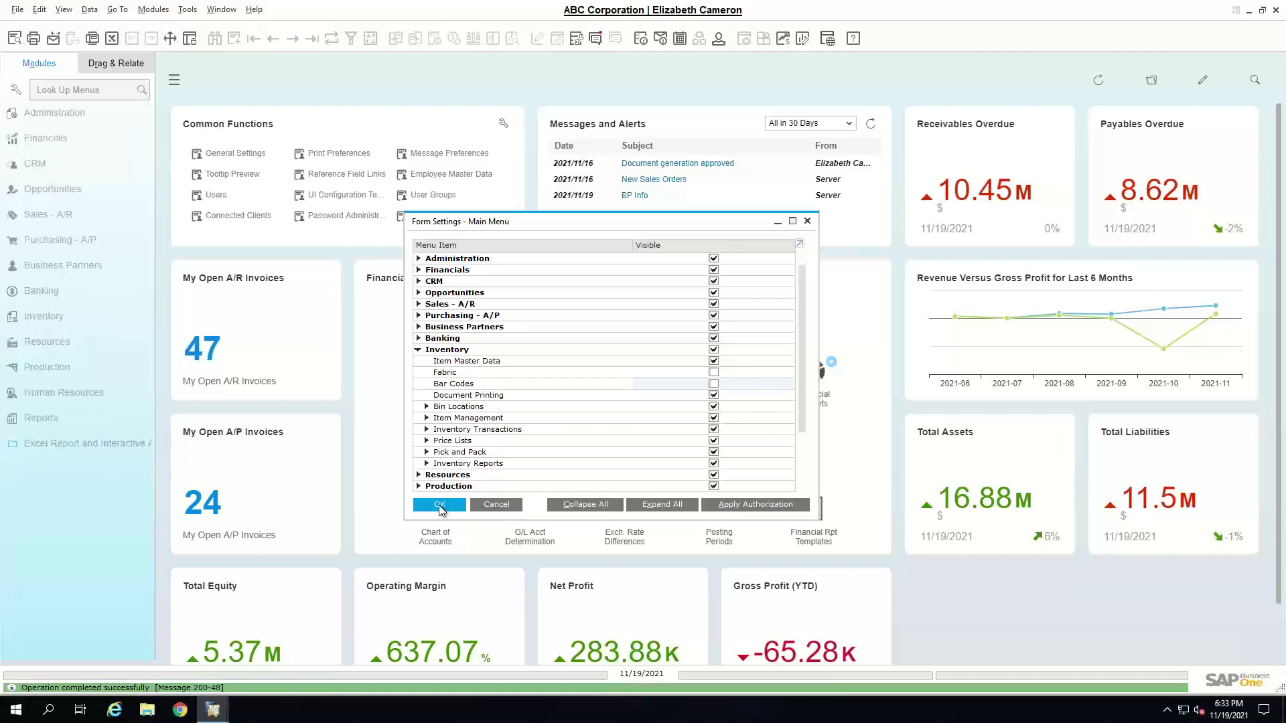
click(440, 505)
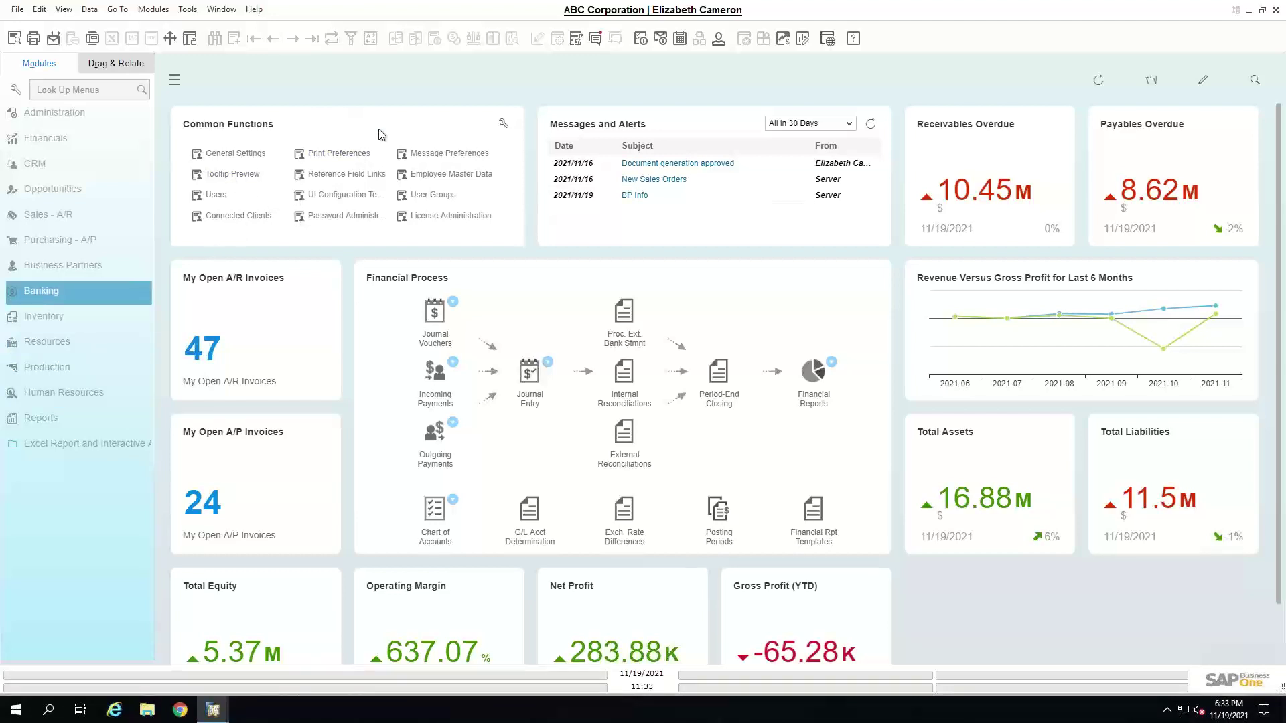
- Open a new Sales Order form from Sales - A/R
click(52, 216)
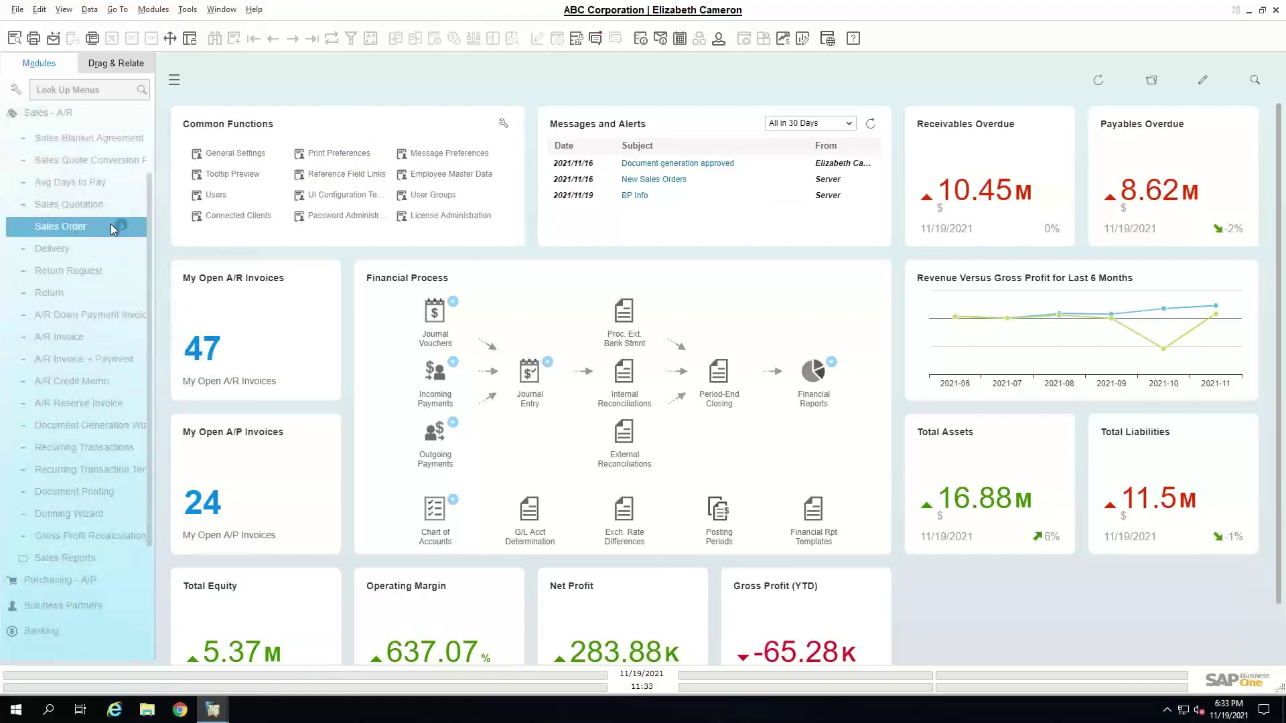
click(110, 224)
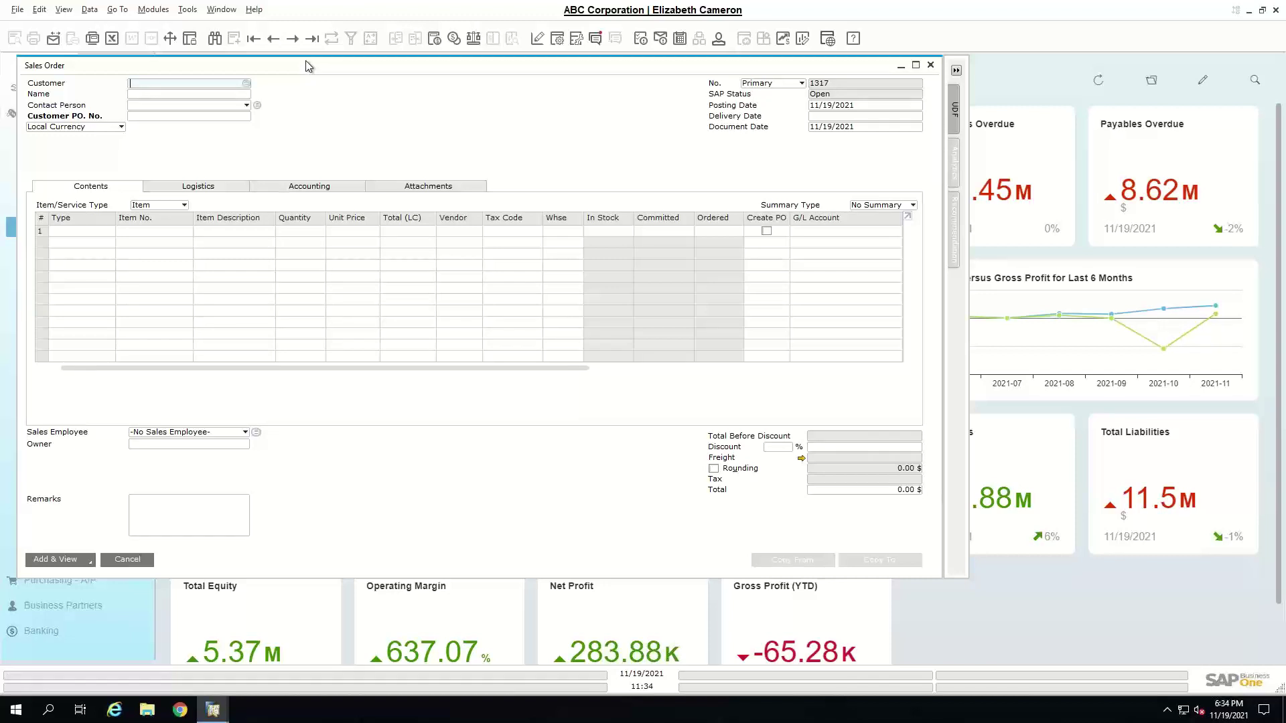
drag(307, 65, 421, 93)
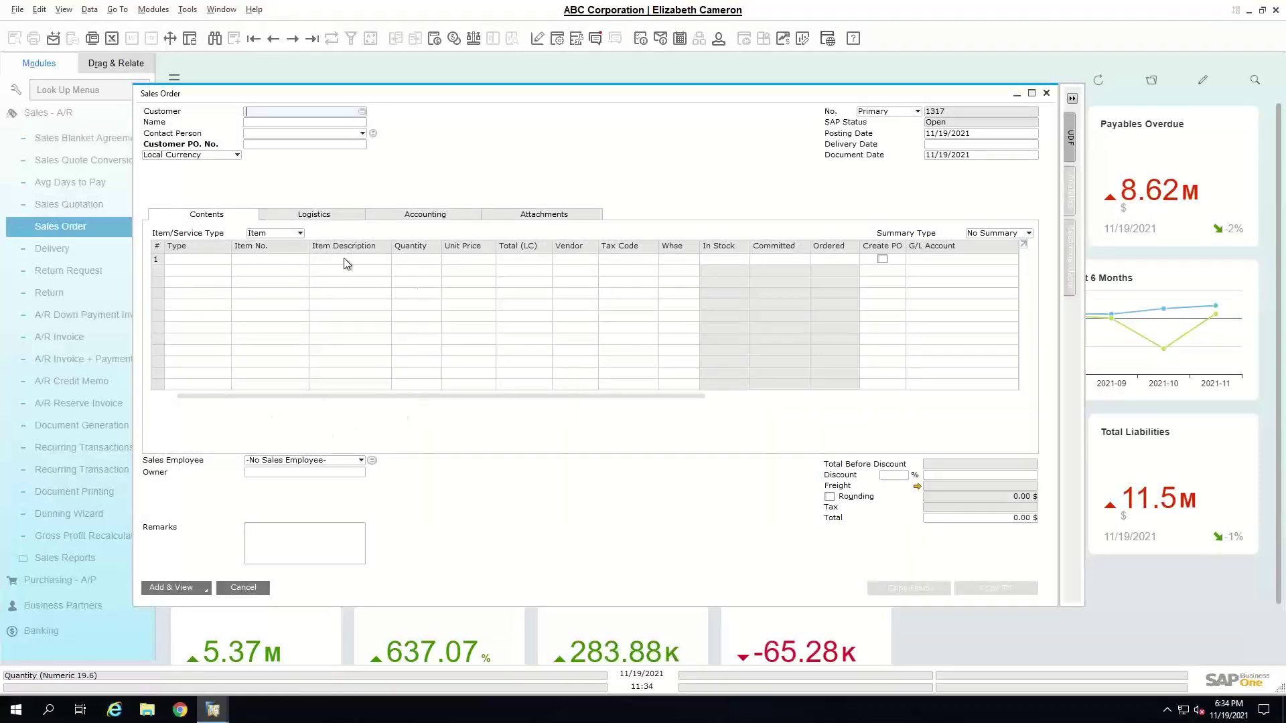
- Review the Sales Order Form Settings' Table Format and Row Format tabs, then cancel
click(559, 44)
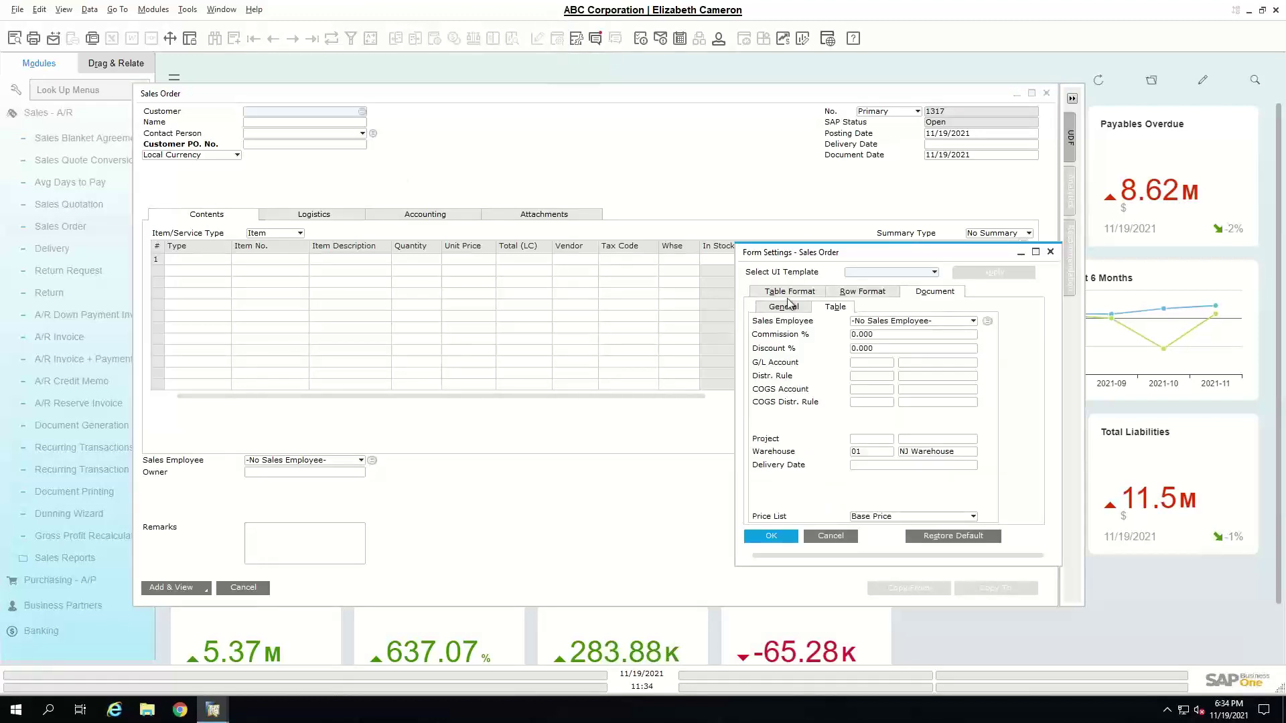
click(789, 292)
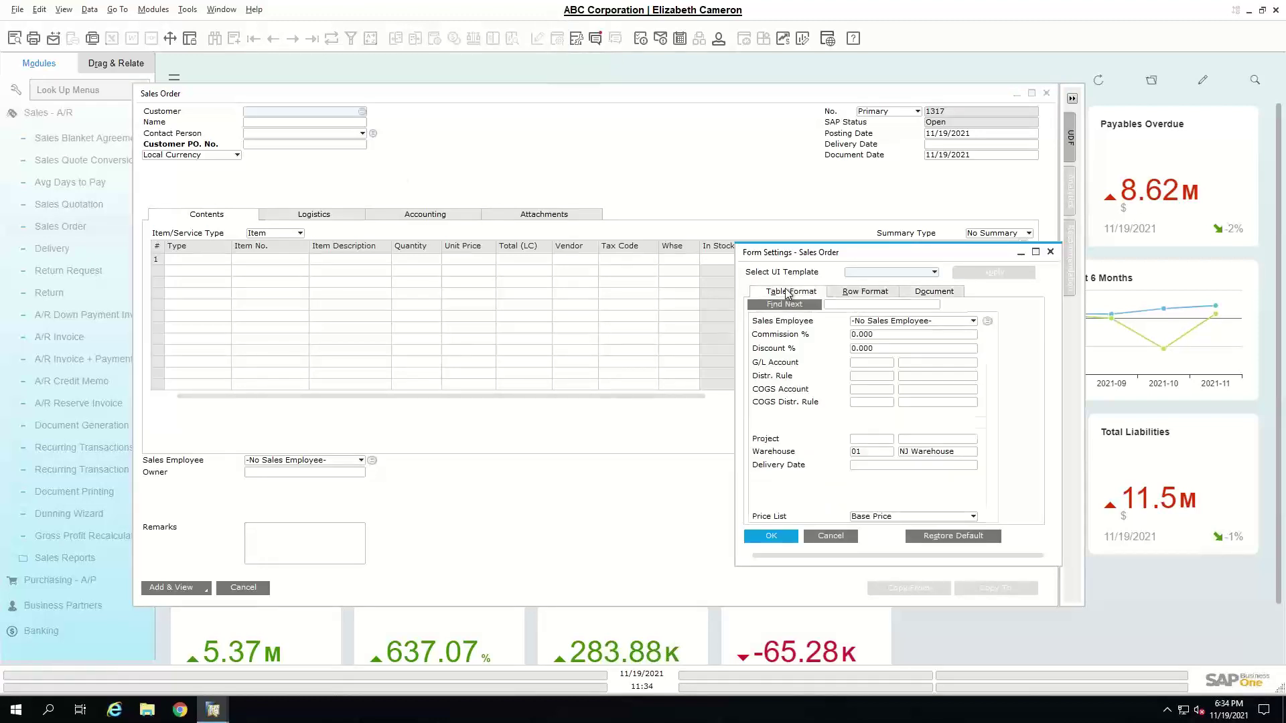
click(855, 294)
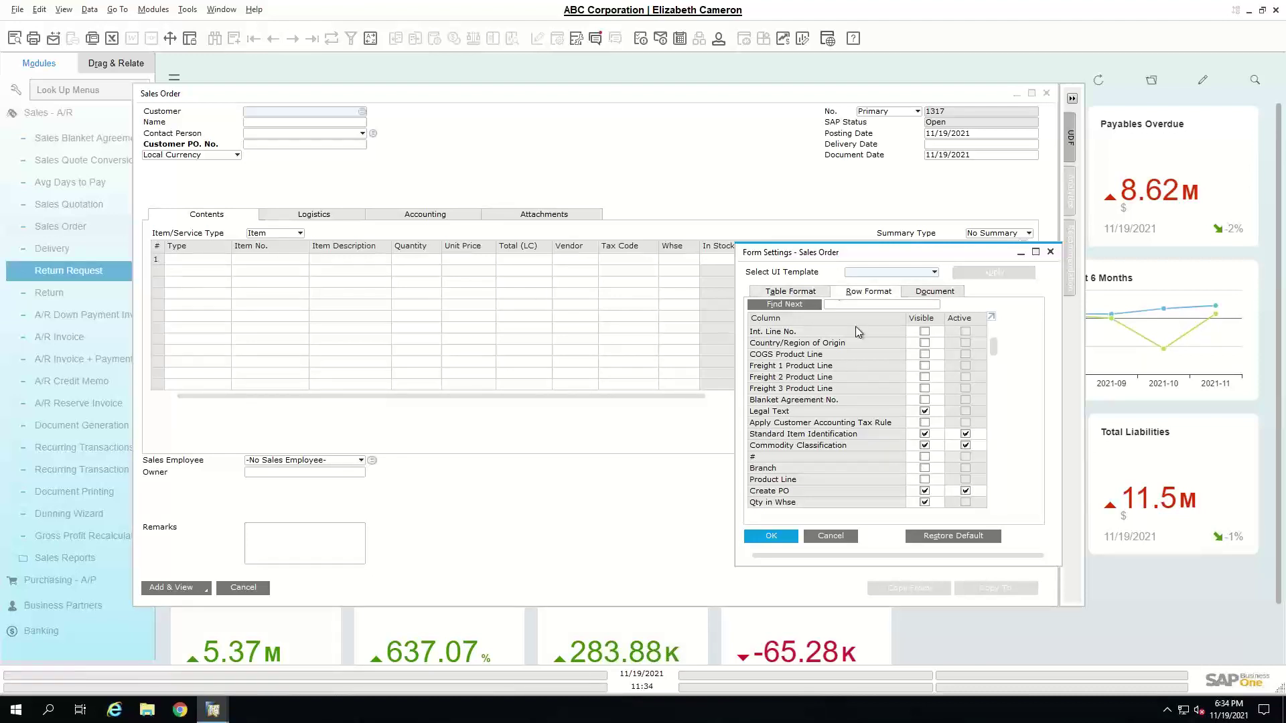
click(789, 292)
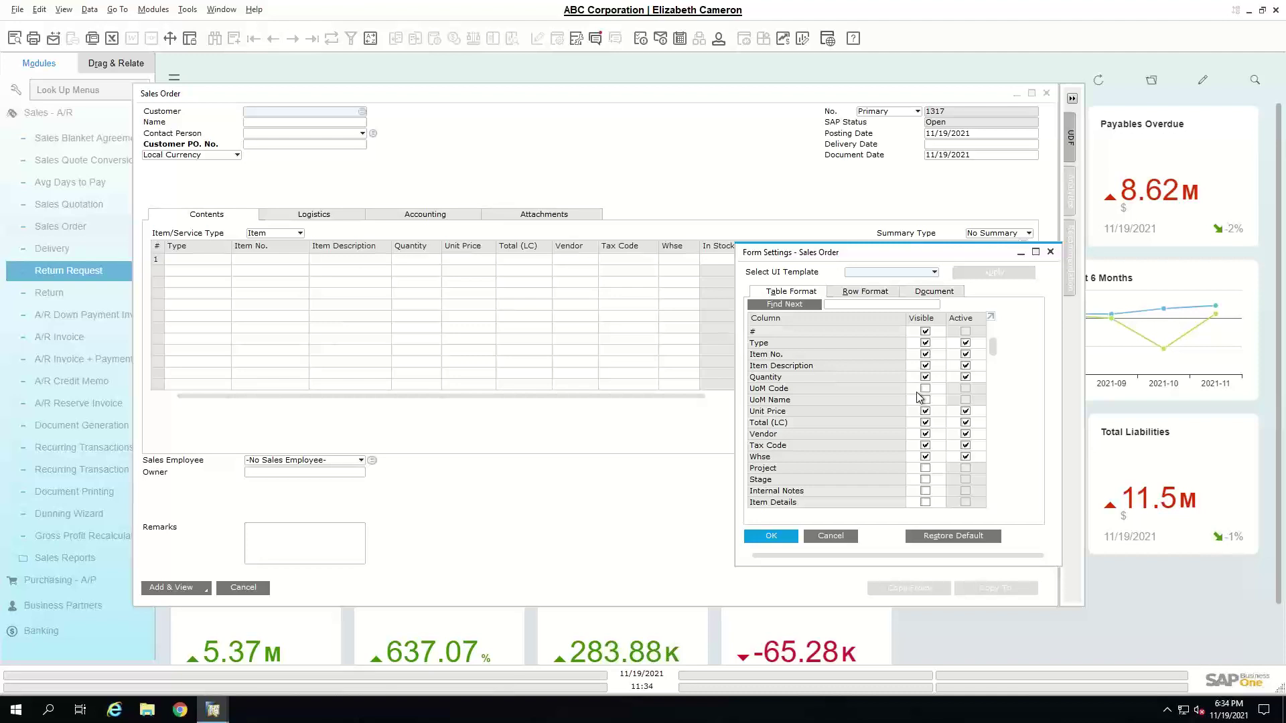
scroll(904, 390, down, 10)
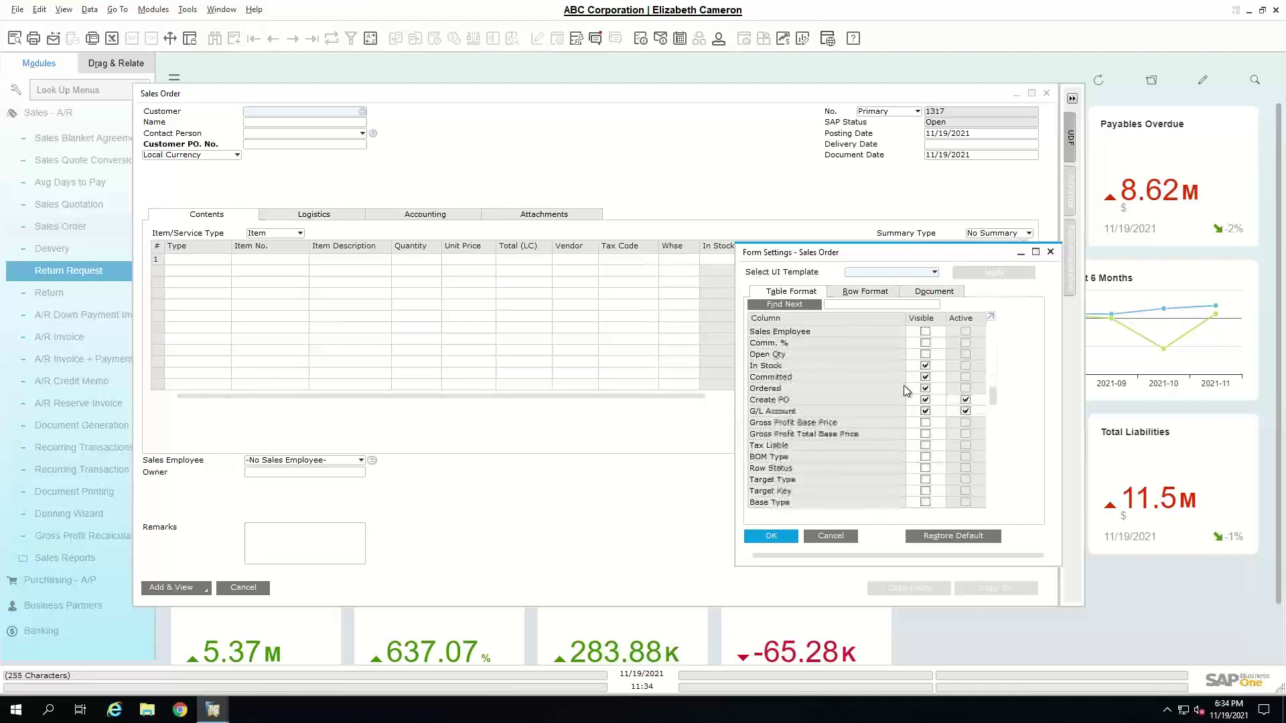
scroll(903, 385, down, 3)
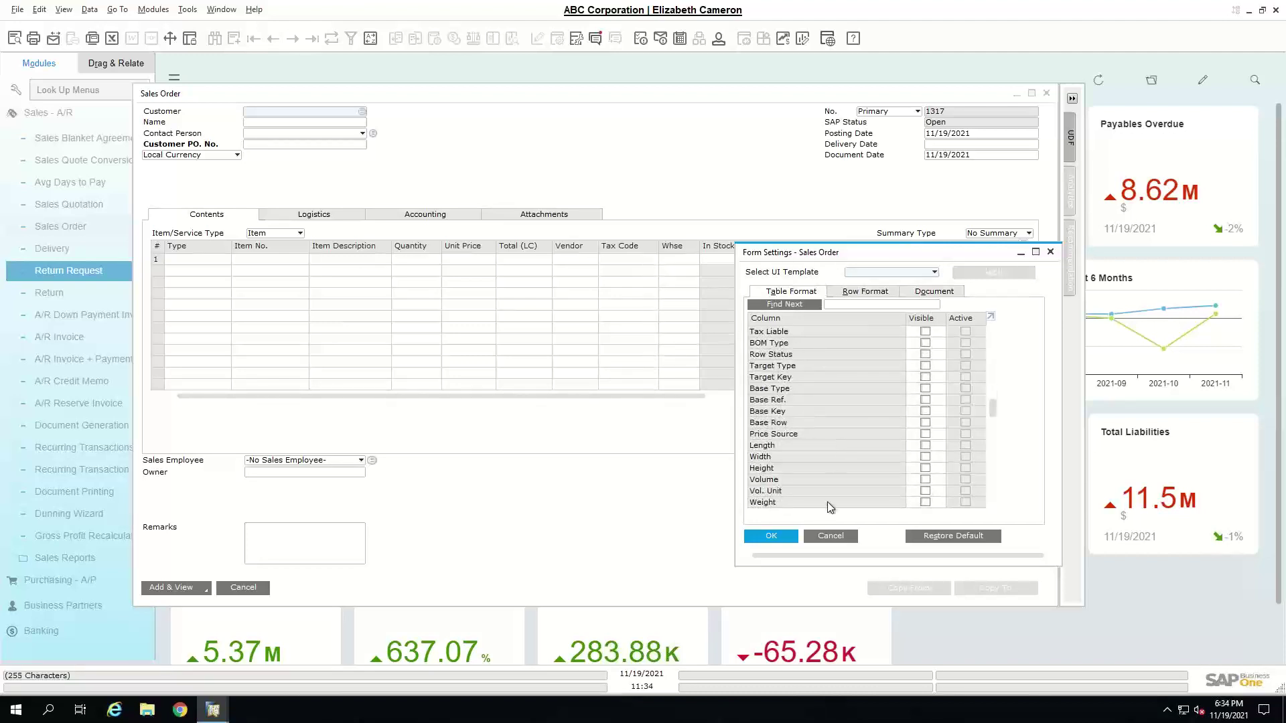
click(828, 536)
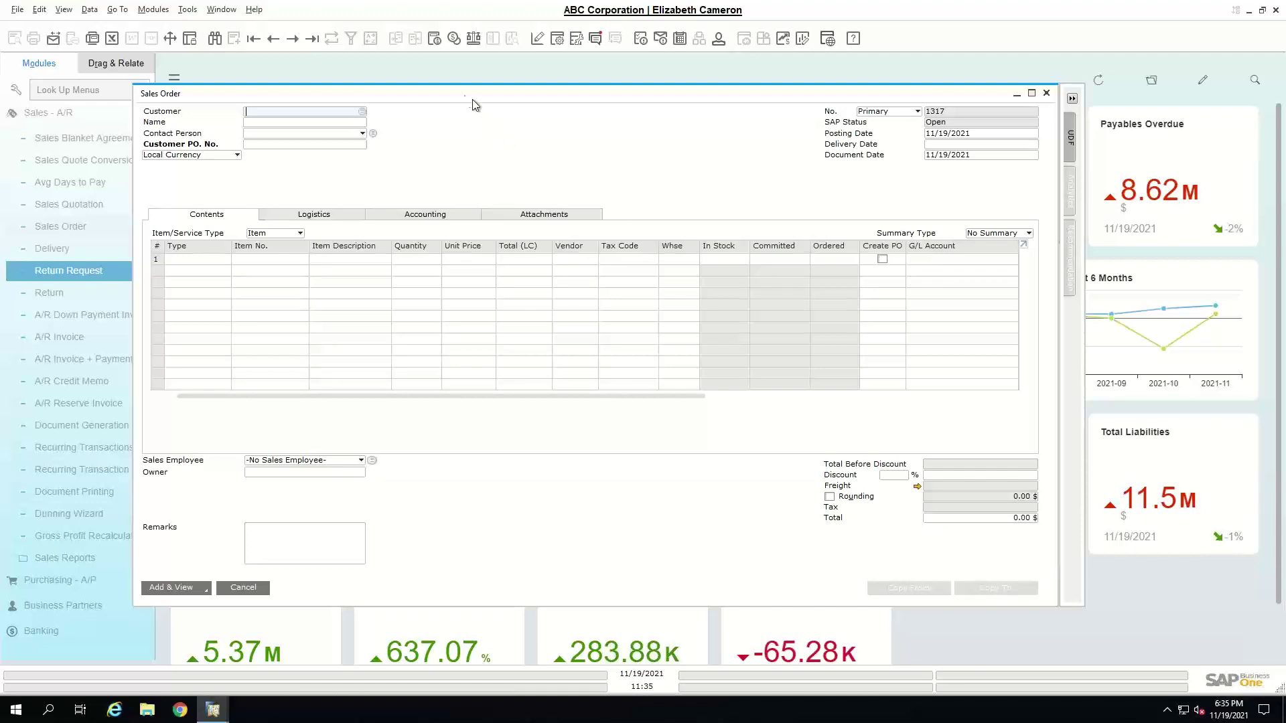
drag(494, 101, 391, 185)
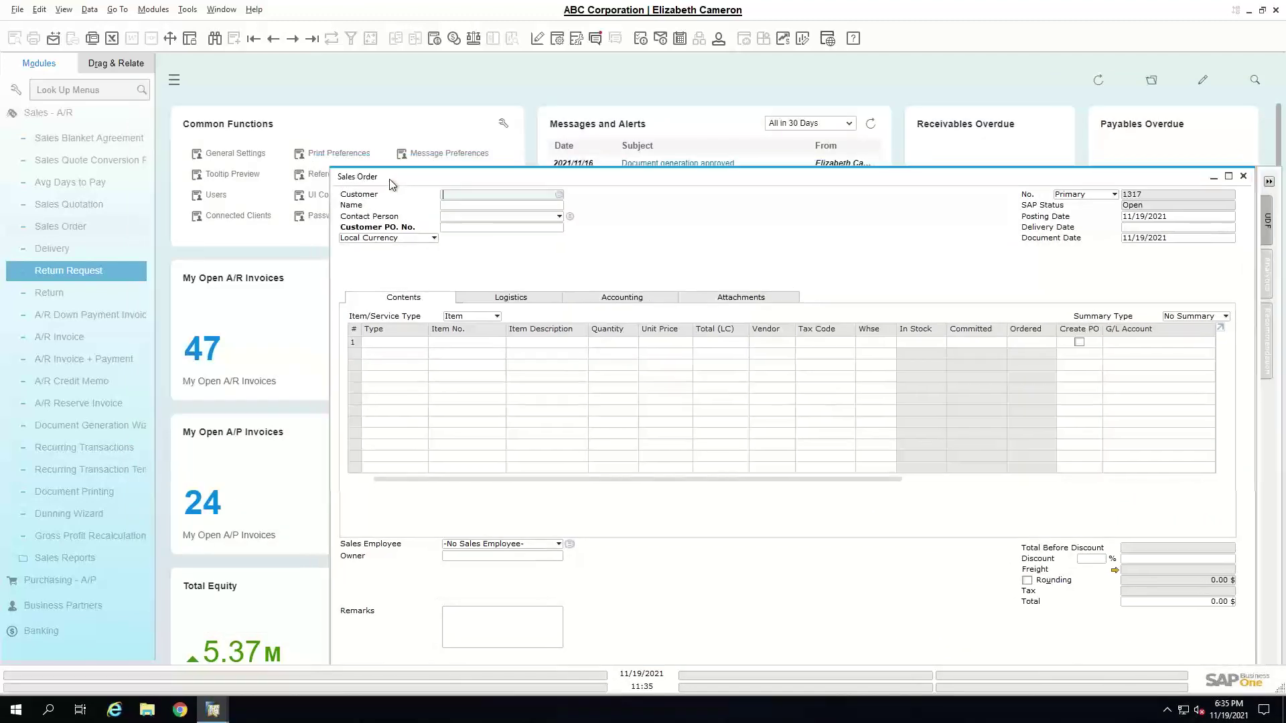
click(242, 153)
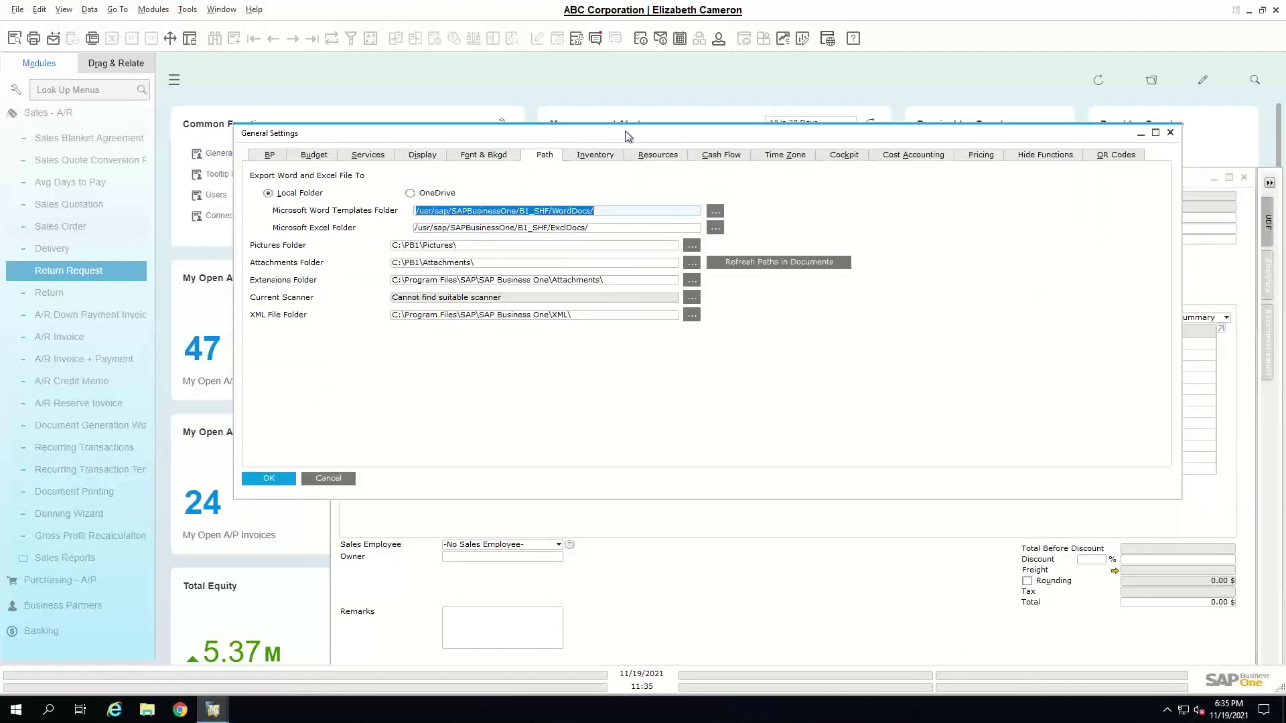
drag(587, 130, 474, 127)
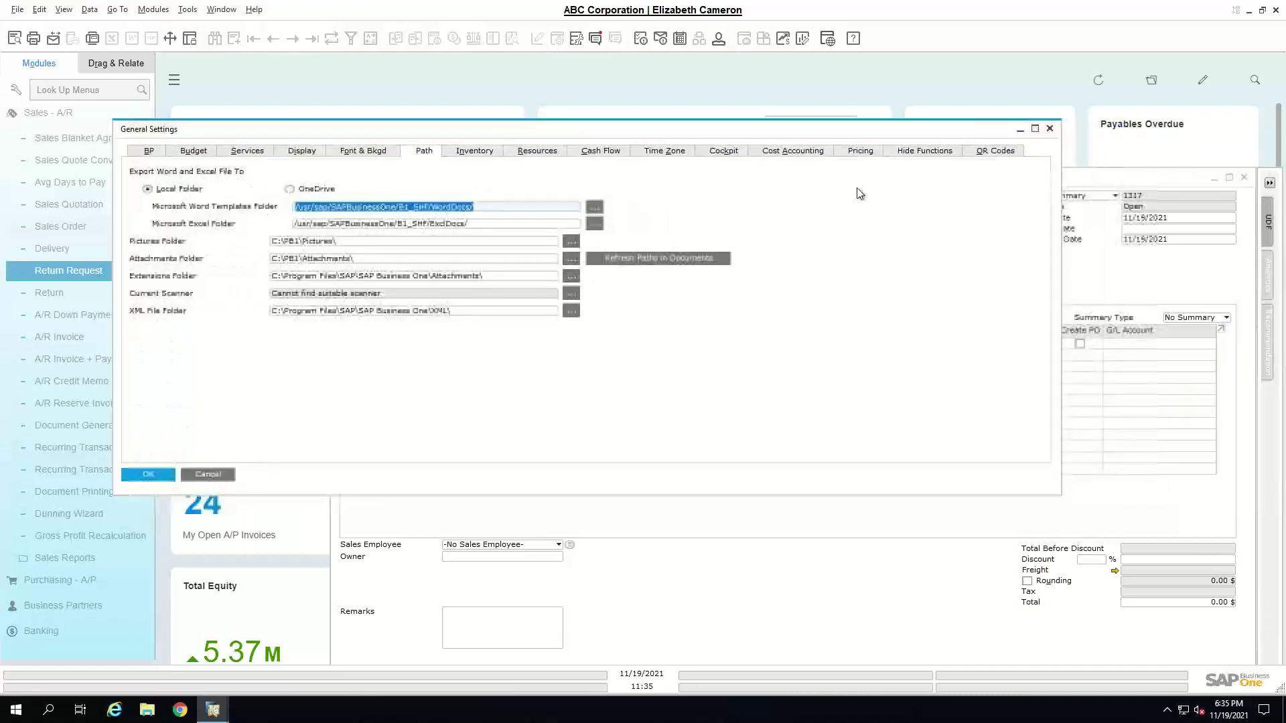
click(911, 151)
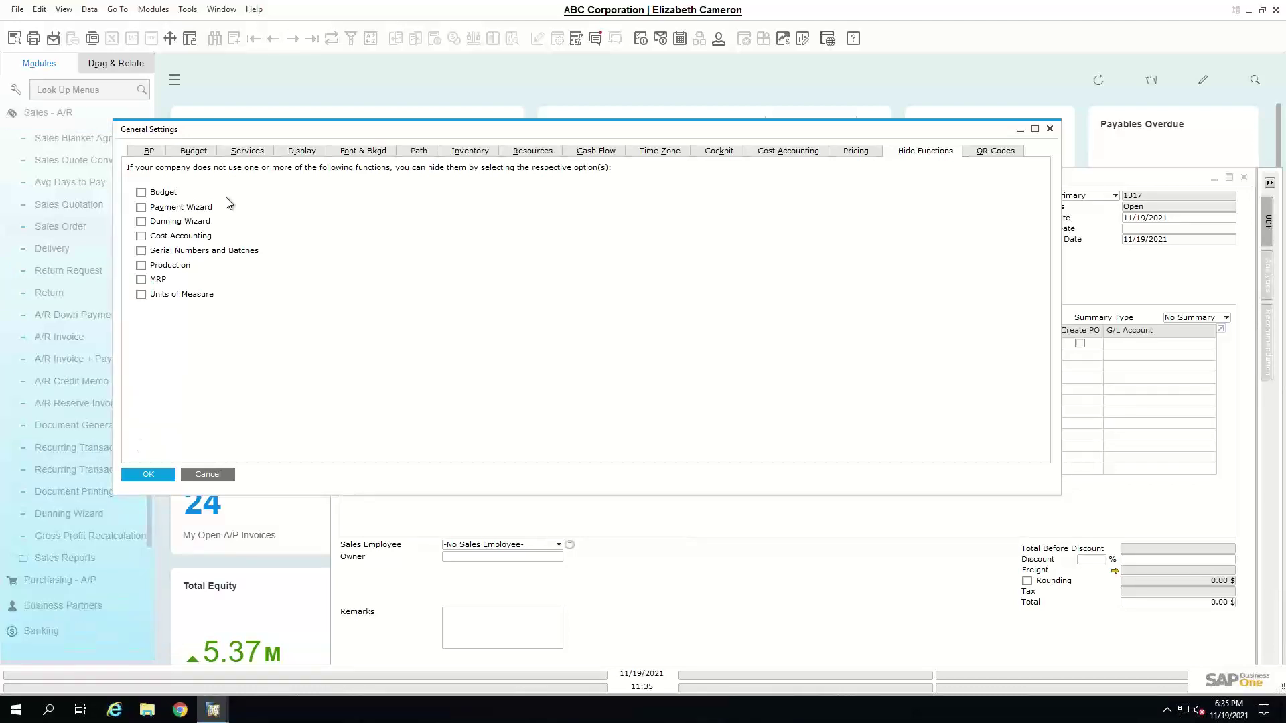
click(209, 475)
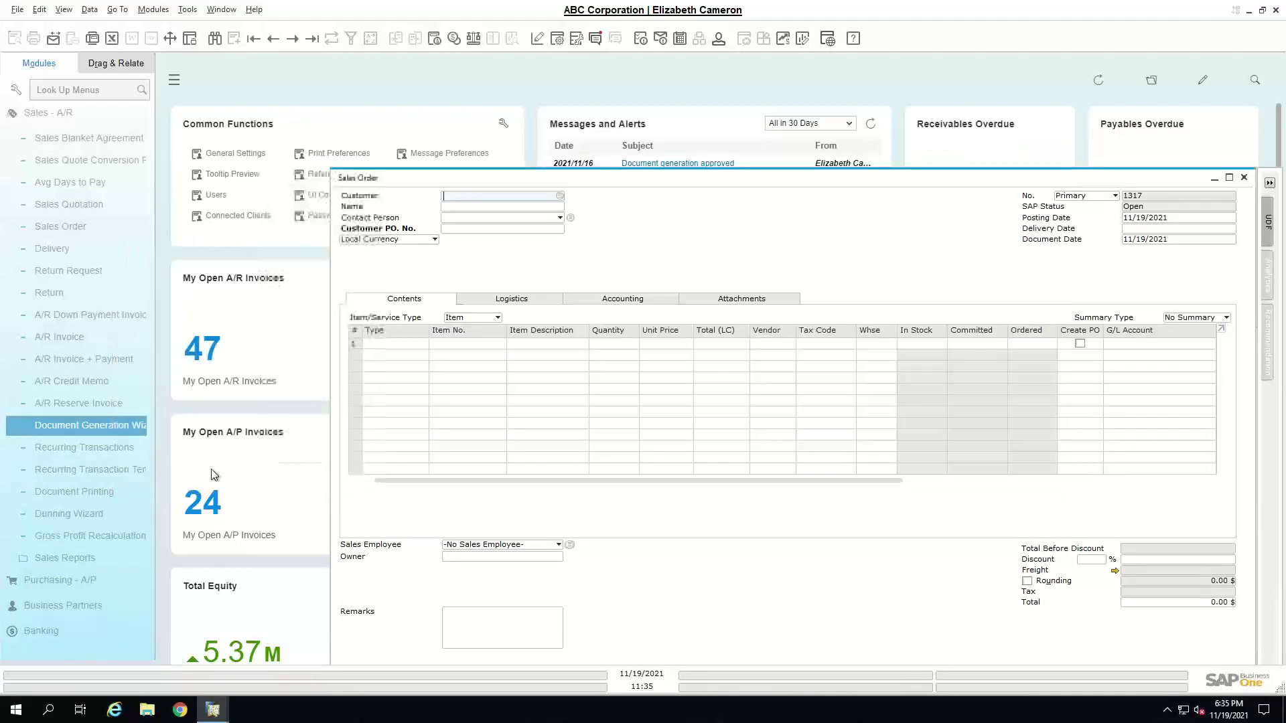
- Make UoM Code and UoM Name visible in the Sales Order grid, then close the order unsaved
drag(531, 175, 435, 118)
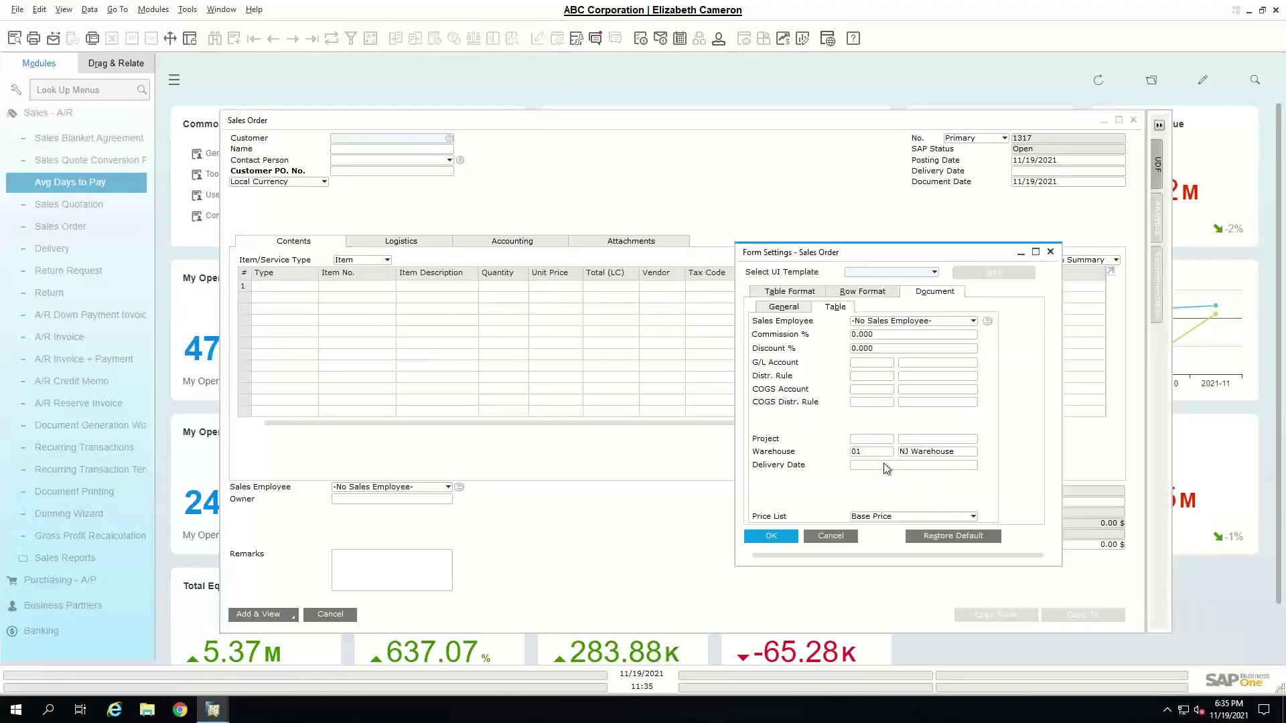
drag(803, 258, 686, 194)
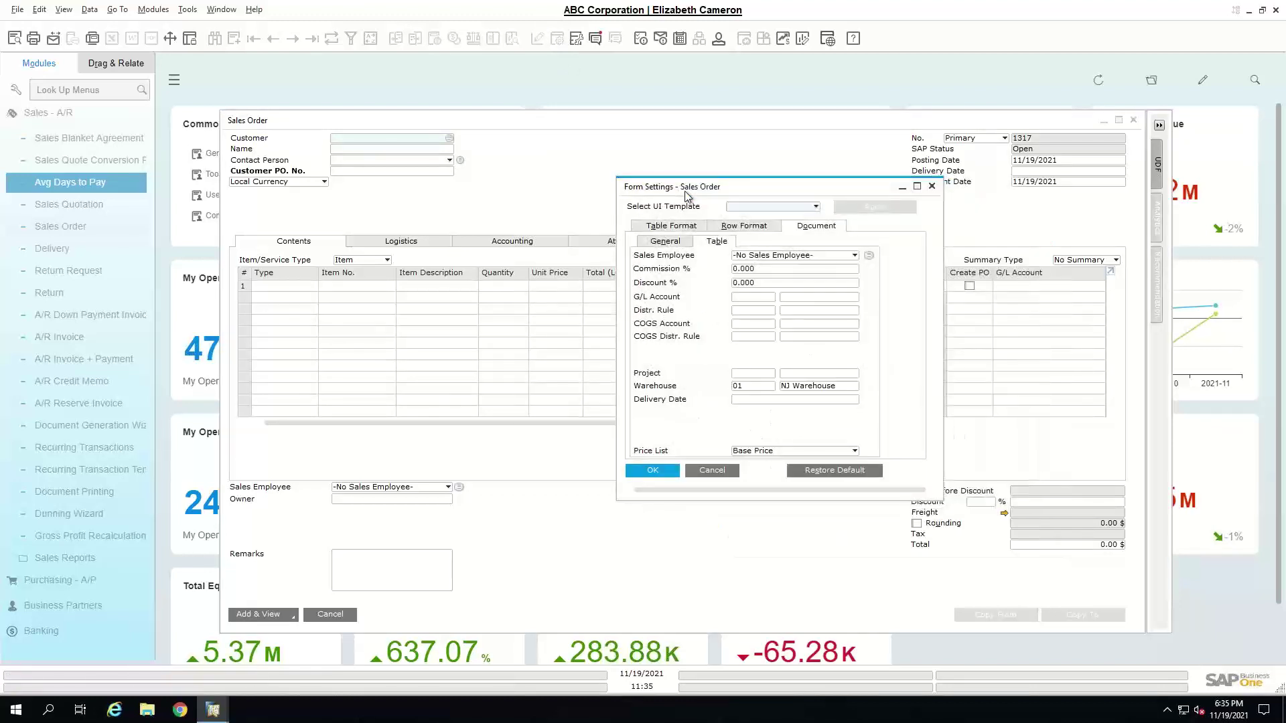
click(672, 226)
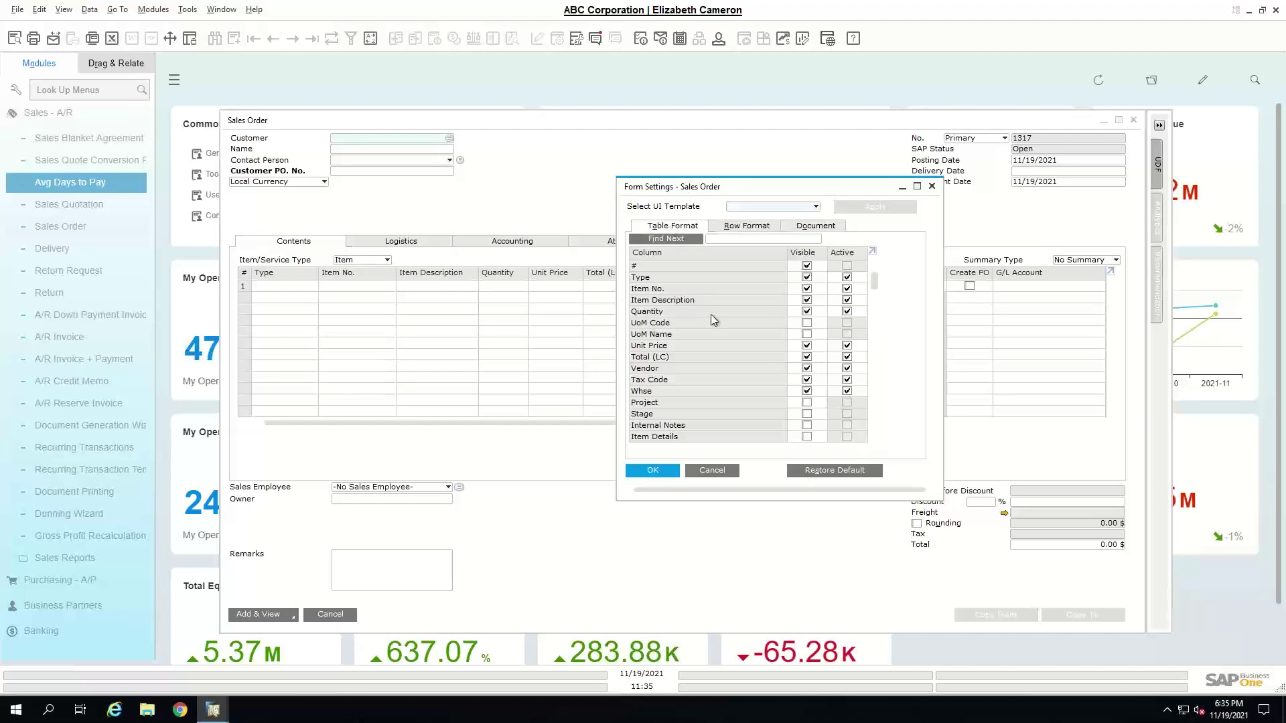
click(807, 324)
click(807, 334)
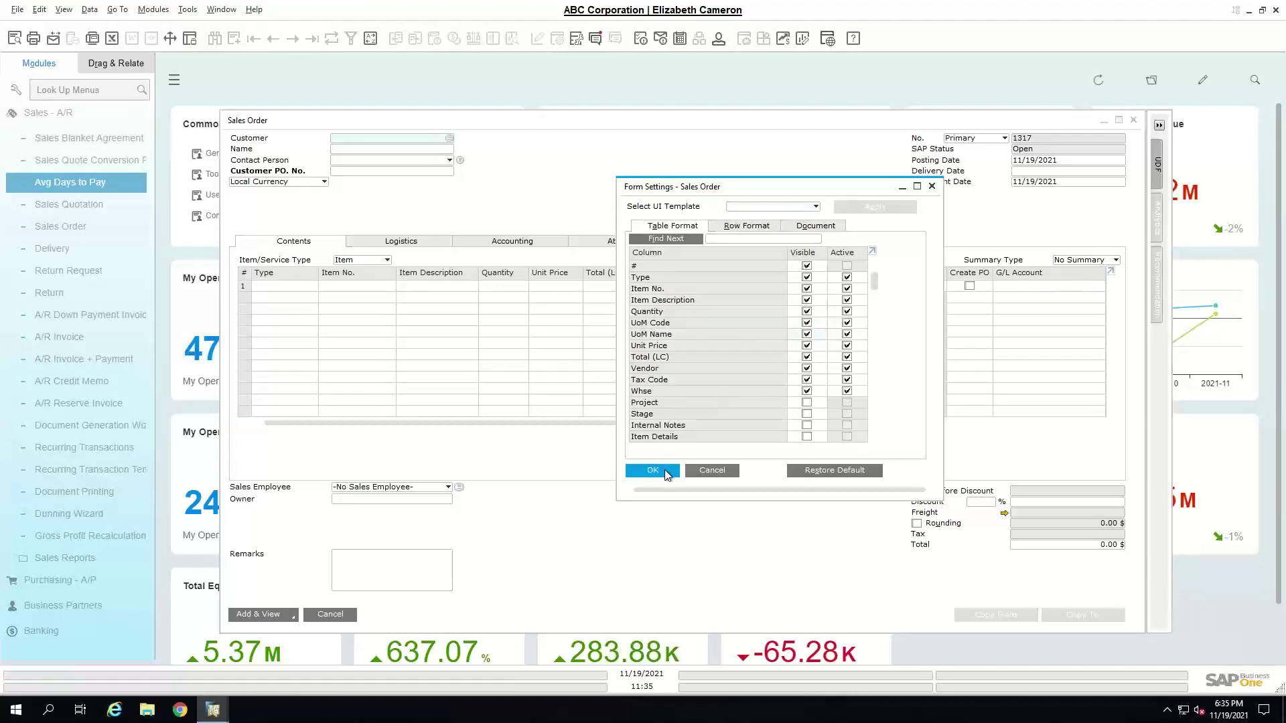
click(665, 472)
click(666, 472)
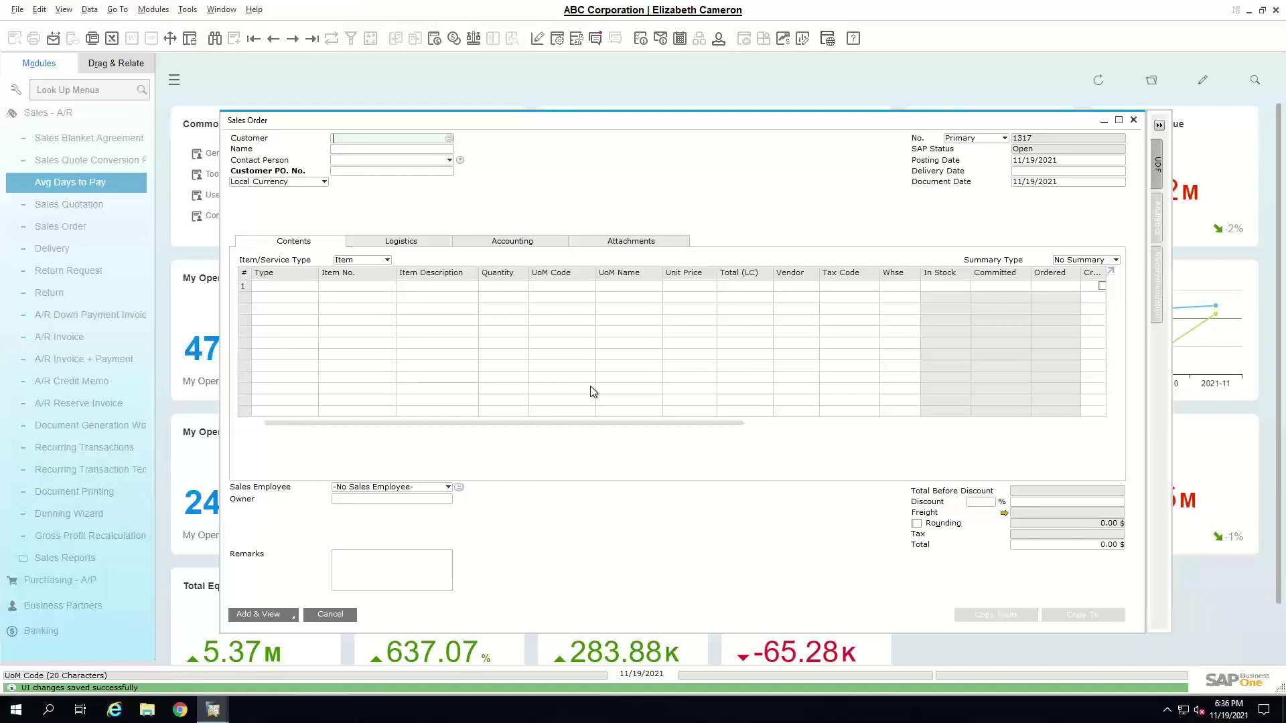
click(338, 615)
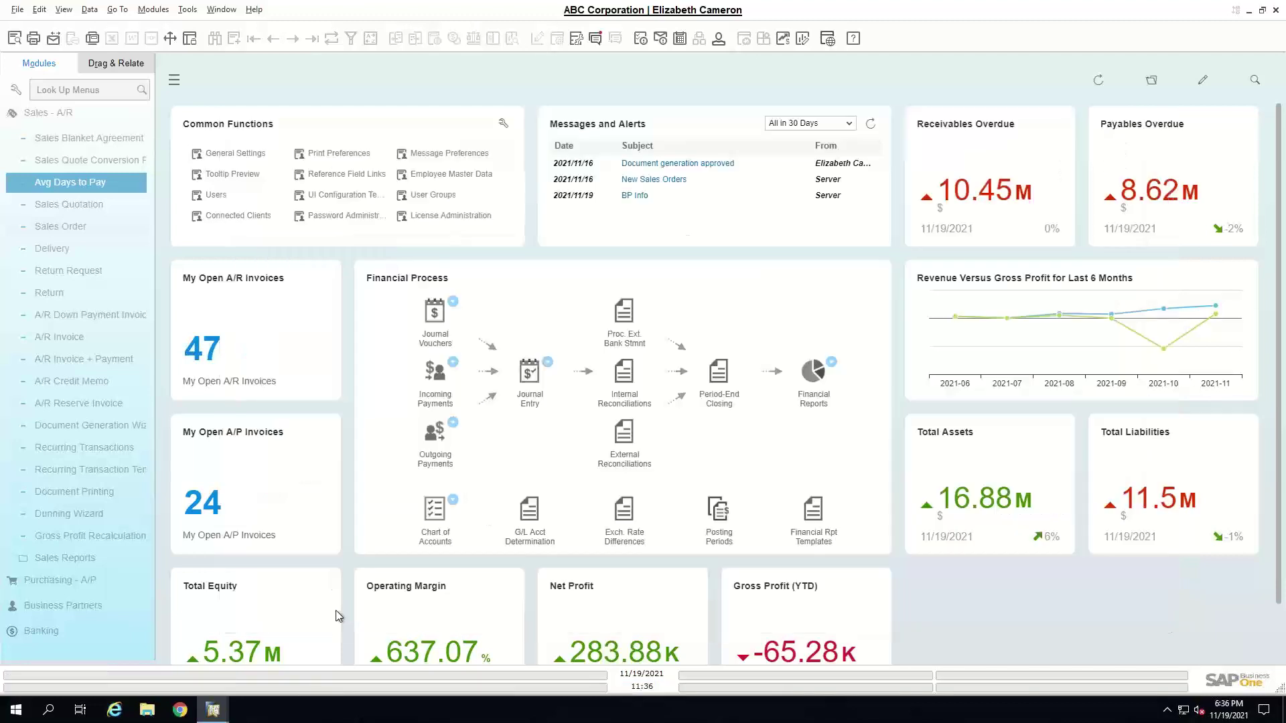
- Open the Users setup and search for the 'manager' user
click(67, 115)
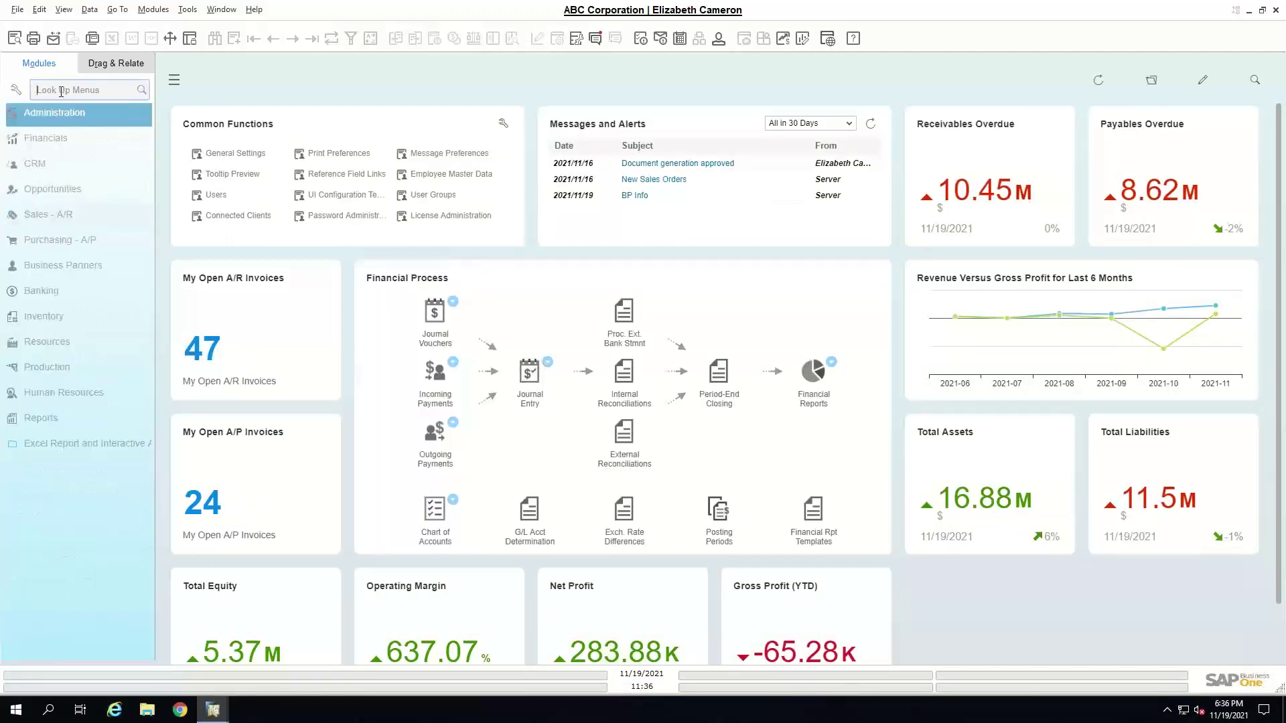
click(216, 195)
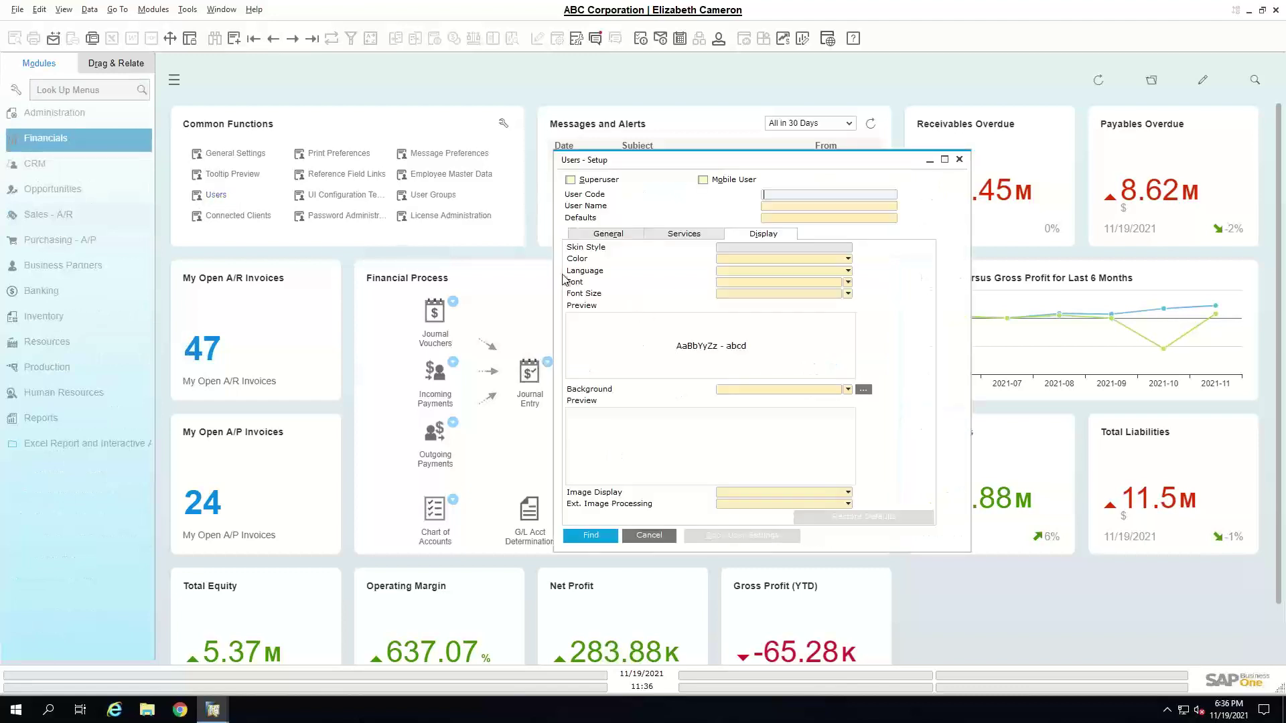
click(292, 40)
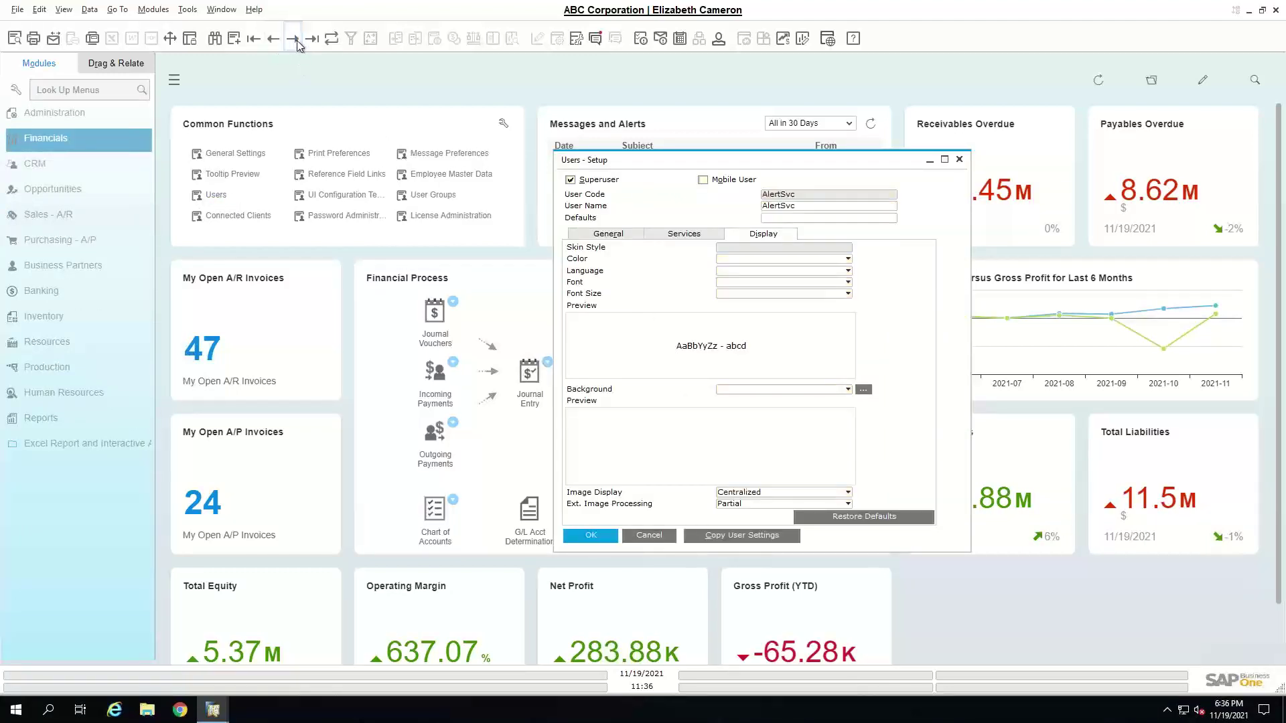
click(289, 39)
key(ctrl+f)
text(manager)
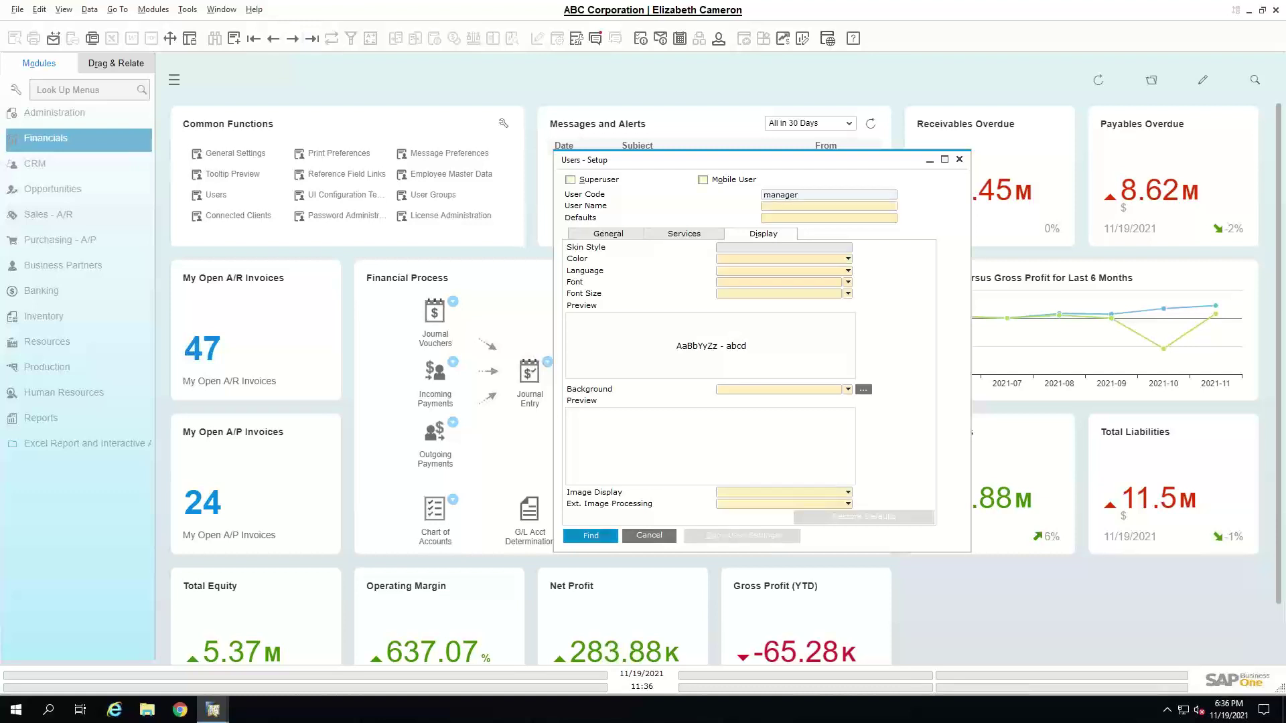
key(Return)
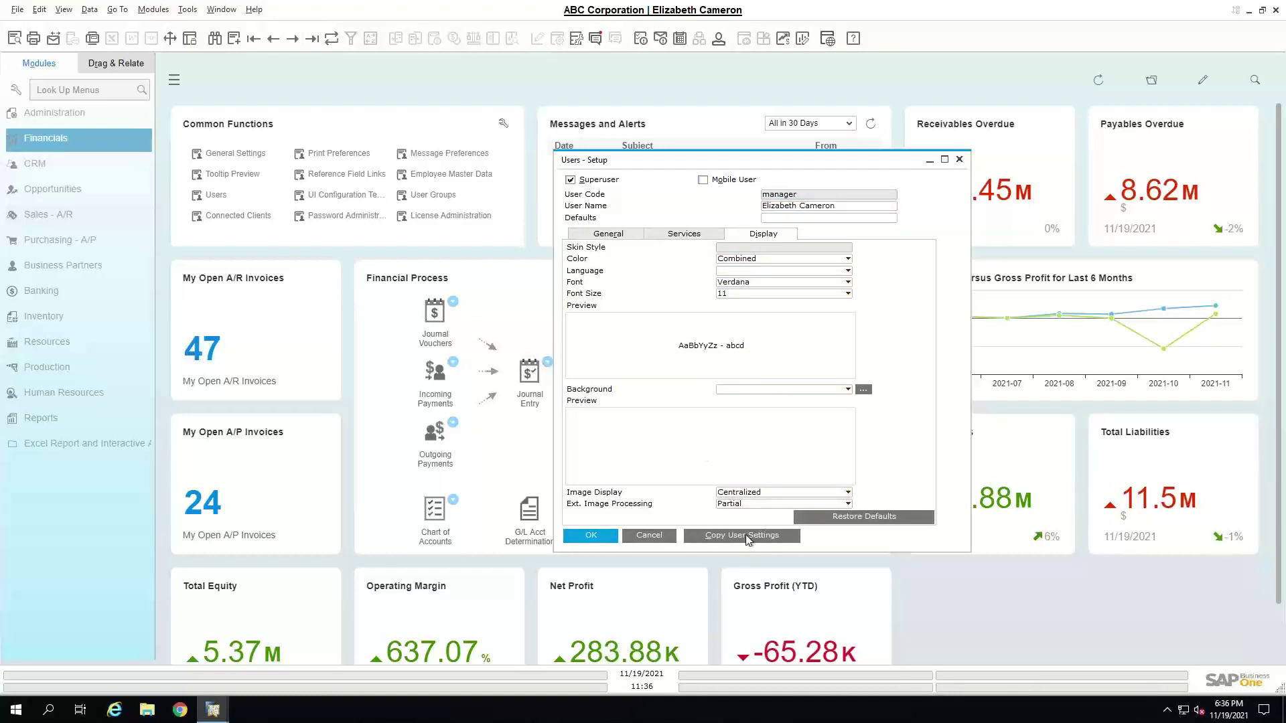
- Open Copy User Settings and tick the last sales user as the target
click(745, 536)
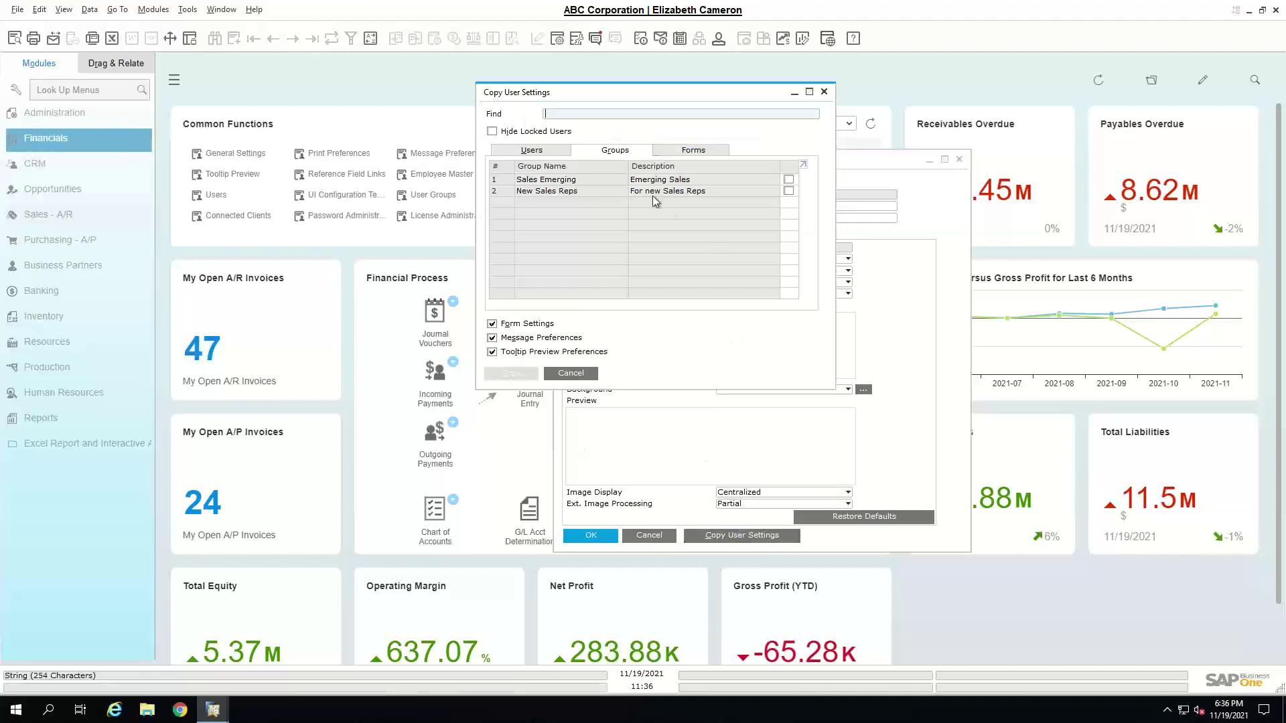
click(548, 151)
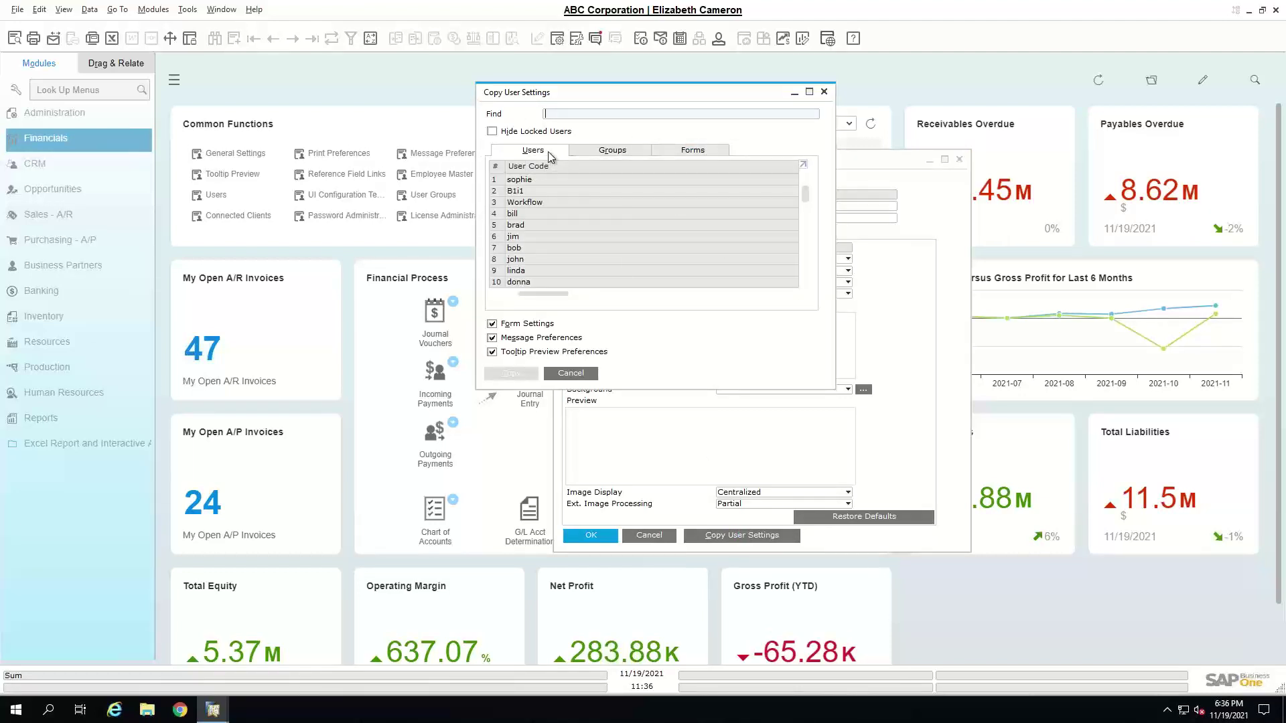
click(606, 151)
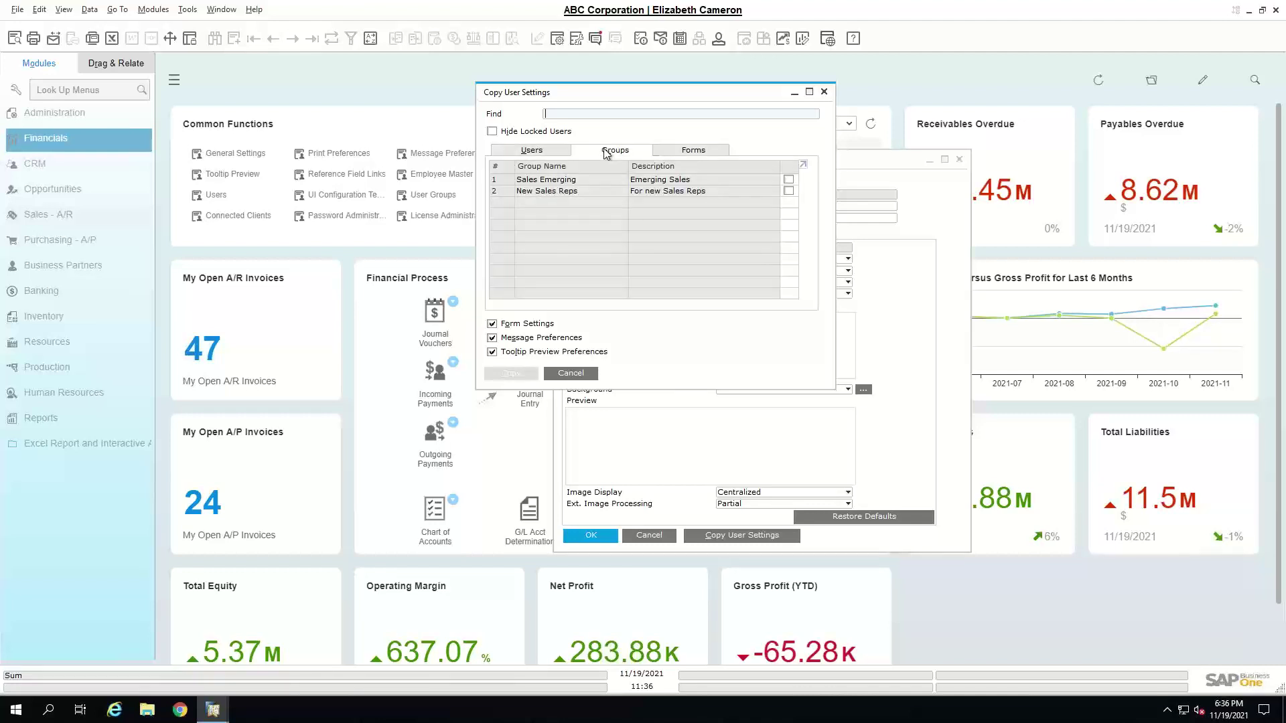
click(557, 150)
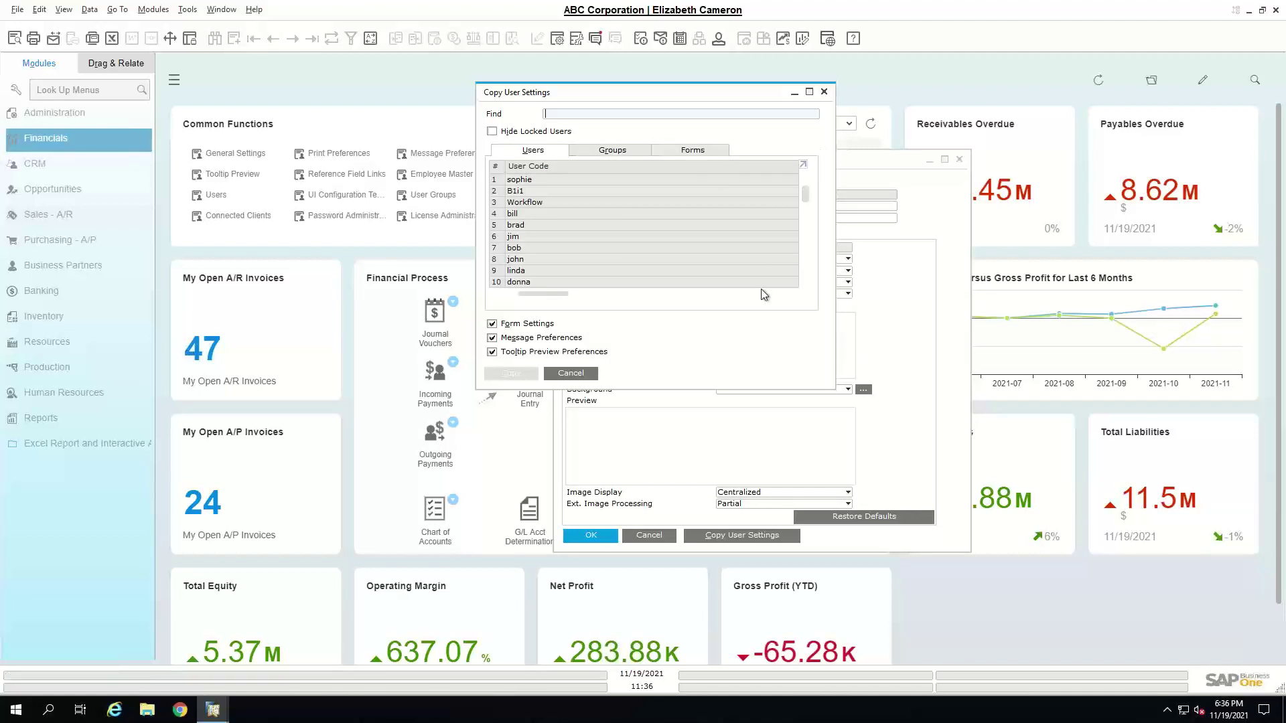
key(alt+f)
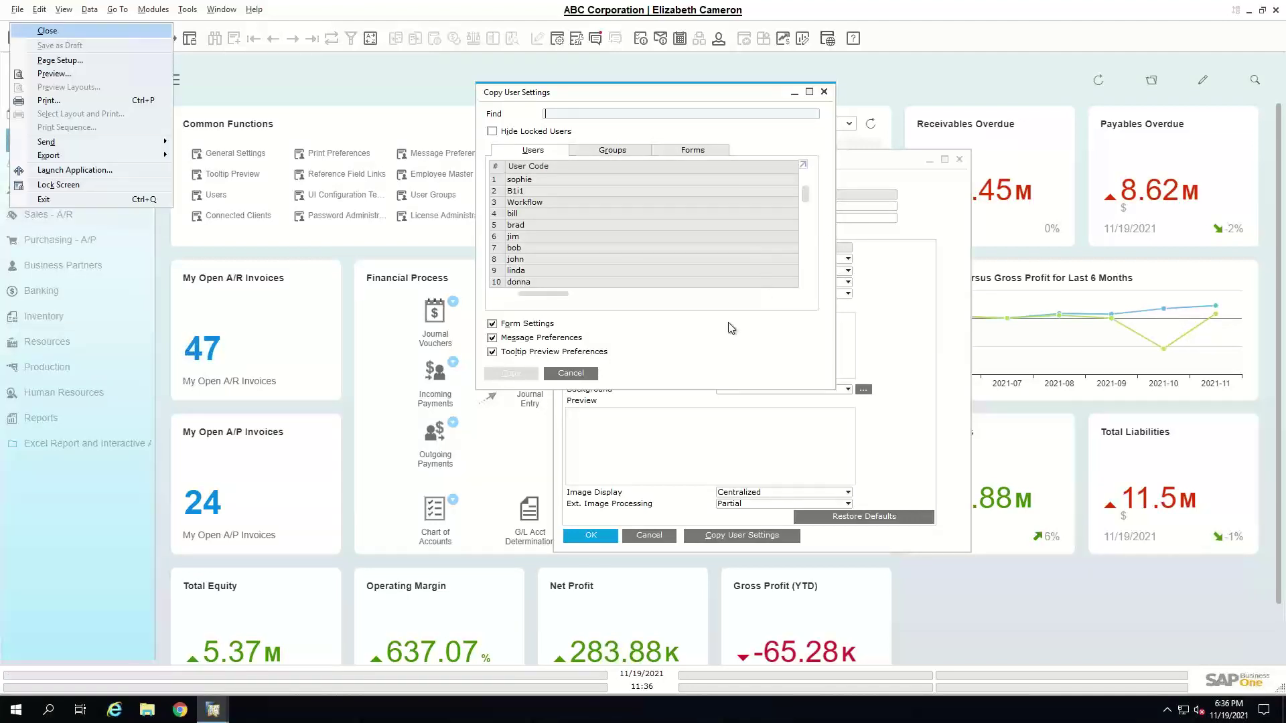
key(Escape)
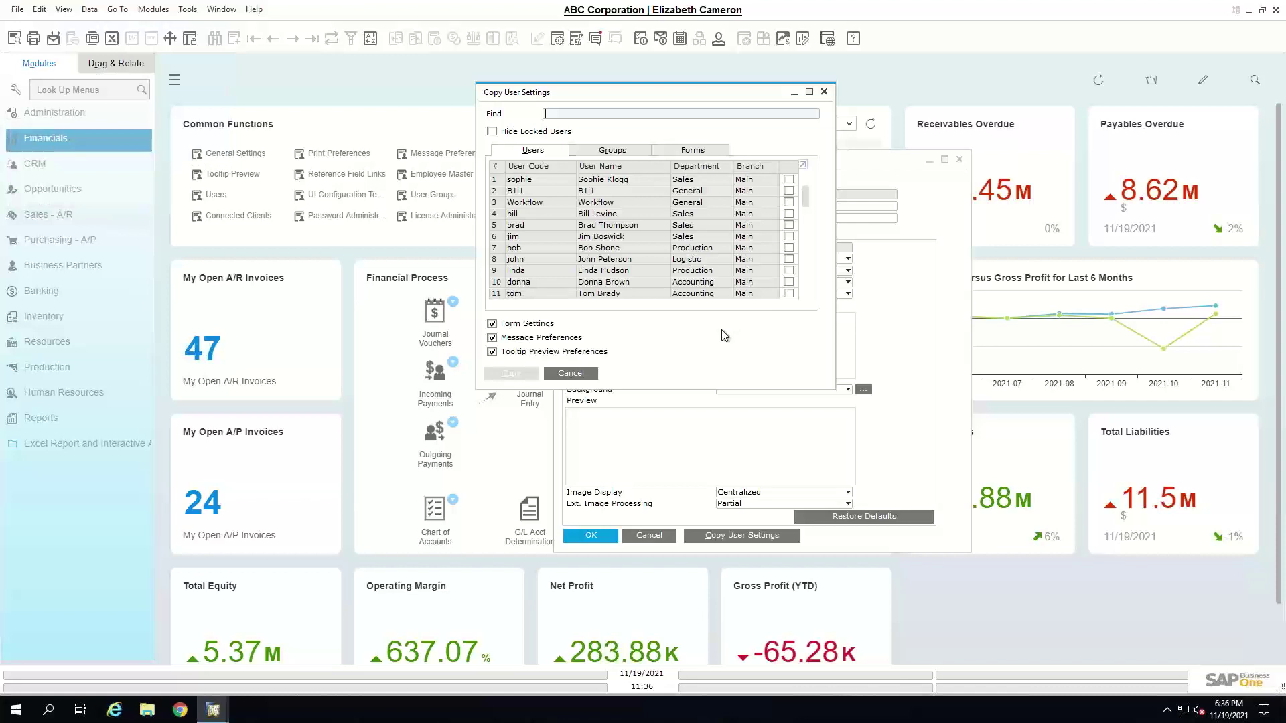
drag(683, 387, 672, 464)
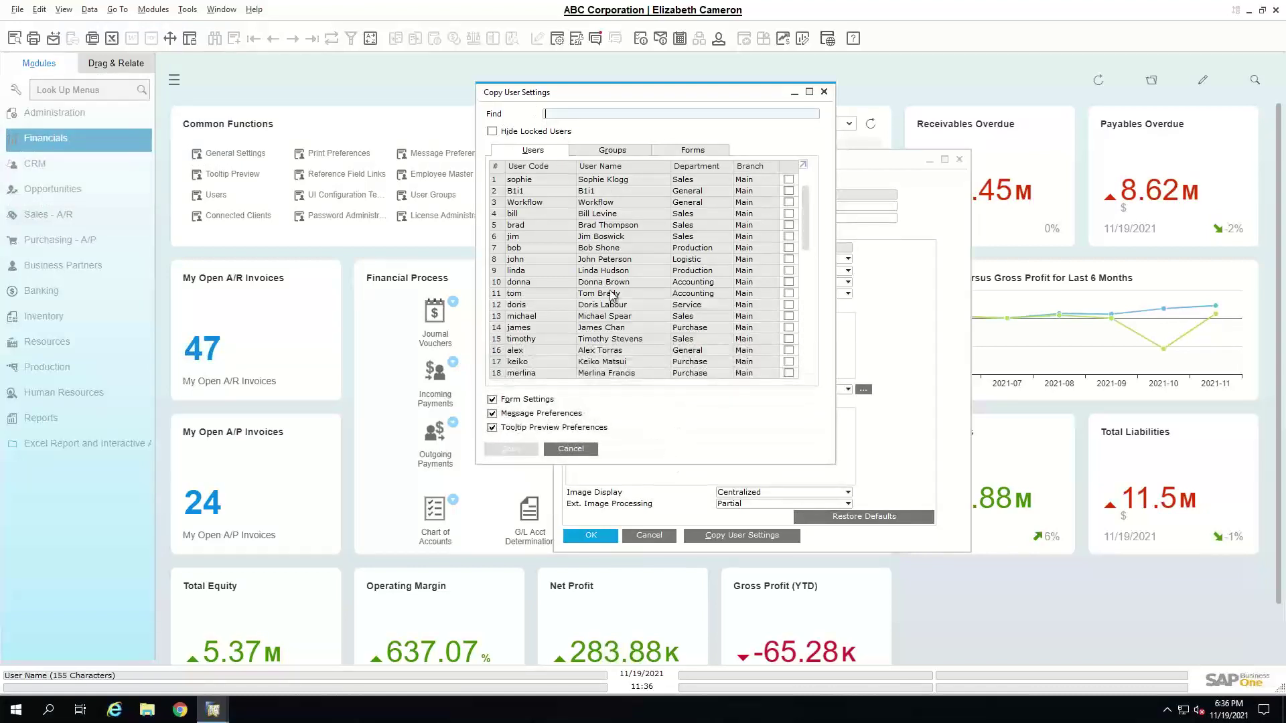
drag(580, 95, 386, 160)
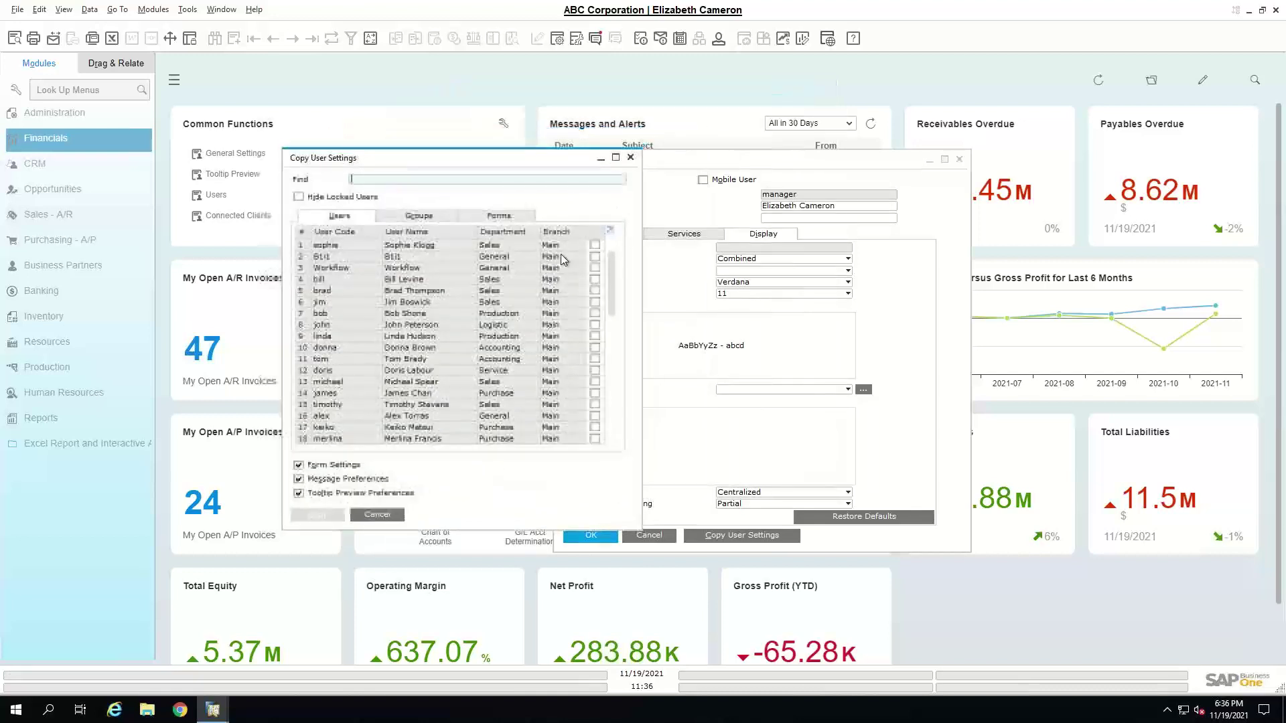
drag(609, 303, 605, 453)
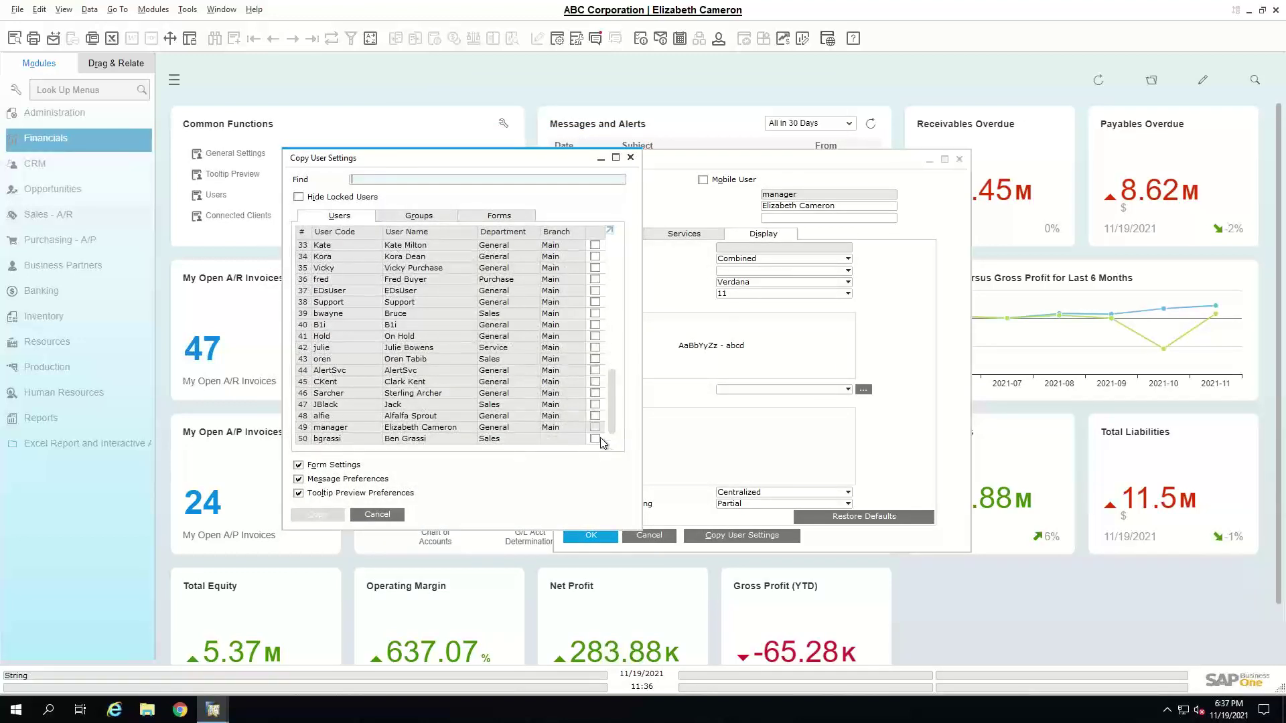
click(597, 441)
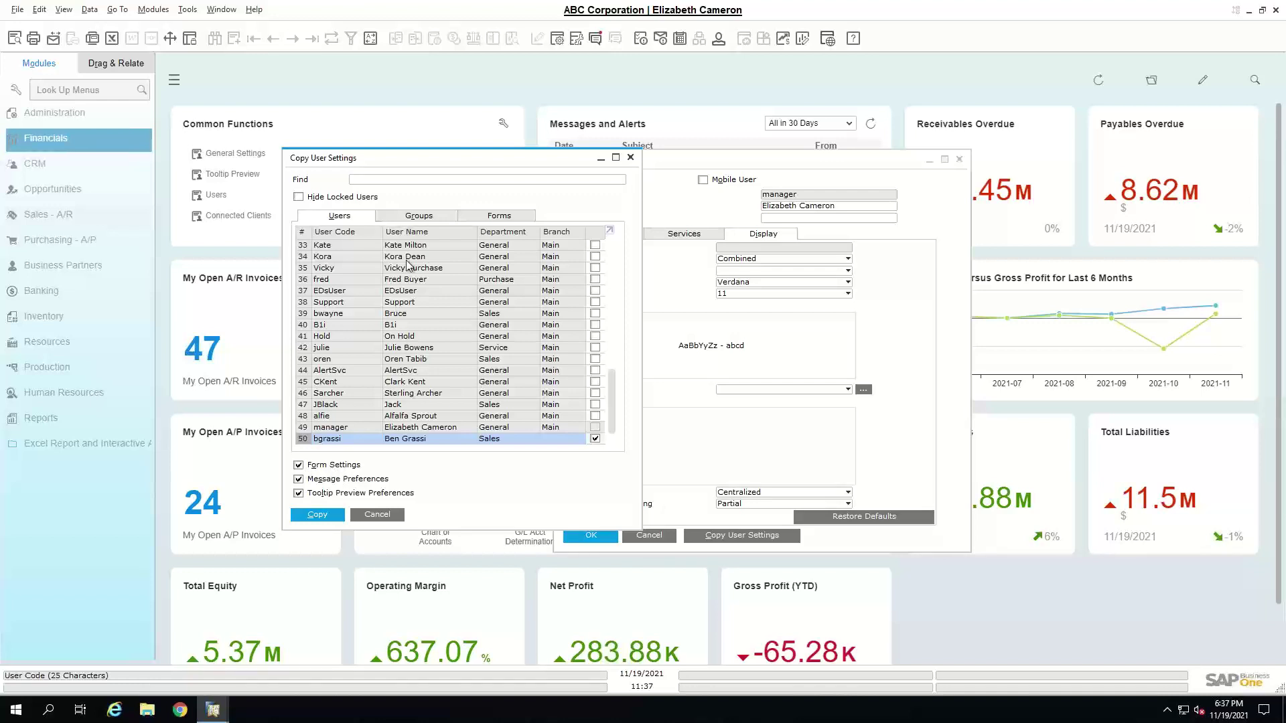
- Review the forms to be copied, then copy the settings and confirm the overwrite
click(481, 215)
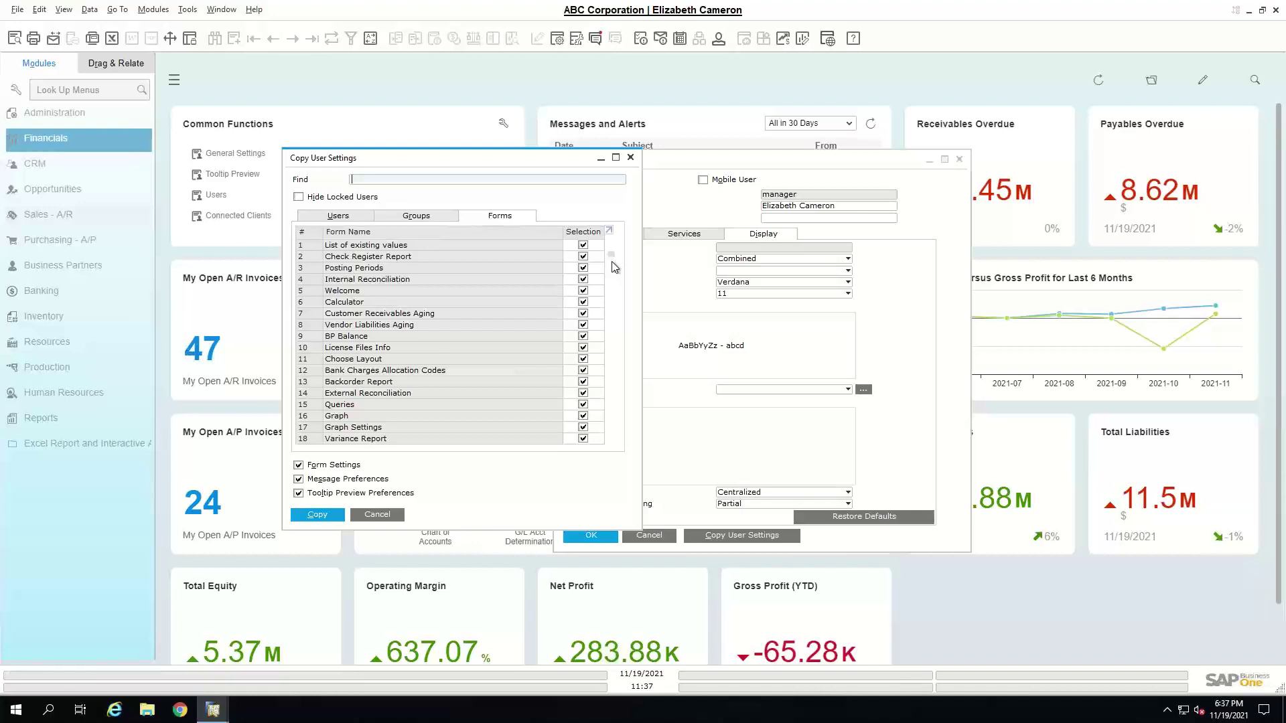
drag(613, 261, 607, 455)
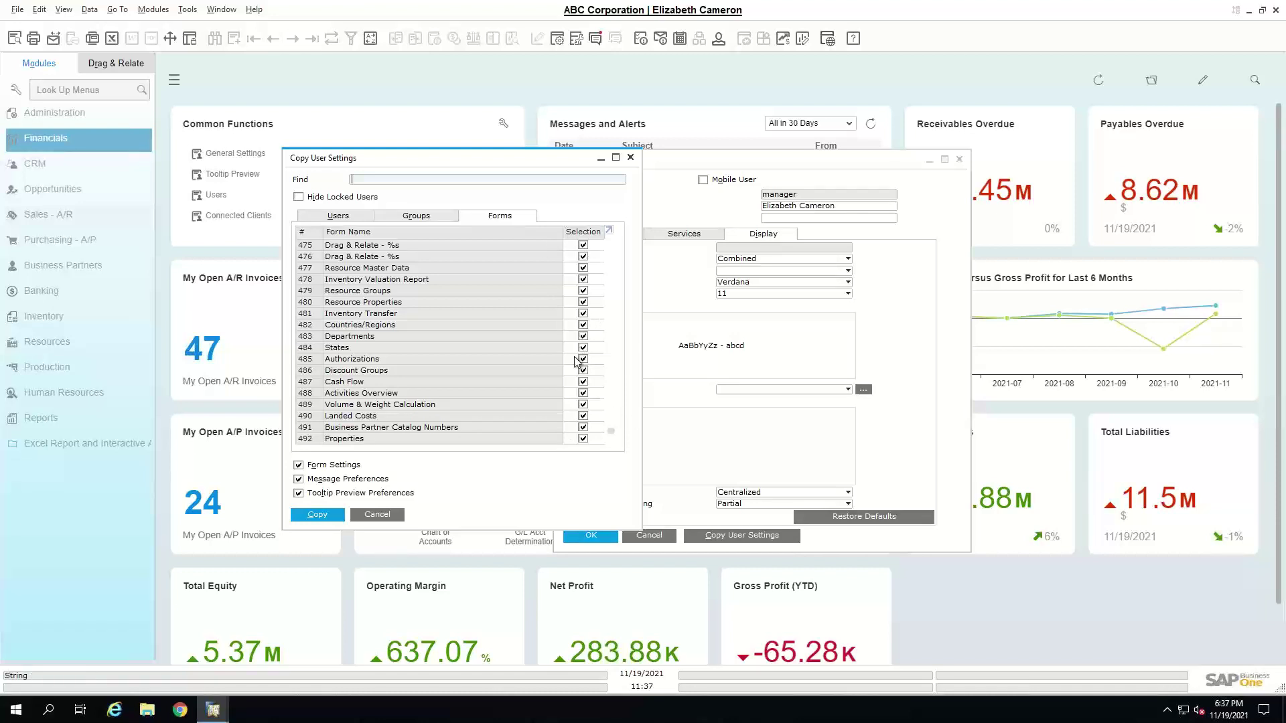
click(339, 216)
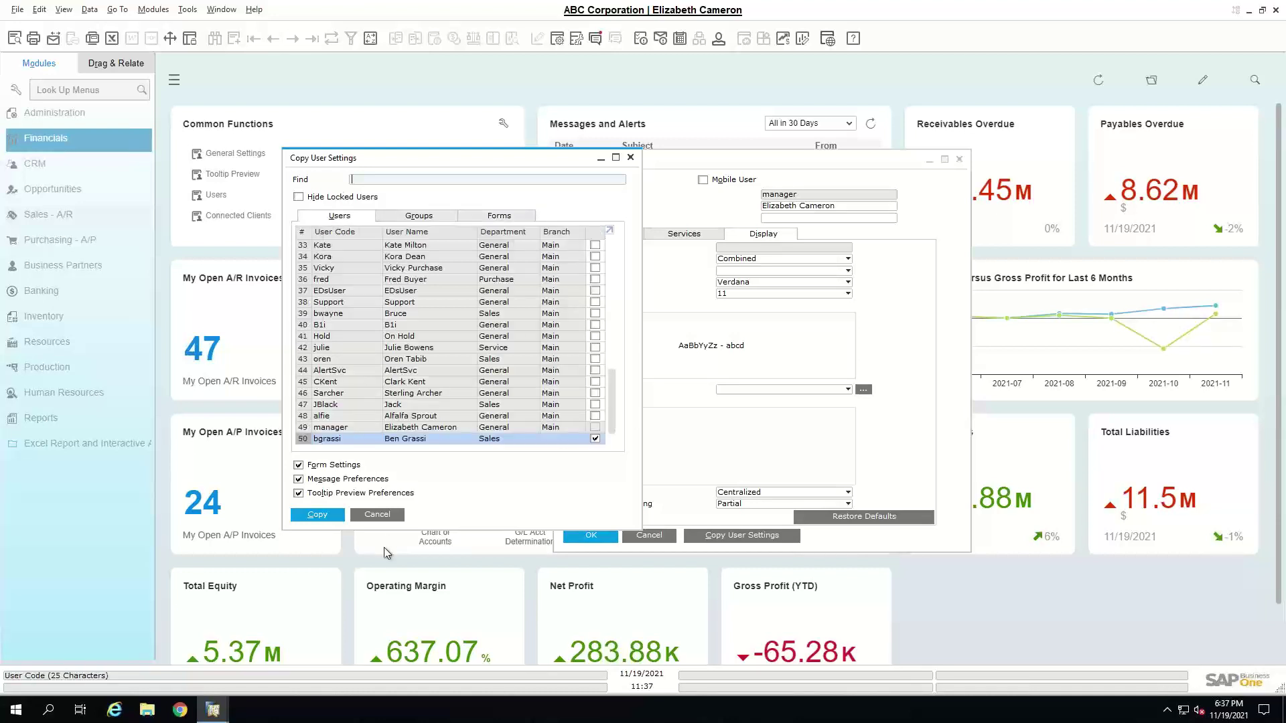
click(330, 520)
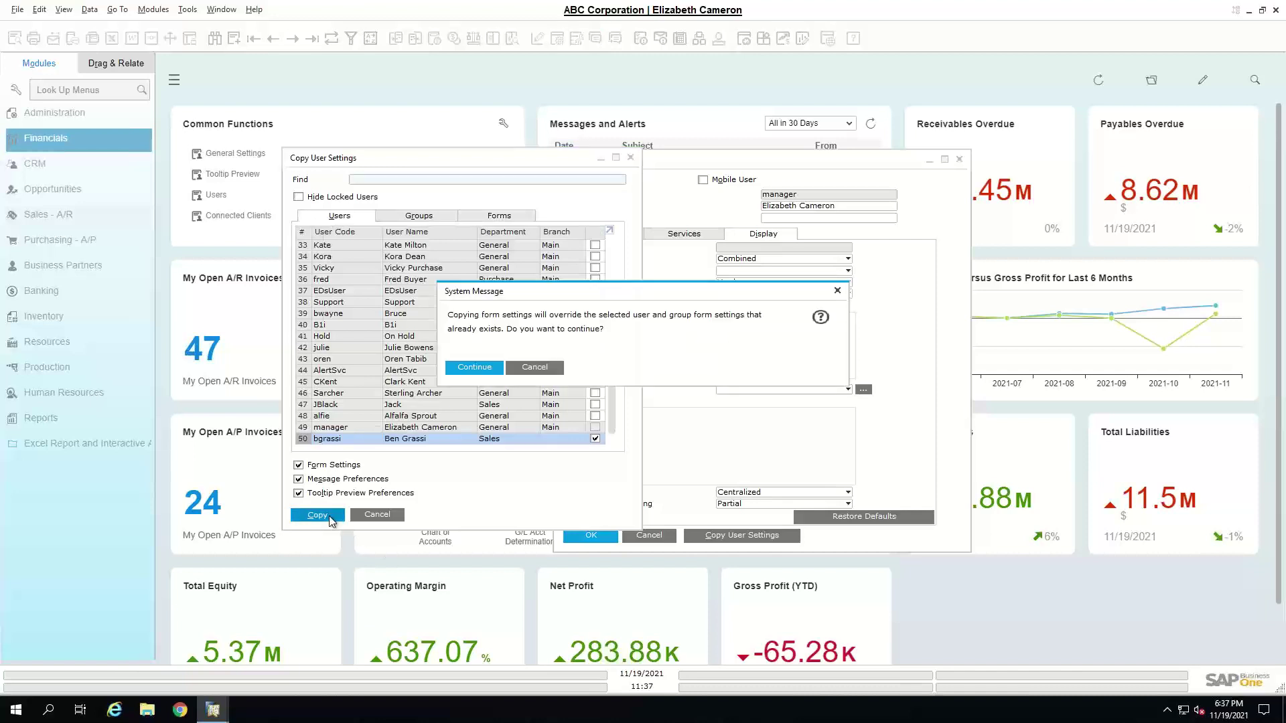
click(478, 370)
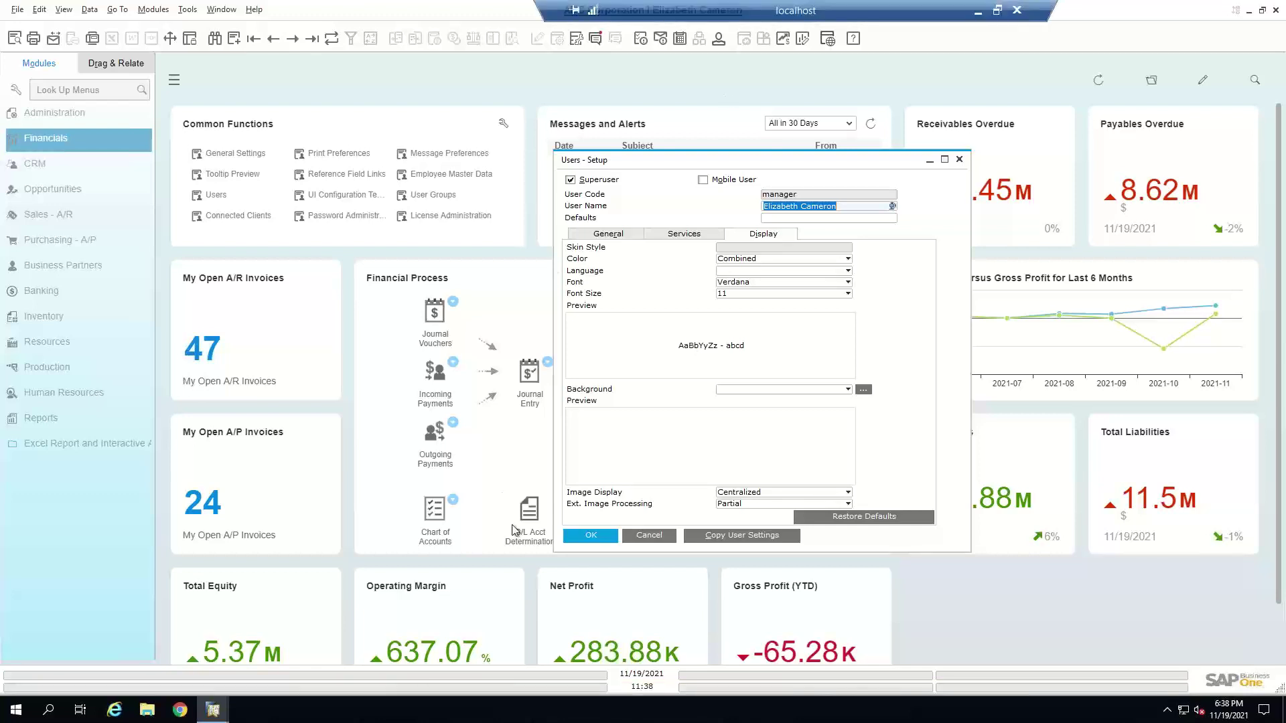
click(57, 221)
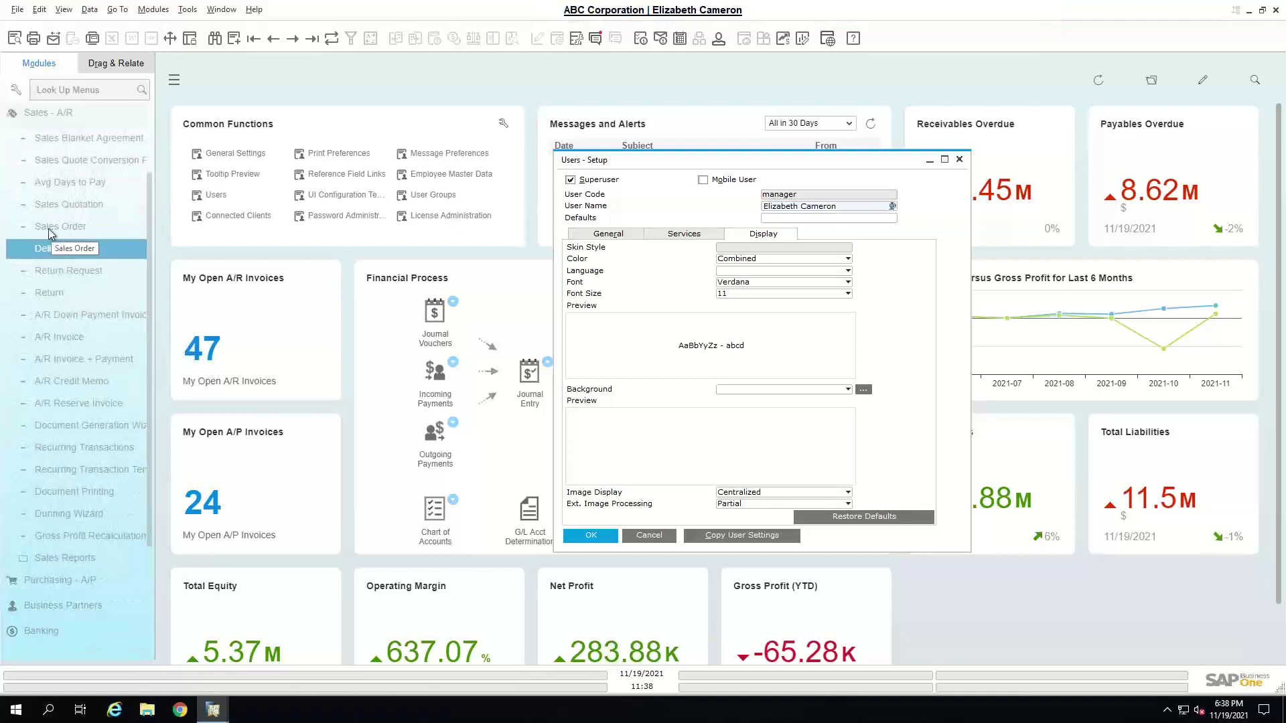
- Open a blank Sales Order and switch it into Edit Form UI mode
click(48, 228)
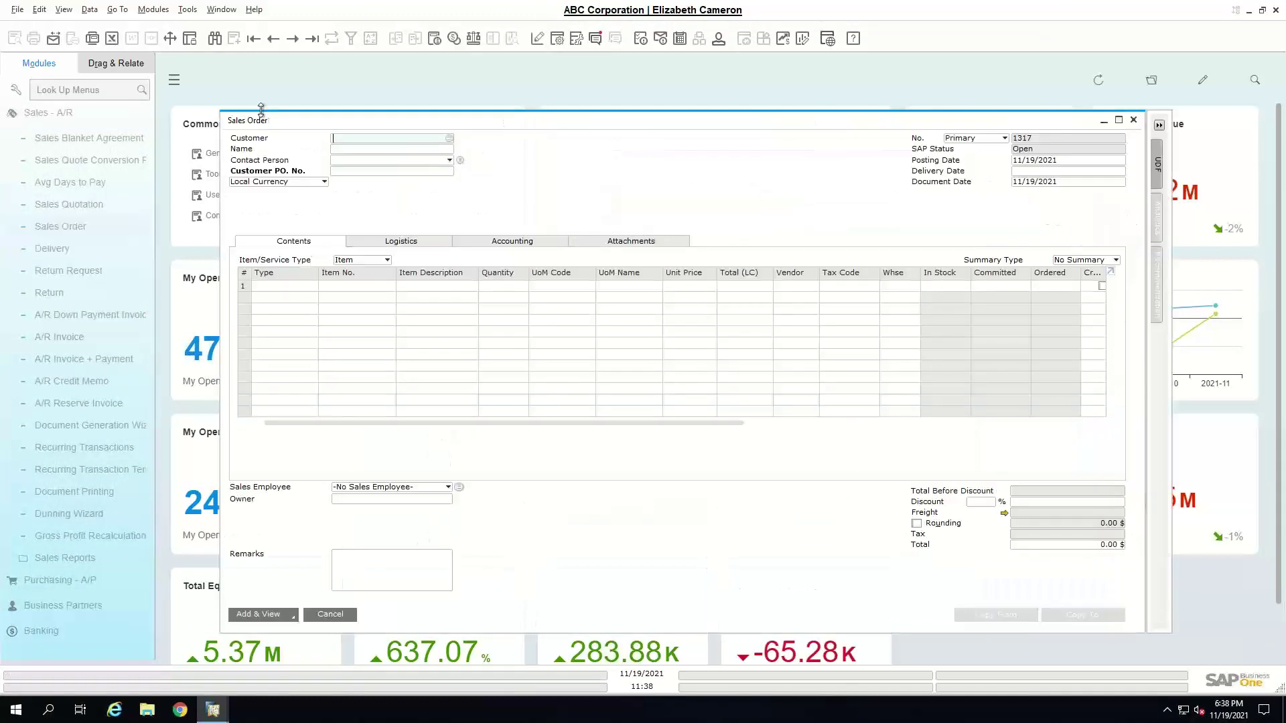
drag(367, 123, 245, 108)
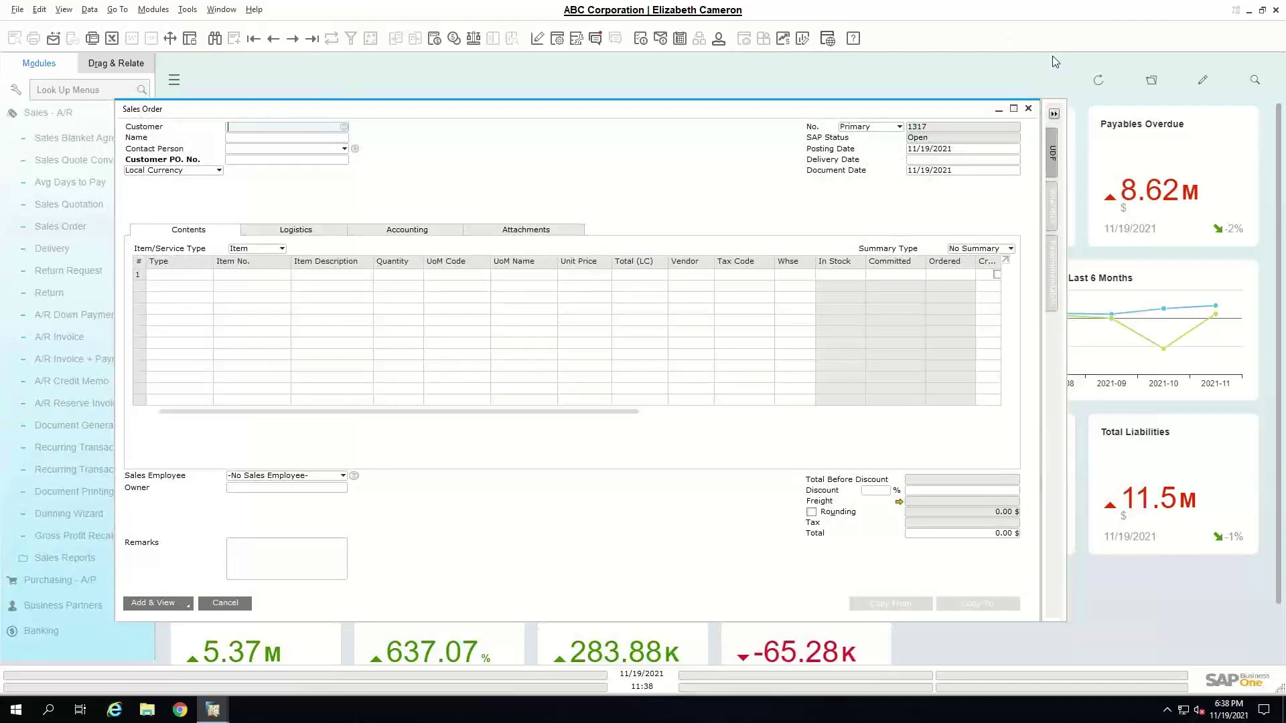
click(187, 11)
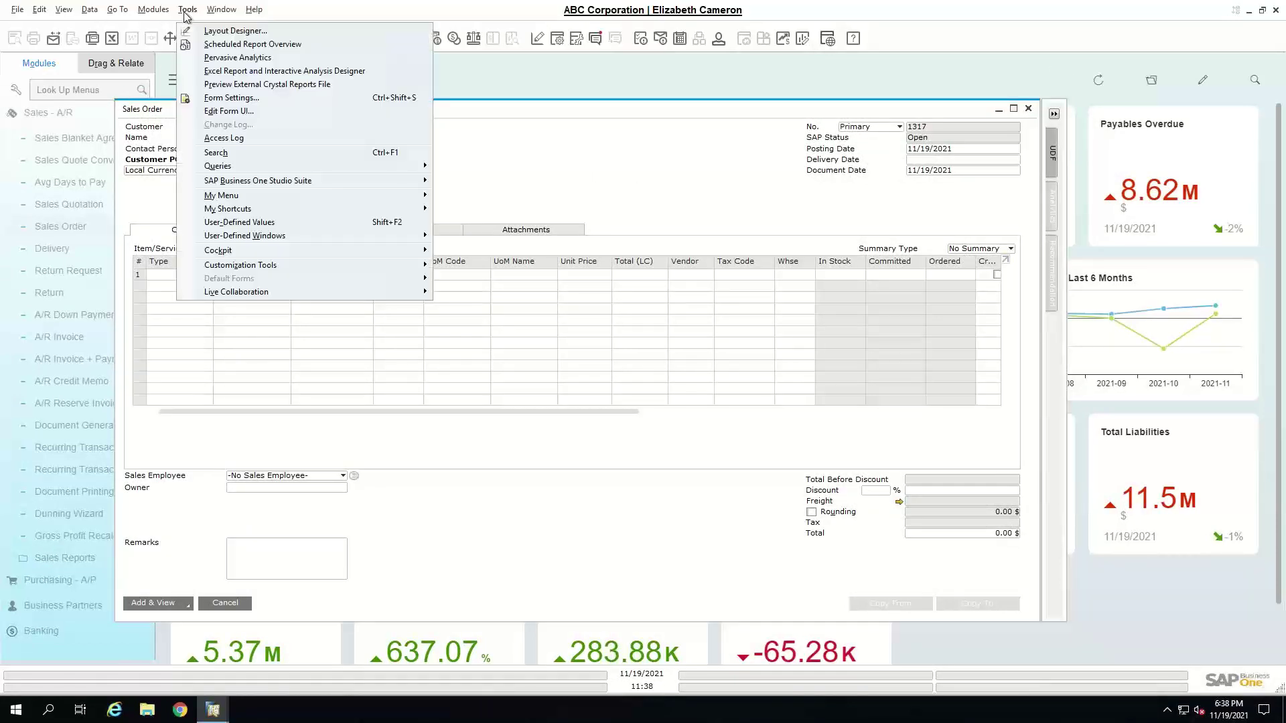
click(233, 111)
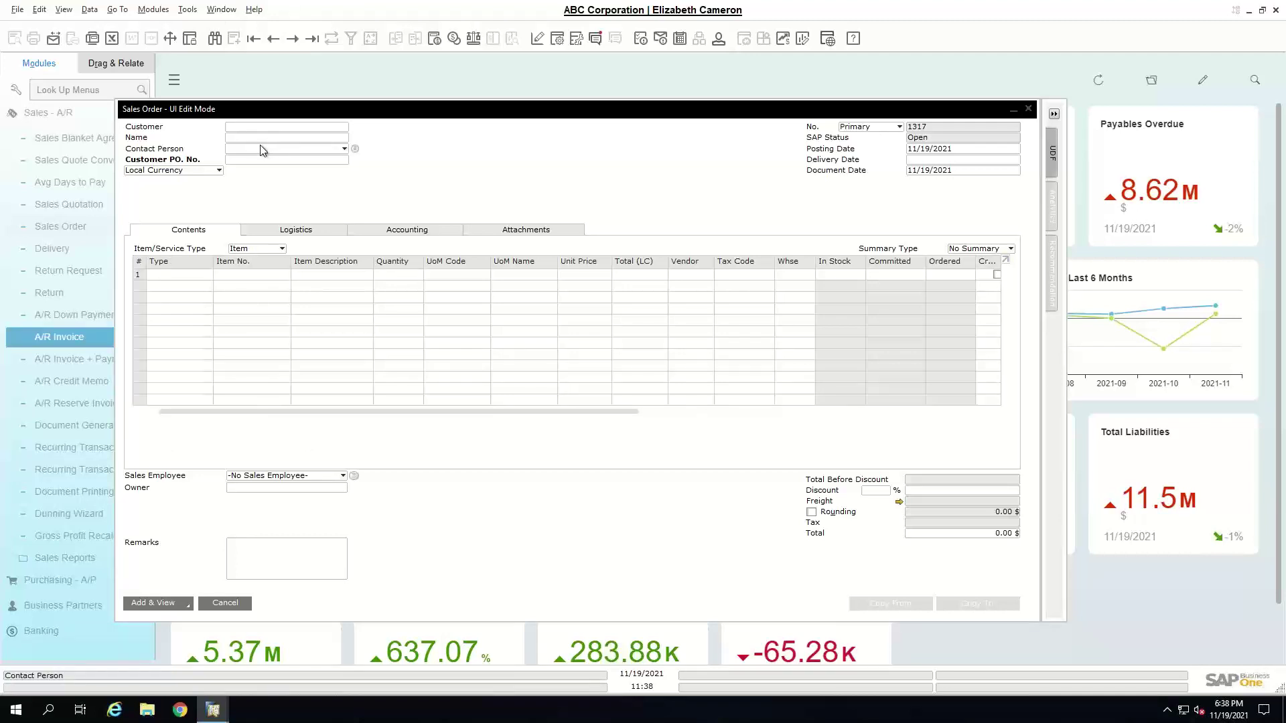
- On the Logistics tab, hide the Language field and Print Picking Sheet
click(191, 10)
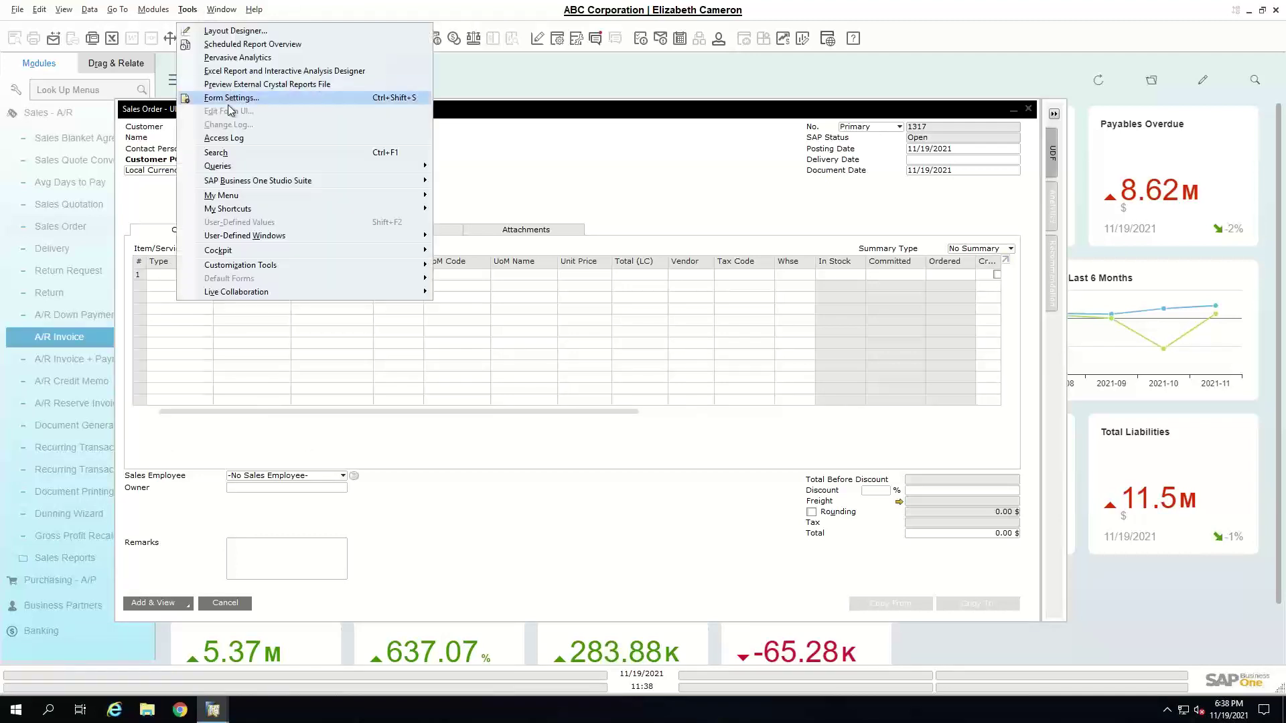
click(441, 166)
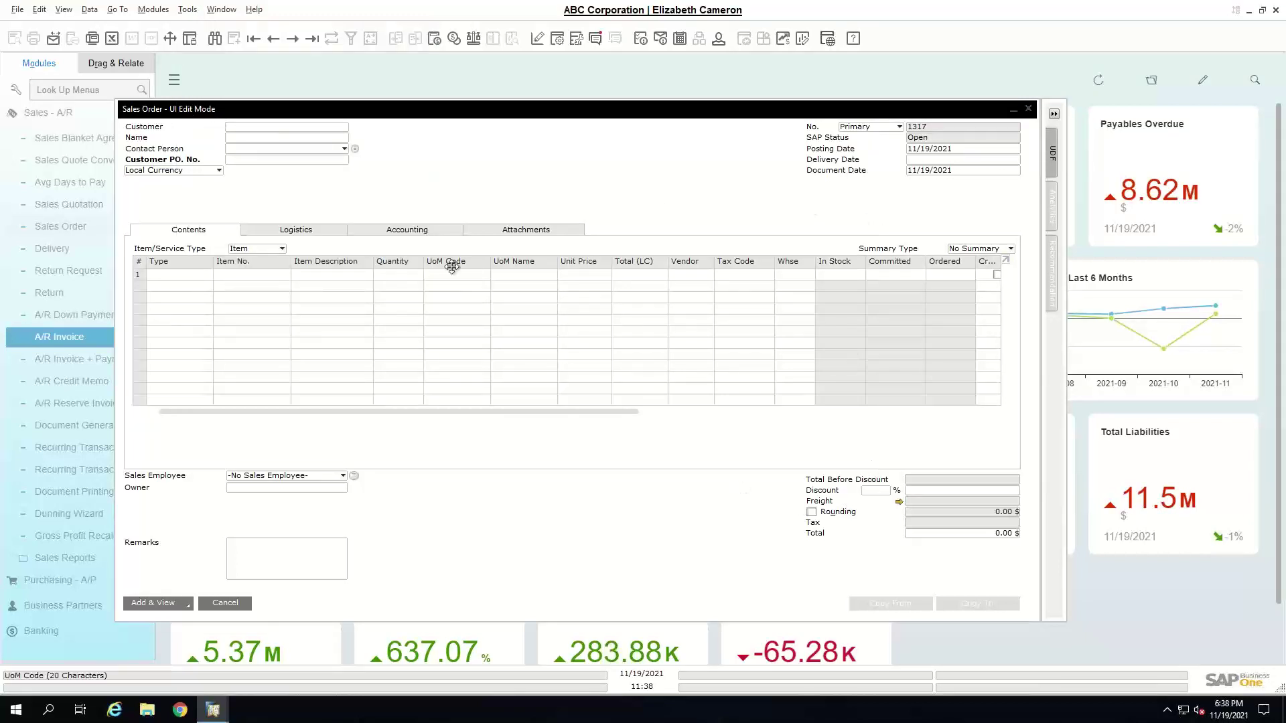
click(409, 231)
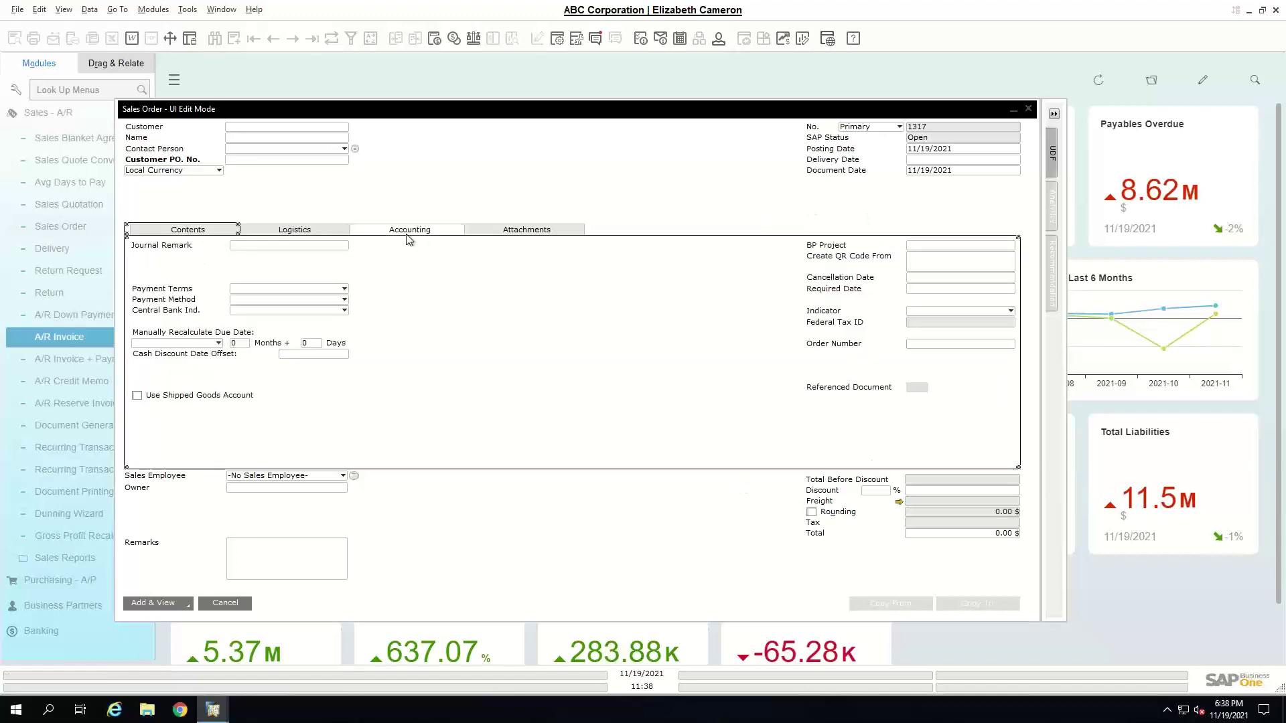
click(261, 231)
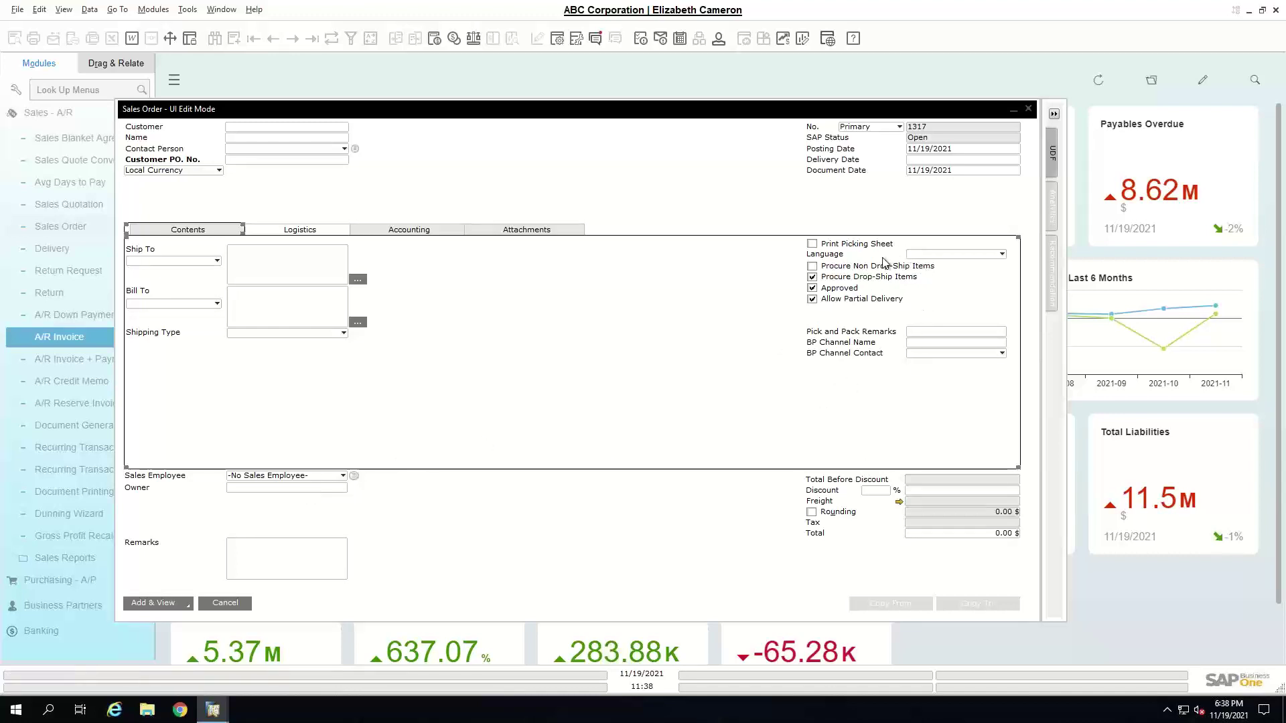
right_click(913, 258)
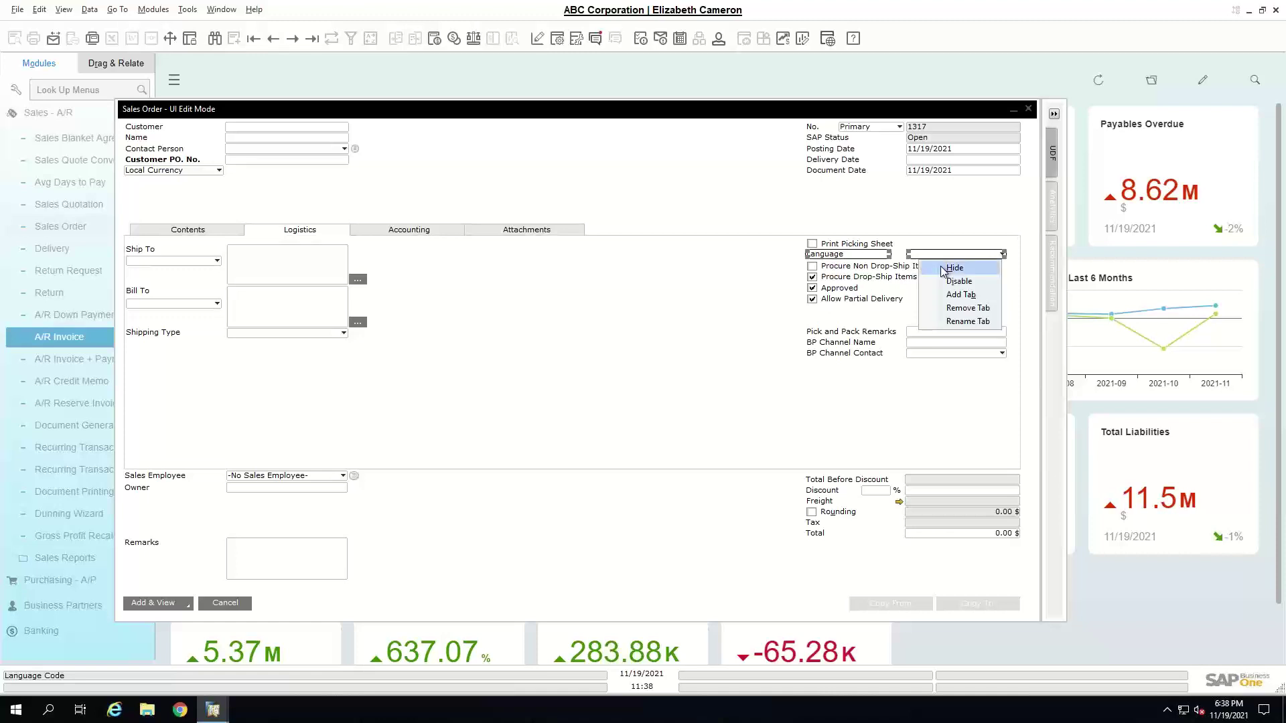
click(942, 268)
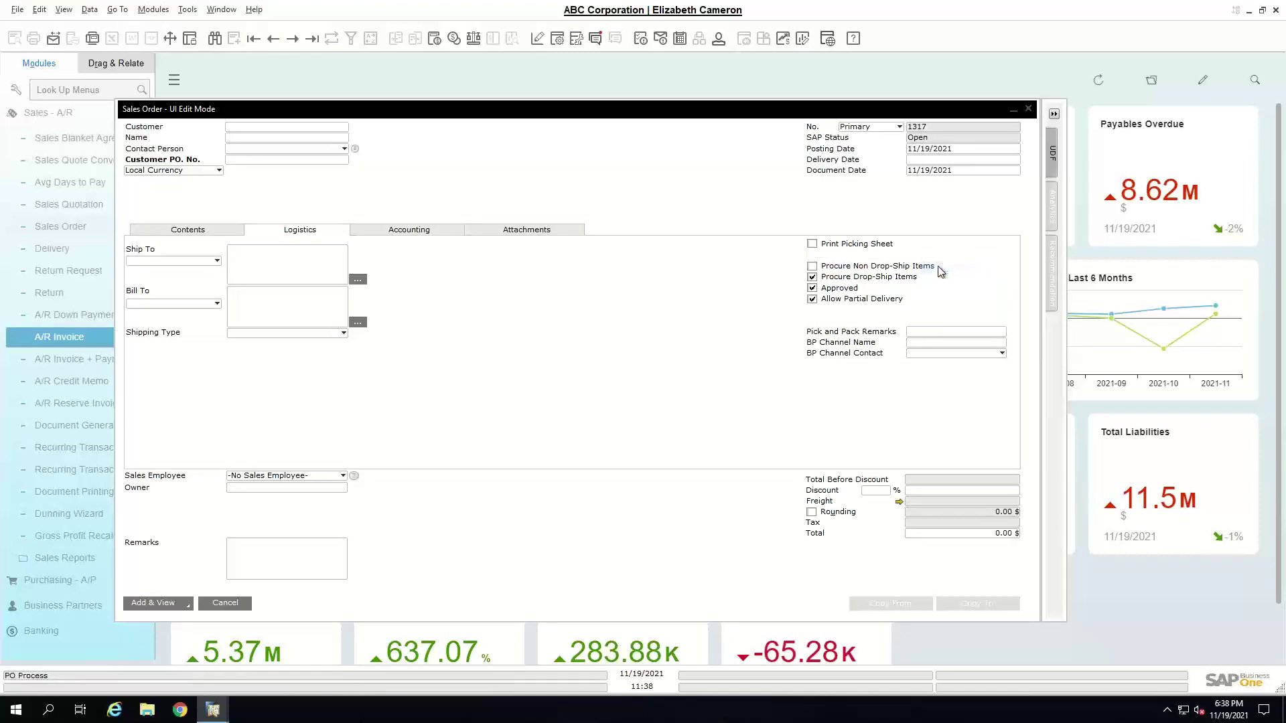
right_click(846, 252)
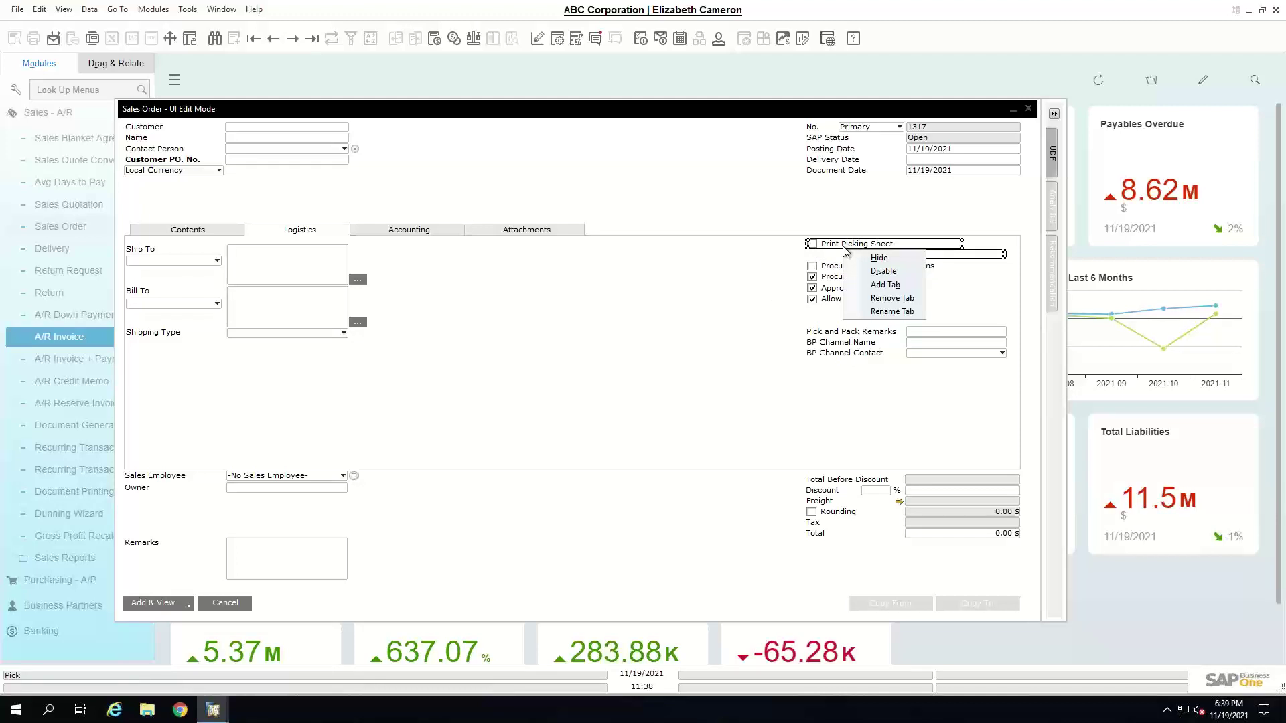
click(877, 257)
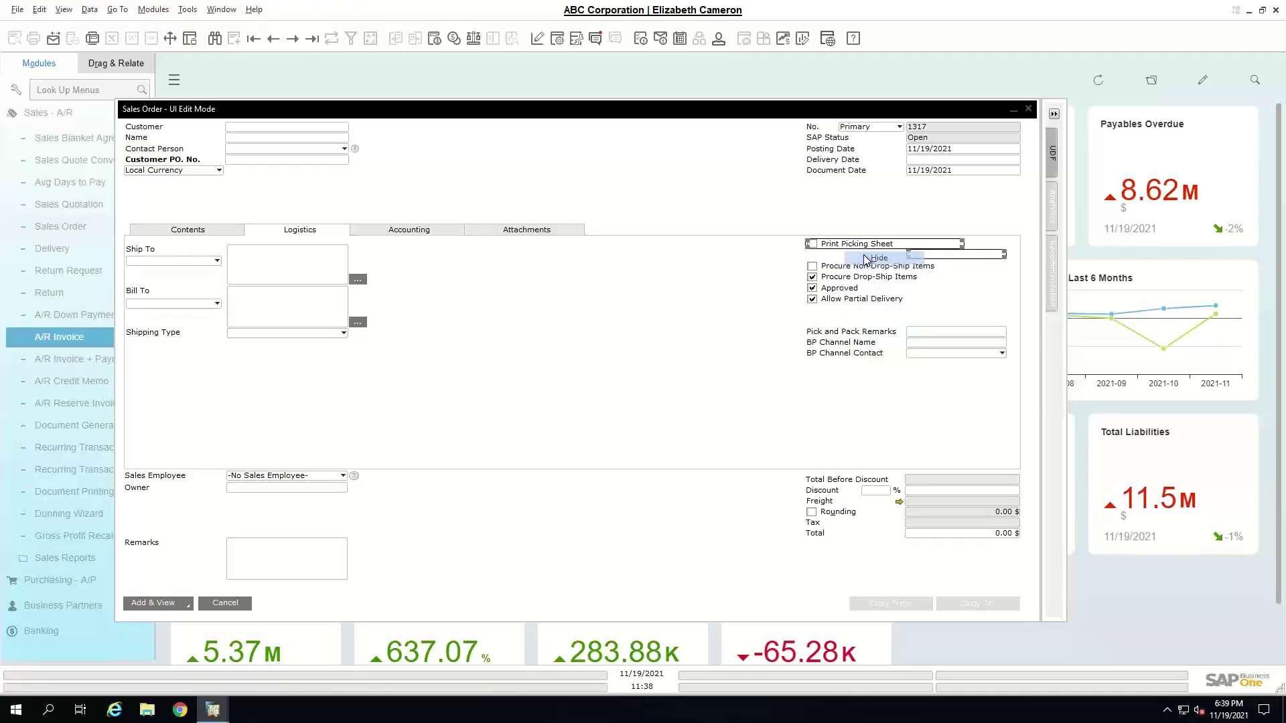
- Disable the BP Channel Name field and show the user-defined fields panel
click(928, 343)
right_click(929, 347)
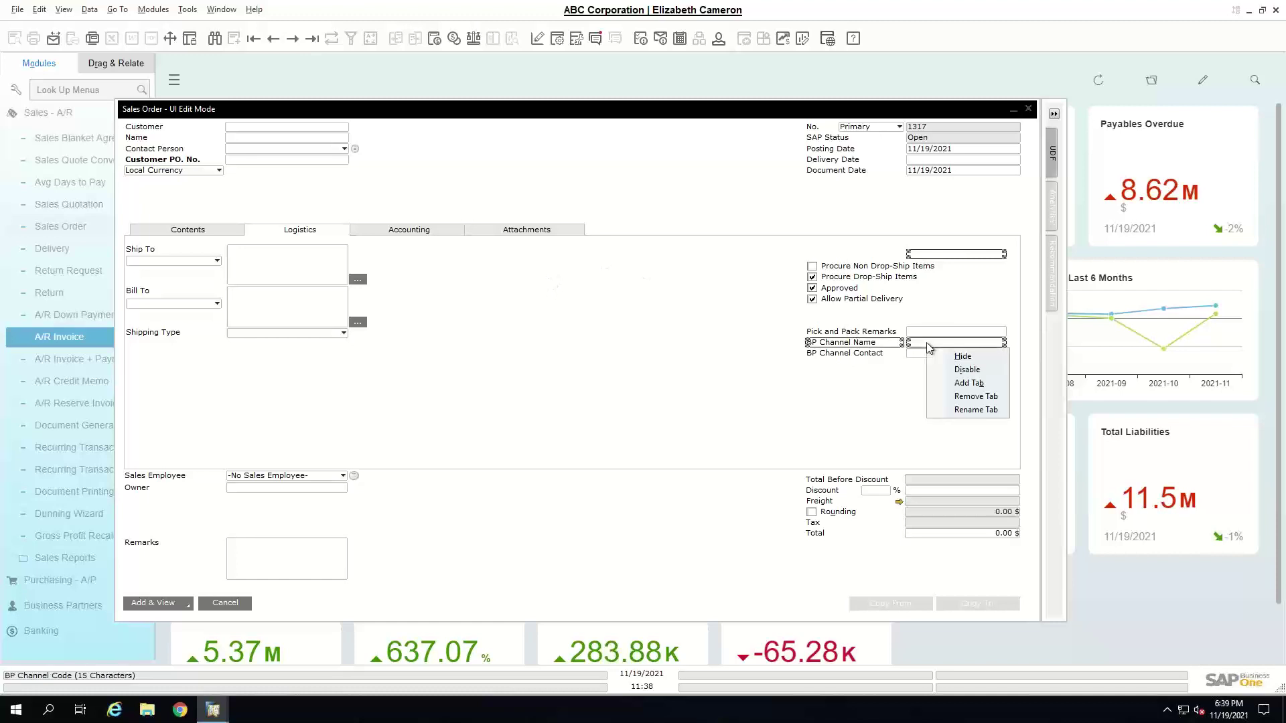
click(957, 372)
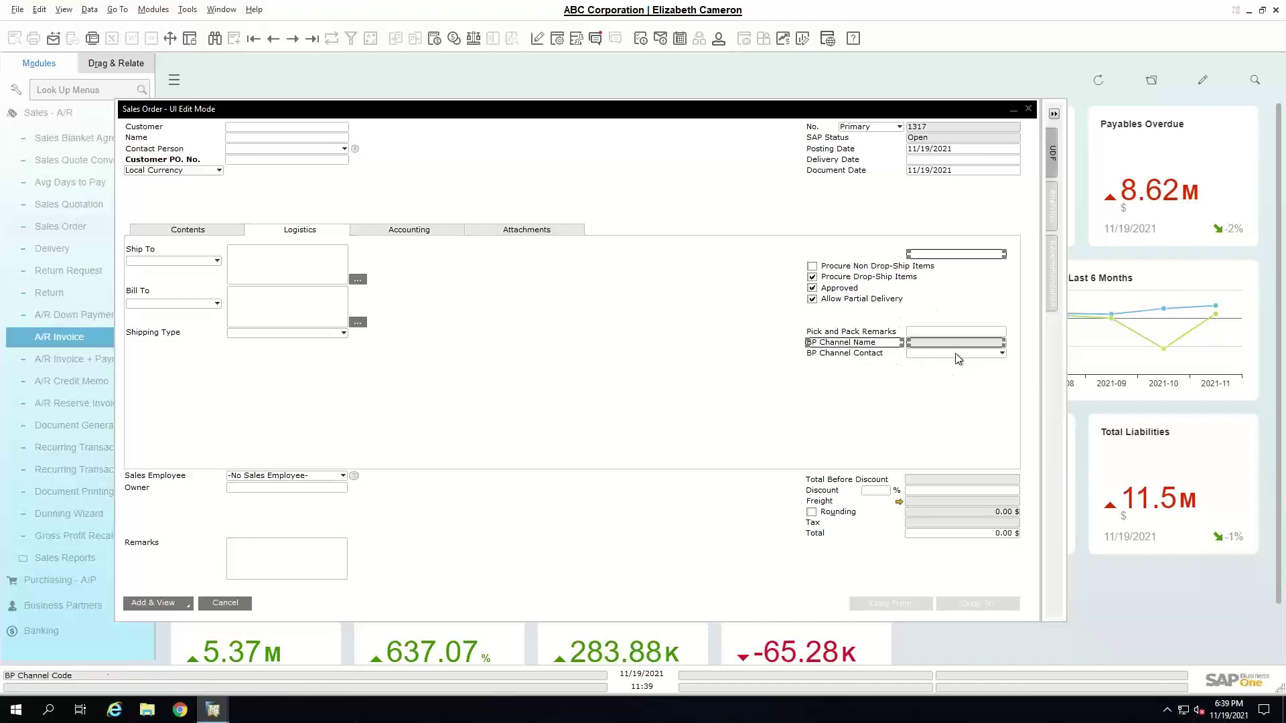
click(1053, 164)
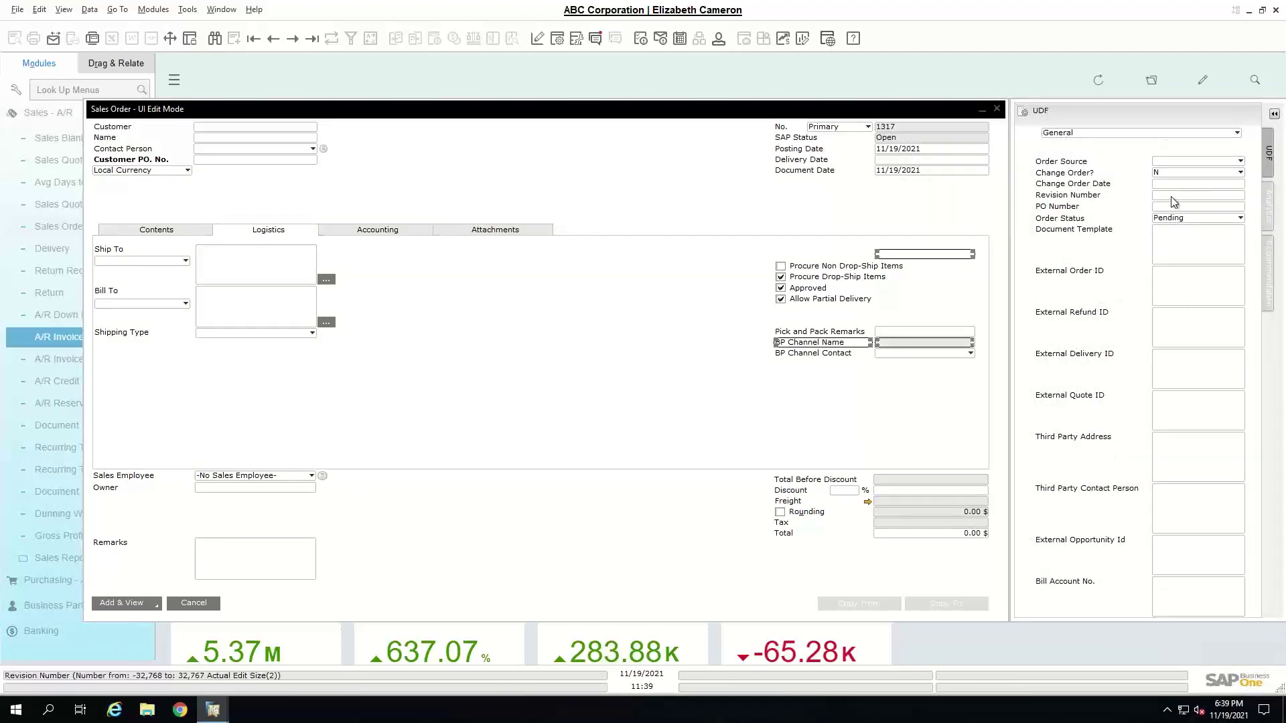
- Place Revision Number on the Sales Order header, align its label, and collapse the UDF panel
drag(1174, 201, 892, 184)
click(894, 183)
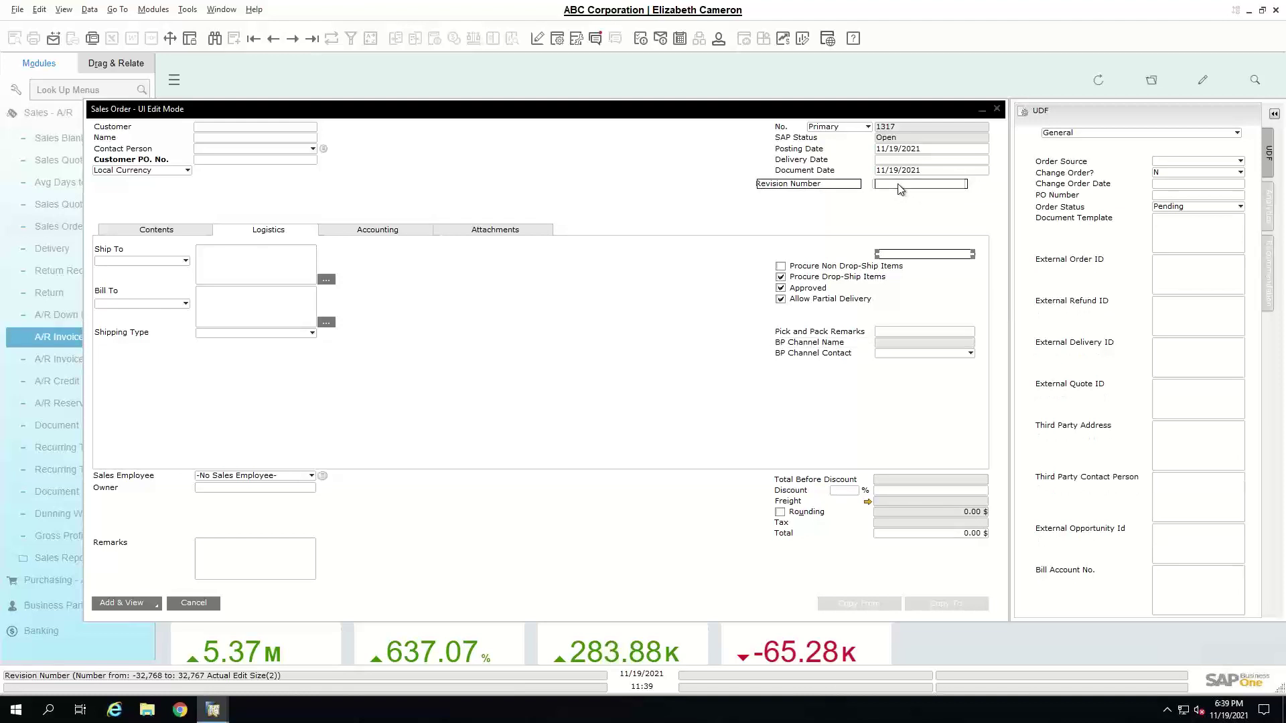
click(811, 181)
drag(754, 182, 772, 182)
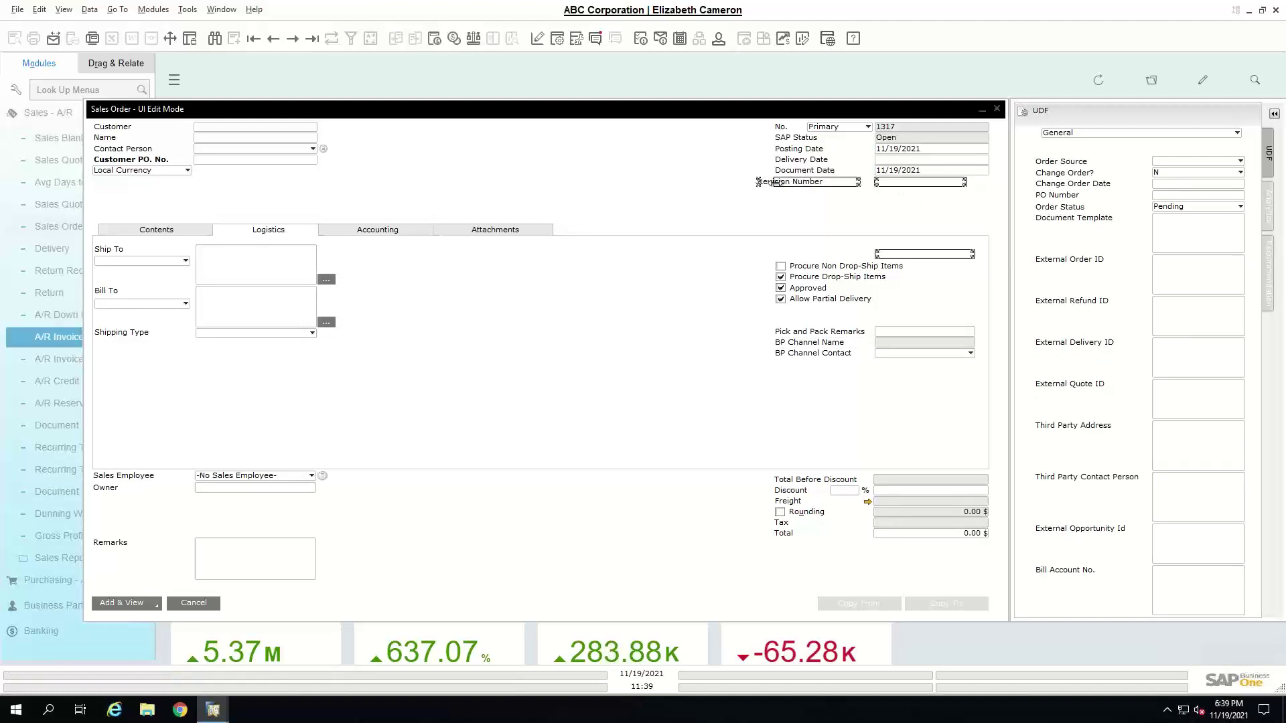
click(730, 199)
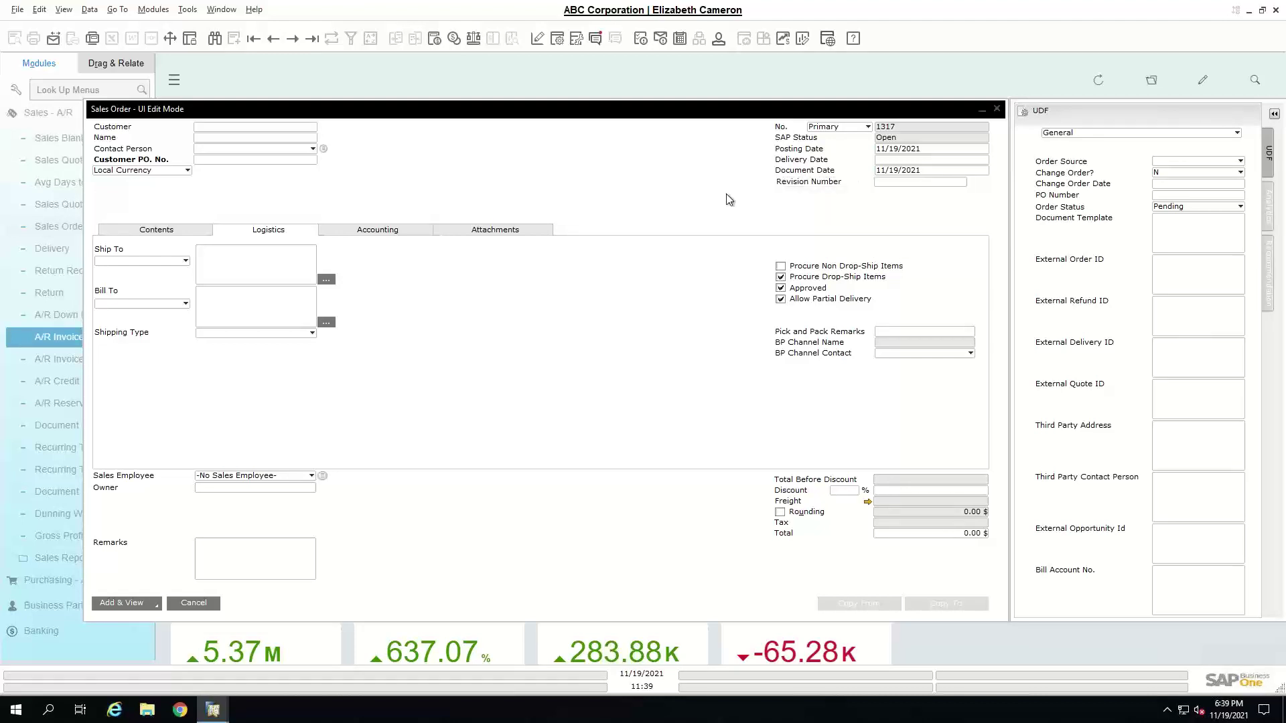
click(1274, 114)
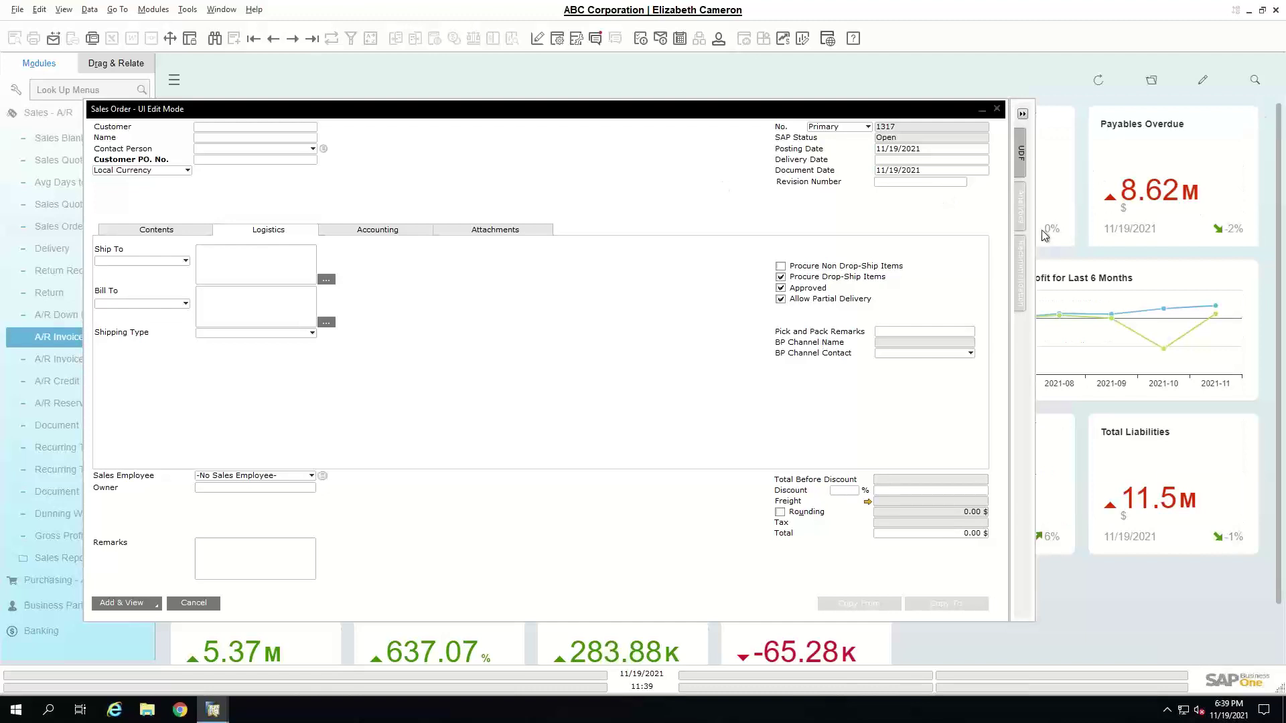
- Save the form layout, leave UI Edit Mode, and return to the Contents grid
right_click(565, 173)
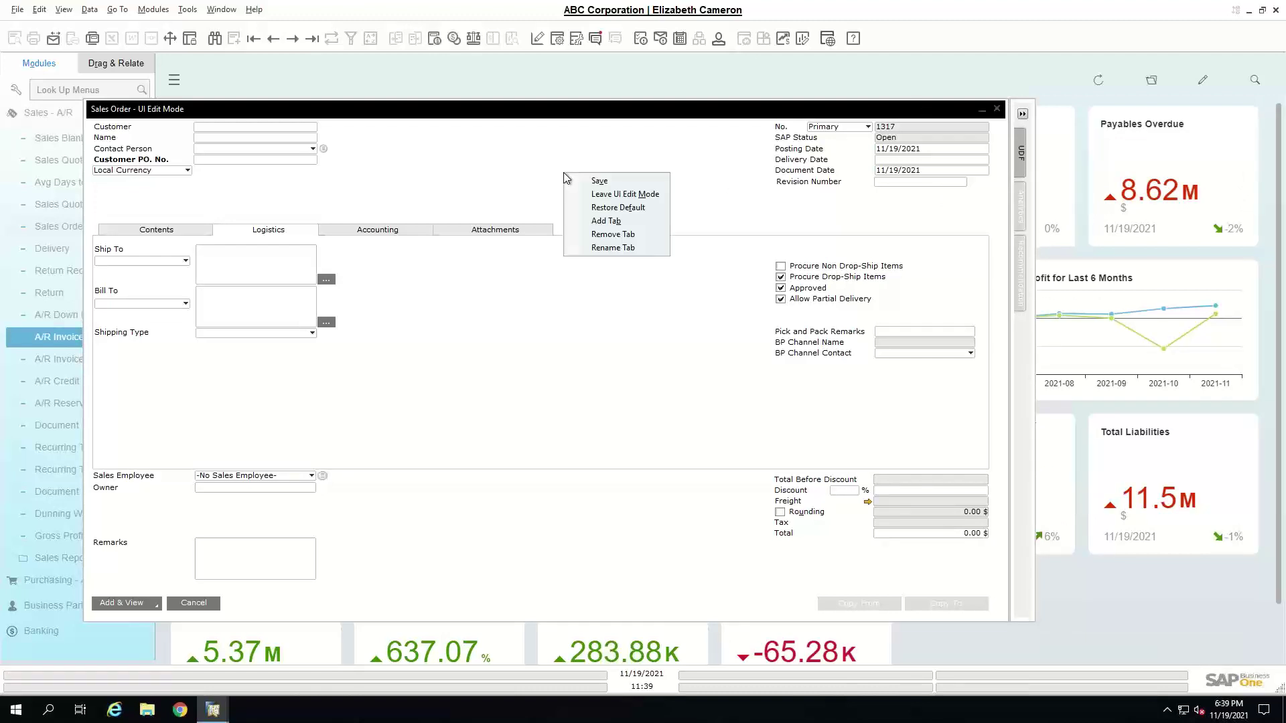
click(587, 182)
right_click(586, 182)
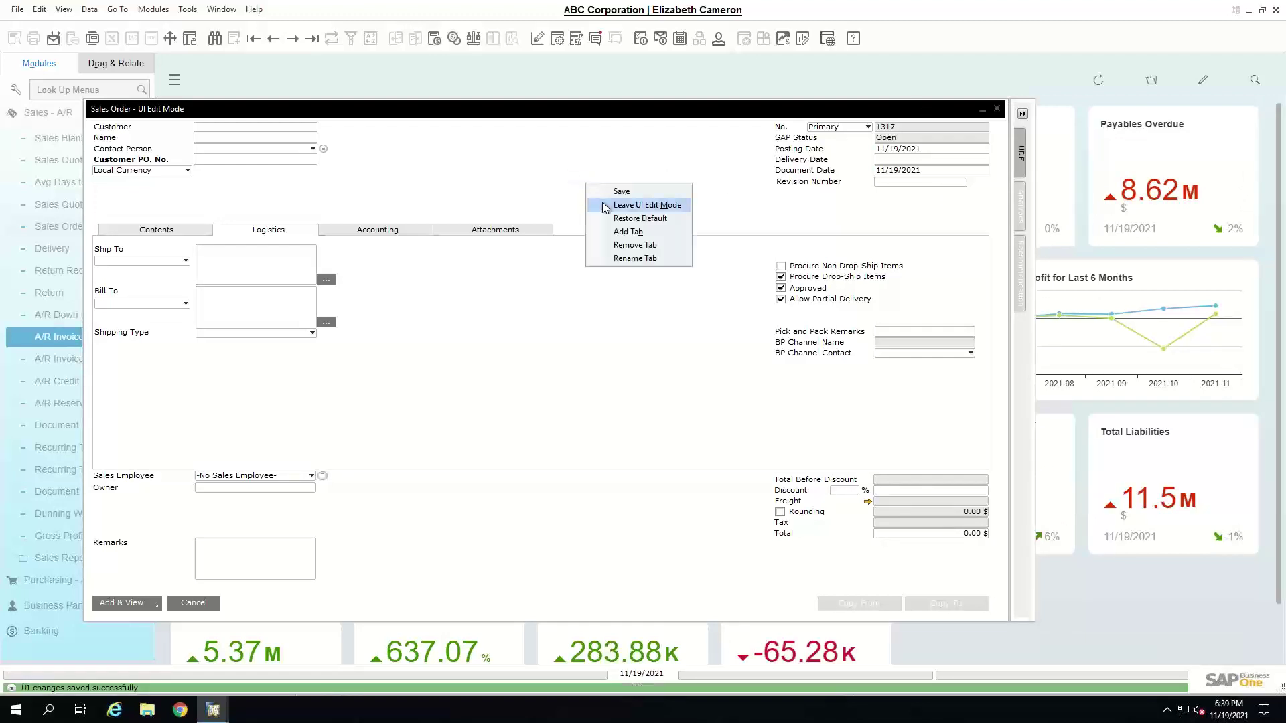
click(601, 203)
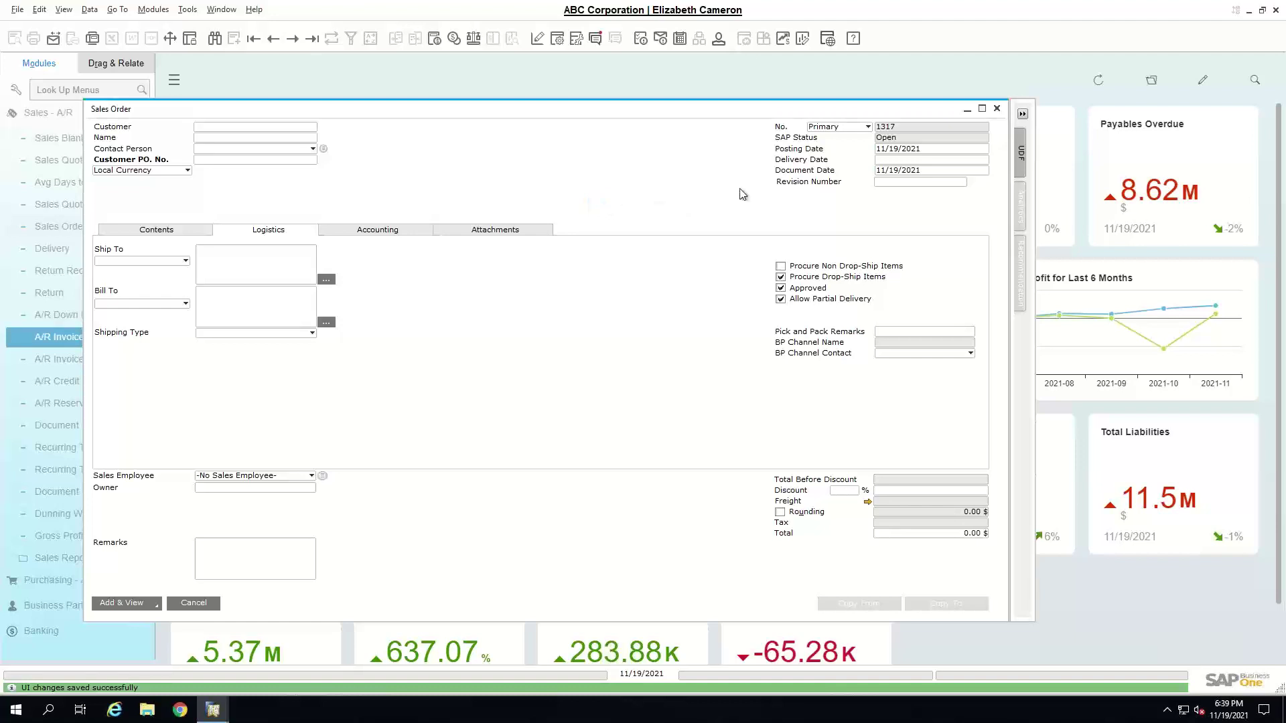
click(148, 232)
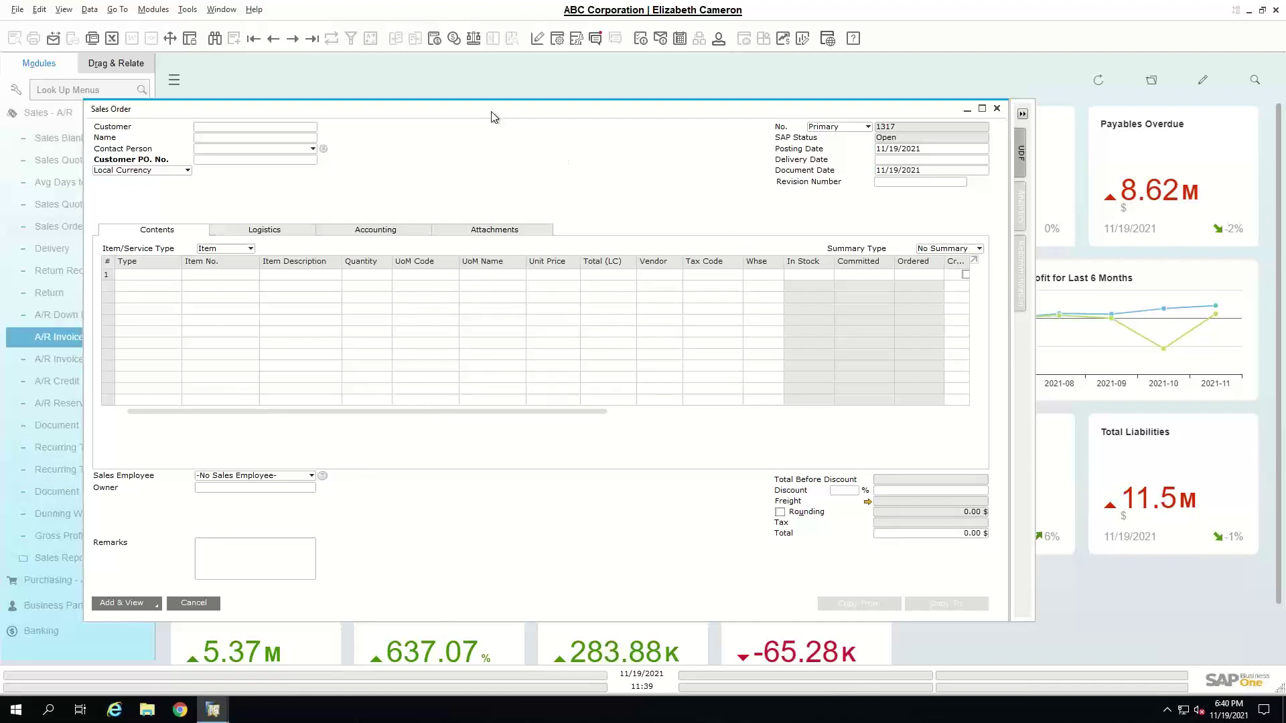
drag(491, 111, 573, 115)
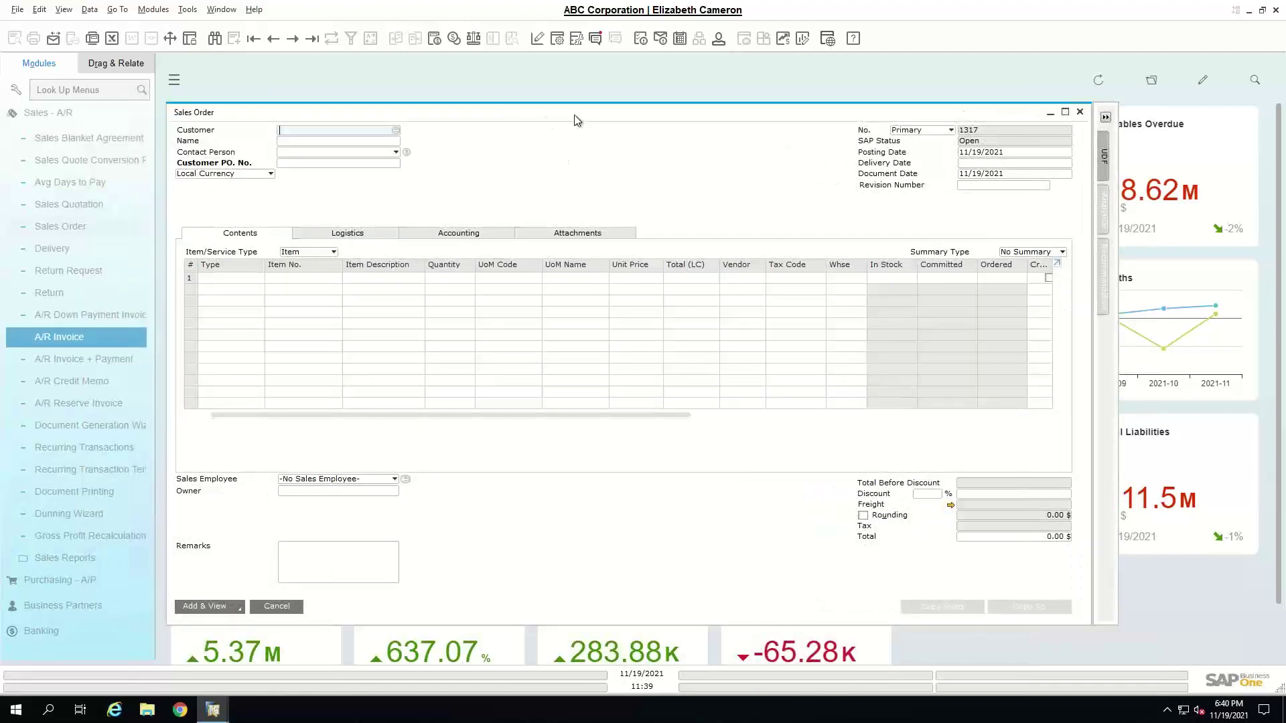
- Find 'ui con' in Look Up Menus and open UI Configuration Template
click(107, 115)
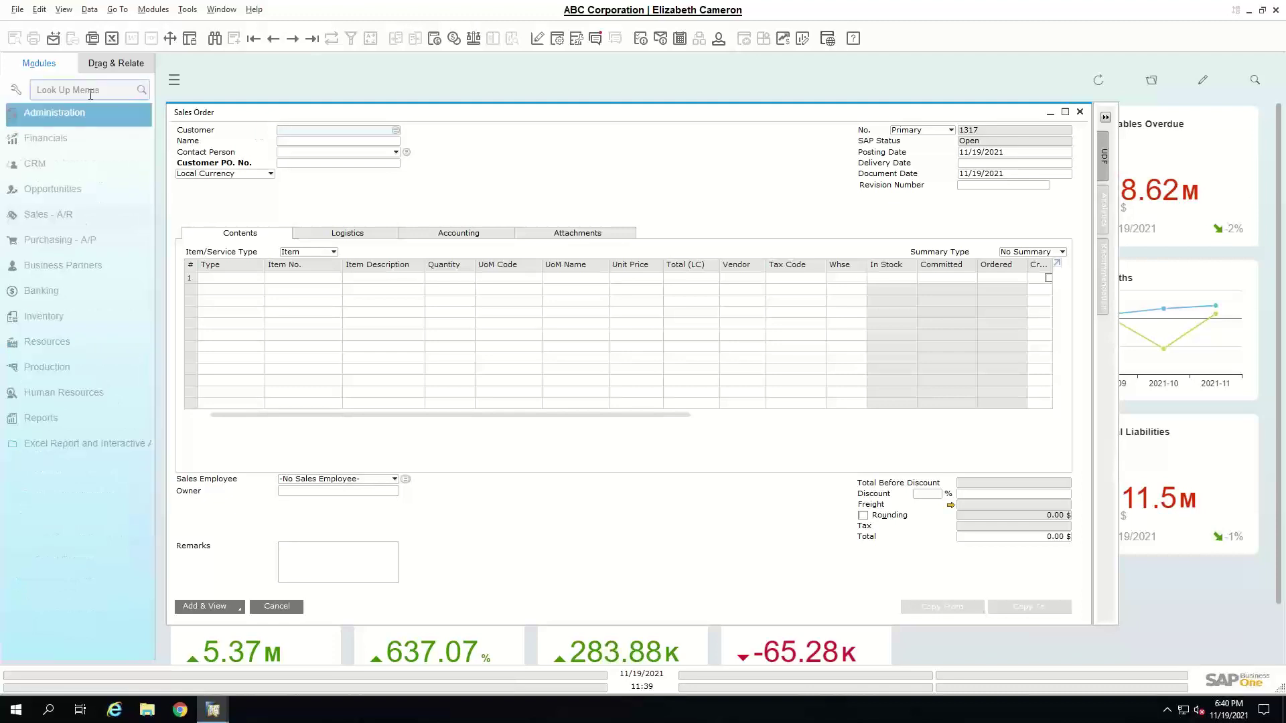
click(91, 91)
text(ui conf)
click(91, 161)
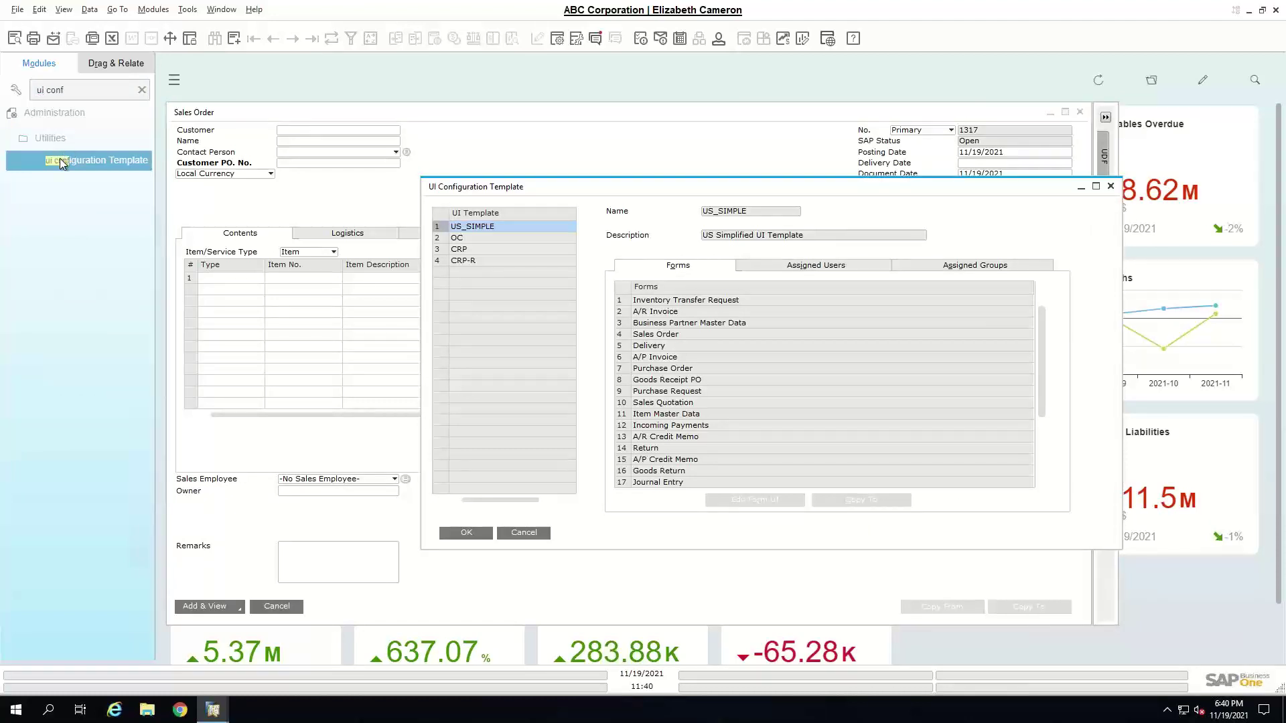
drag(481, 191, 426, 165)
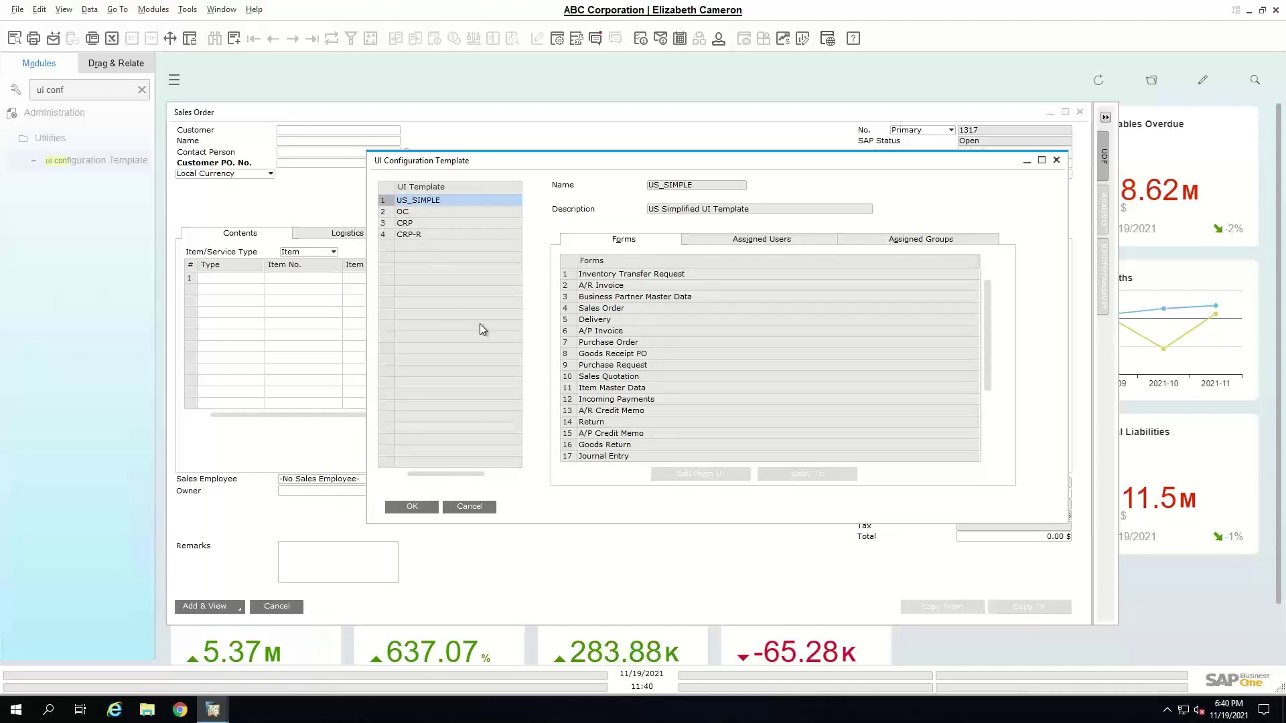
- Review the OC template and its Assigned Users, then select US_SIMPLE and A/R Invoice
click(388, 212)
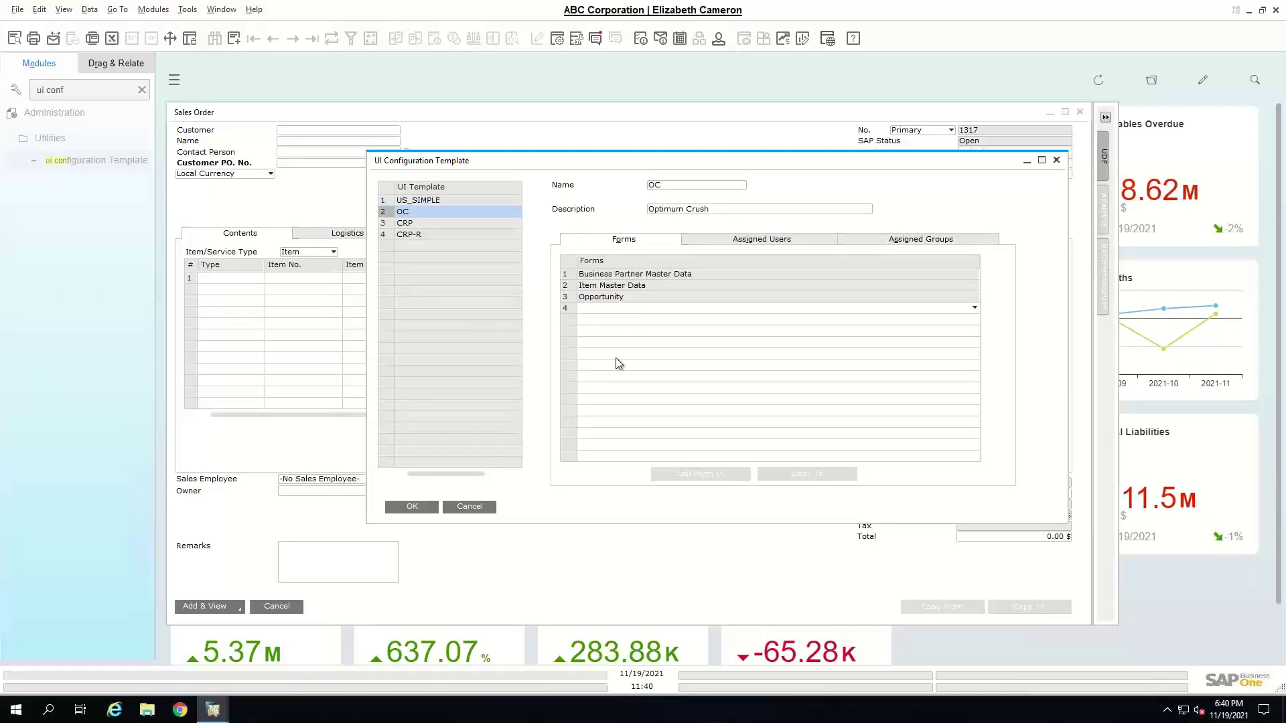
click(758, 241)
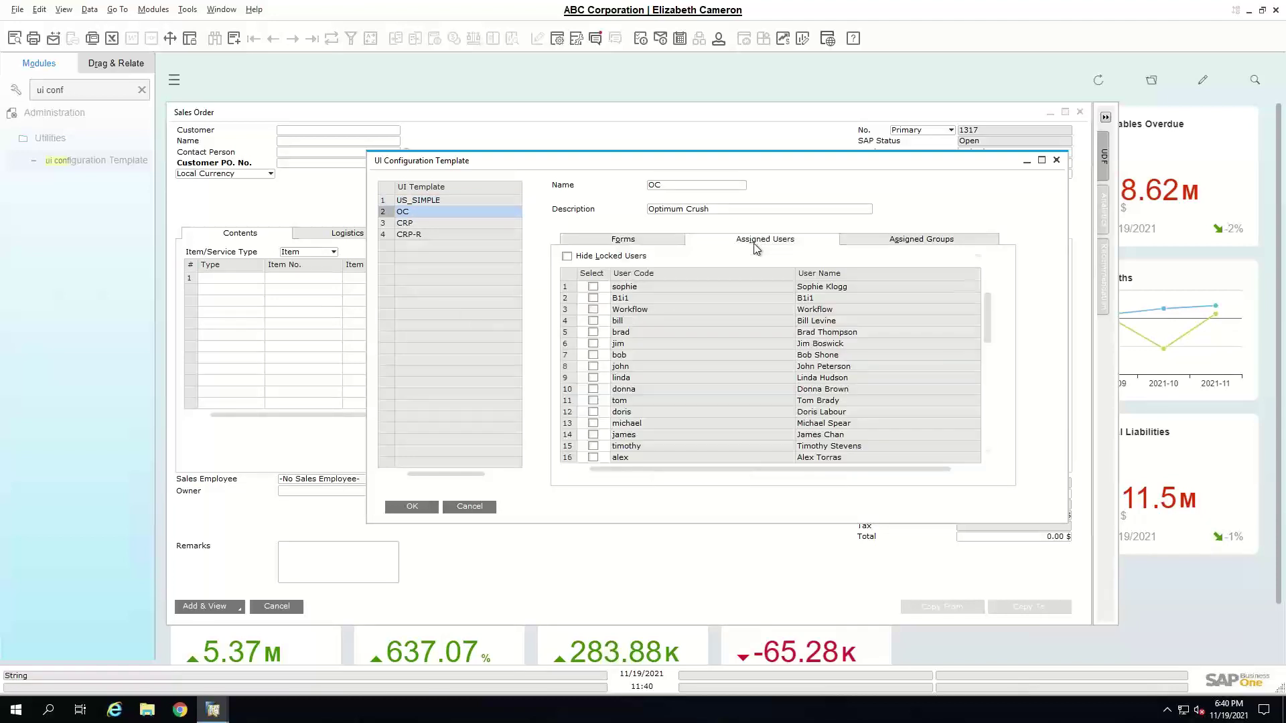
scroll(583, 324, down, 10)
click(623, 243)
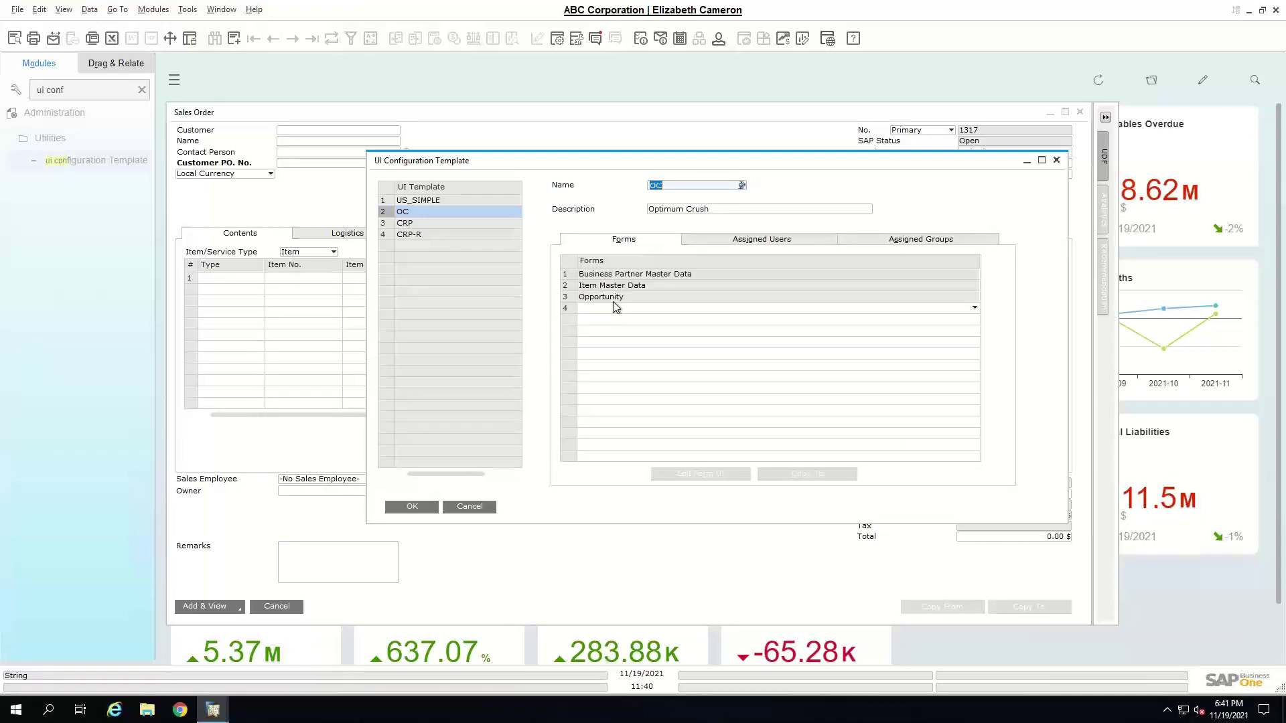
click(410, 200)
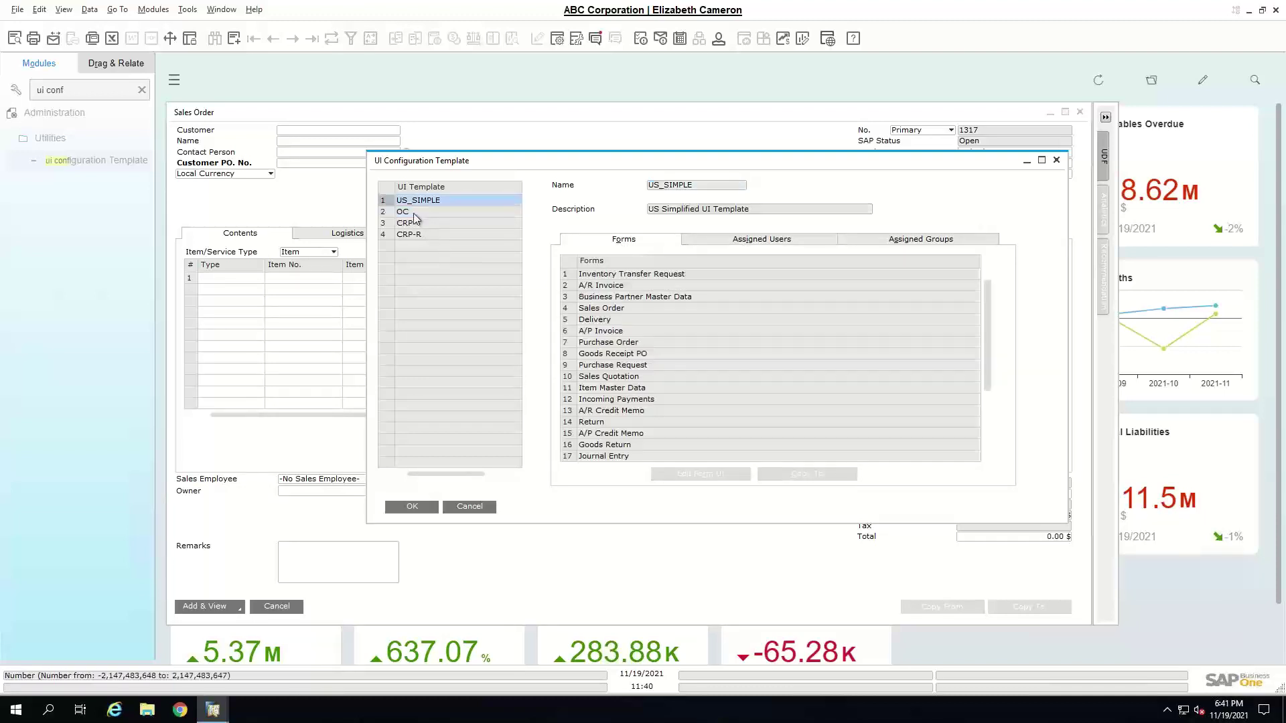
click(572, 275)
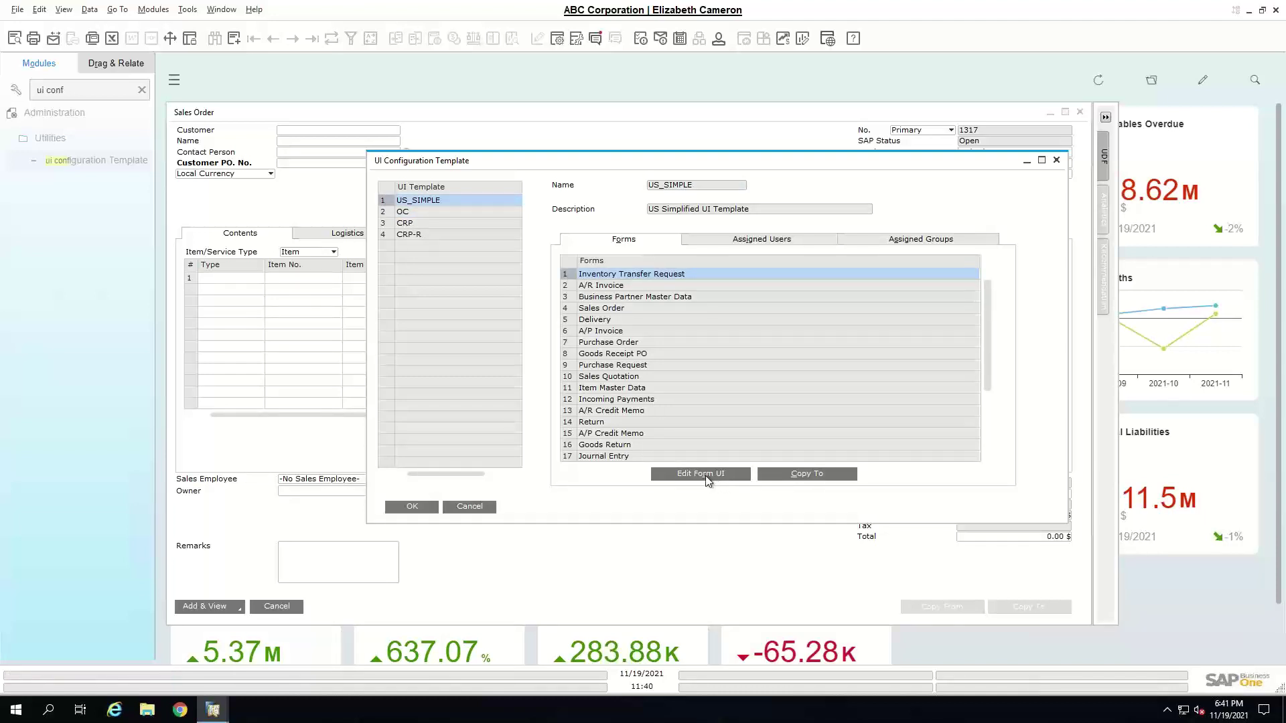
click(567, 286)
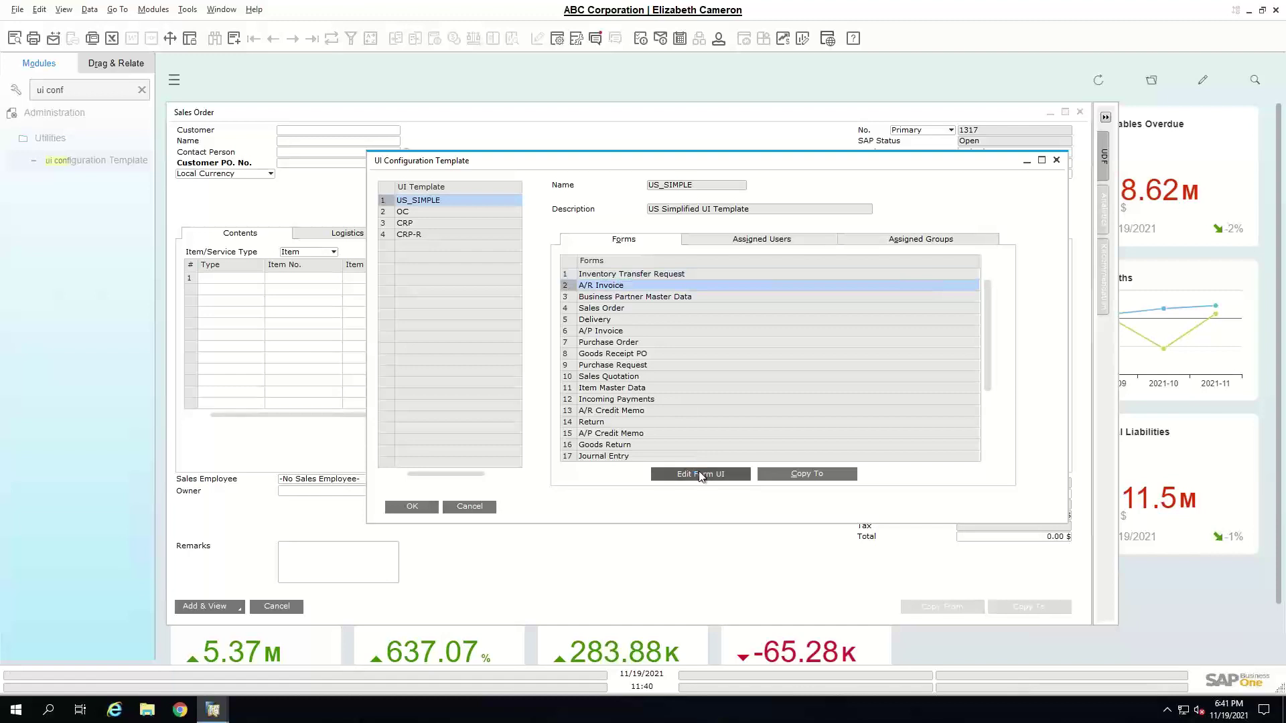
click(701, 475)
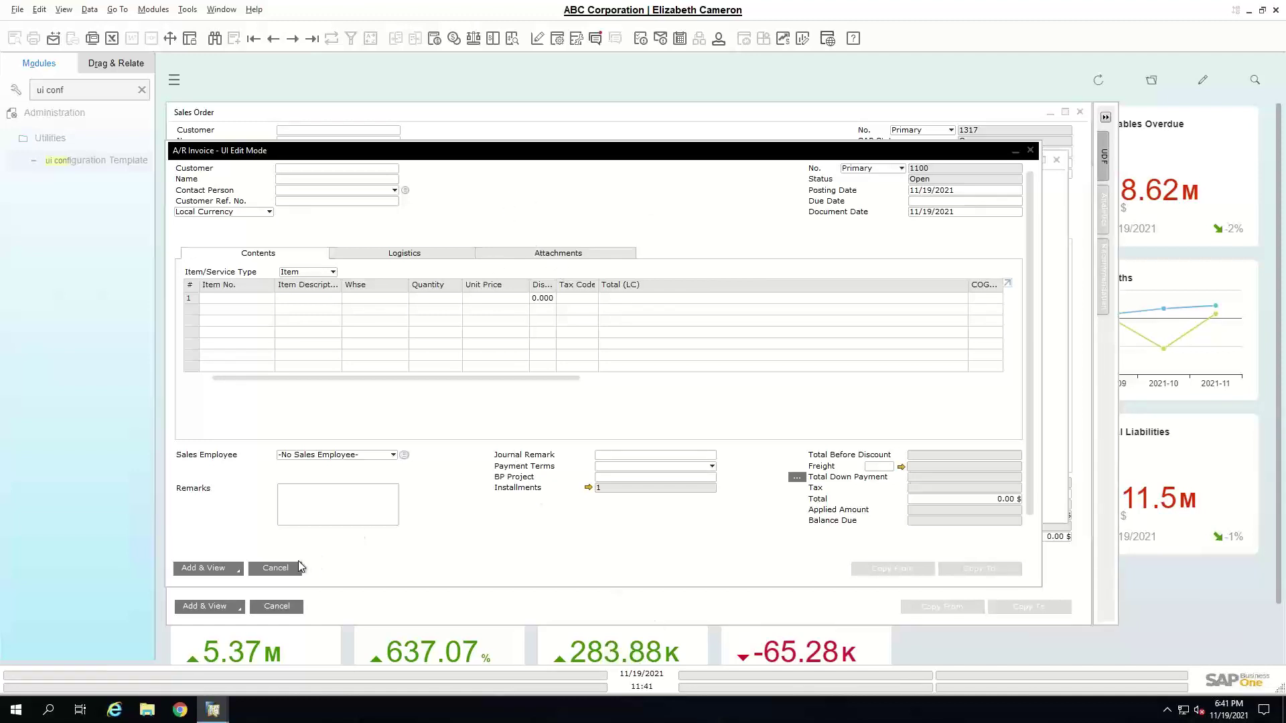
click(293, 572)
right_click(605, 213)
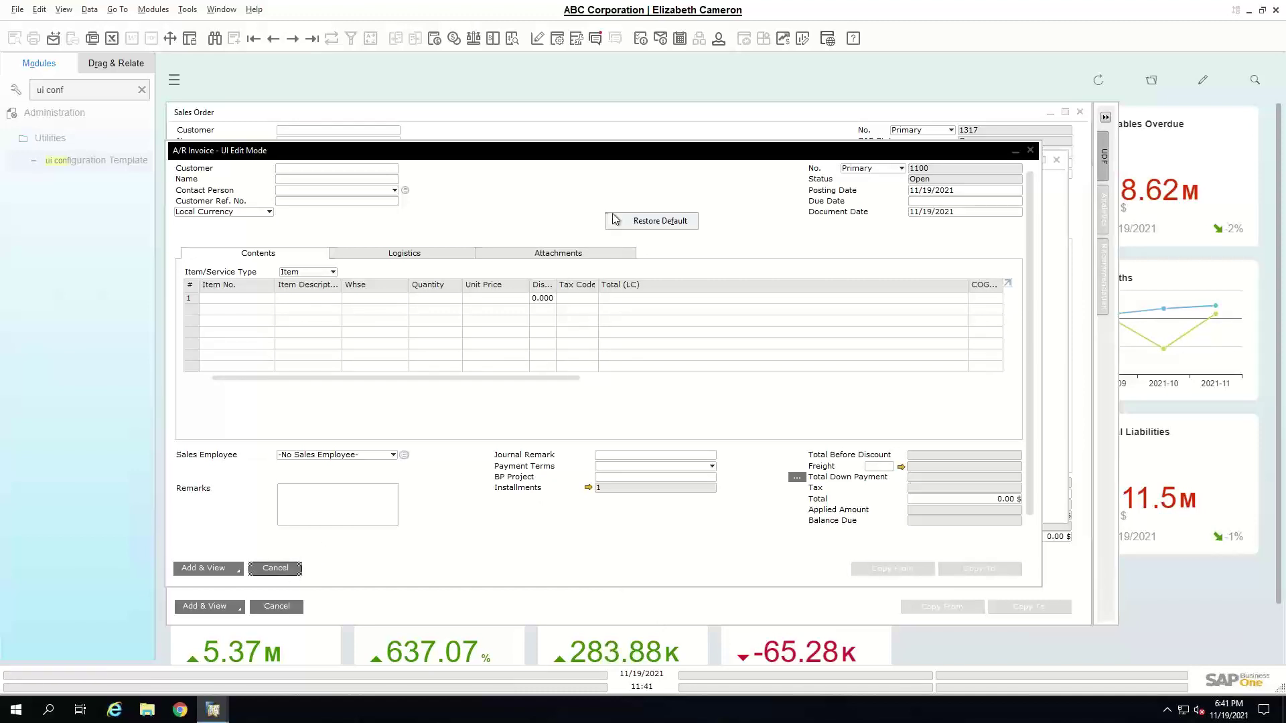
click(1031, 151)
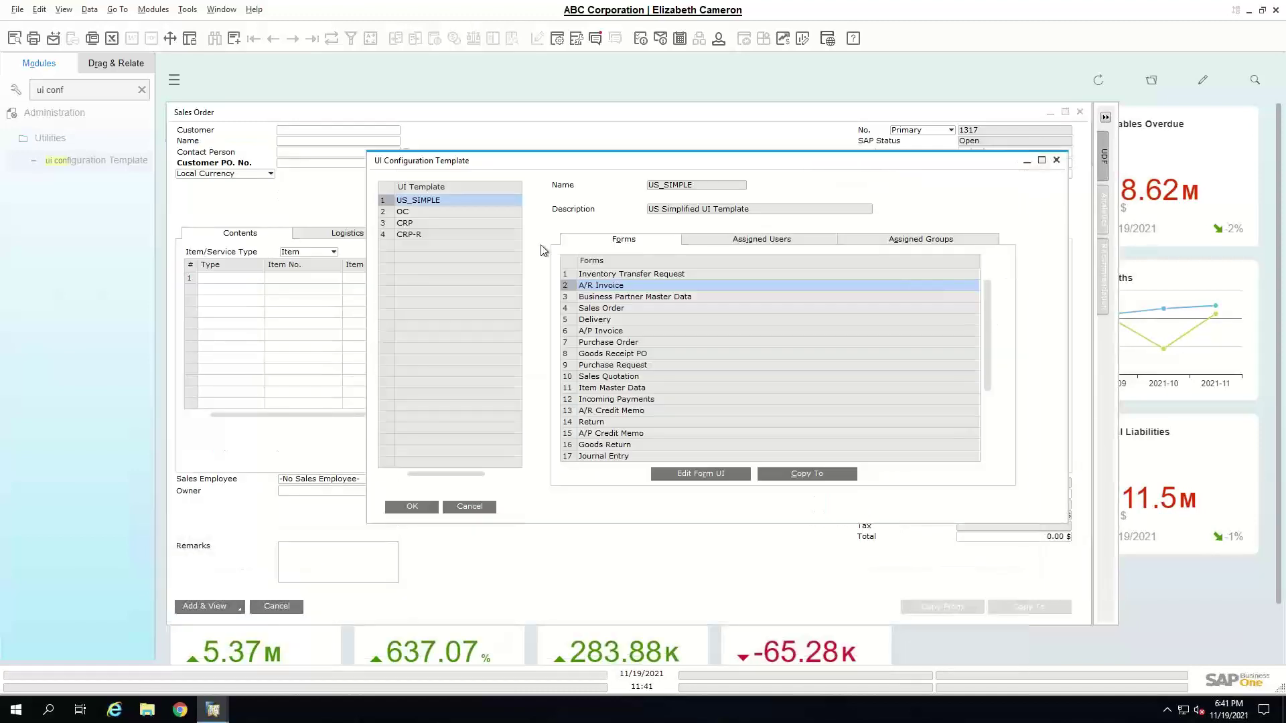
scroll(611, 379, down, 3)
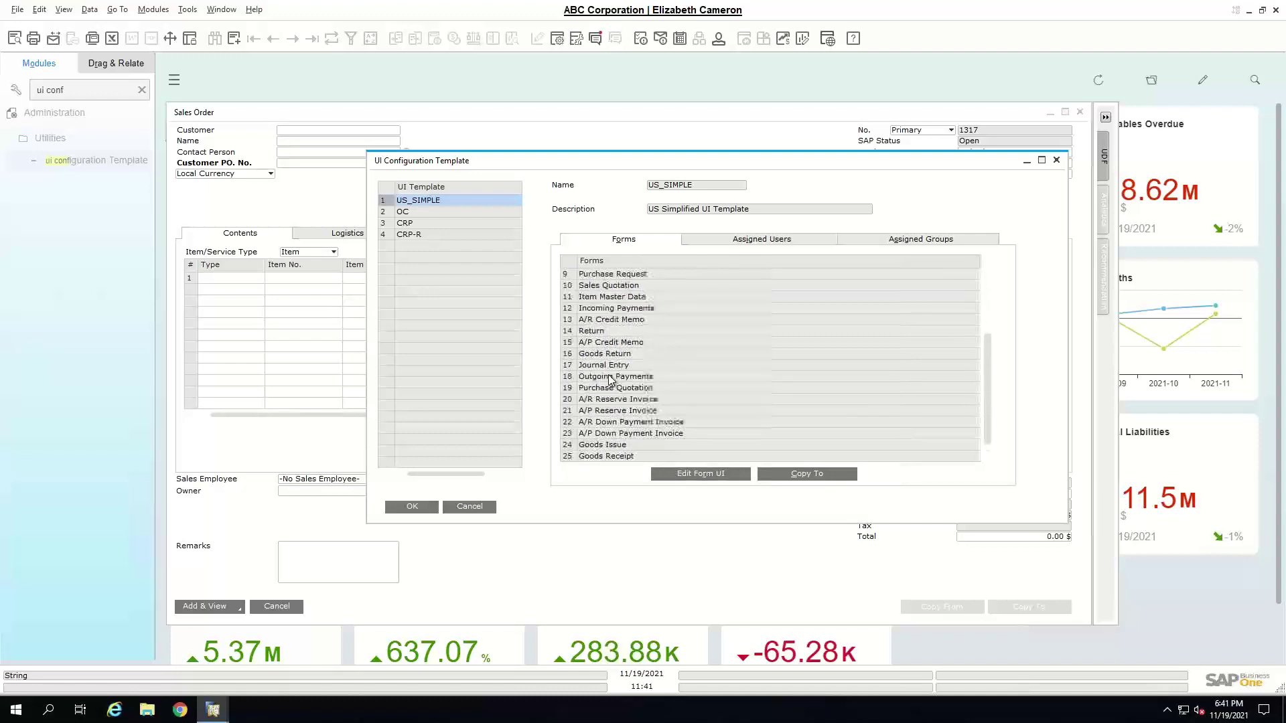
scroll(568, 264, up, 3)
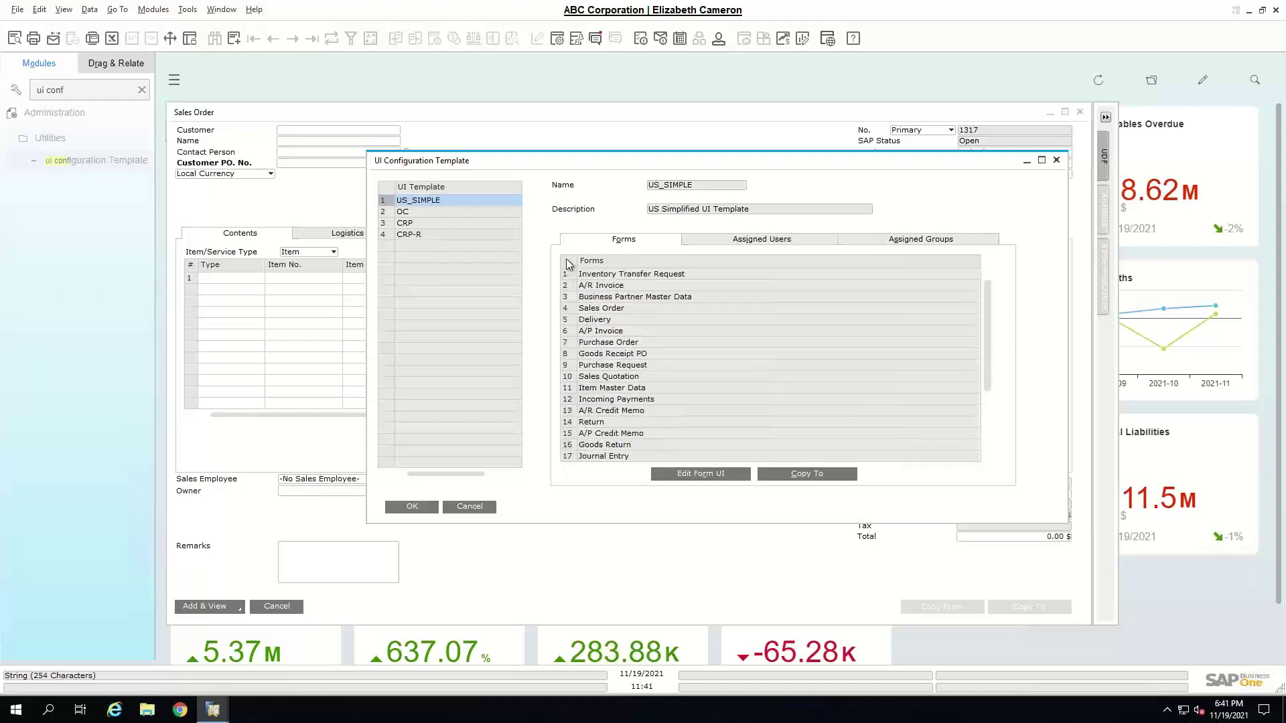
right_click(569, 263)
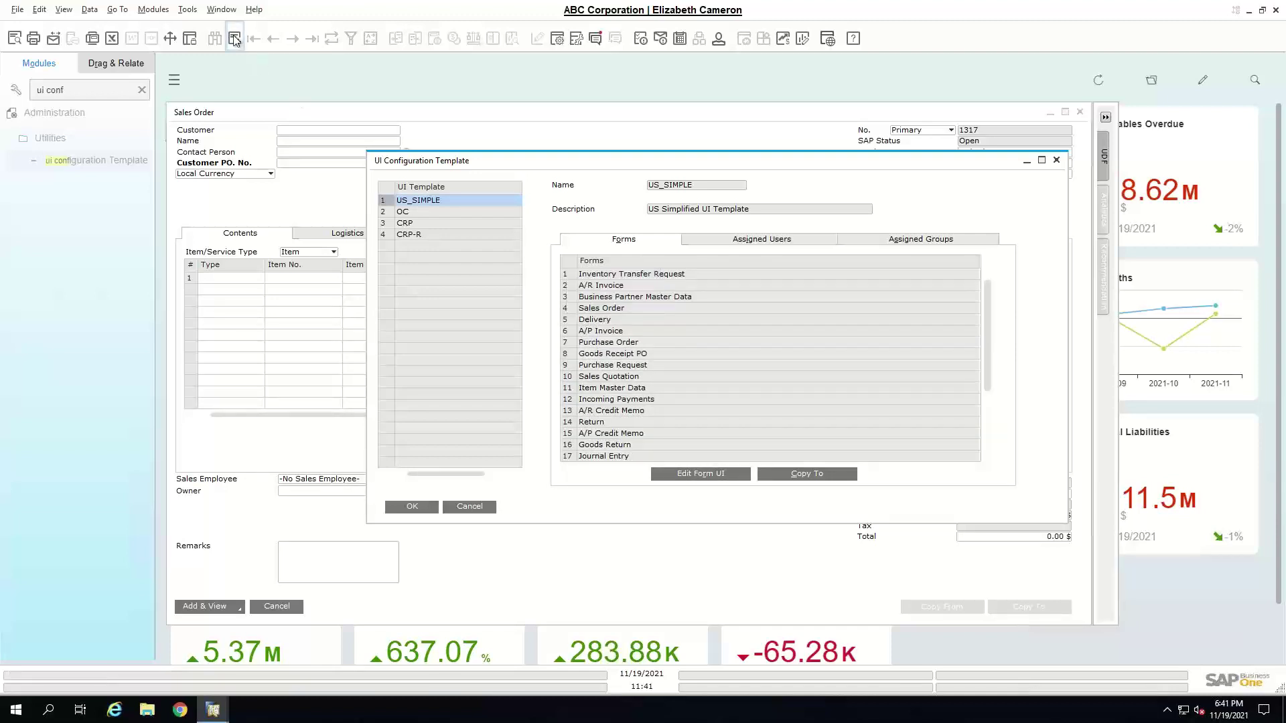
- Browse the OC template's row-4 Forms list without choosing, then cancel the template window
click(233, 39)
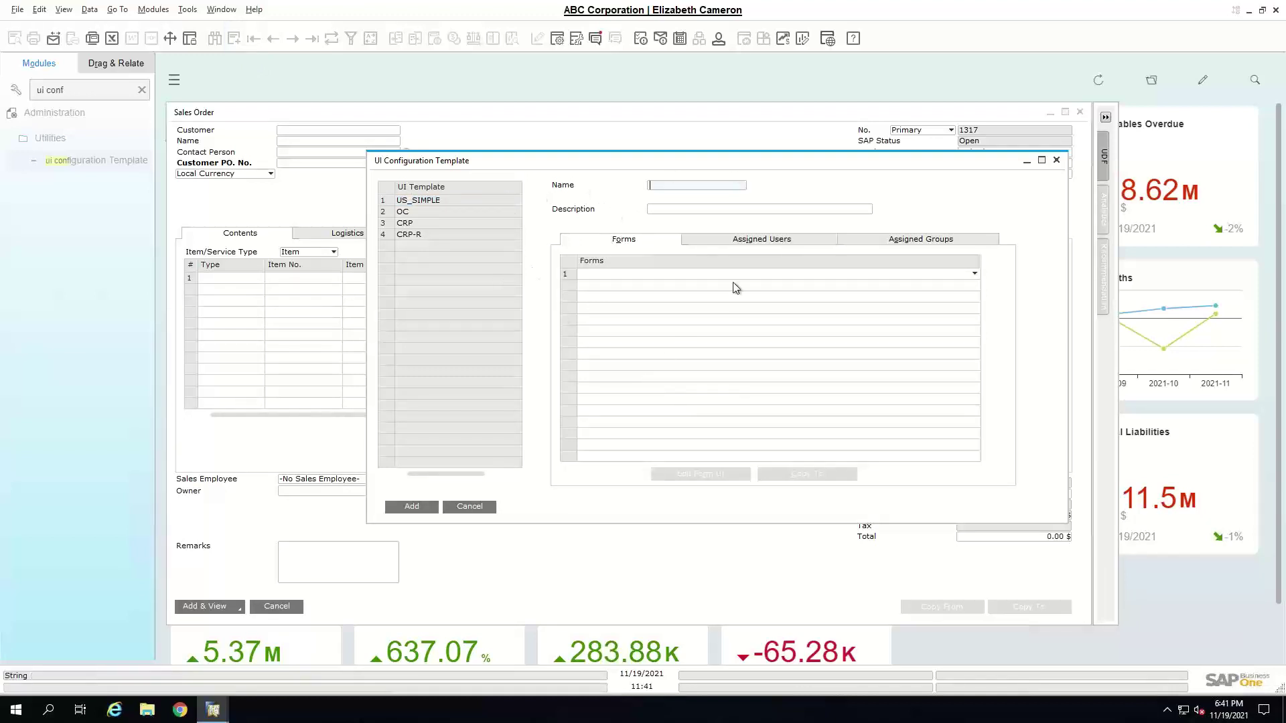
click(389, 202)
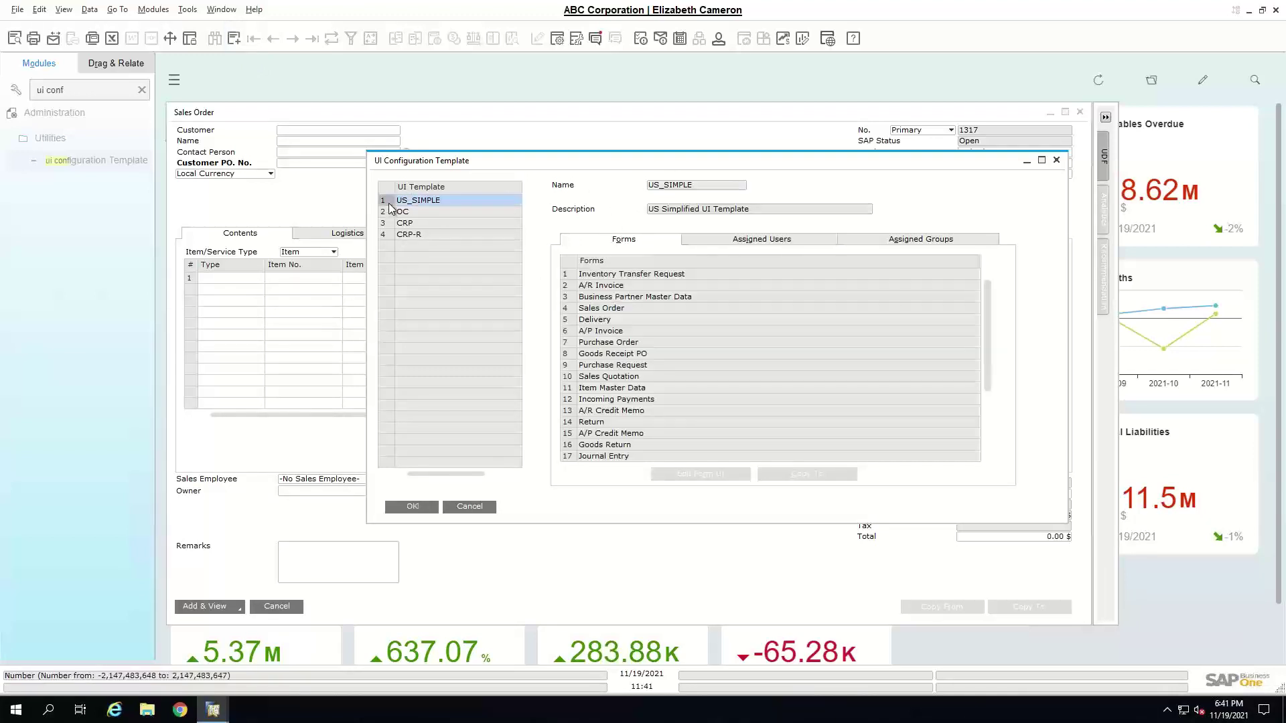
click(387, 213)
click(605, 309)
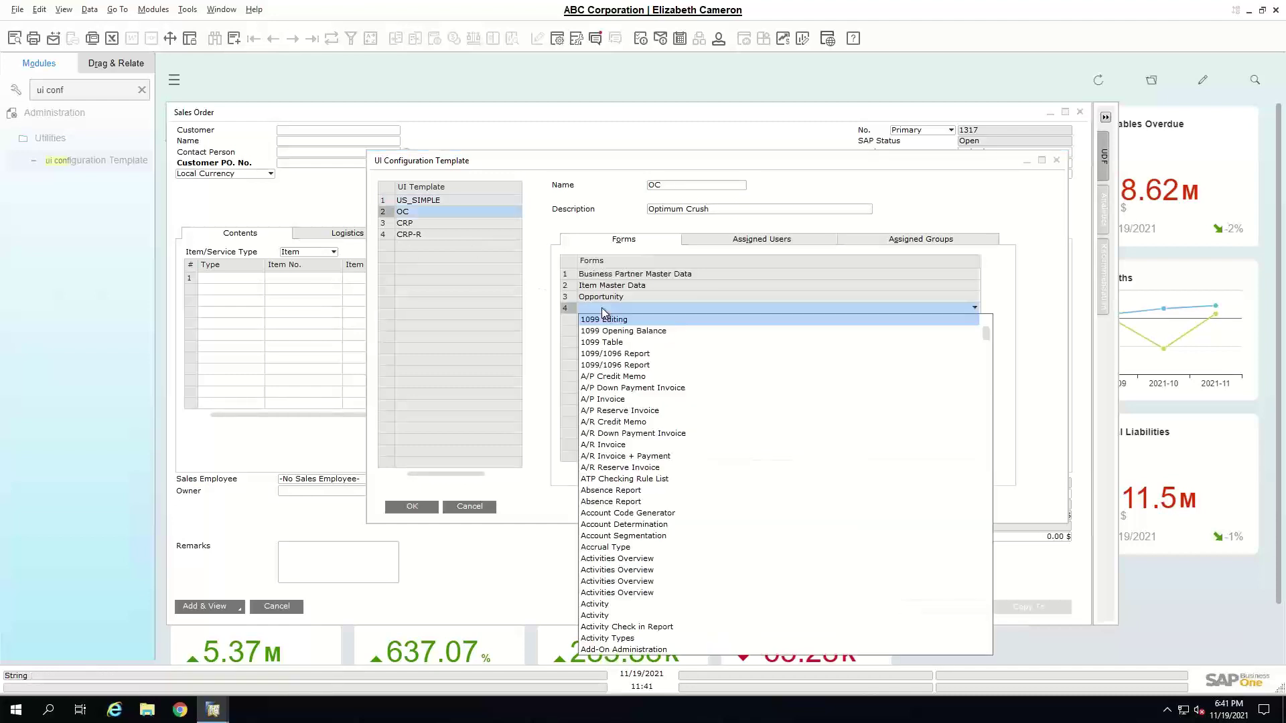
scroll(640, 548, down, 15)
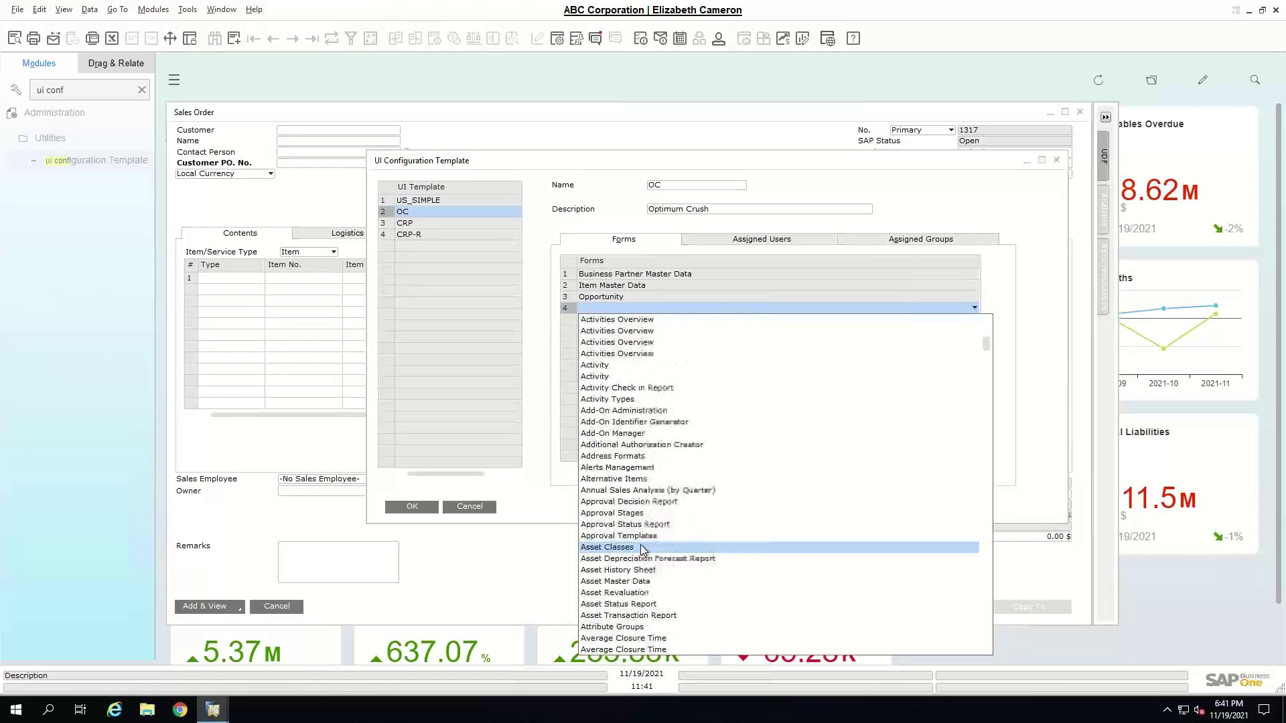
scroll(640, 544, down, 5)
click(548, 489)
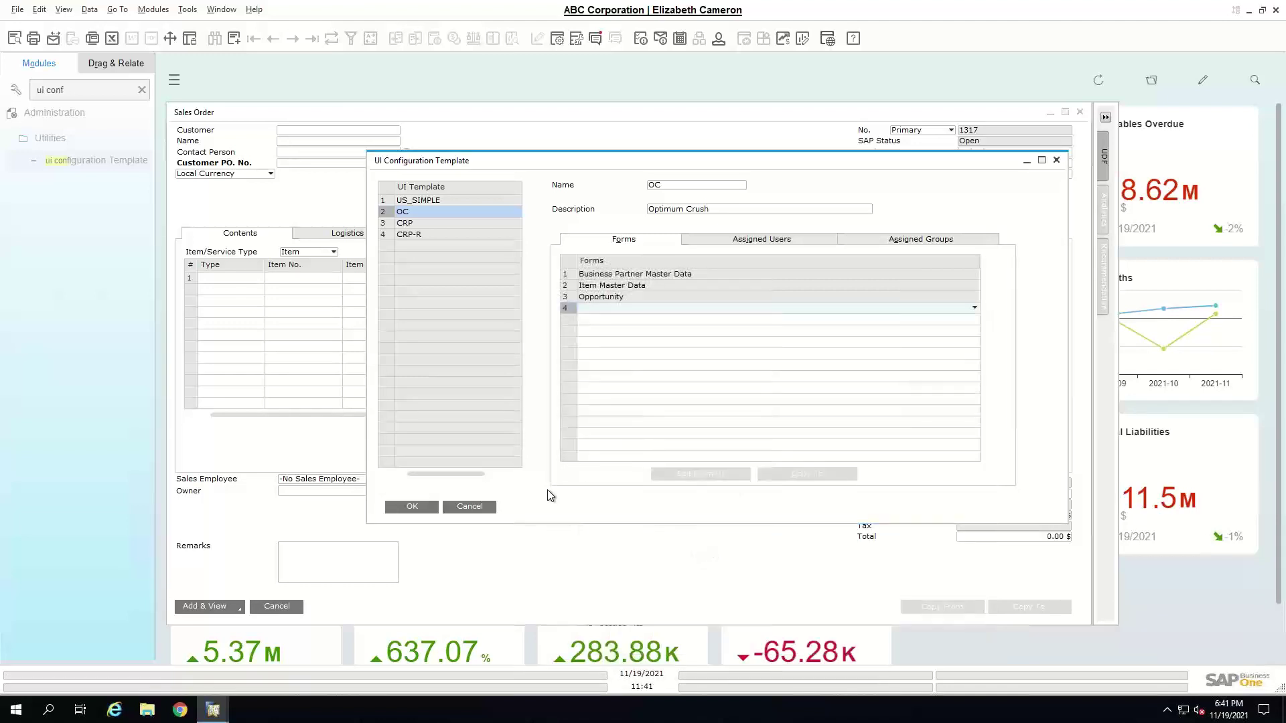
click(467, 507)
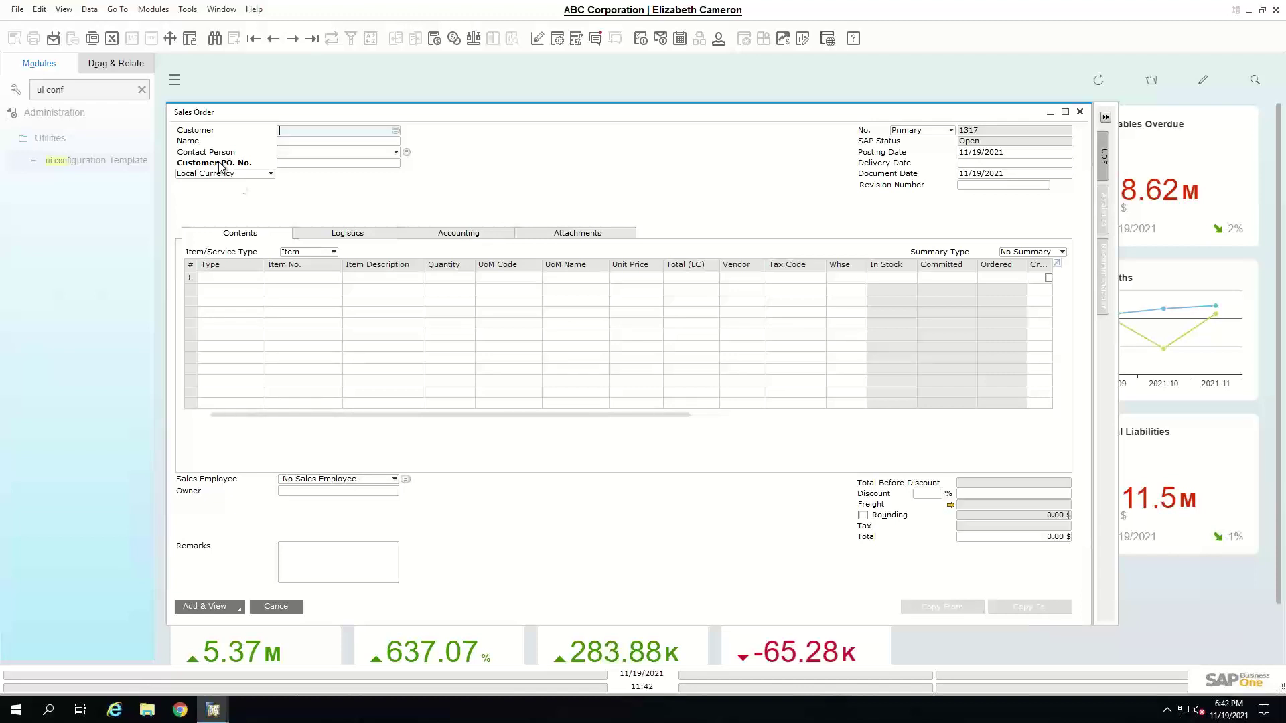
- Relabel the Item No. column header as SKU
ctrl+double_click(303, 265)
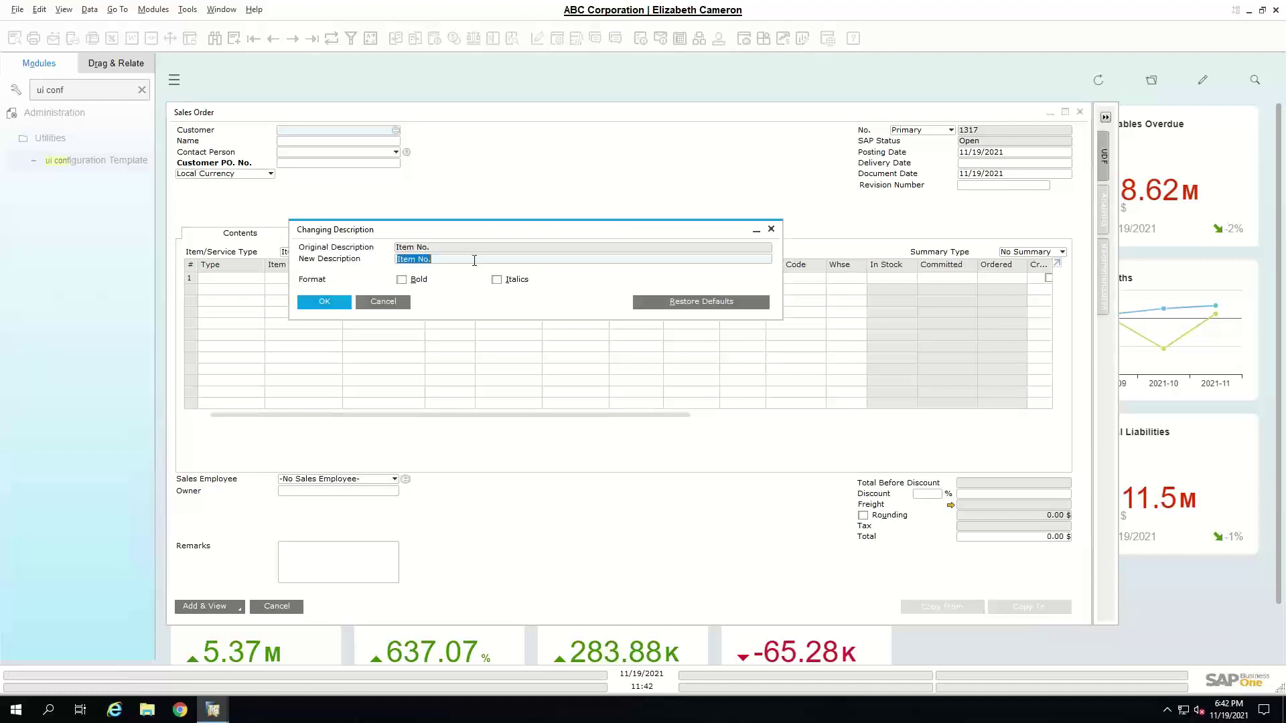
text(SK)
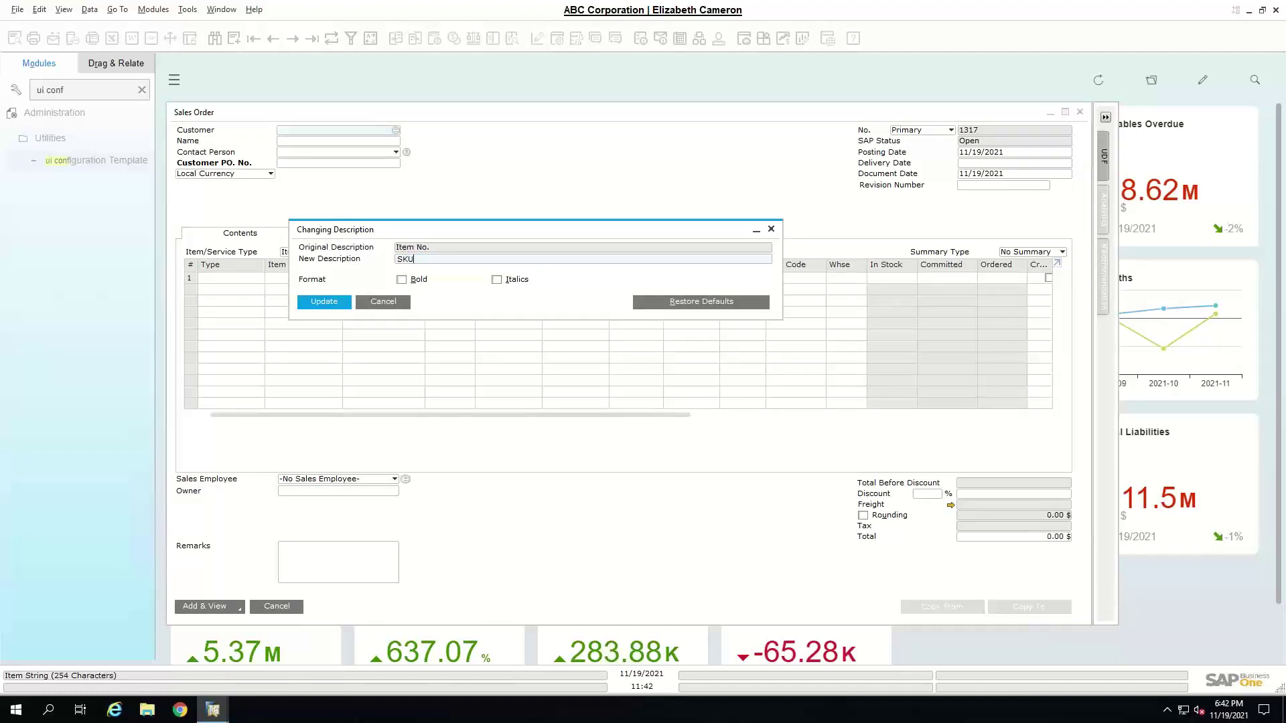
text(U)
drag(457, 229, 569, 221)
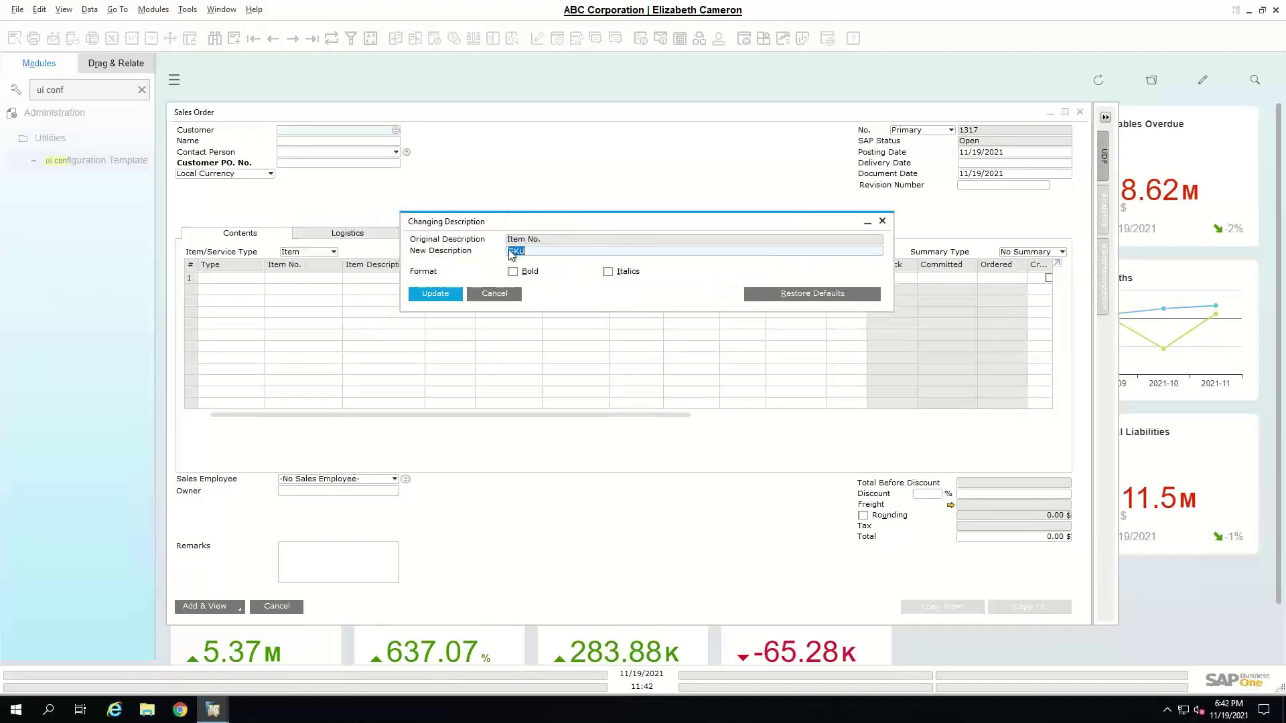
click(452, 297)
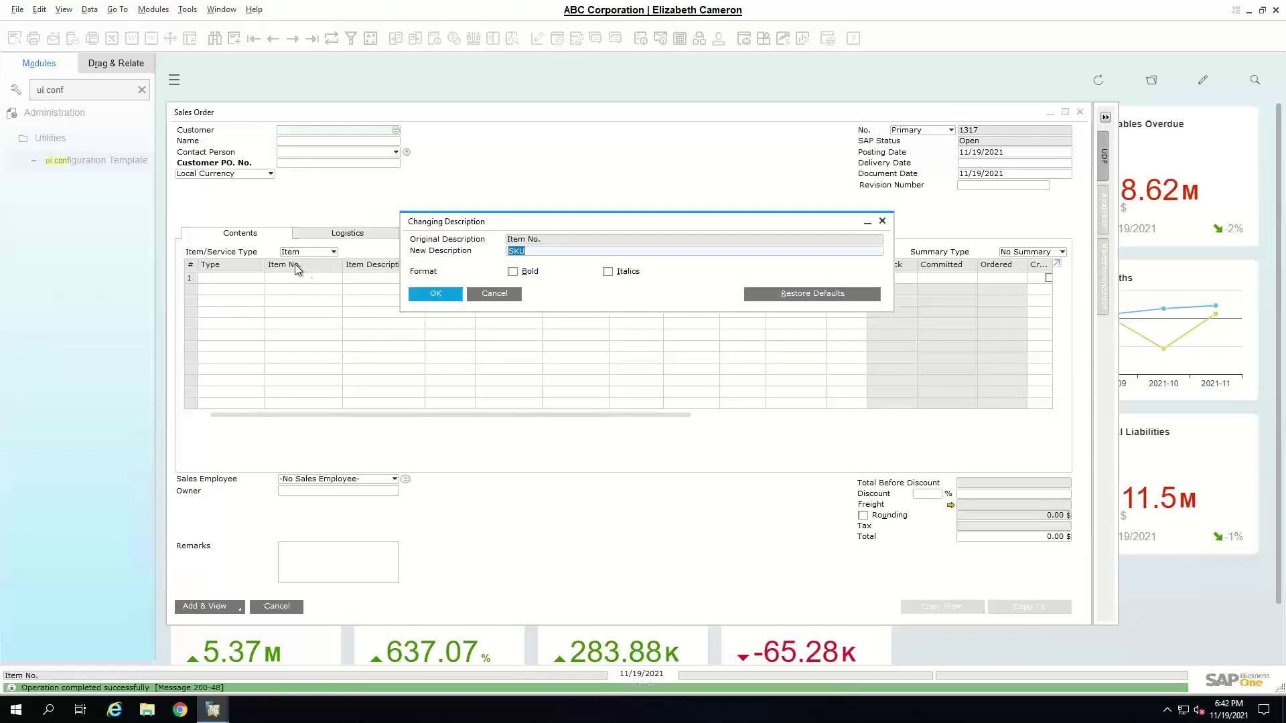
click(449, 293)
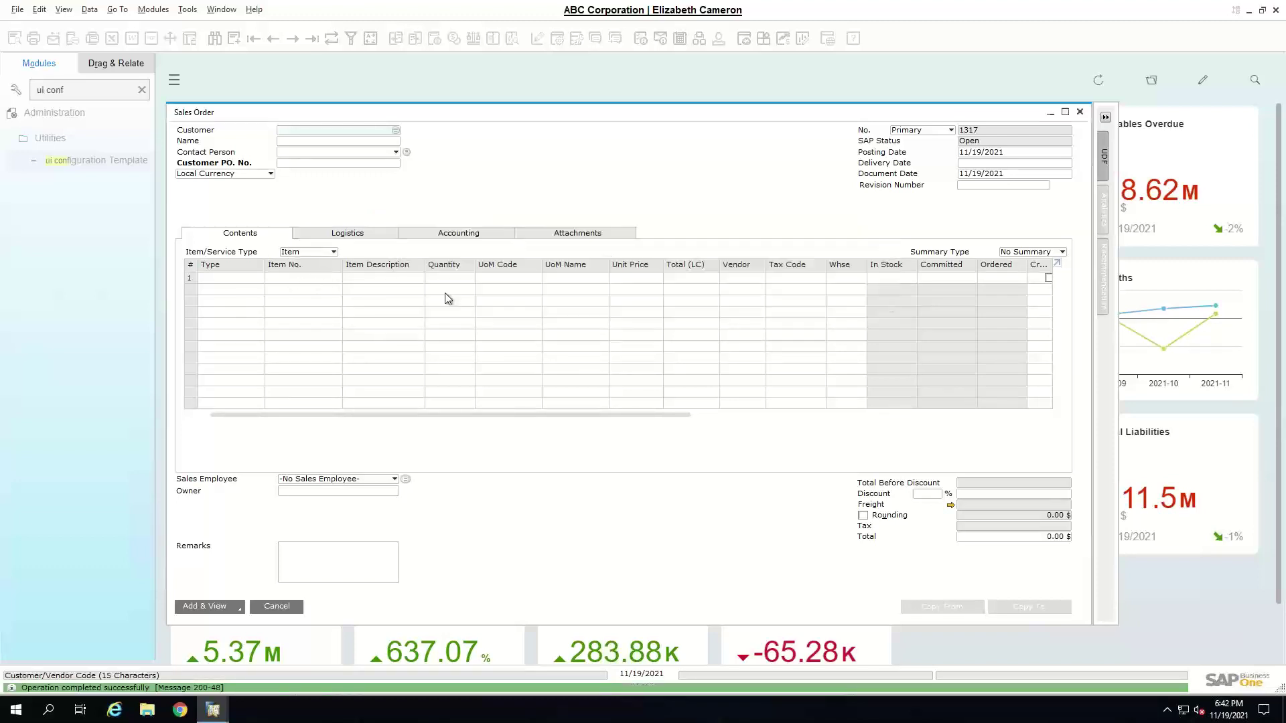
- Make the SKU column header bold
ctrl+double_click(289, 267)
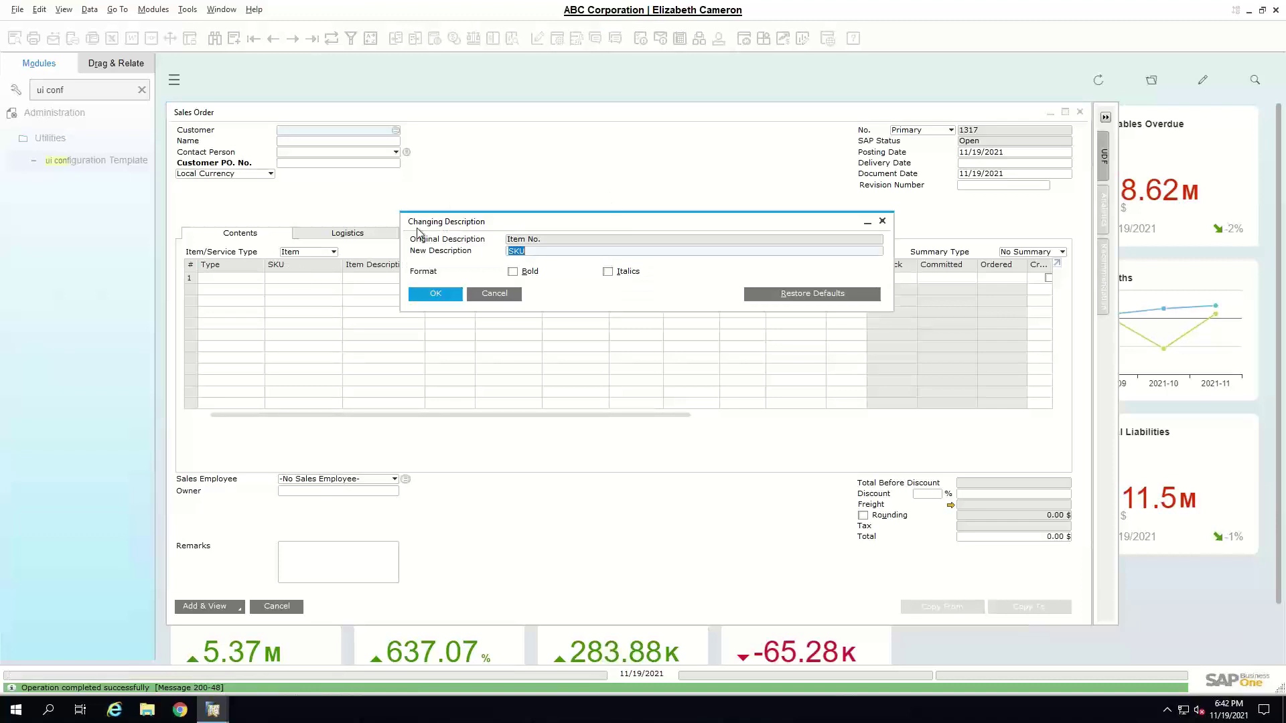
click(514, 272)
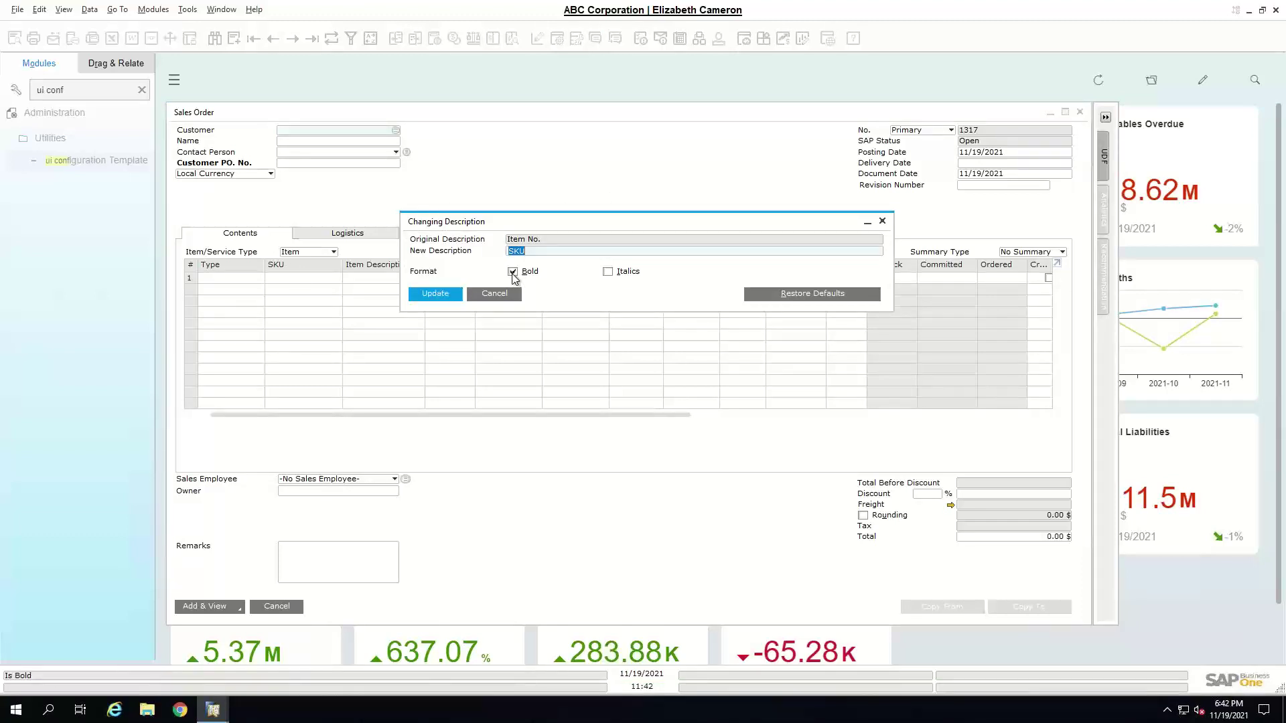
click(453, 294)
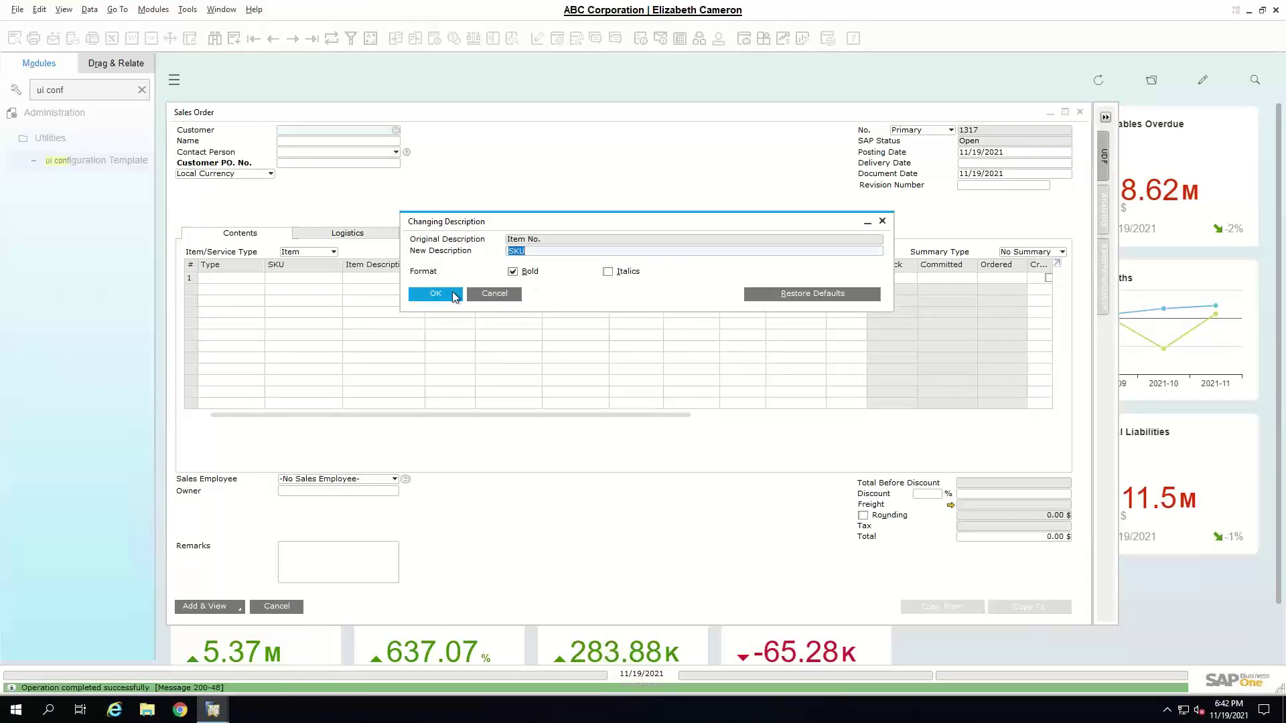
click(453, 295)
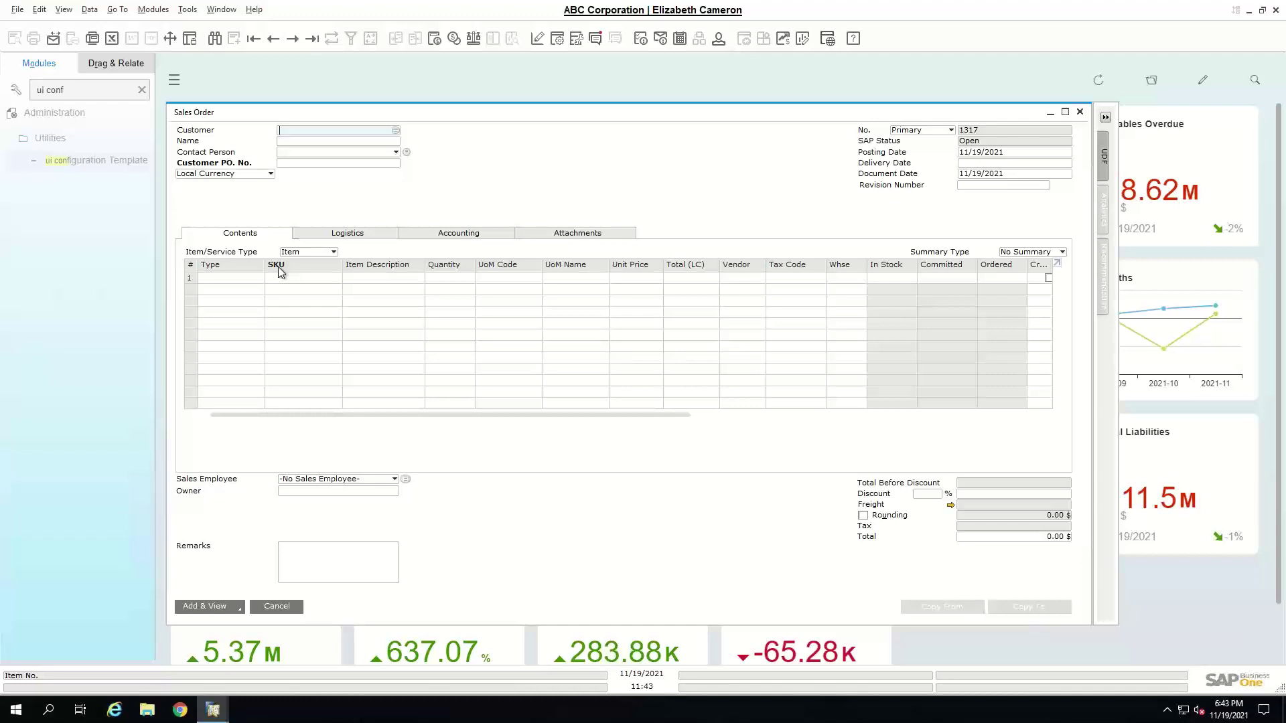
ctrl+double_click(279, 267)
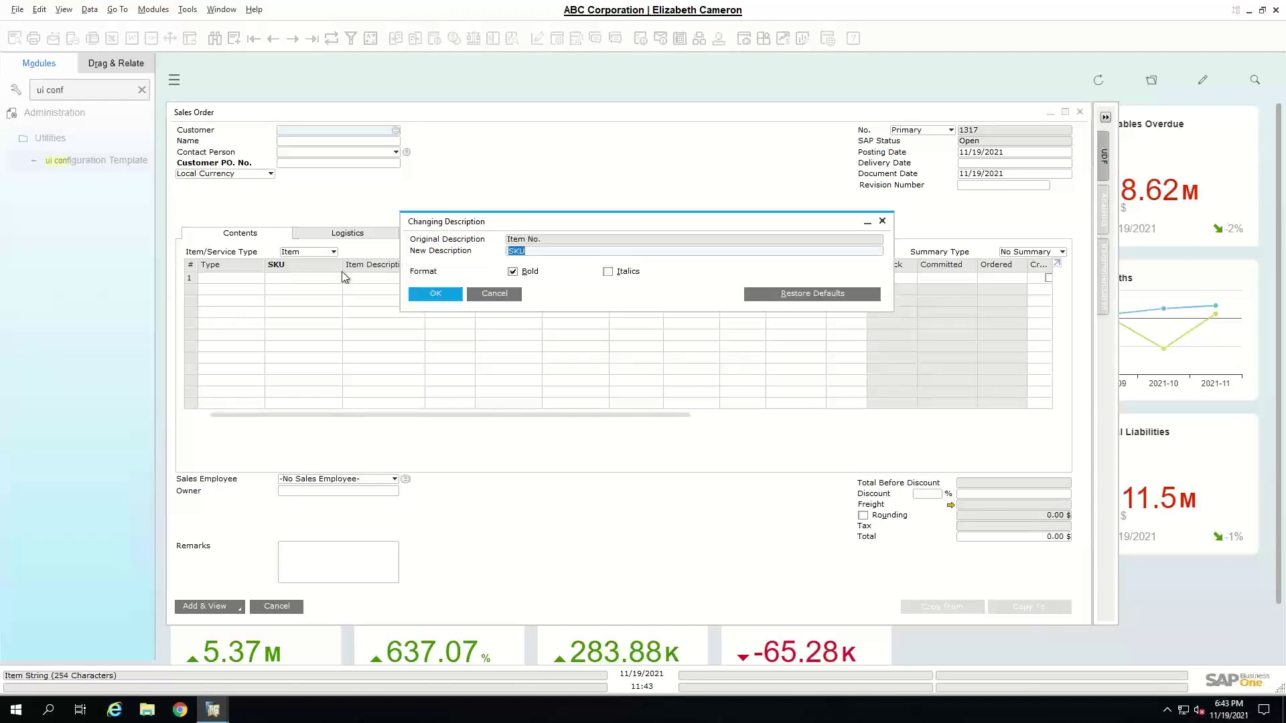
click(493, 294)
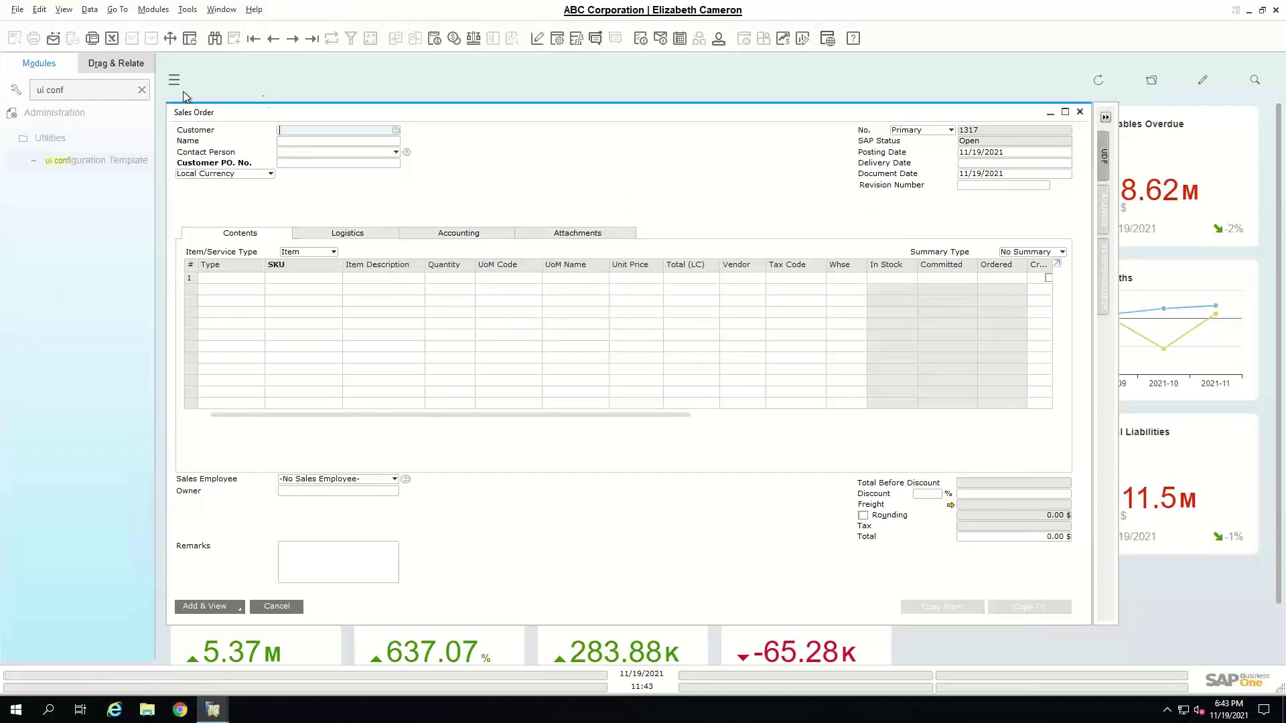
- Clear the menu search and close the Sales Order without saving
click(141, 89)
drag(260, 119, 261, 96)
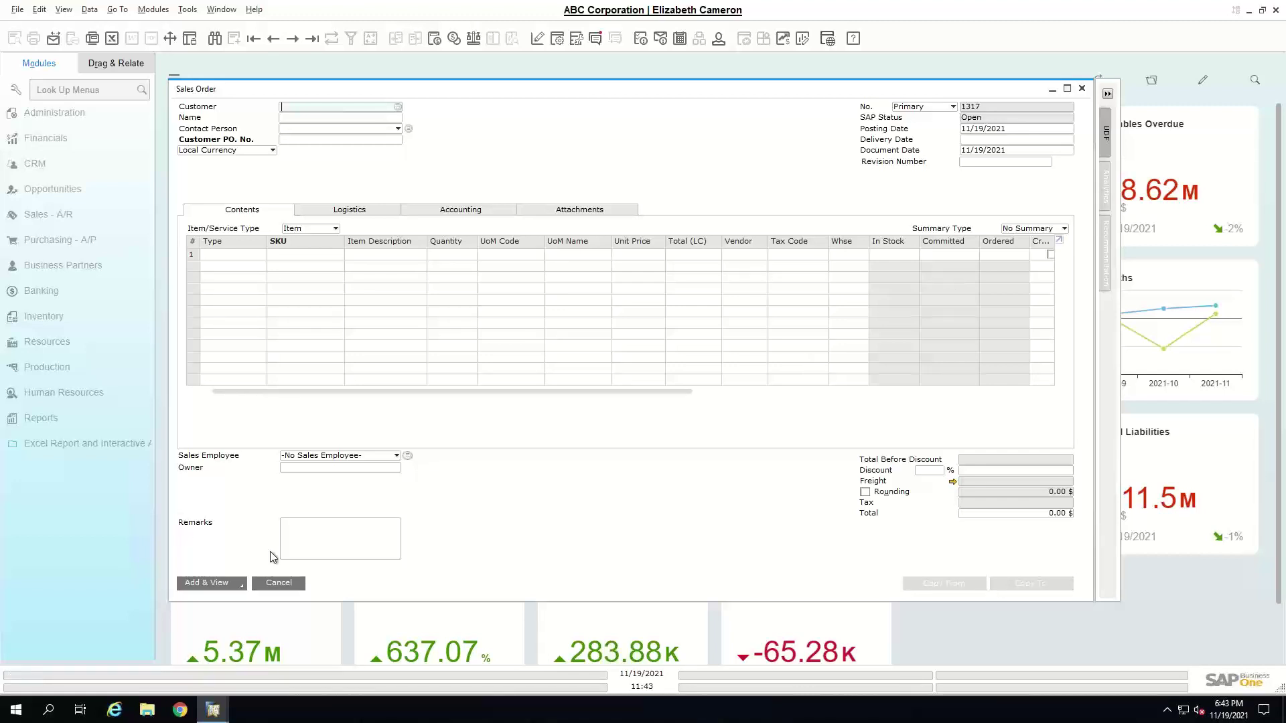
click(268, 579)
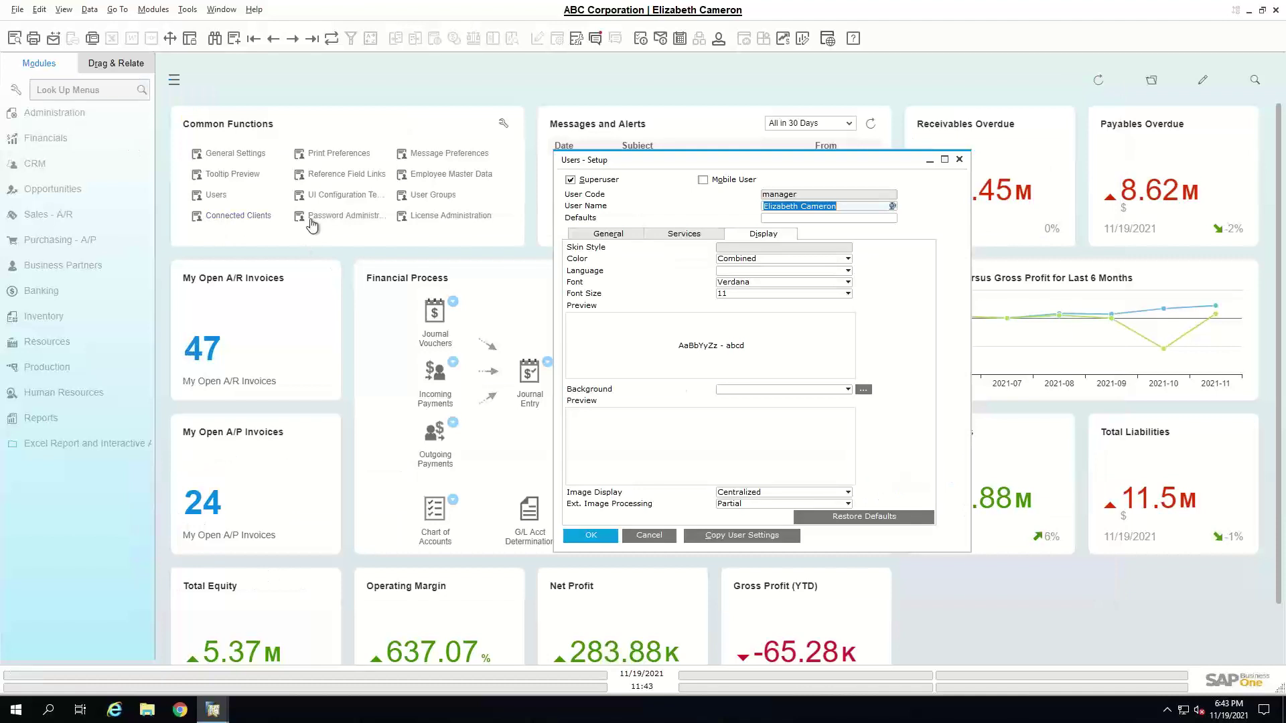
- Open User Defaults from Administration > Setup > General, beside Users - Setup
drag(692, 159, 842, 95)
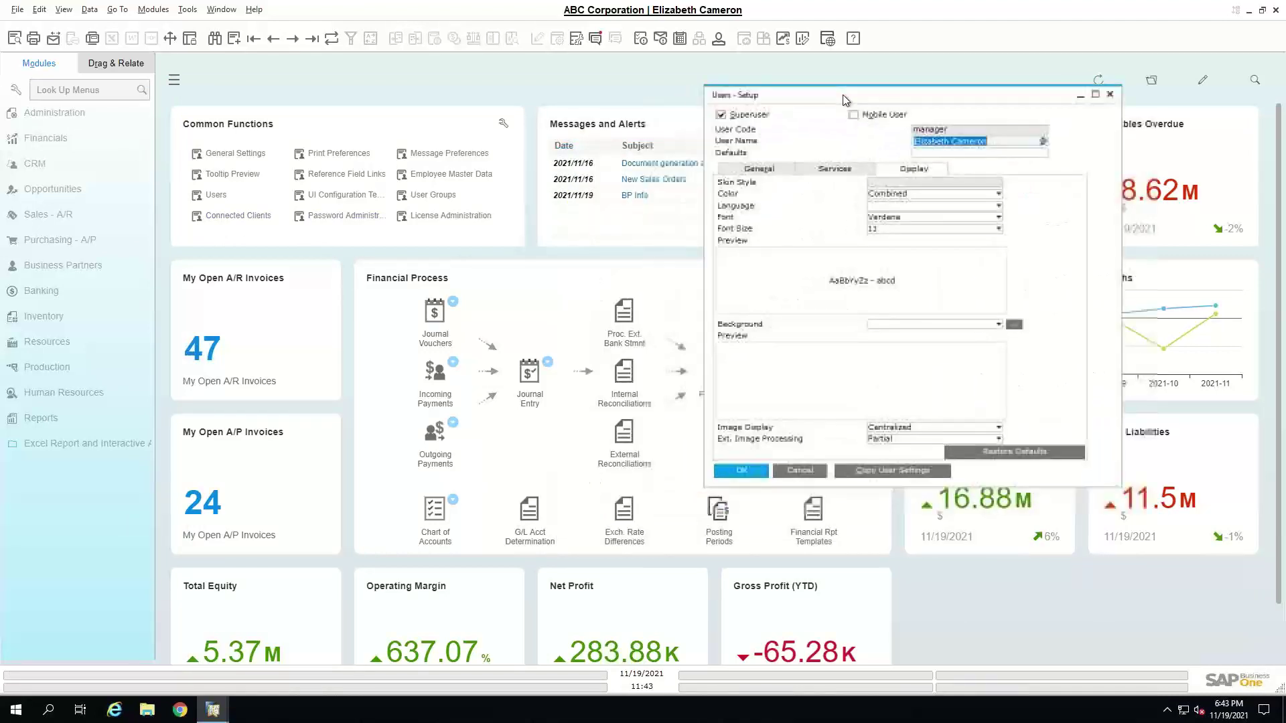
click(40, 124)
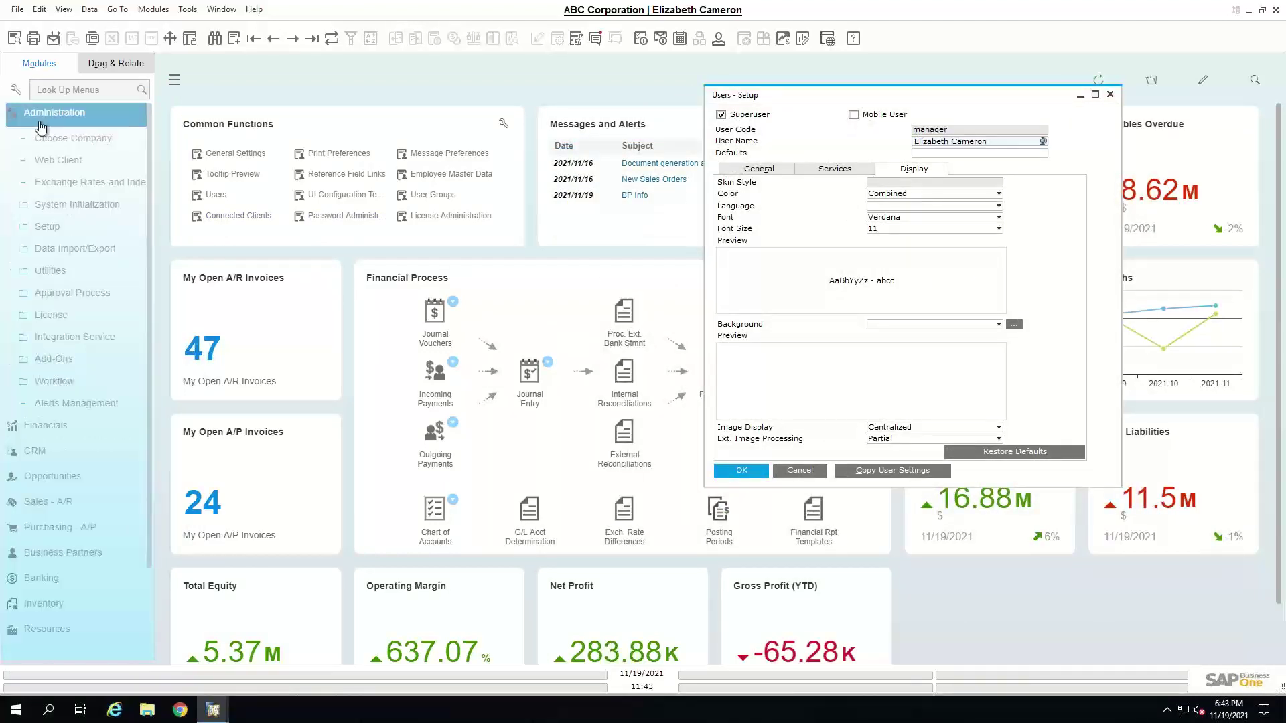
click(48, 227)
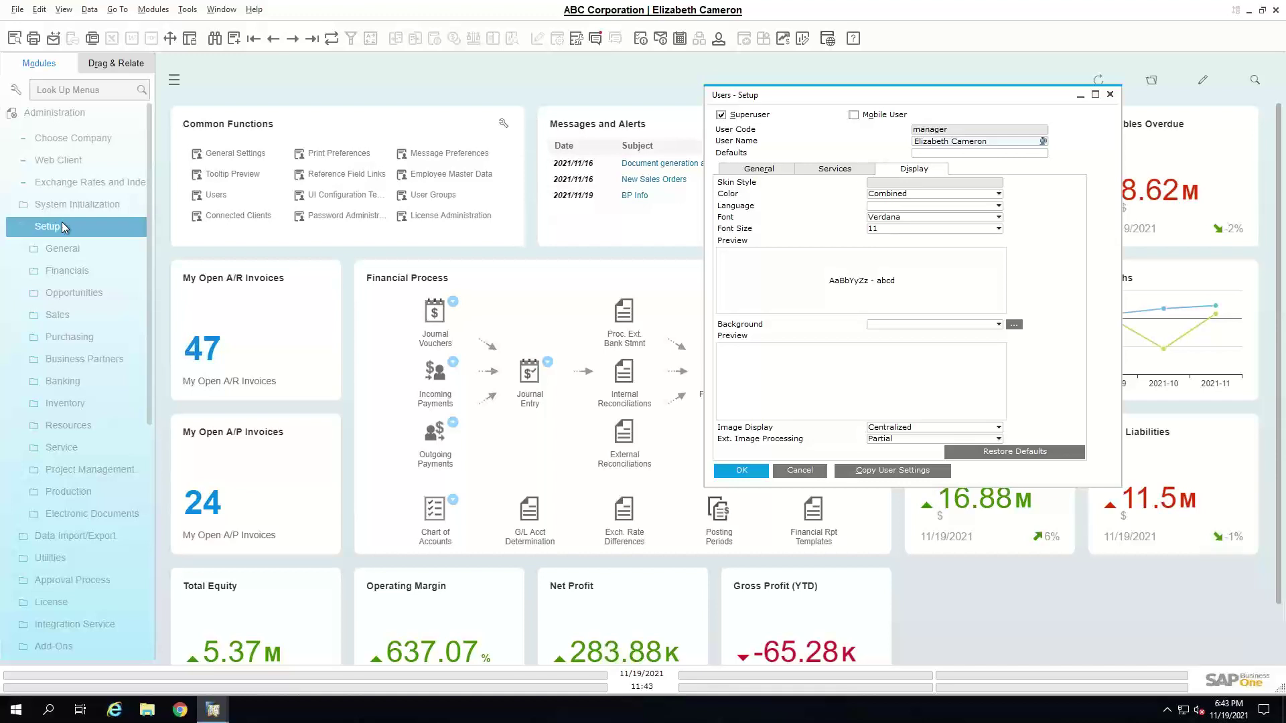
click(69, 257)
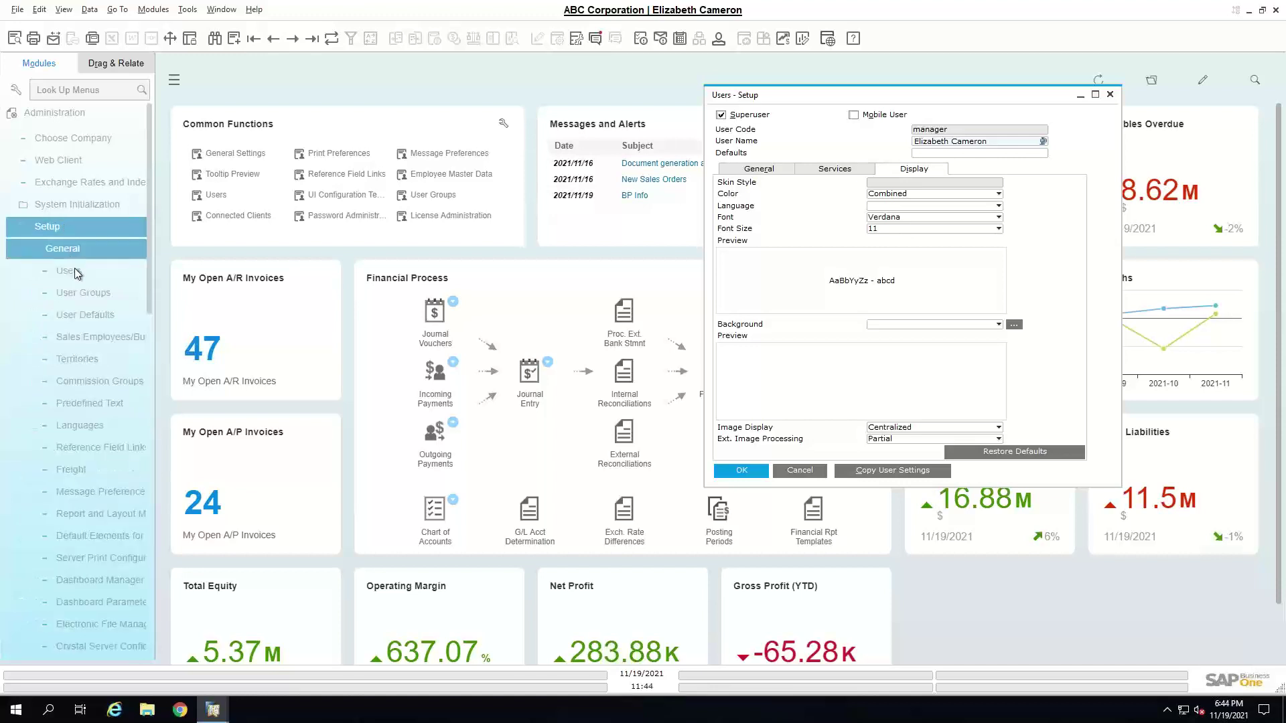
click(106, 294)
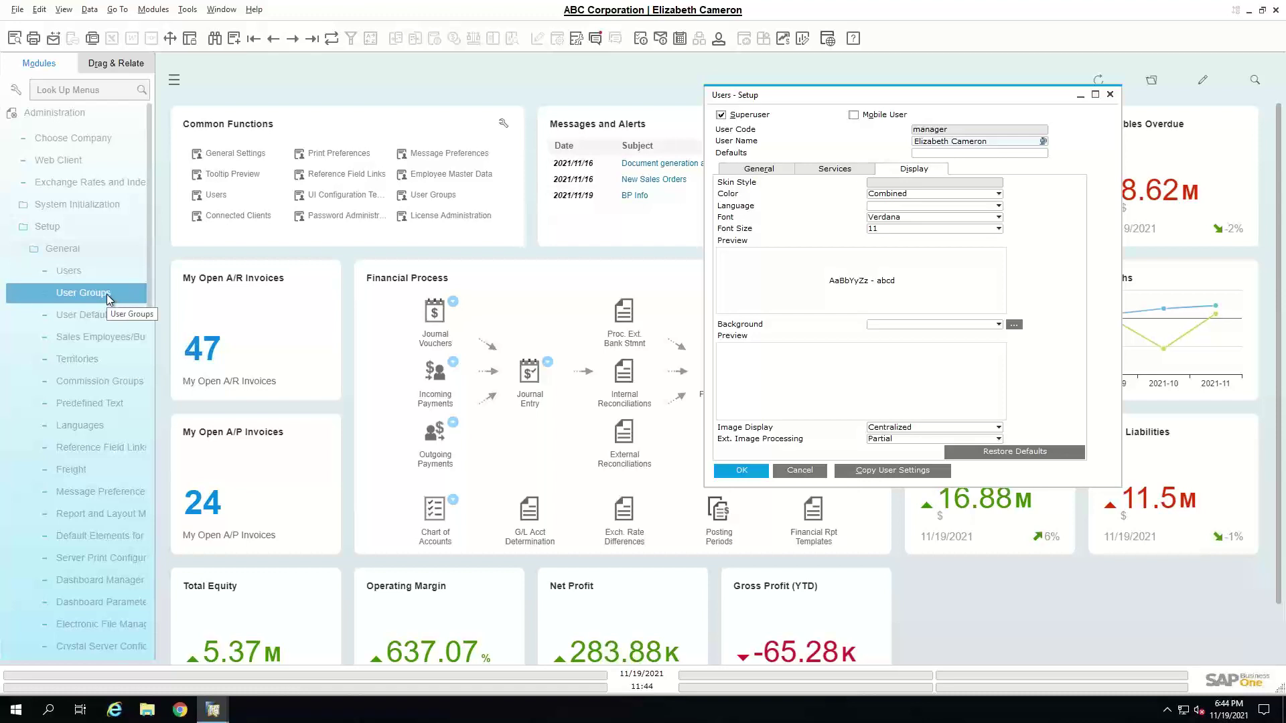
click(99, 315)
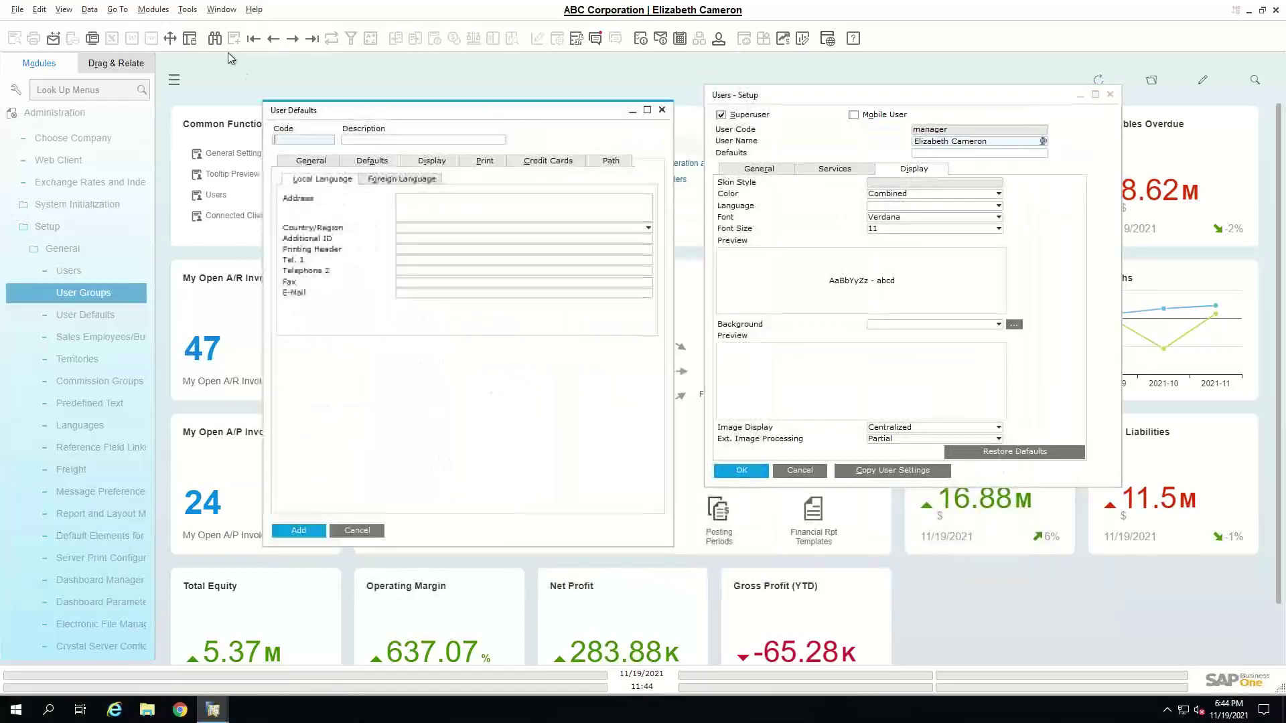
- Load the Sales Users defaults record and review its Defaults, Display and Print tabs
click(253, 38)
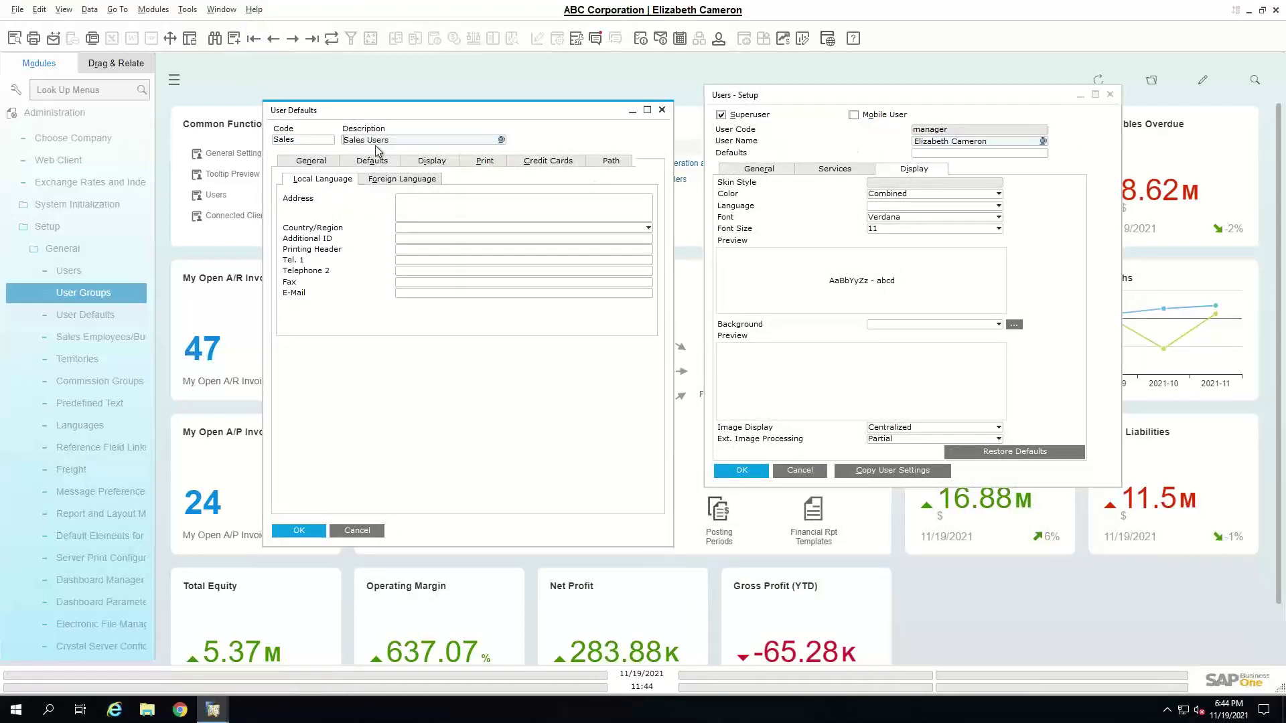
click(358, 163)
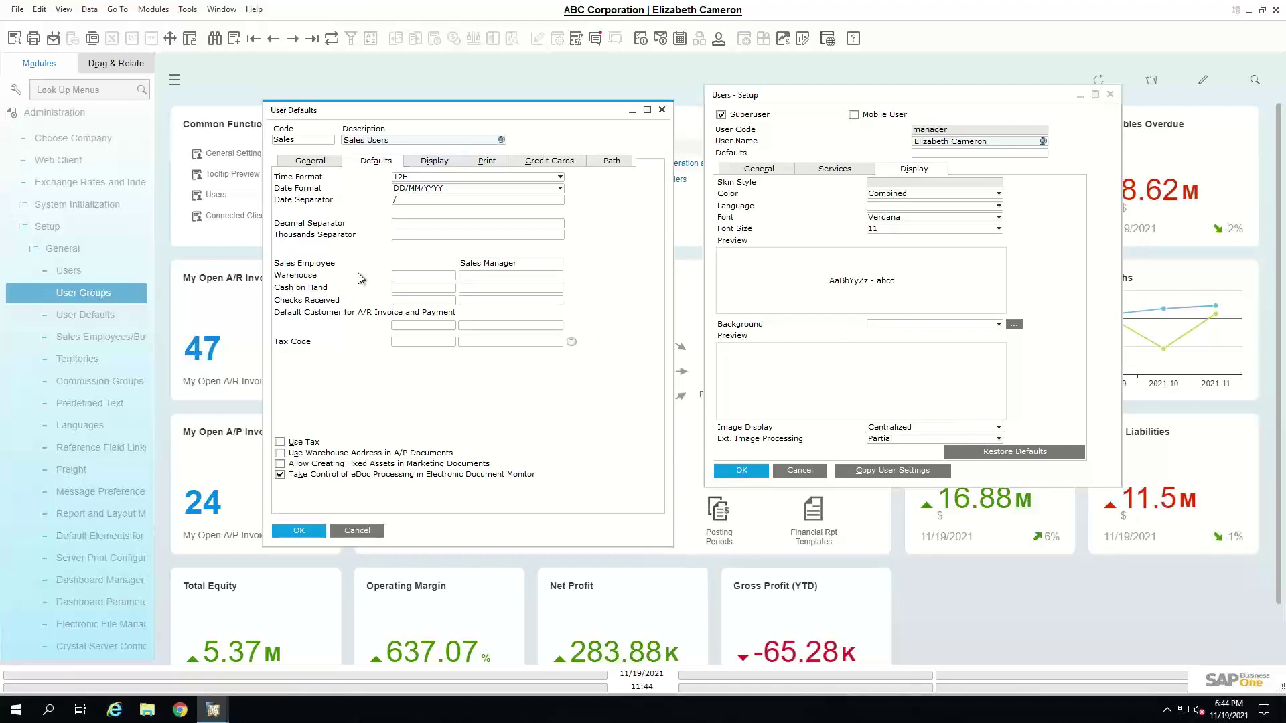
click(450, 162)
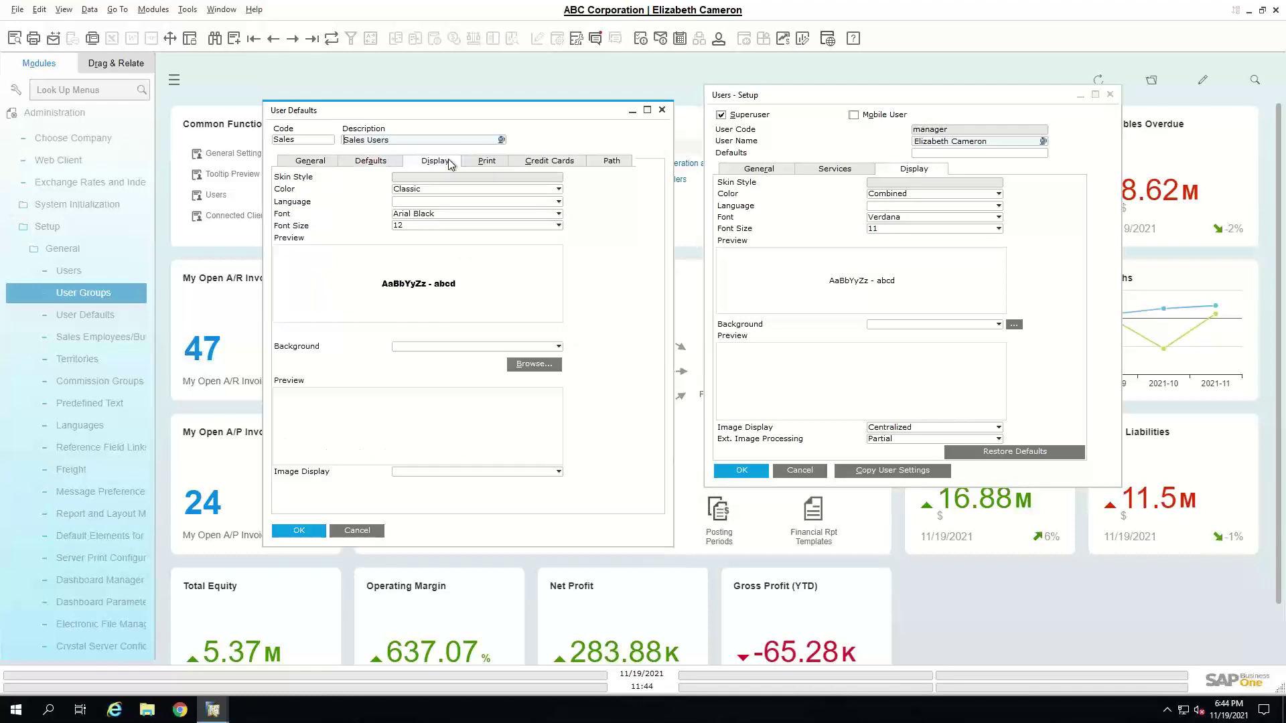
click(497, 165)
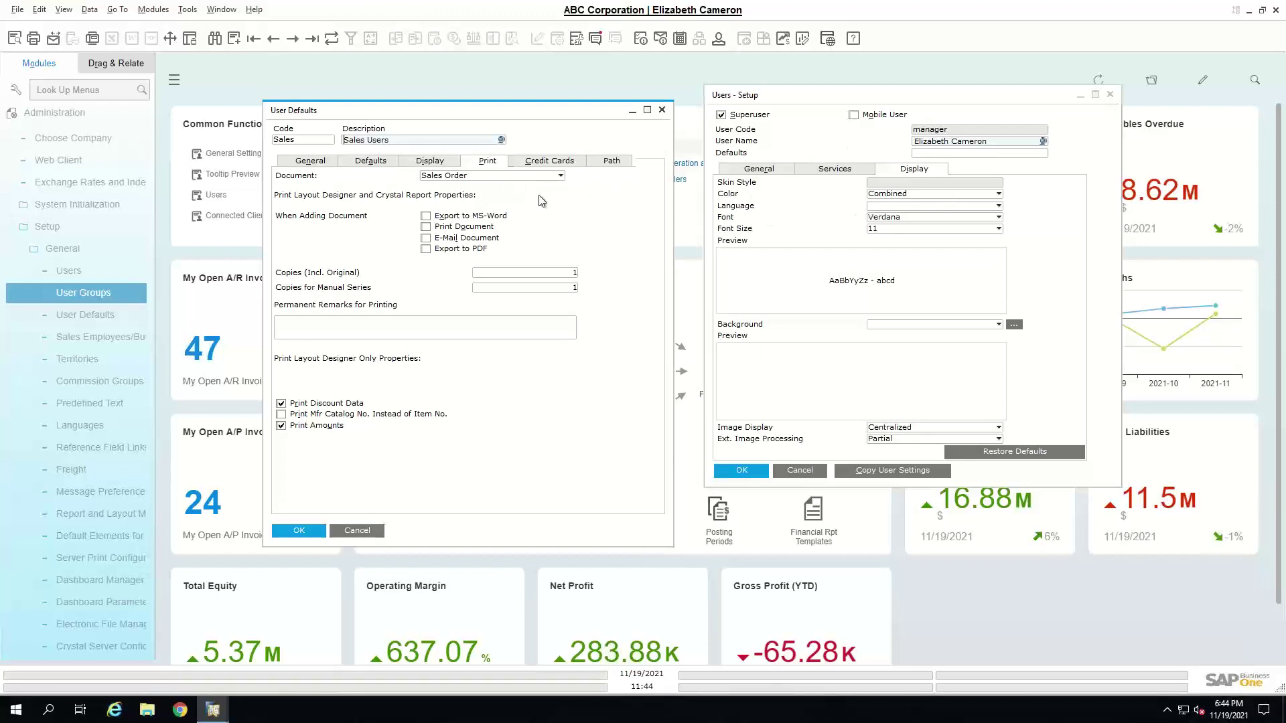
- Keep Sales Order as the print document and enable automatic printing when added
click(539, 177)
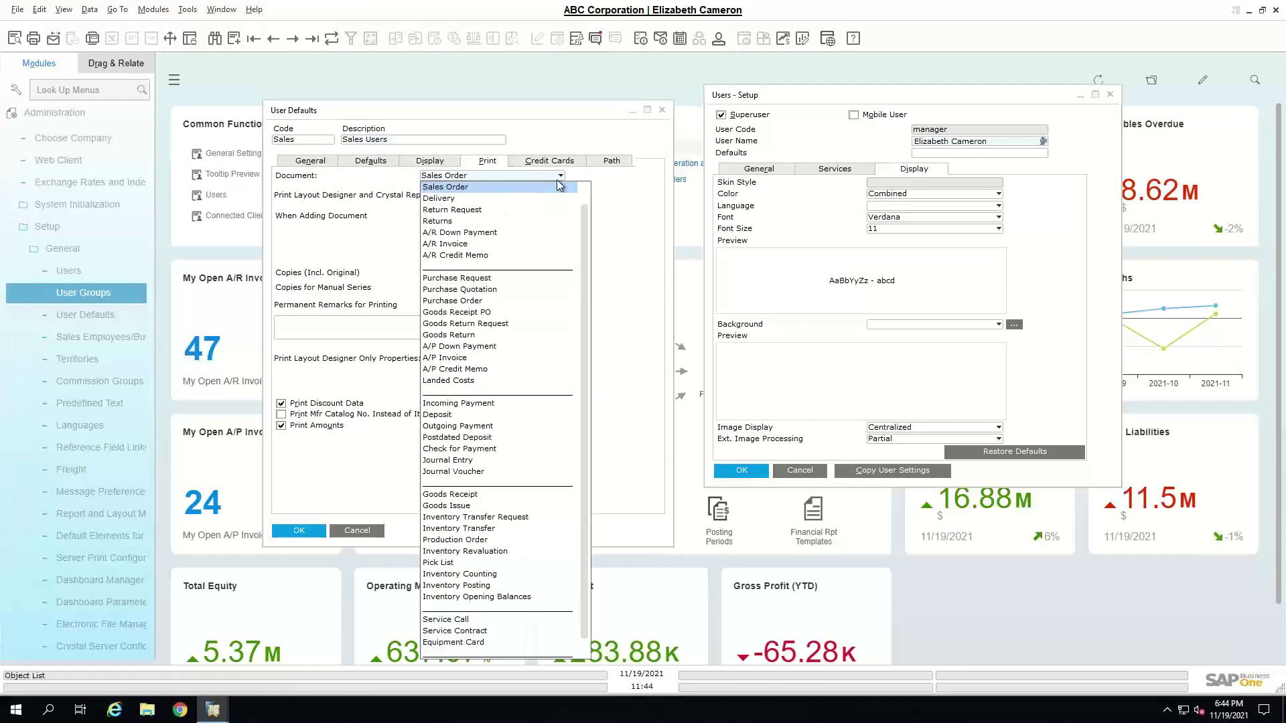
click(634, 214)
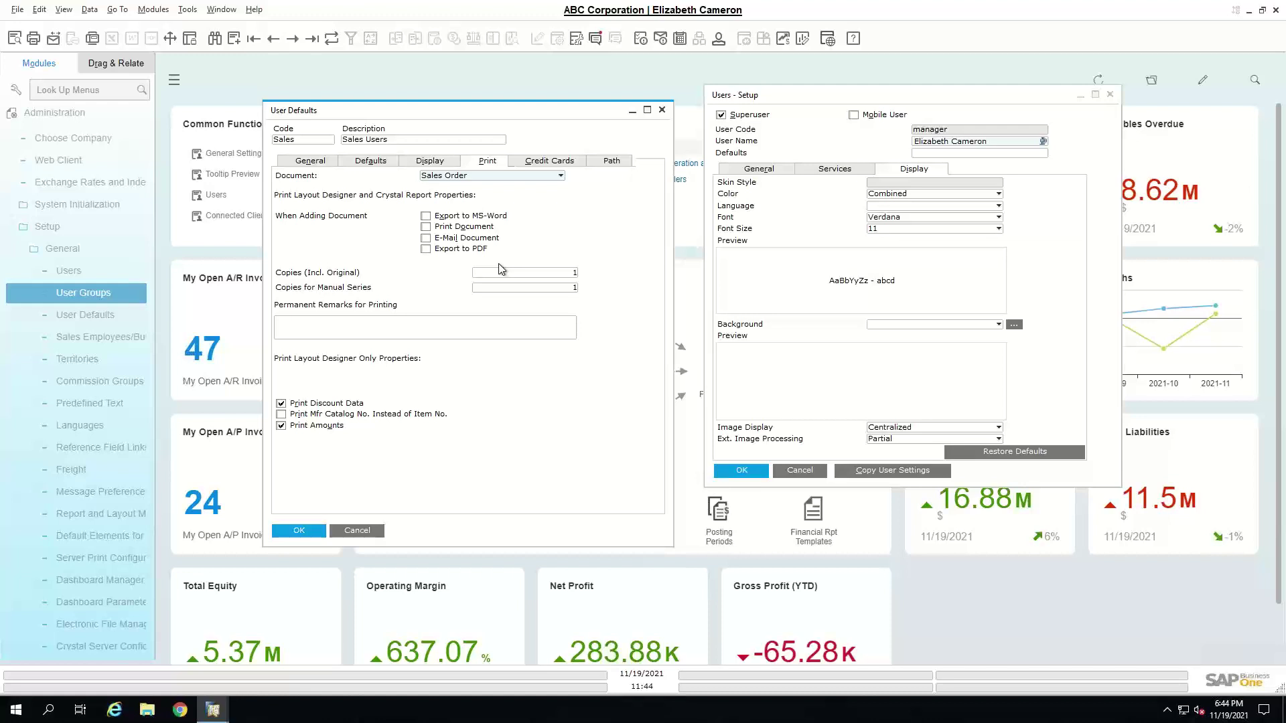
click(488, 229)
- Fit the Credit Cards column widths, check the Path tab, then save and close
click(549, 160)
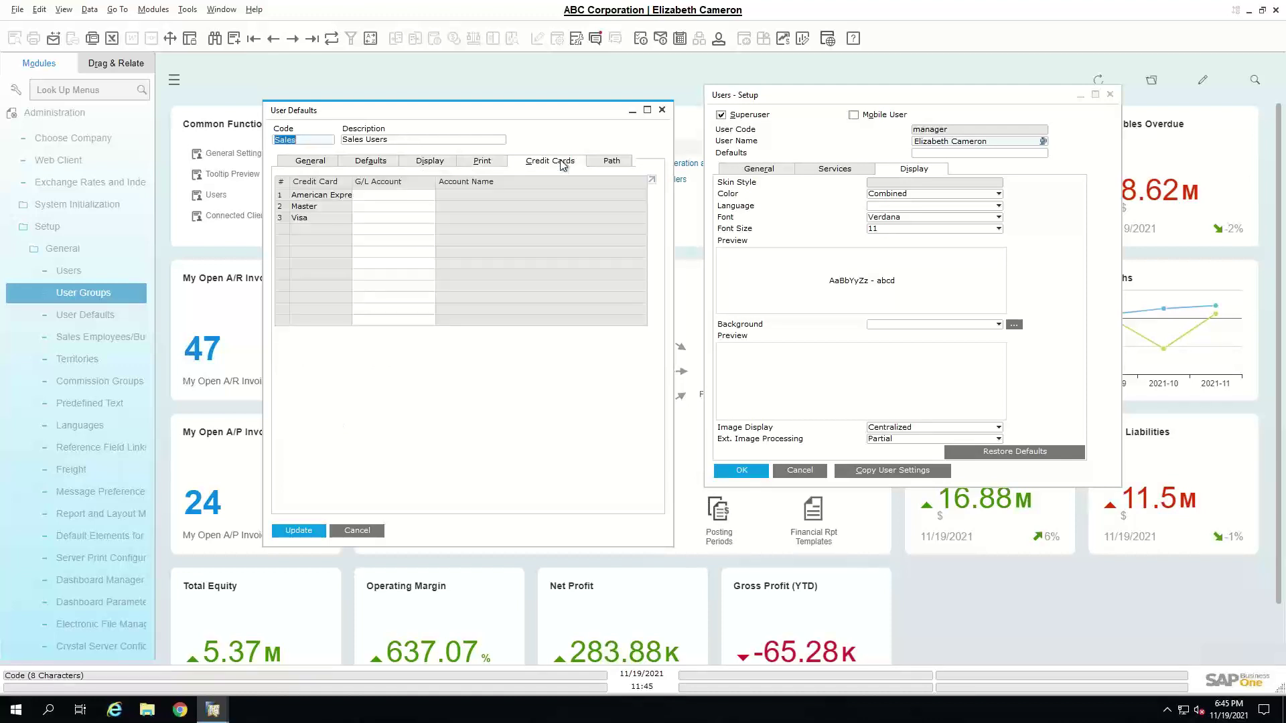
click(64, 9)
click(86, 126)
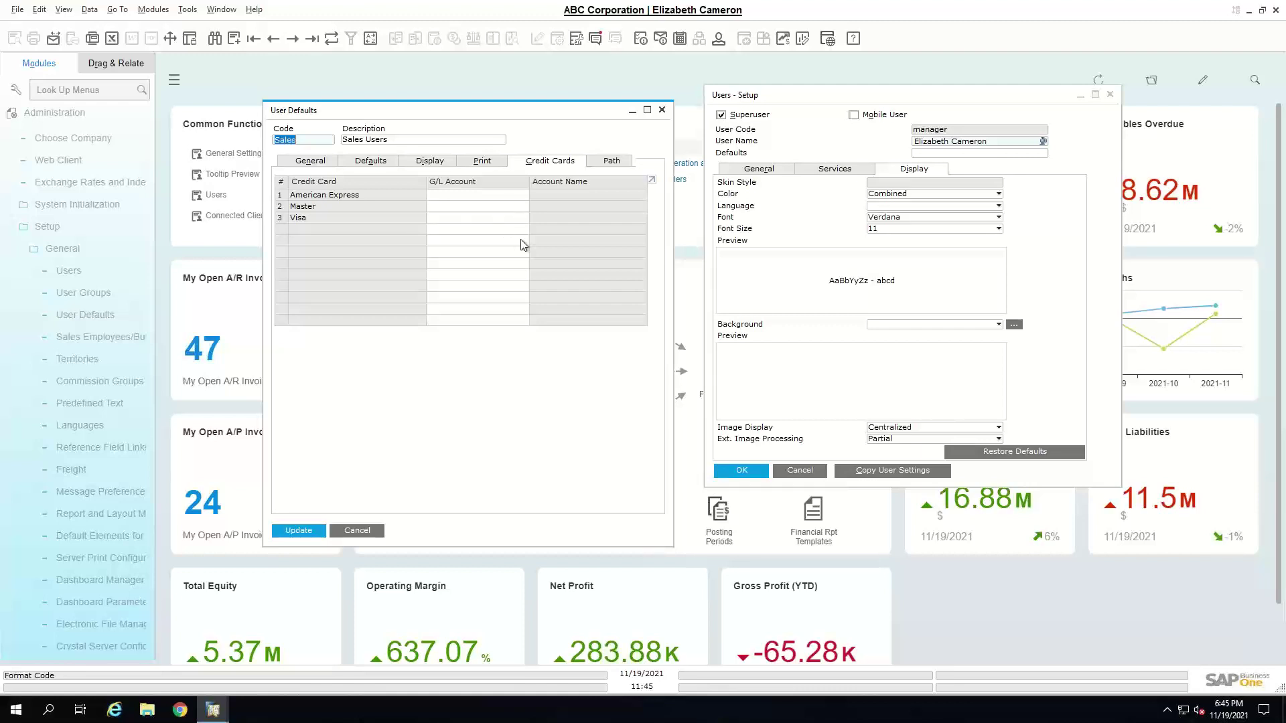
click(613, 161)
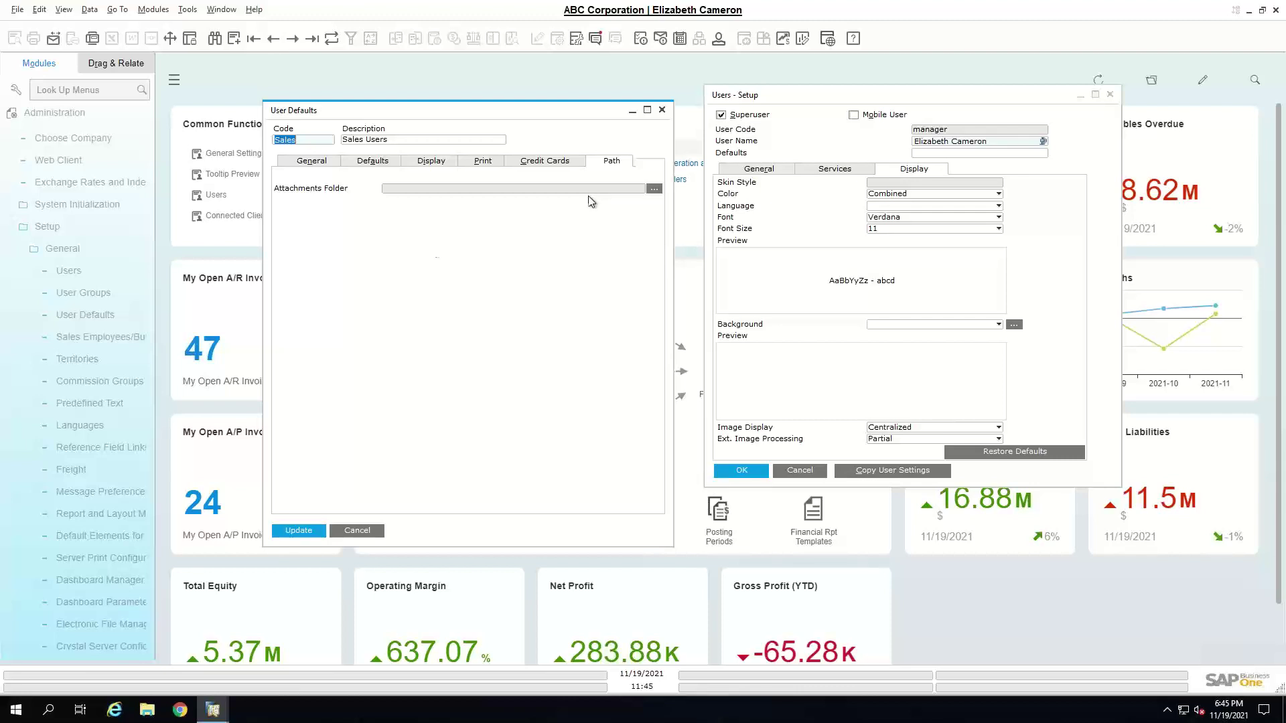
click(293, 524)
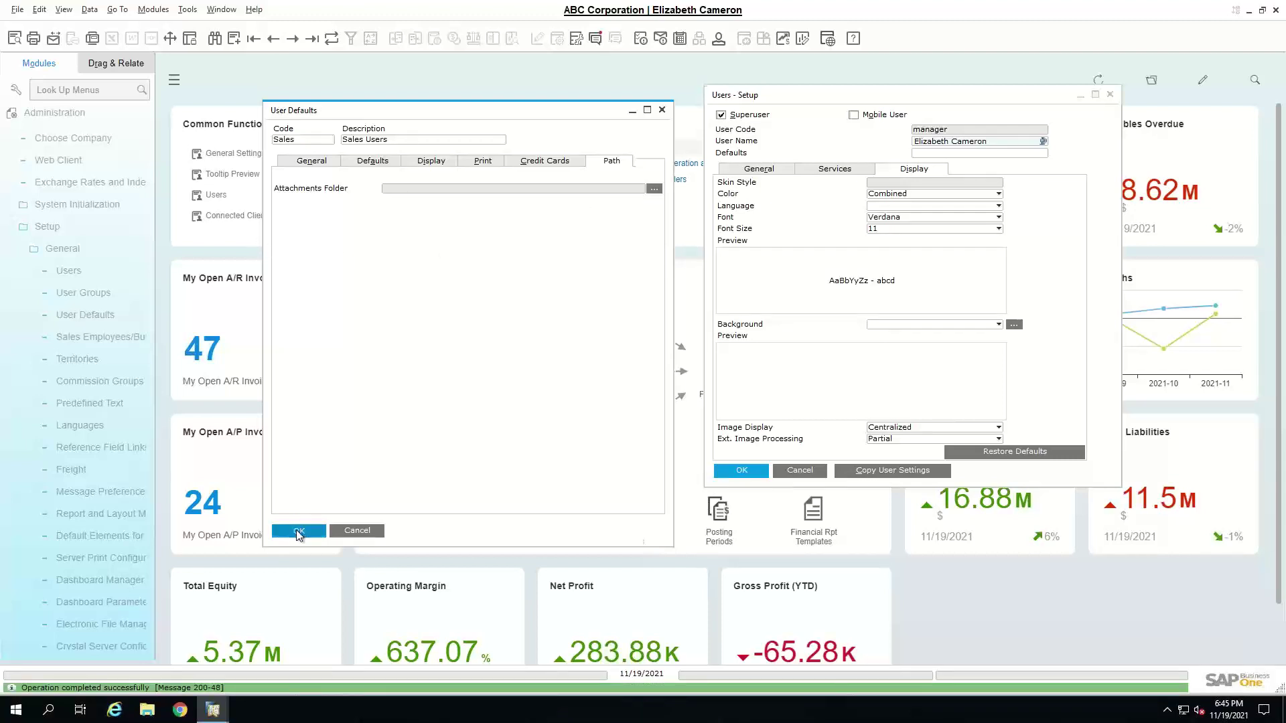
click(298, 532)
- Find the sales user by user code and set their Defaults to Sales, then save
drag(857, 102, 704, 101)
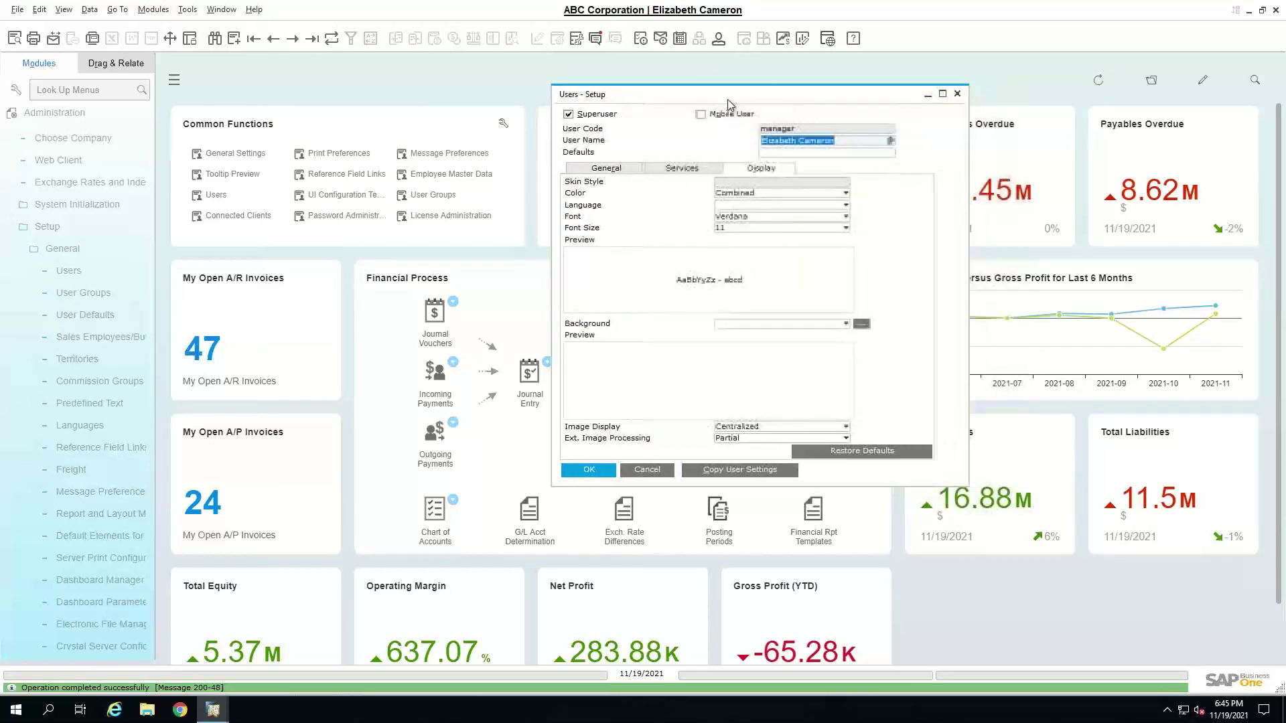
click(216, 39)
text(bgra)
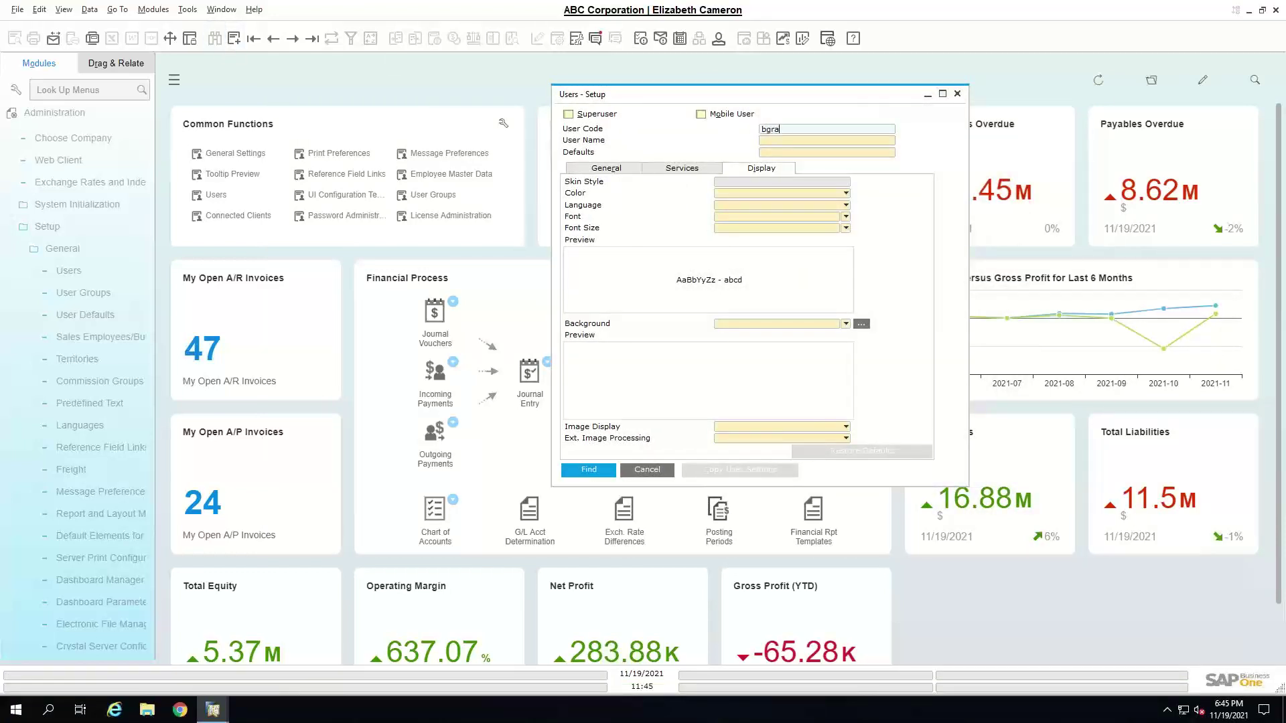
key(Return)
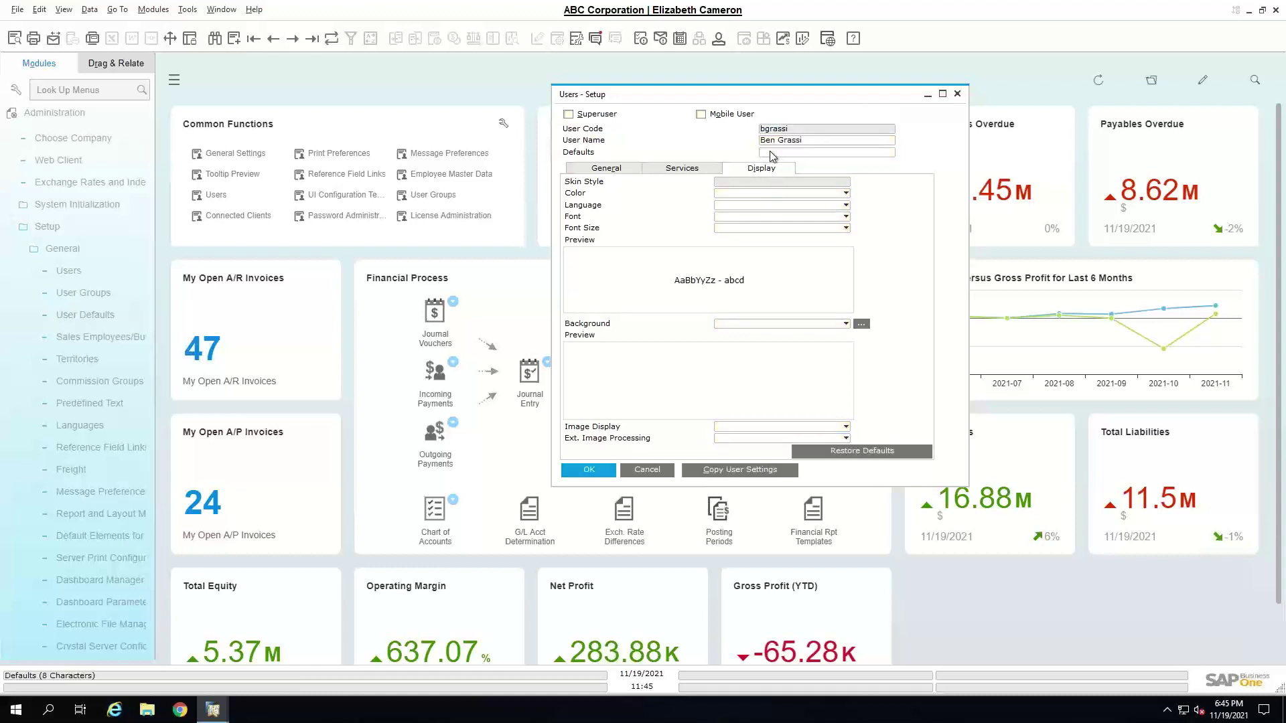
click(777, 152)
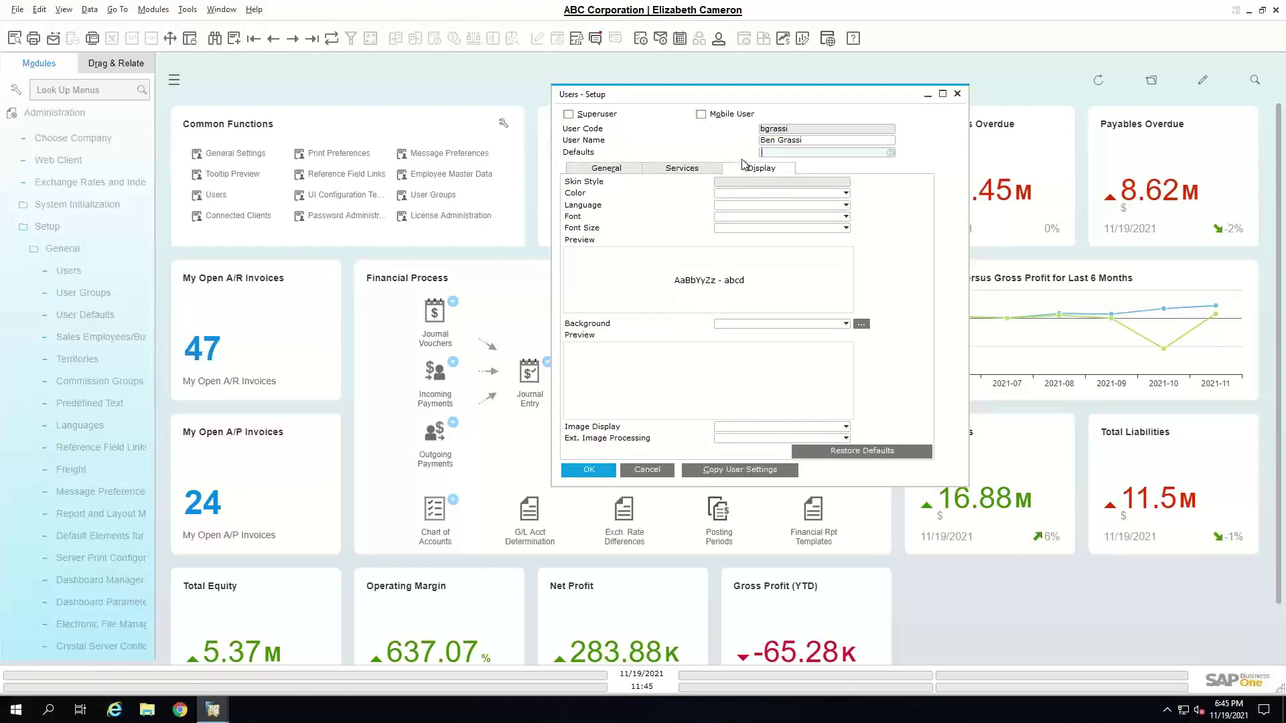
click(857, 155)
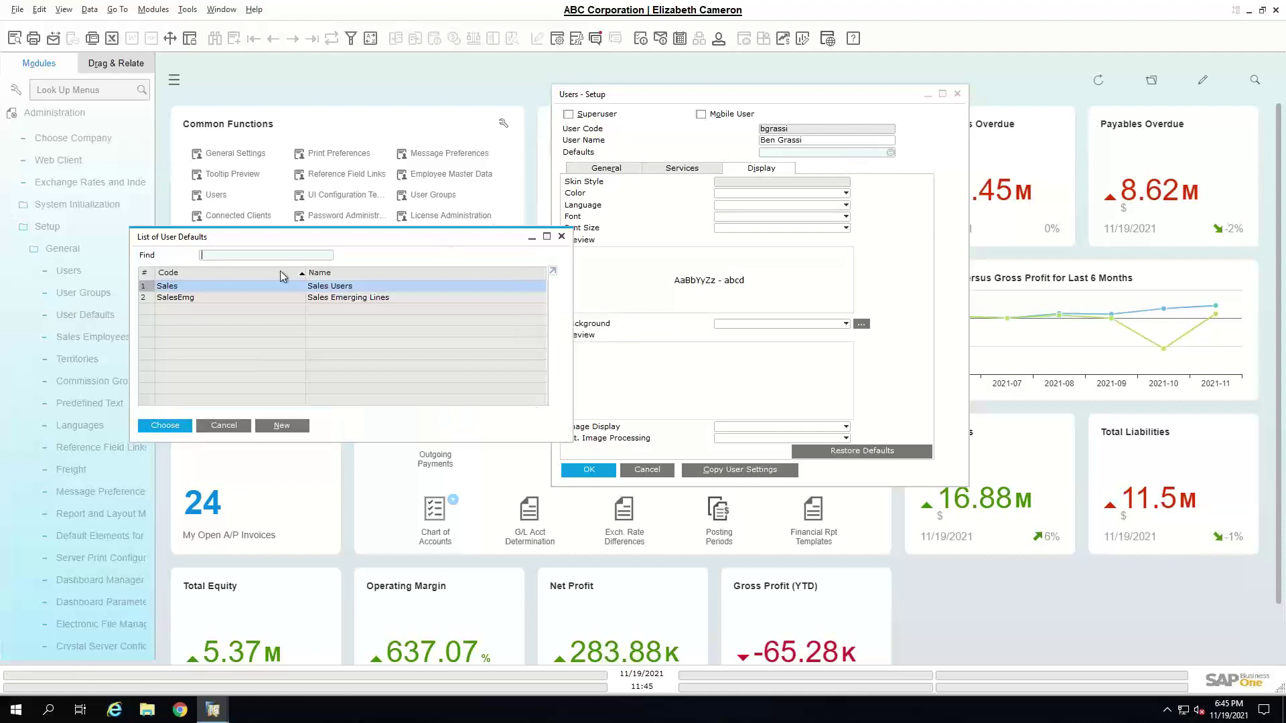
double_click(299, 288)
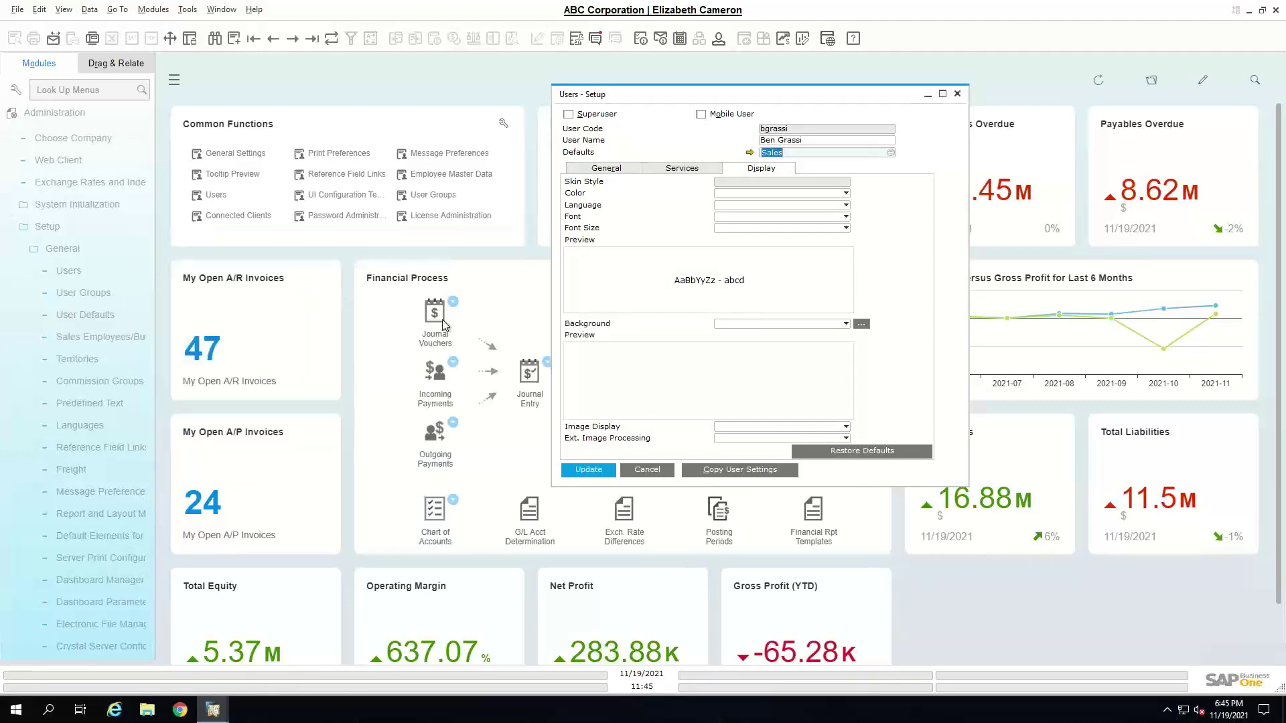
click(589, 470)
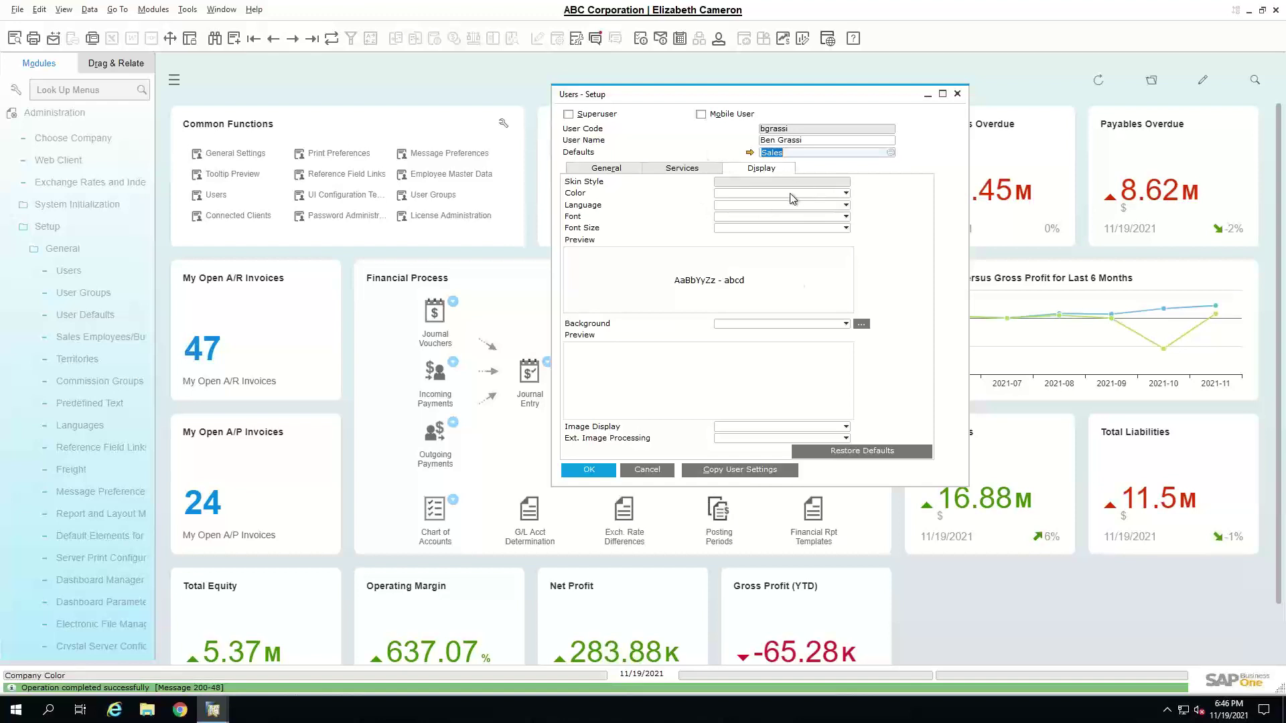
- Review the user's Services and General tabs, close Users - Setup, and open User Groups
click(702, 167)
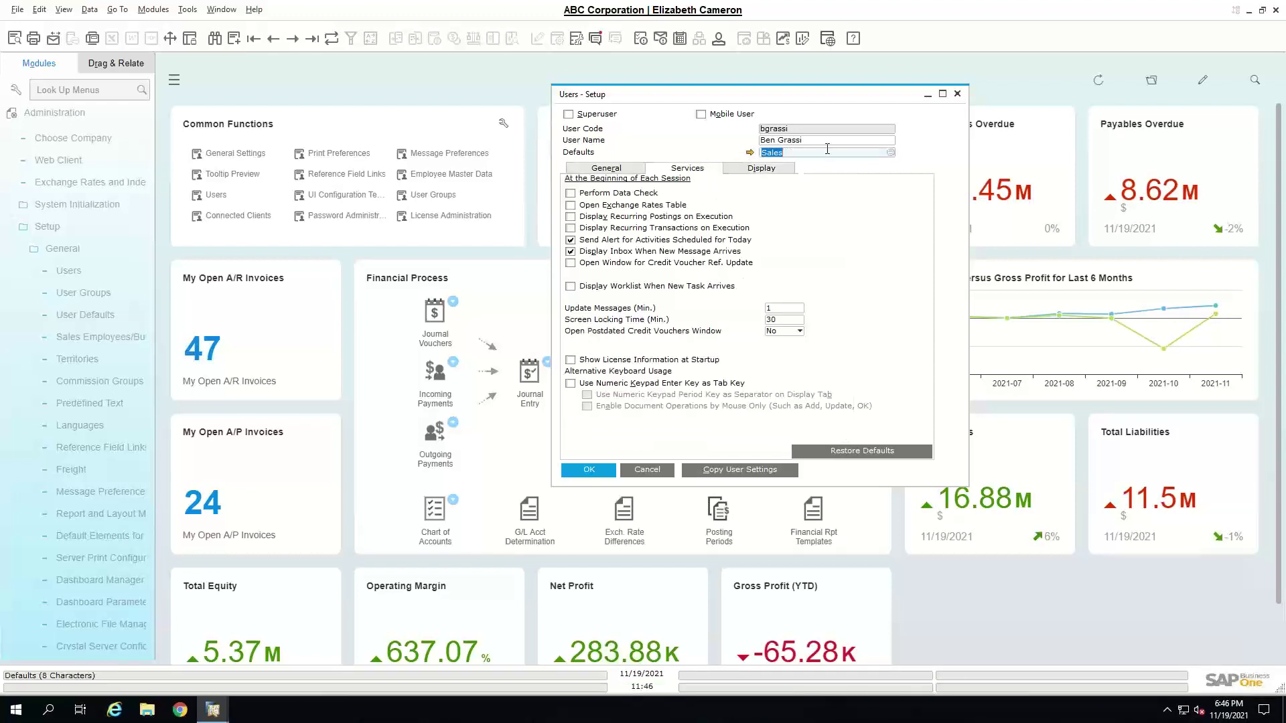
click(613, 170)
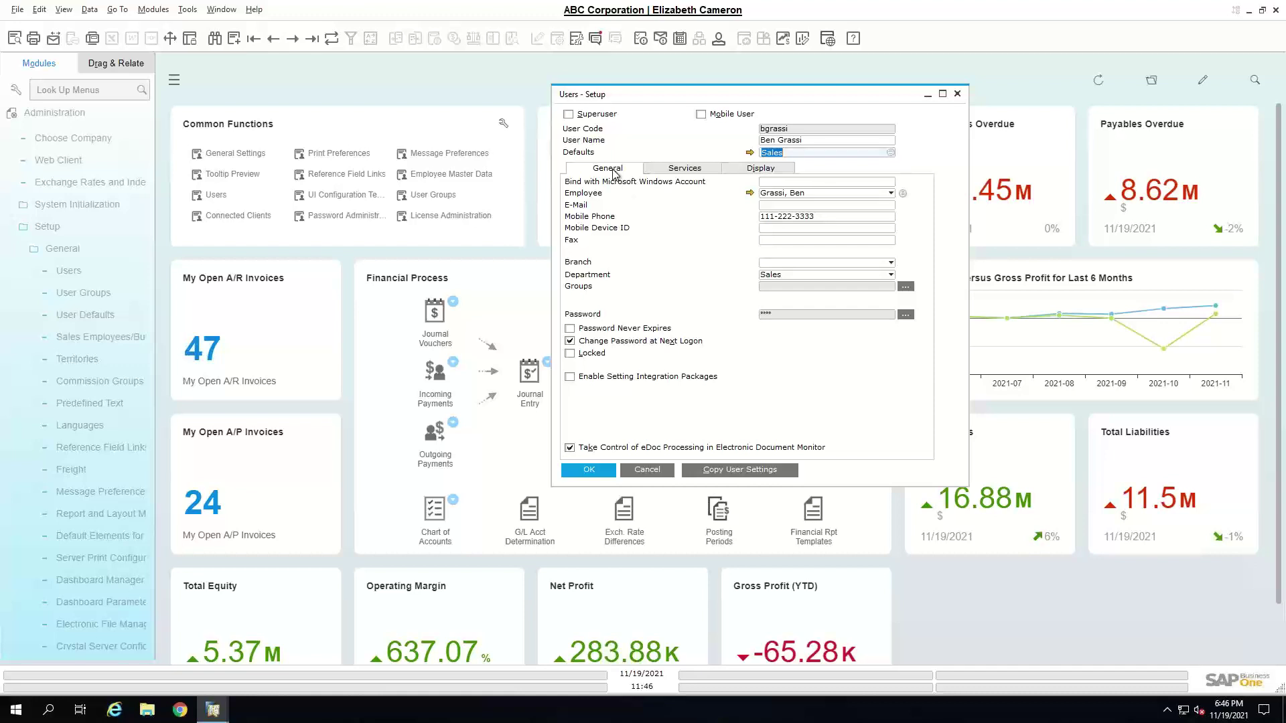
click(643, 470)
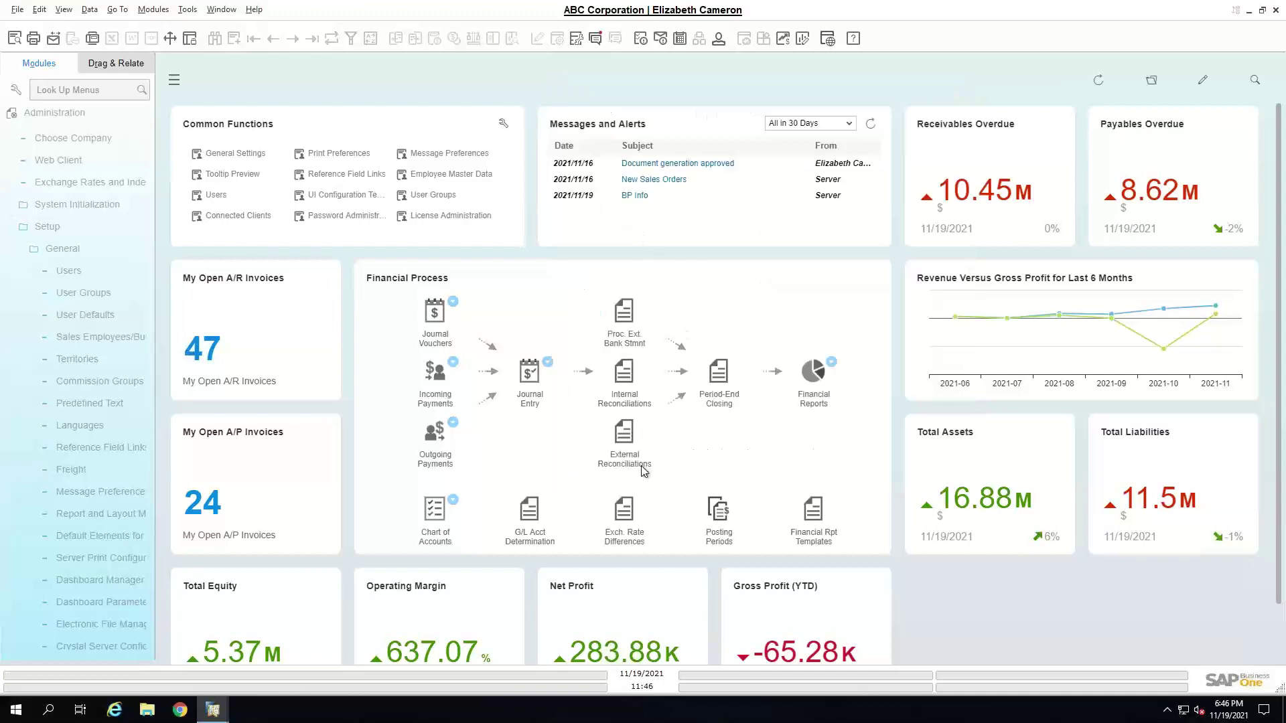
click(100, 295)
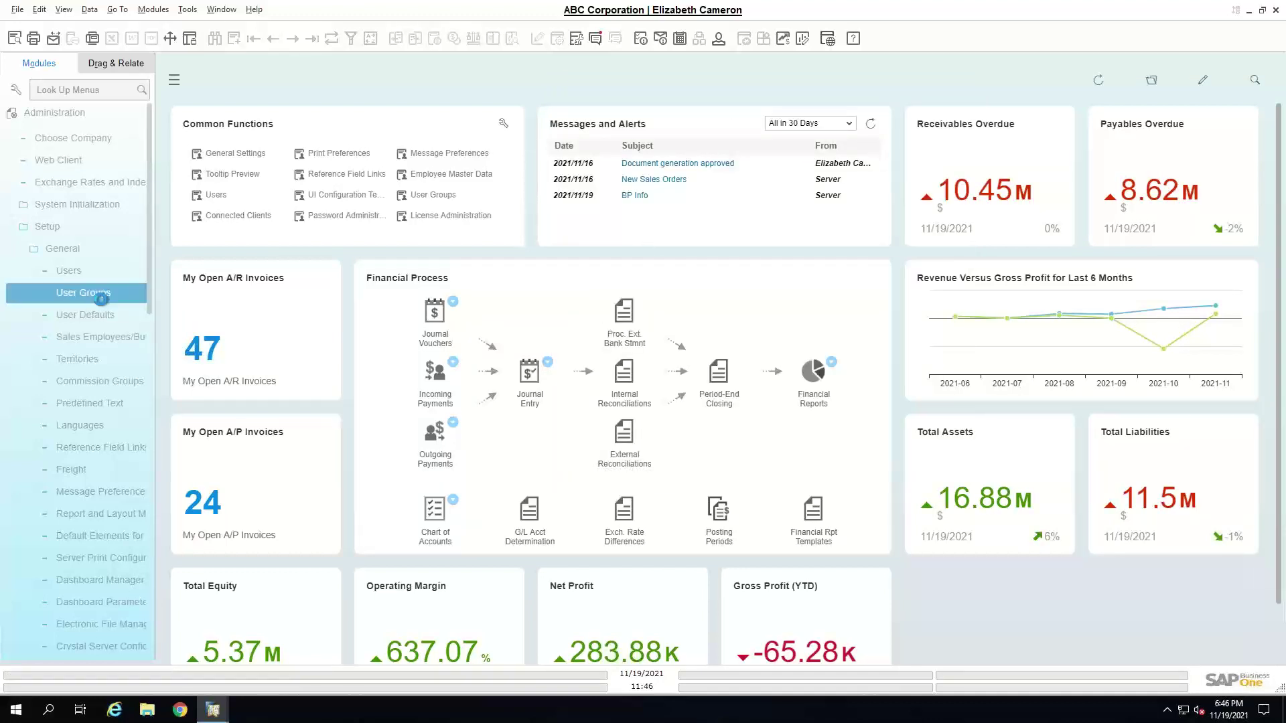
- Check the User Groups group type list and keep Authorization selected
drag(593, 199, 473, 108)
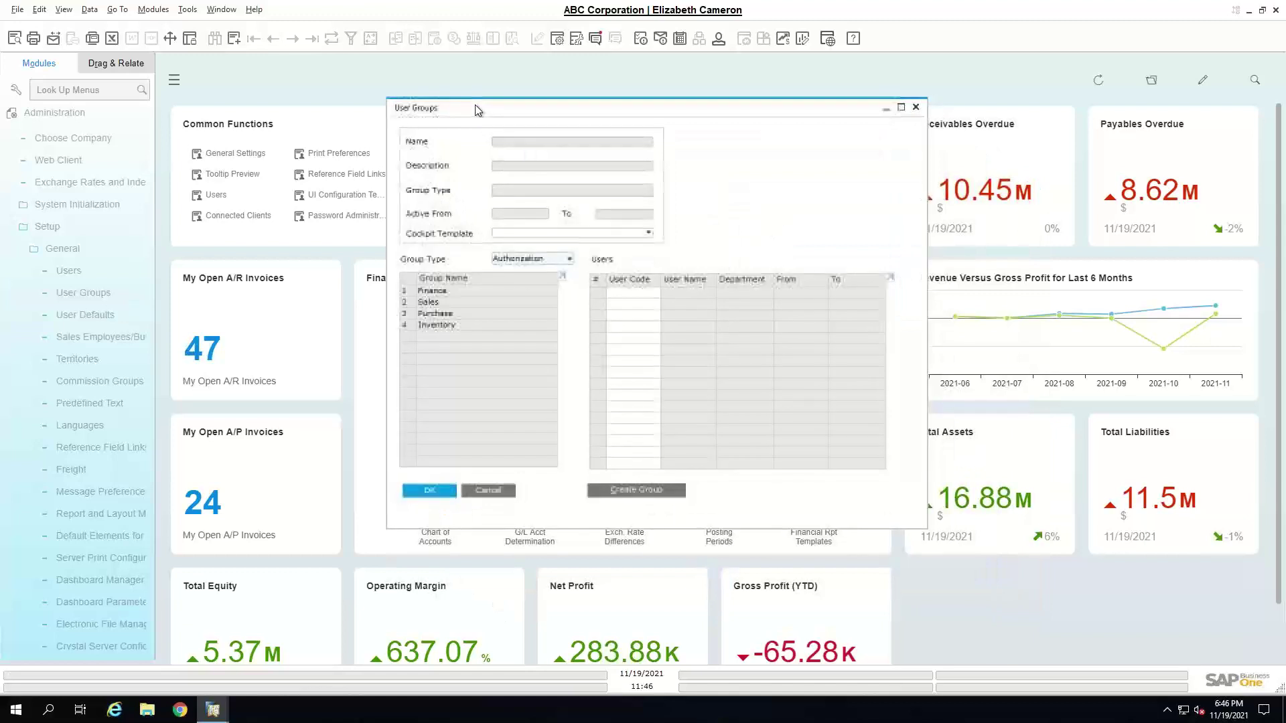
click(570, 259)
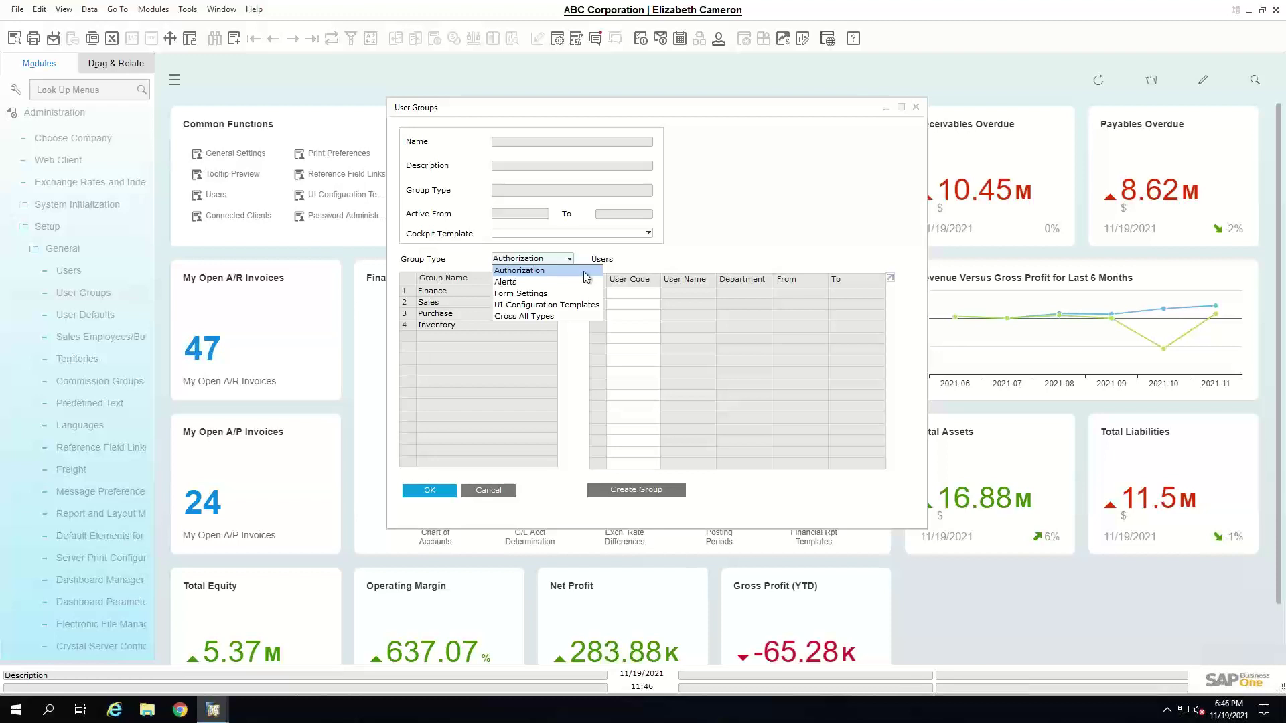
click(584, 273)
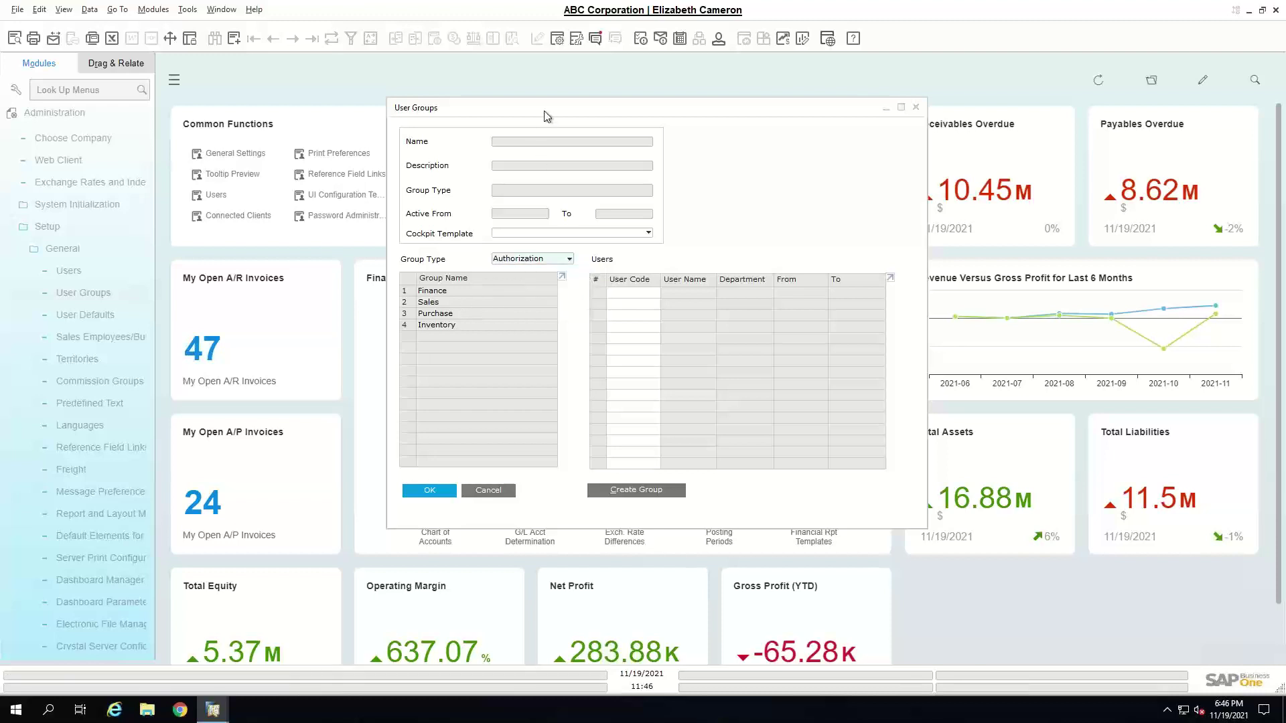
drag(546, 116, 436, 76)
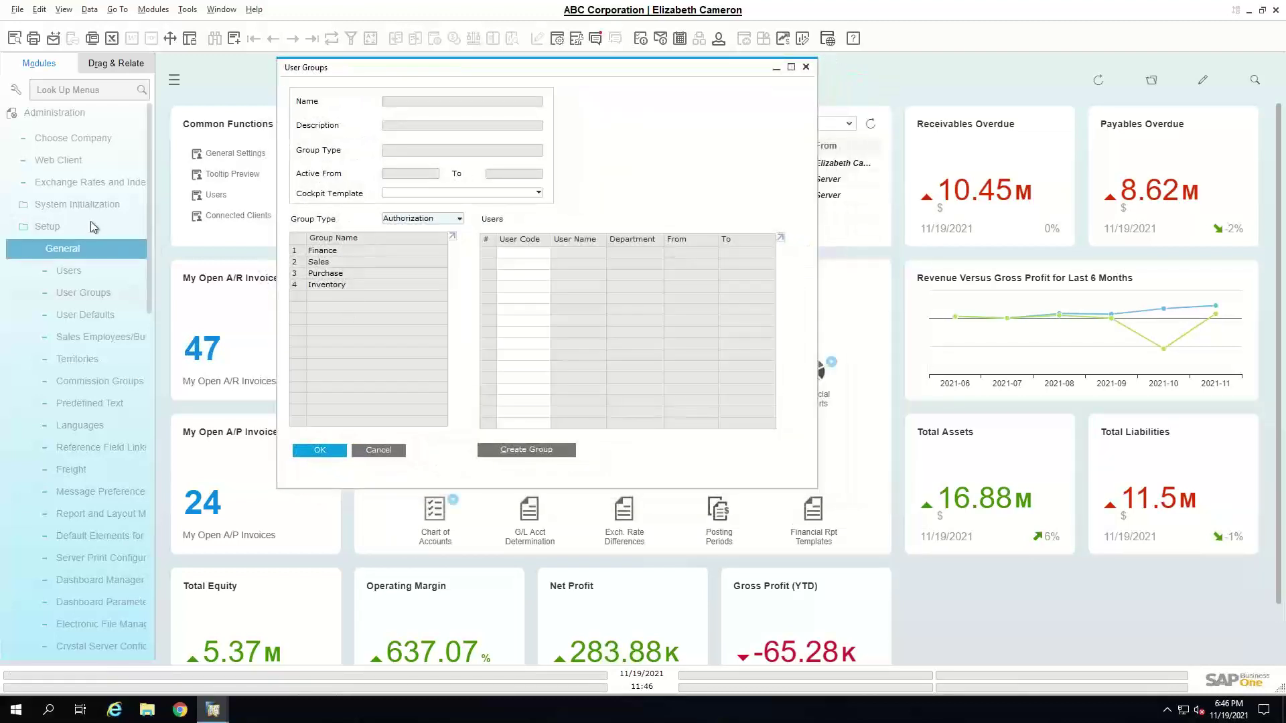
- Open General Authorizations under System Initialization > Authorizations
click(89, 204)
click(102, 295)
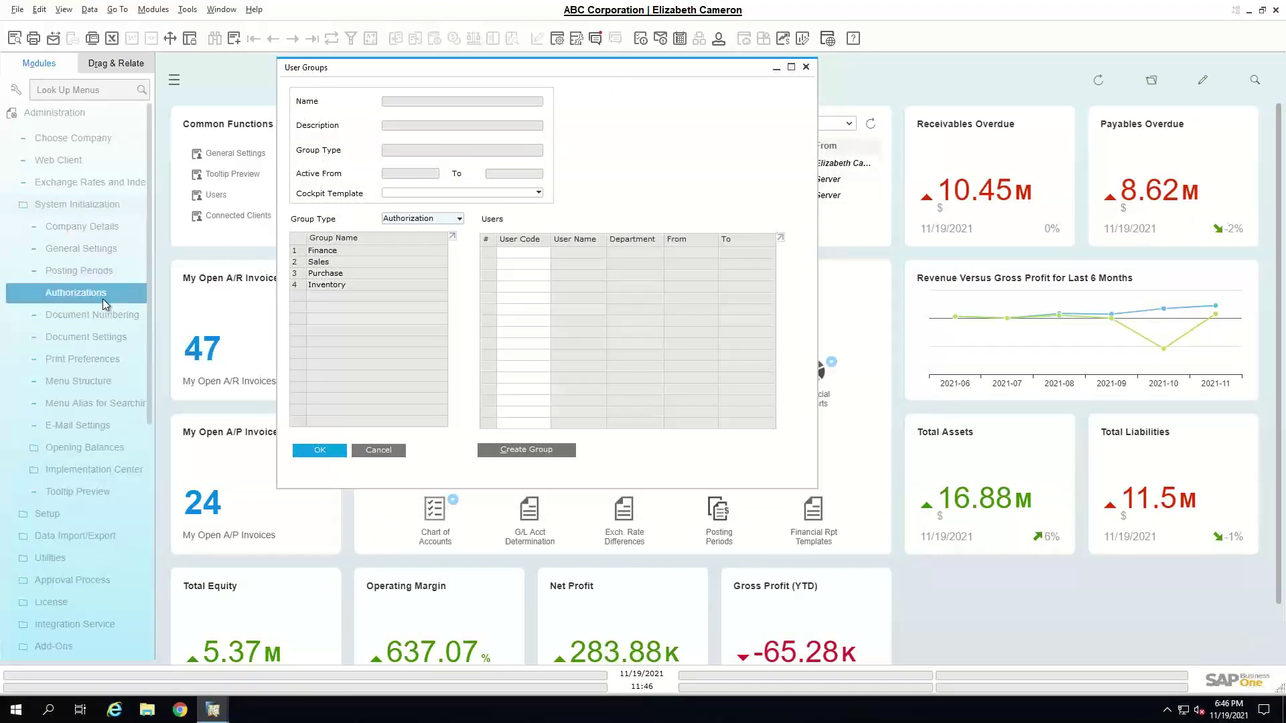
click(98, 318)
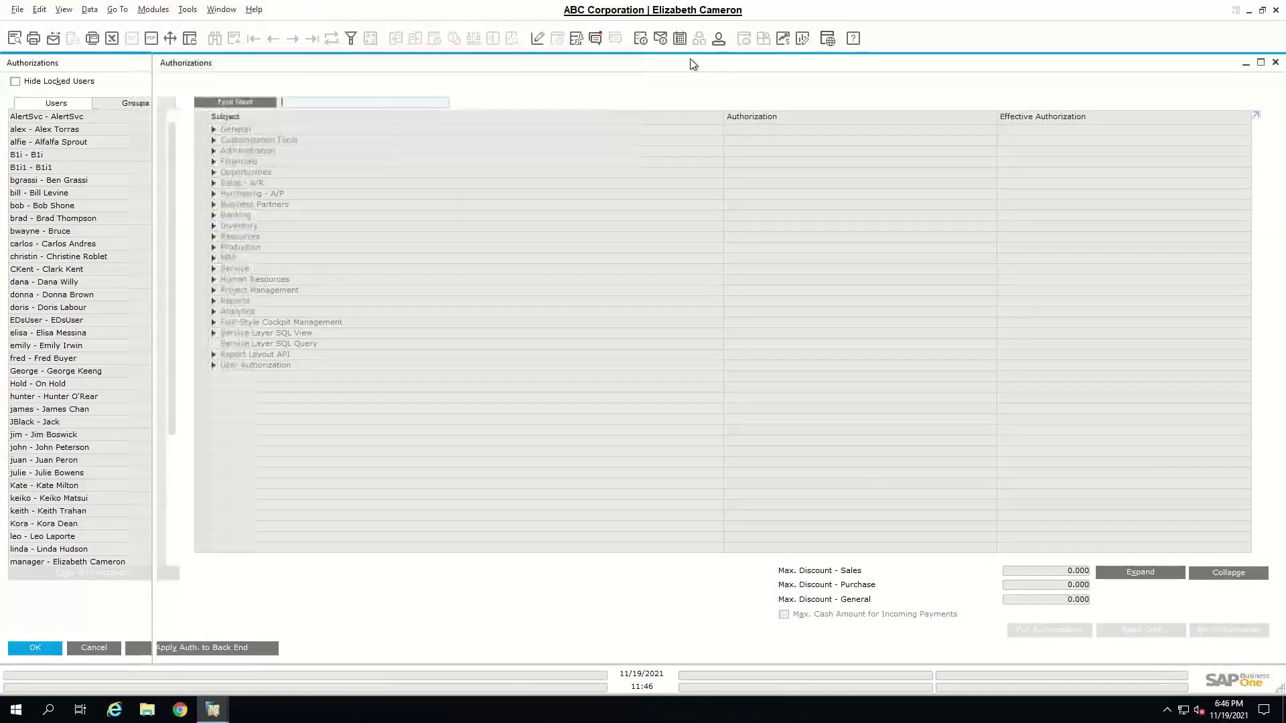
- Restore the Authorizations window and show one user's authorizations on the Users tab
double_click(693, 63)
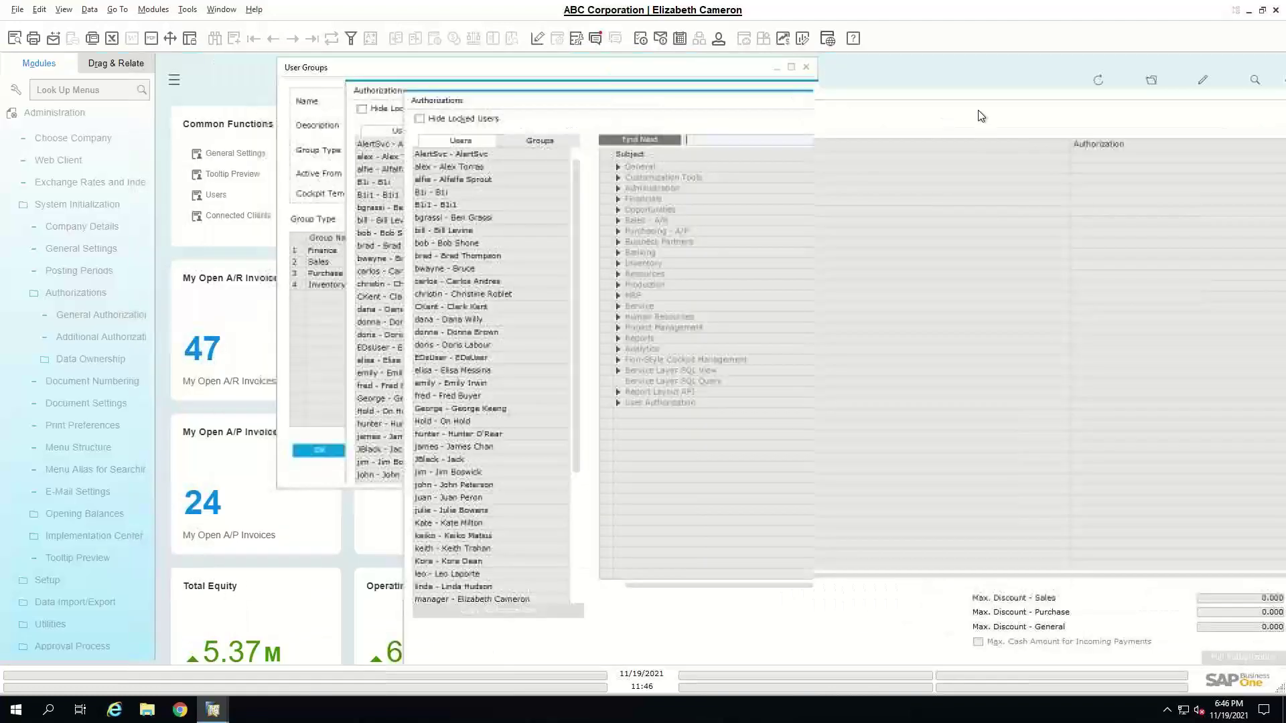
drag(503, 66, 248, 71)
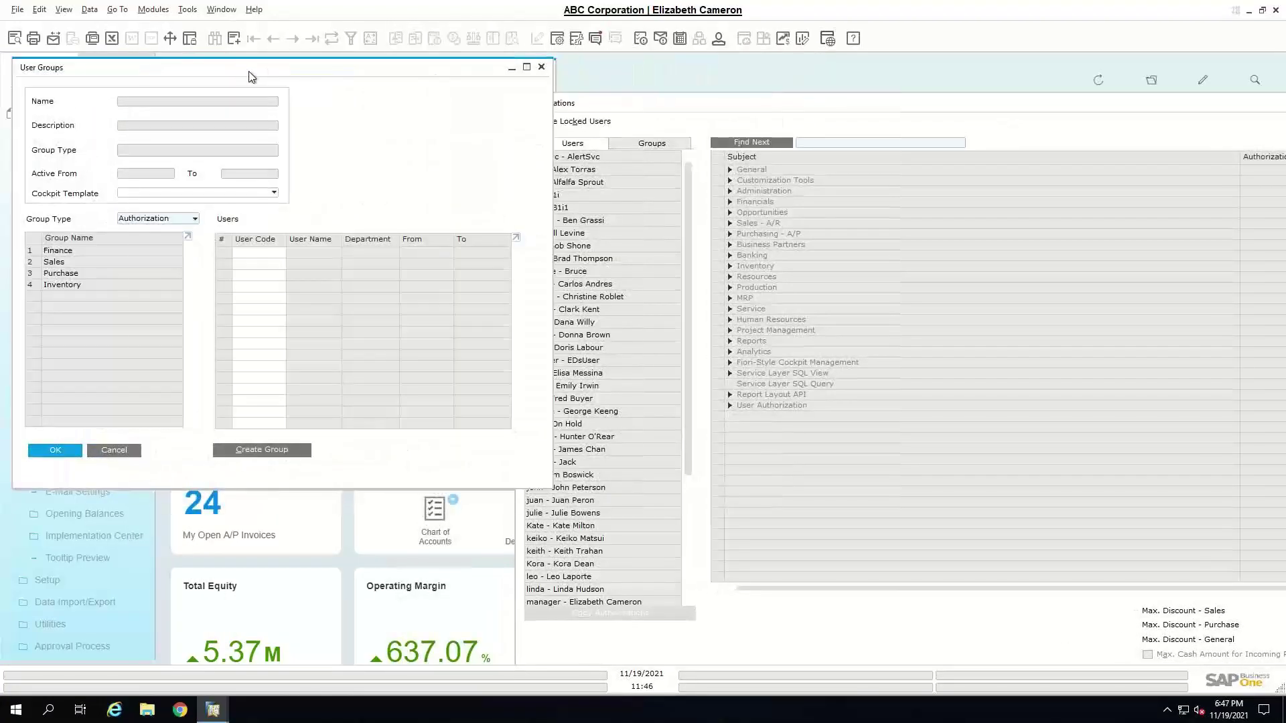
click(805, 113)
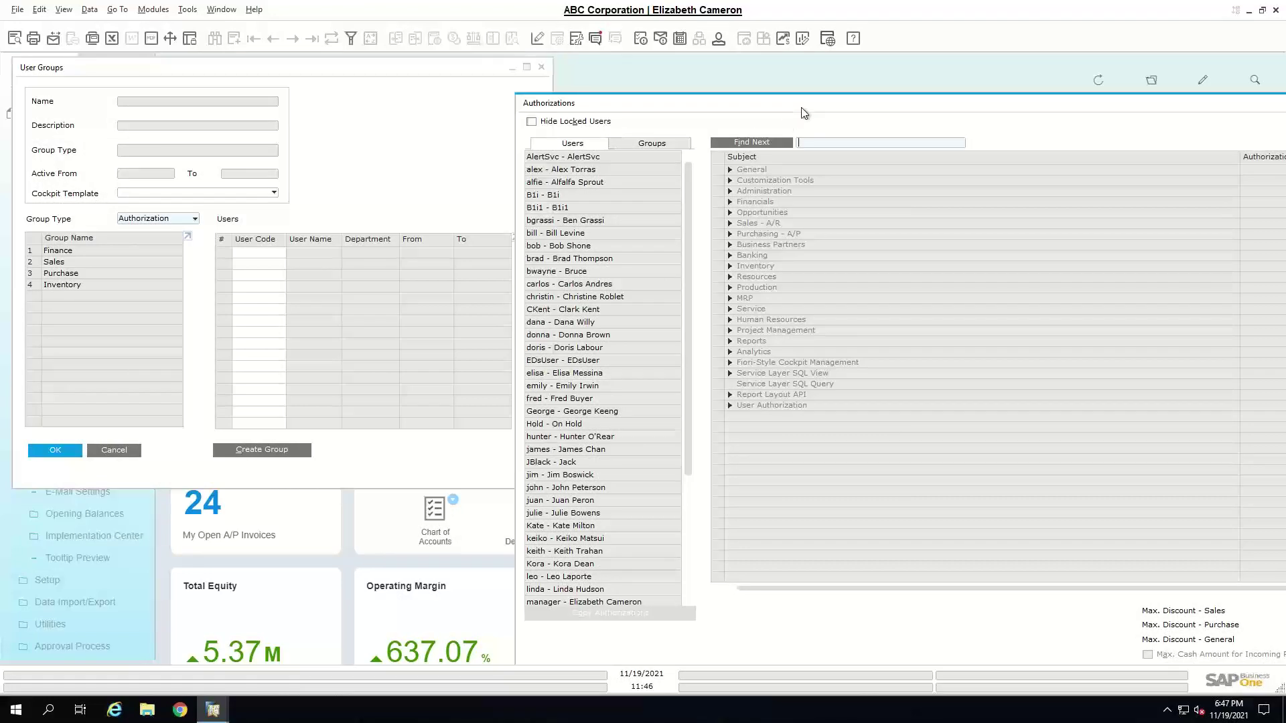
click(656, 143)
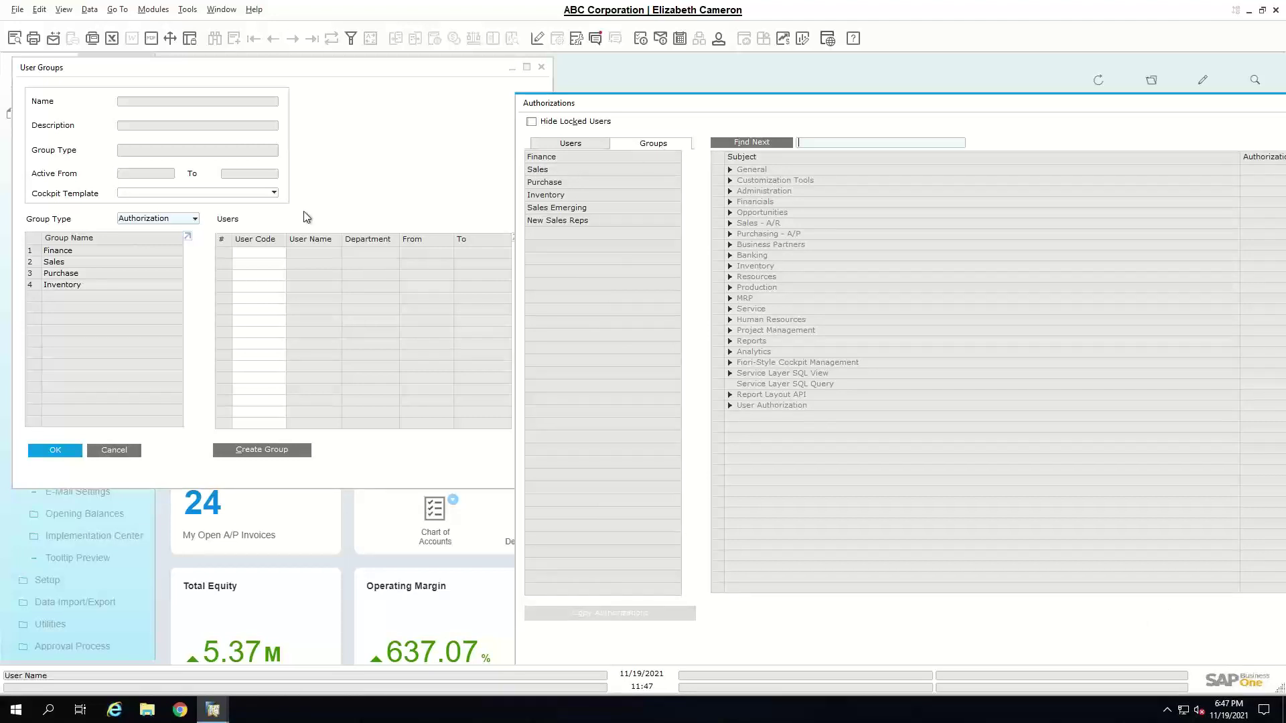
click(574, 145)
drag(643, 103, 372, 80)
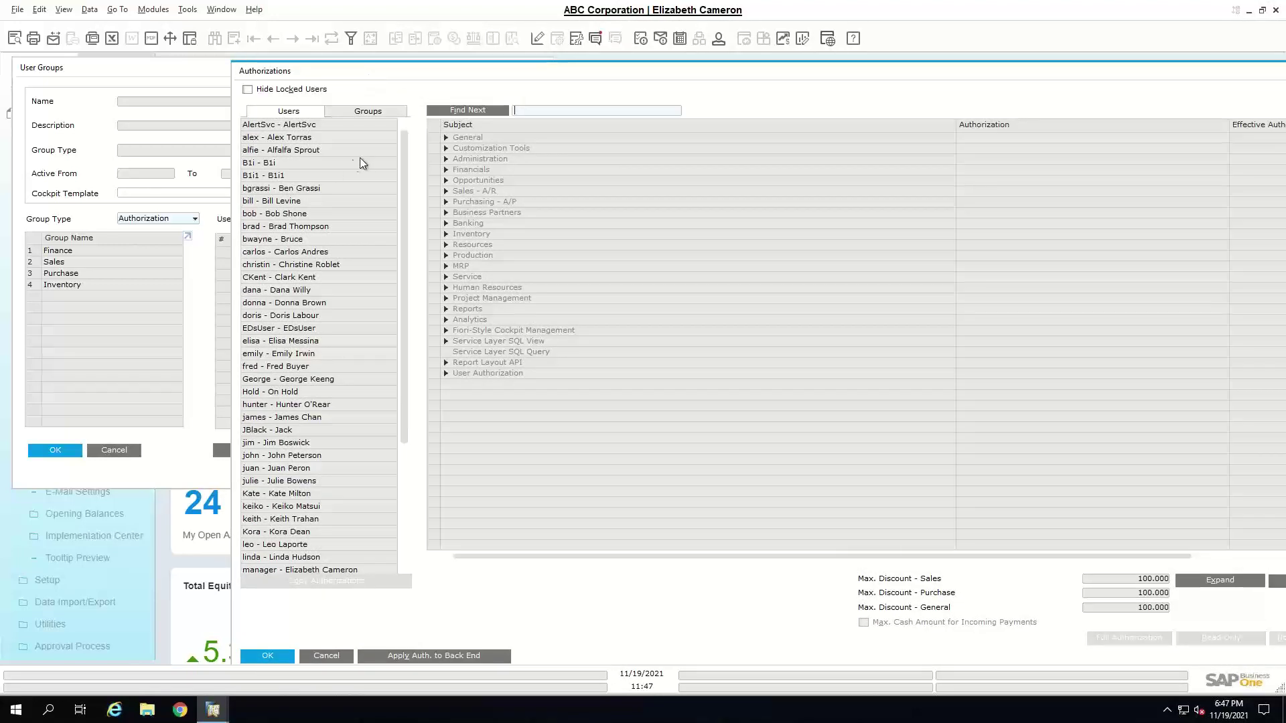
click(324, 190)
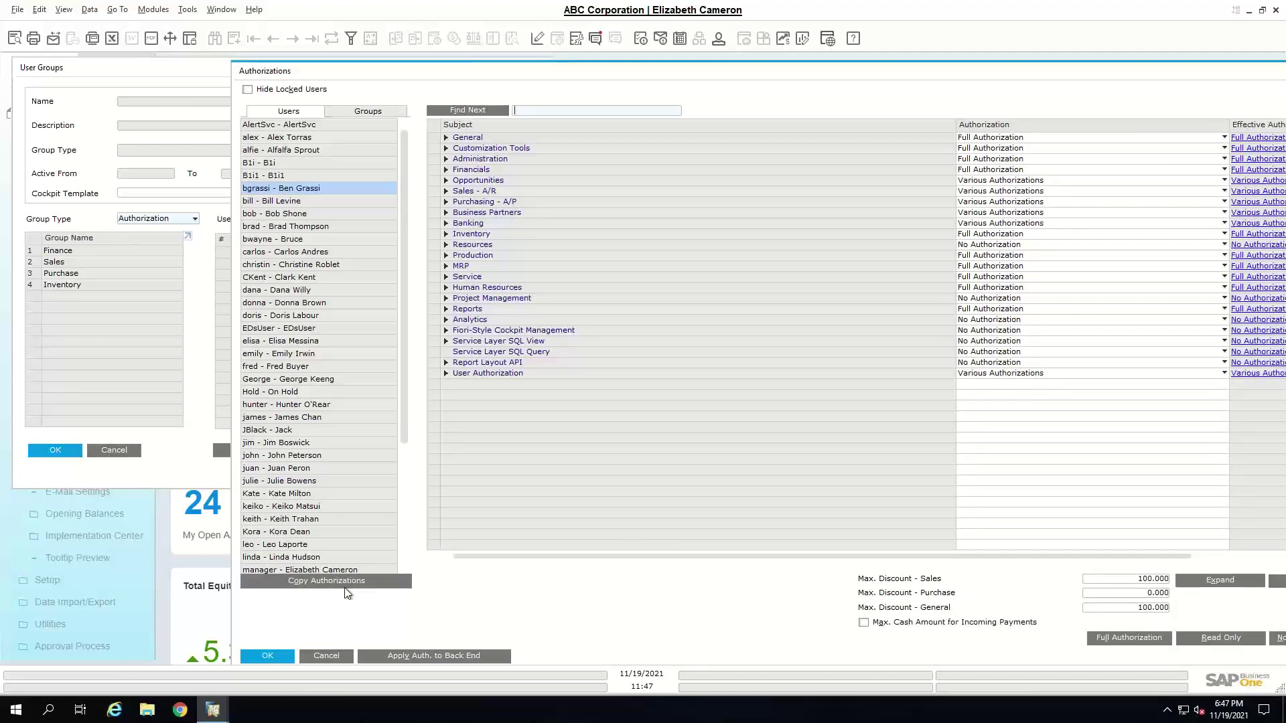
- Show the Finance group's authorizations, then minimize Authorizations and bring up Users - Setup
click(379, 112)
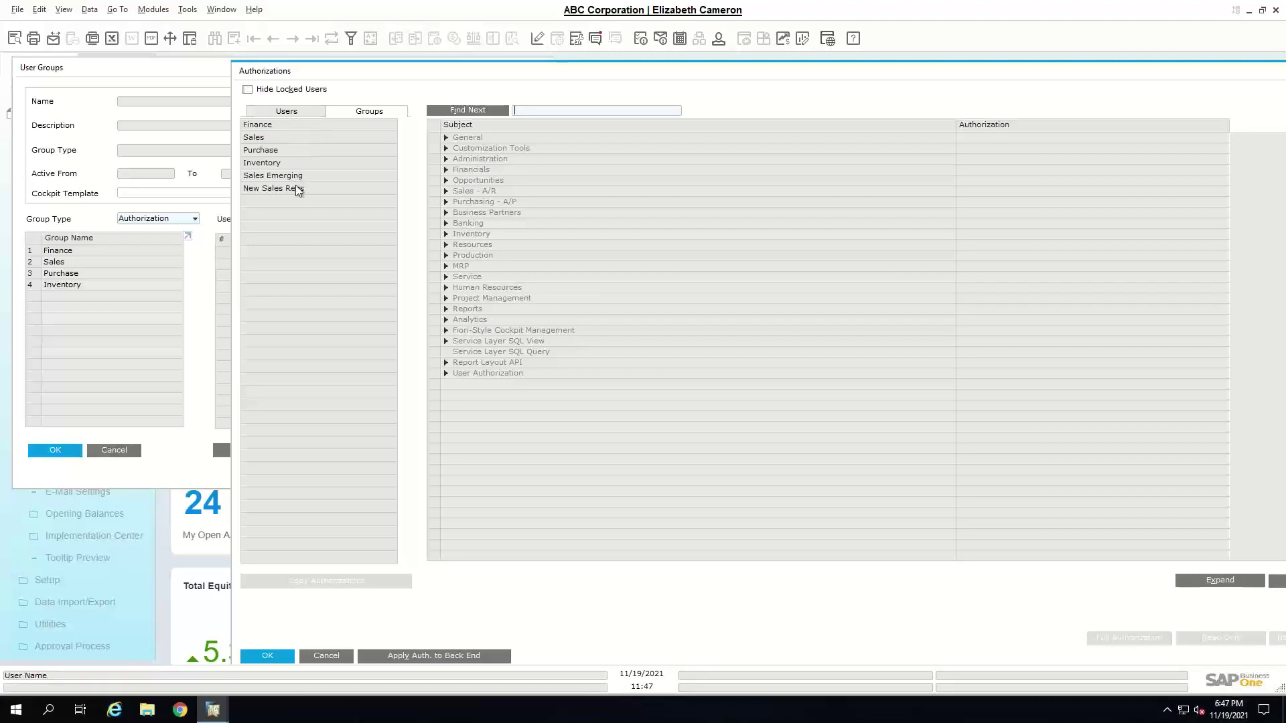
click(302, 130)
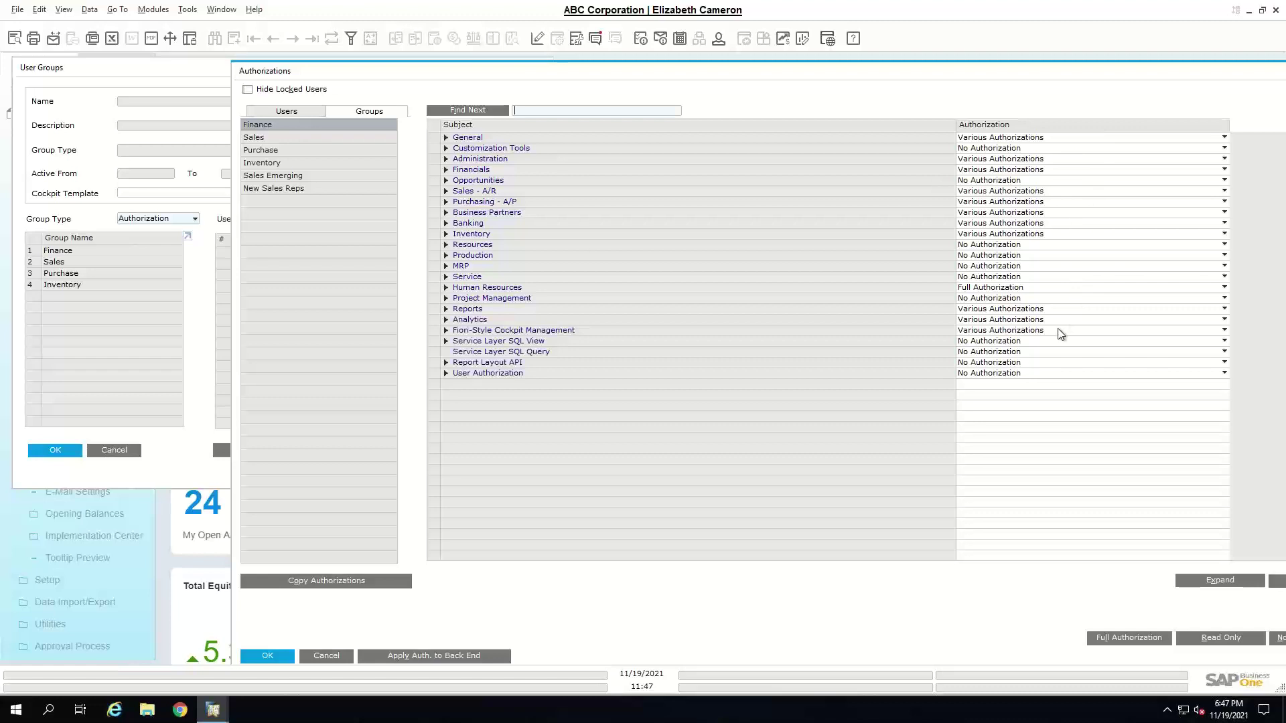
drag(1134, 67, 941, 59)
click(1131, 63)
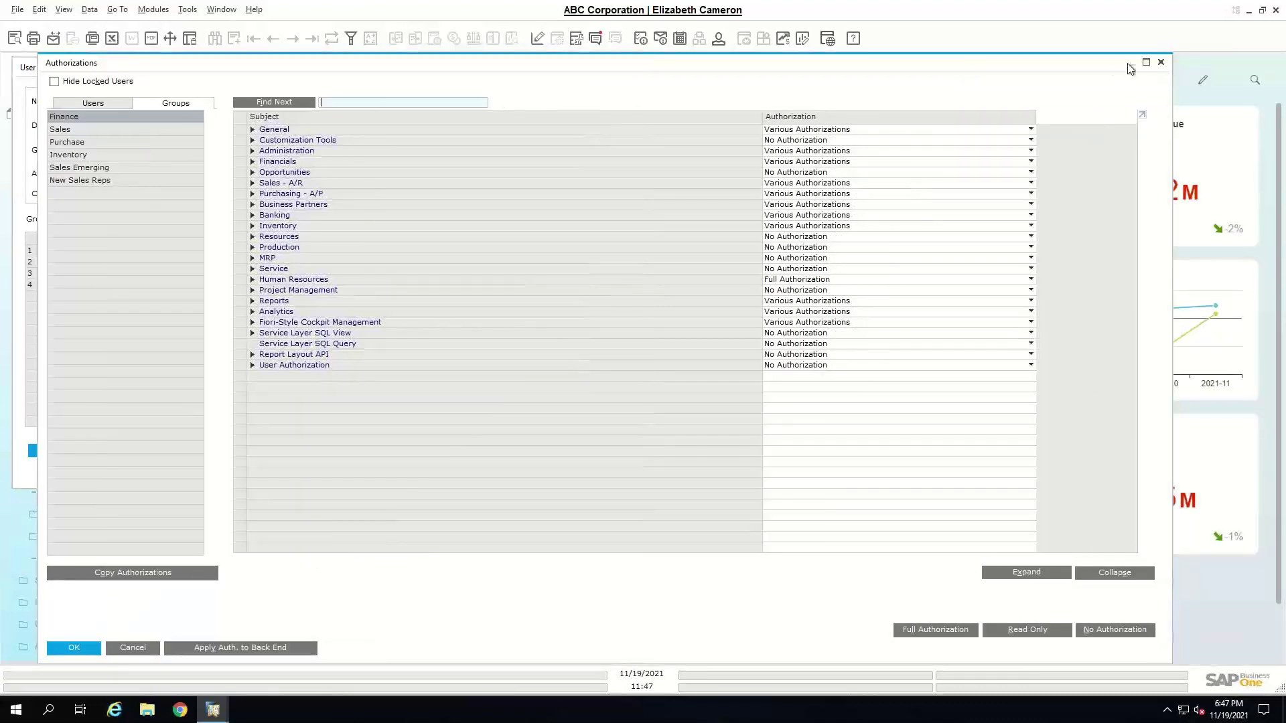
click(719, 38)
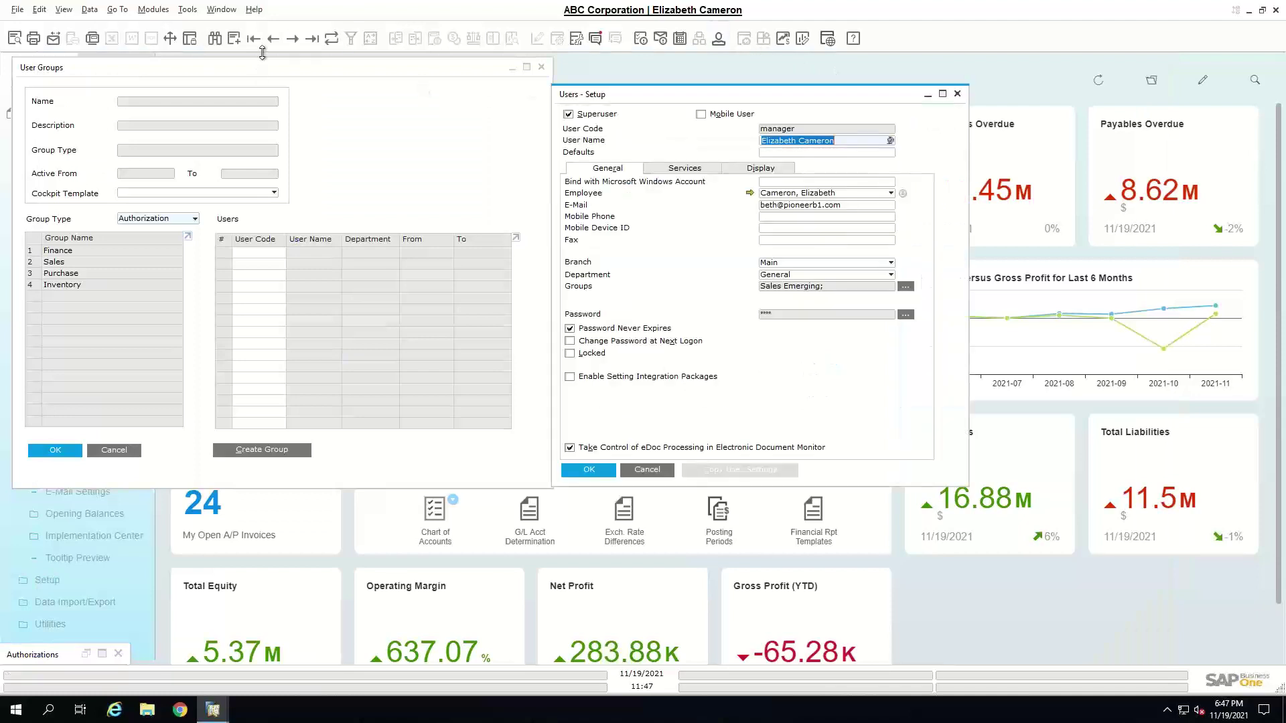
- Find the sales user by user code, assign them to the Sales group, and save
click(215, 38)
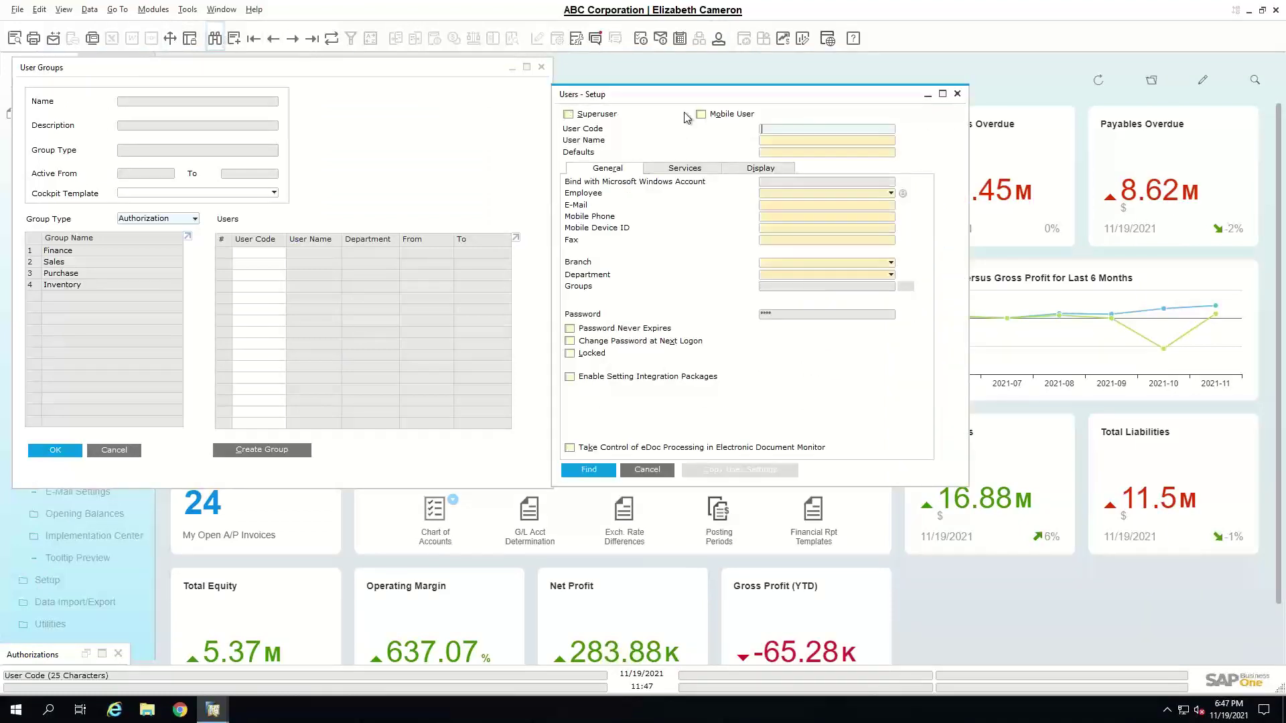
key(Return)
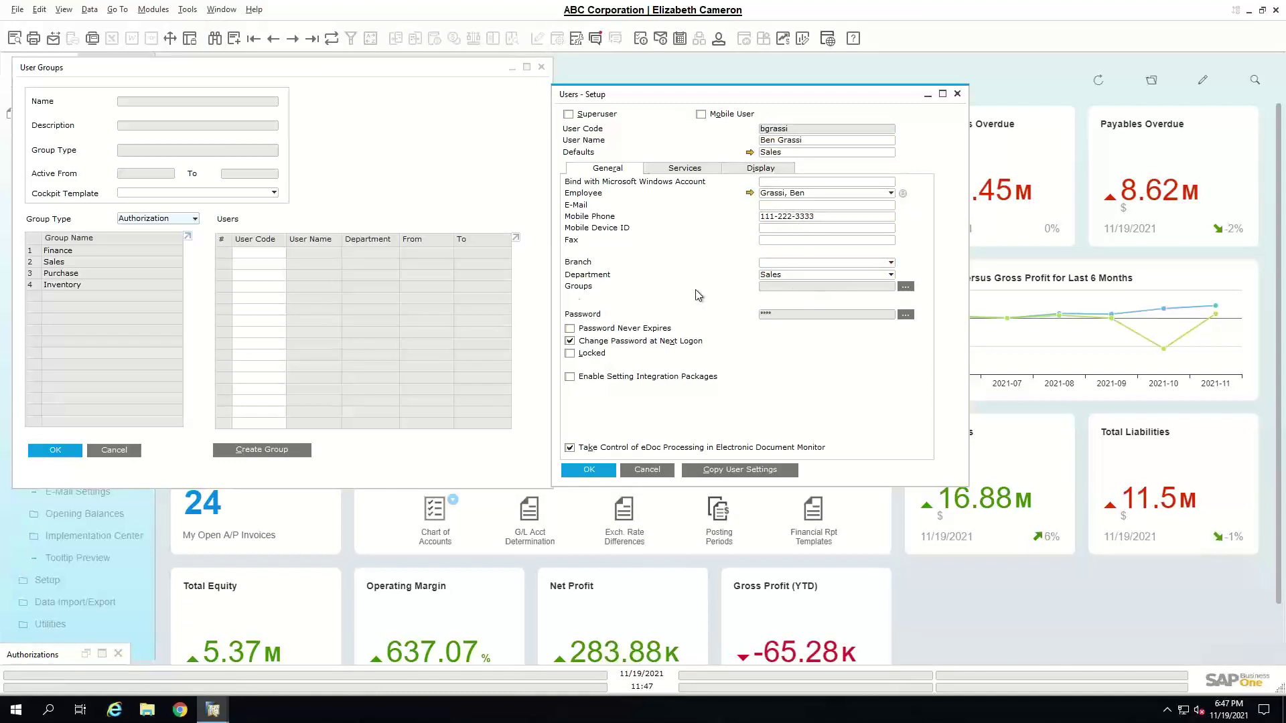
click(905, 287)
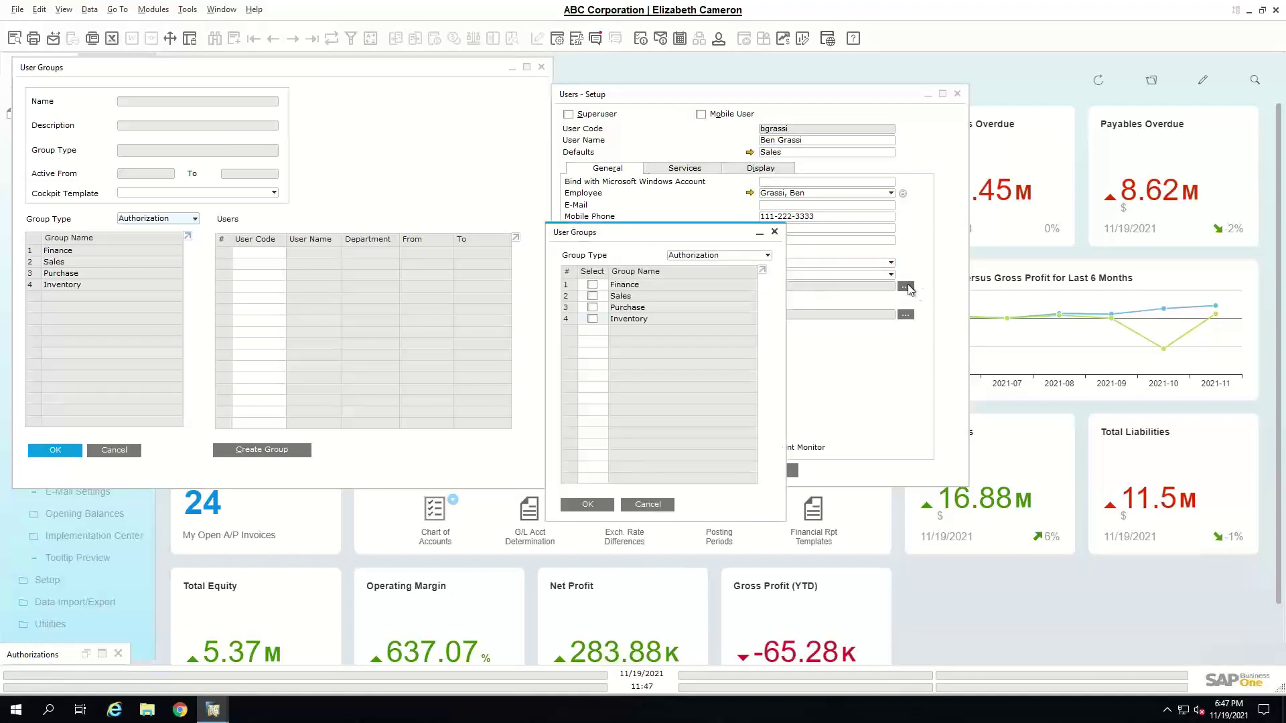
drag(700, 234, 1053, 217)
click(948, 280)
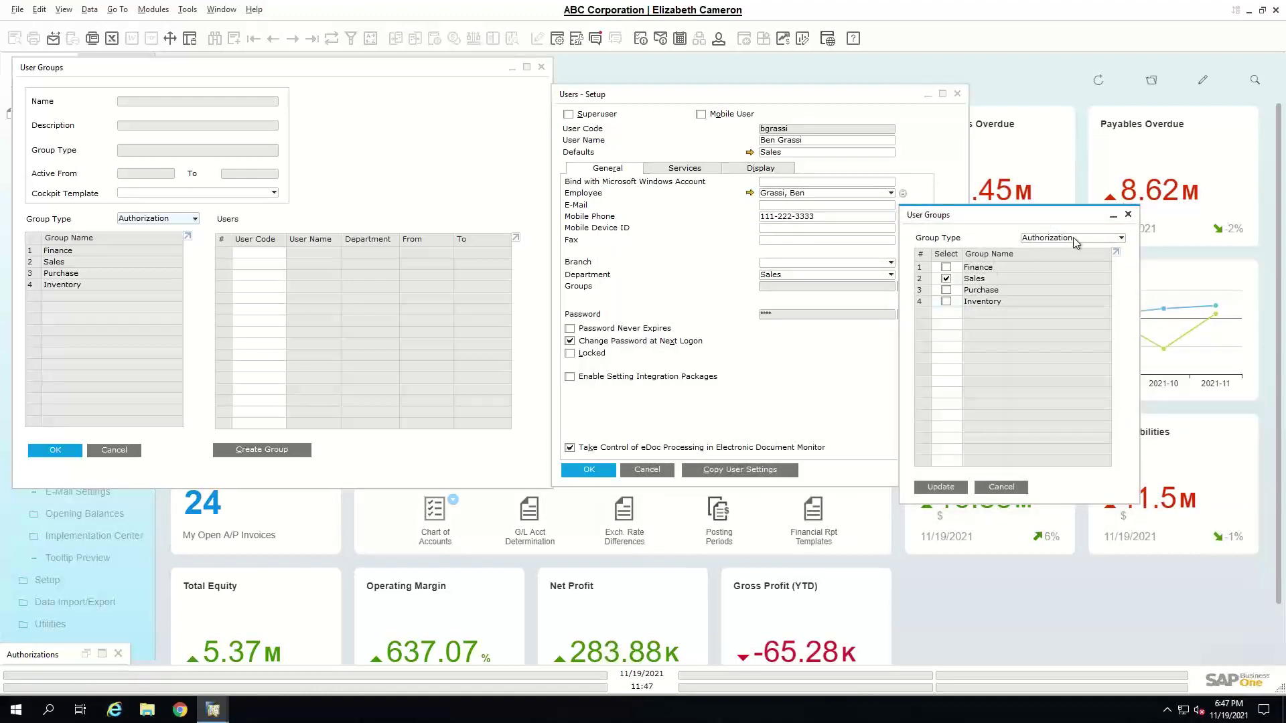
click(927, 487)
click(590, 472)
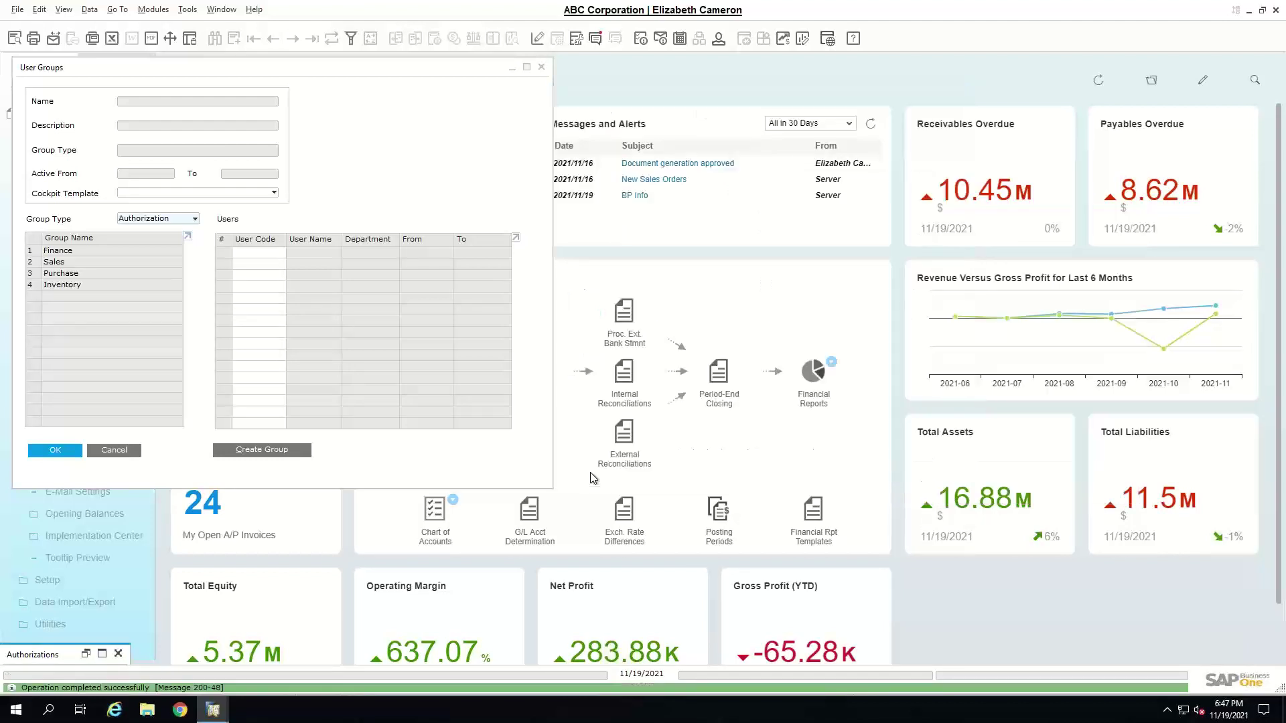
- Check the group types, start a new user group, then cancel and close User Groups
click(192, 221)
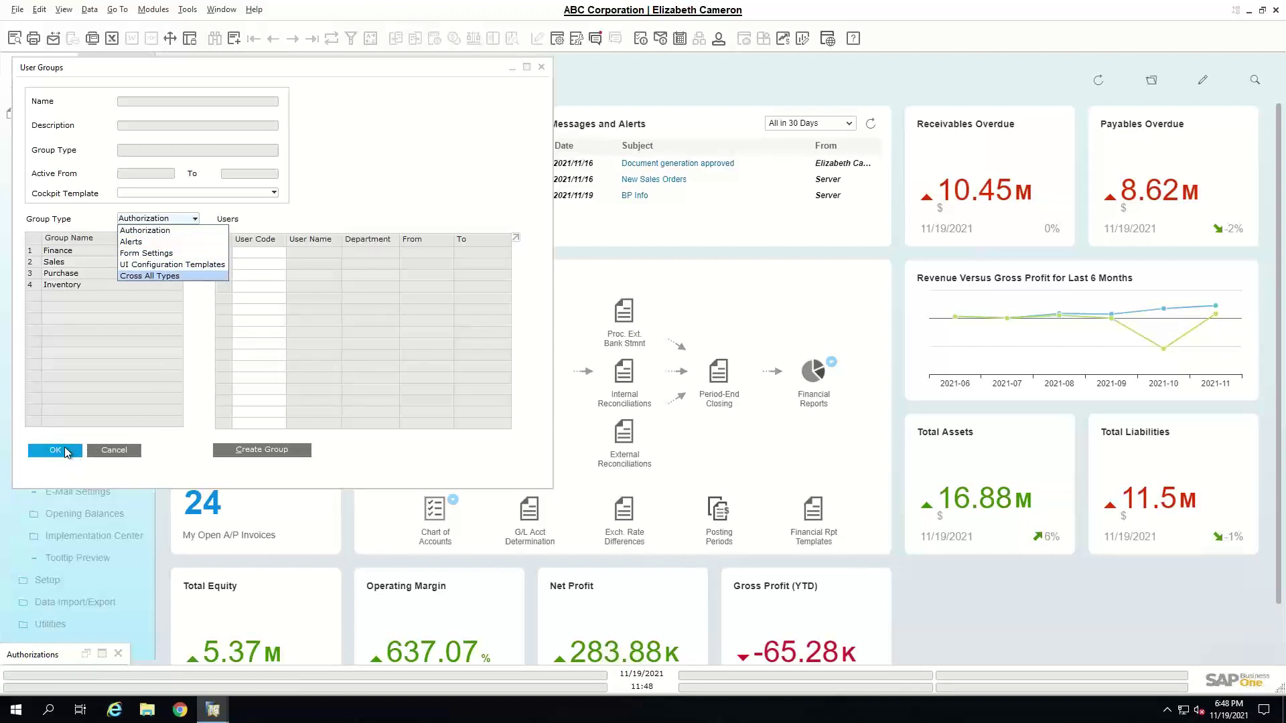
drag(394, 70, 680, 85)
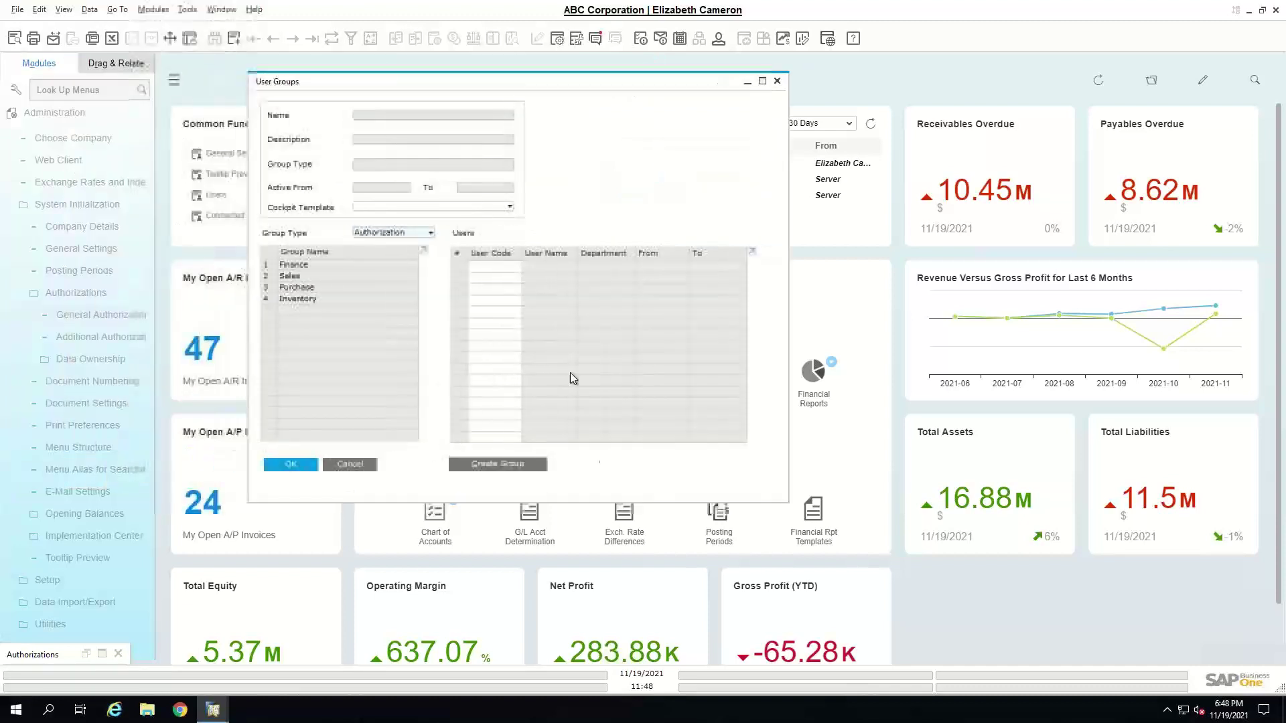
click(513, 463)
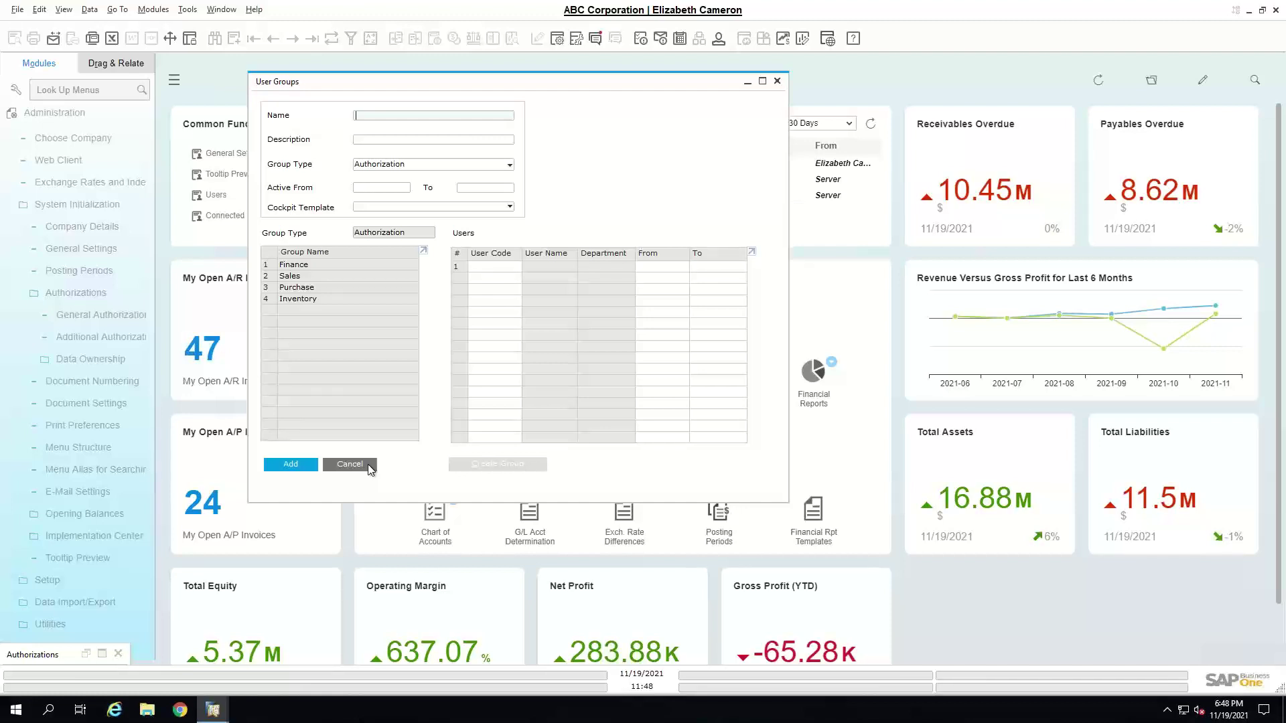
click(368, 464)
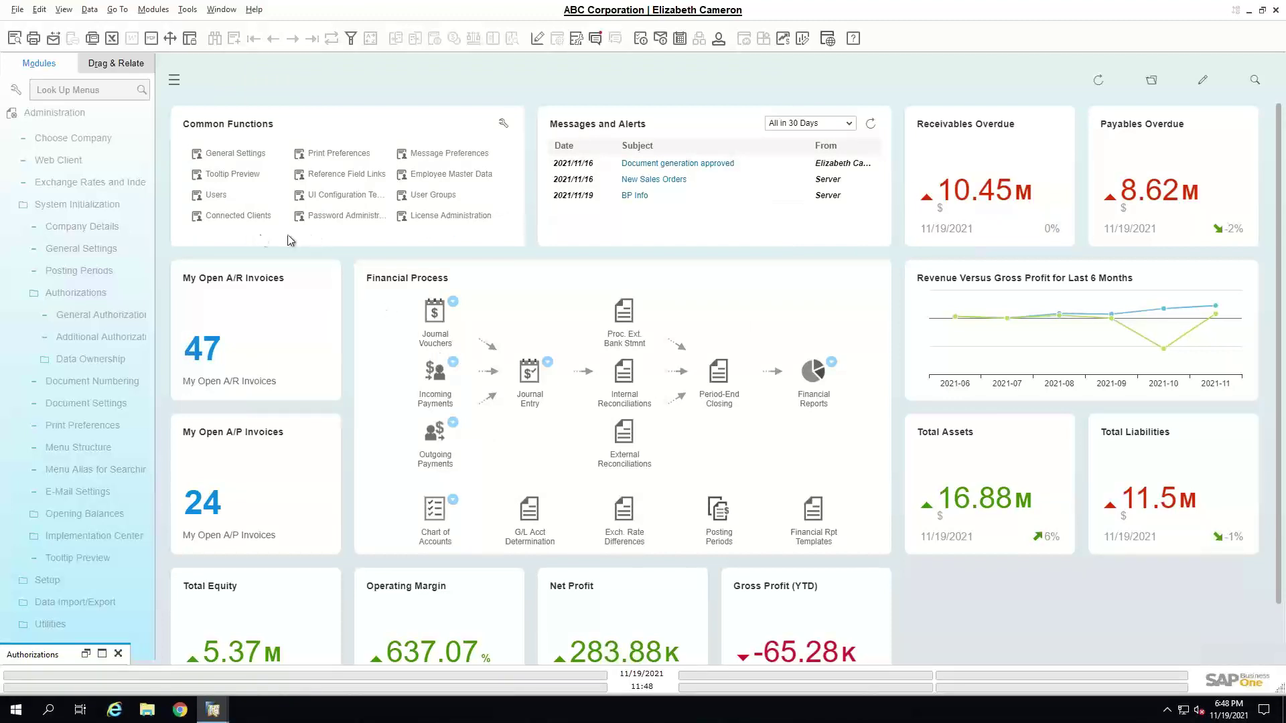
click(106, 107)
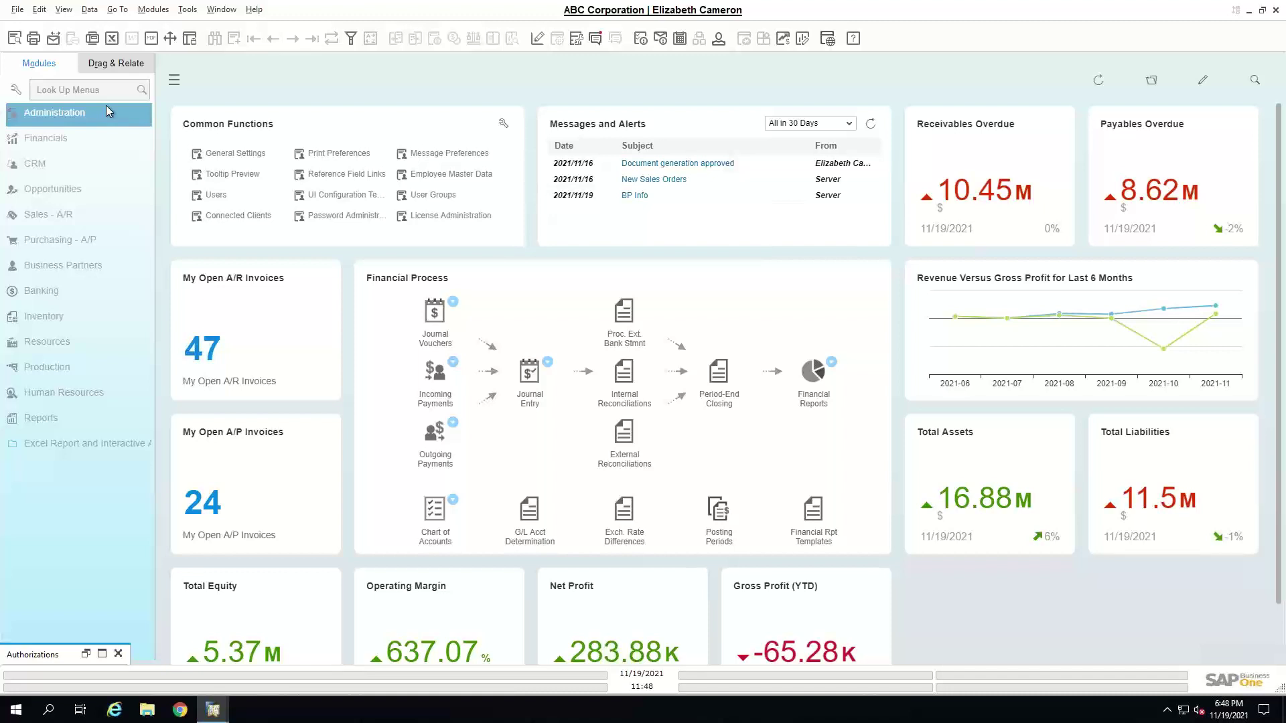
click(65, 12)
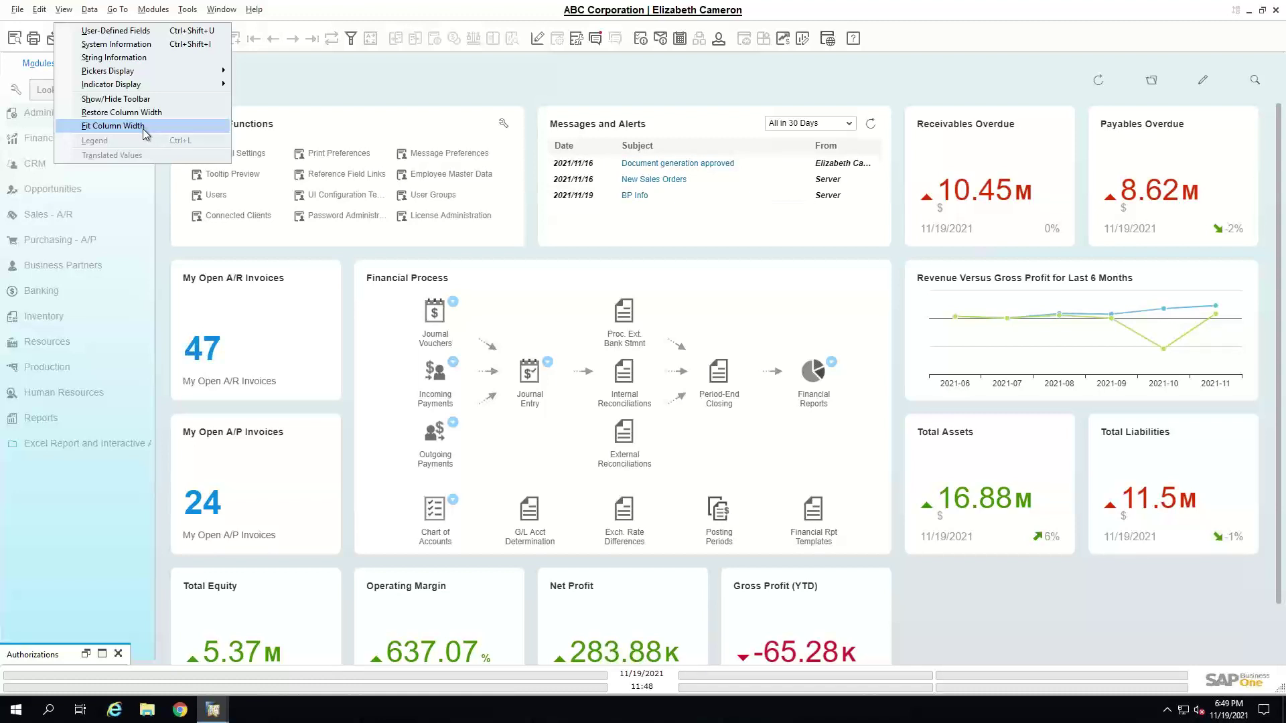
click(292, 65)
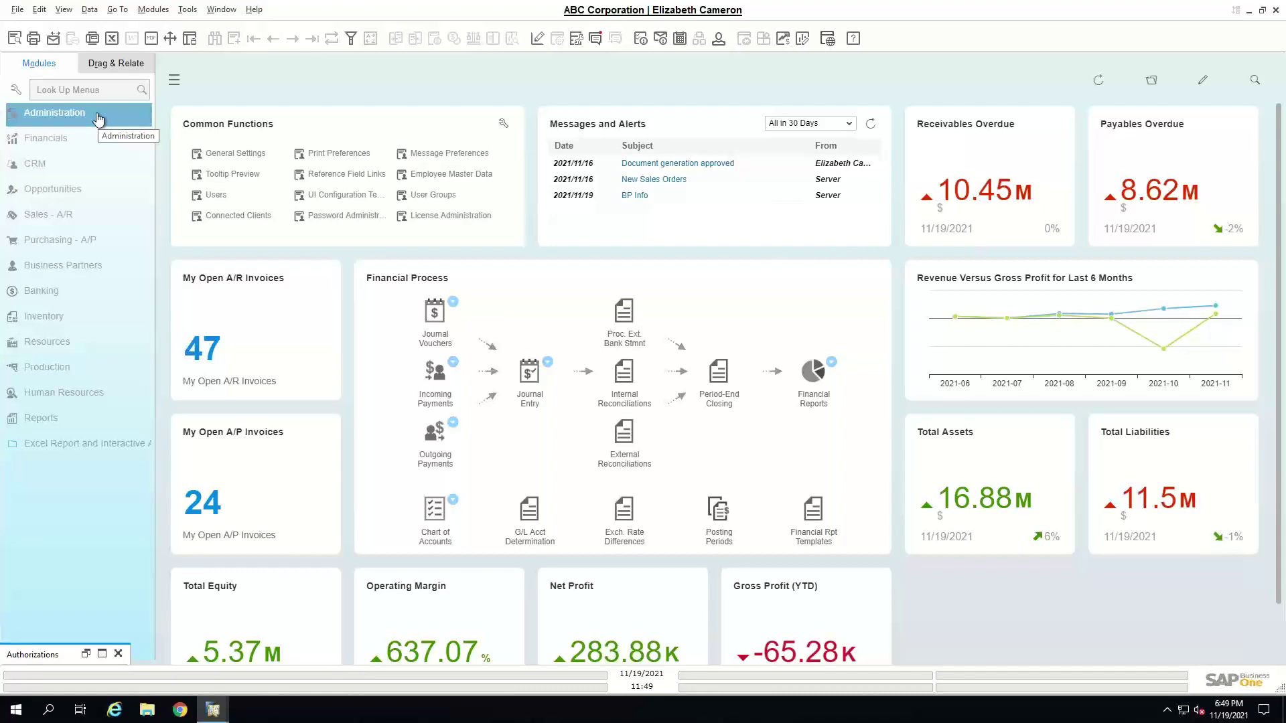
click(97, 118)
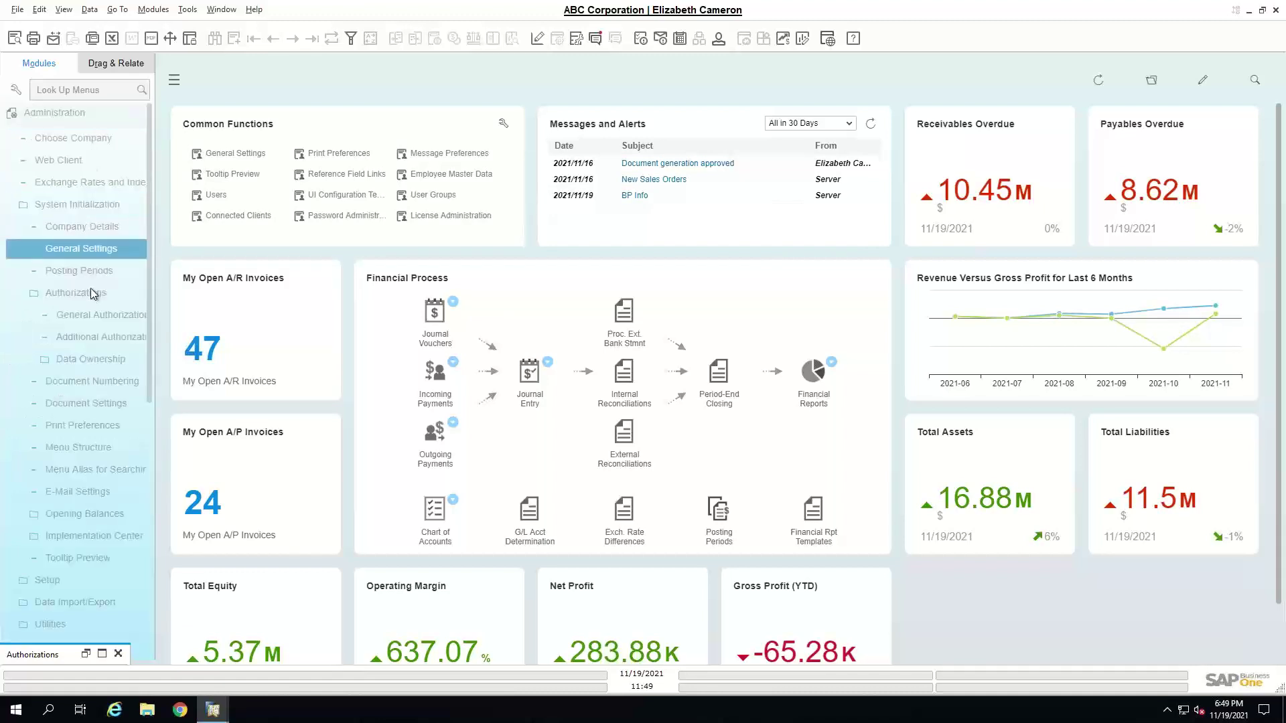
click(92, 316)
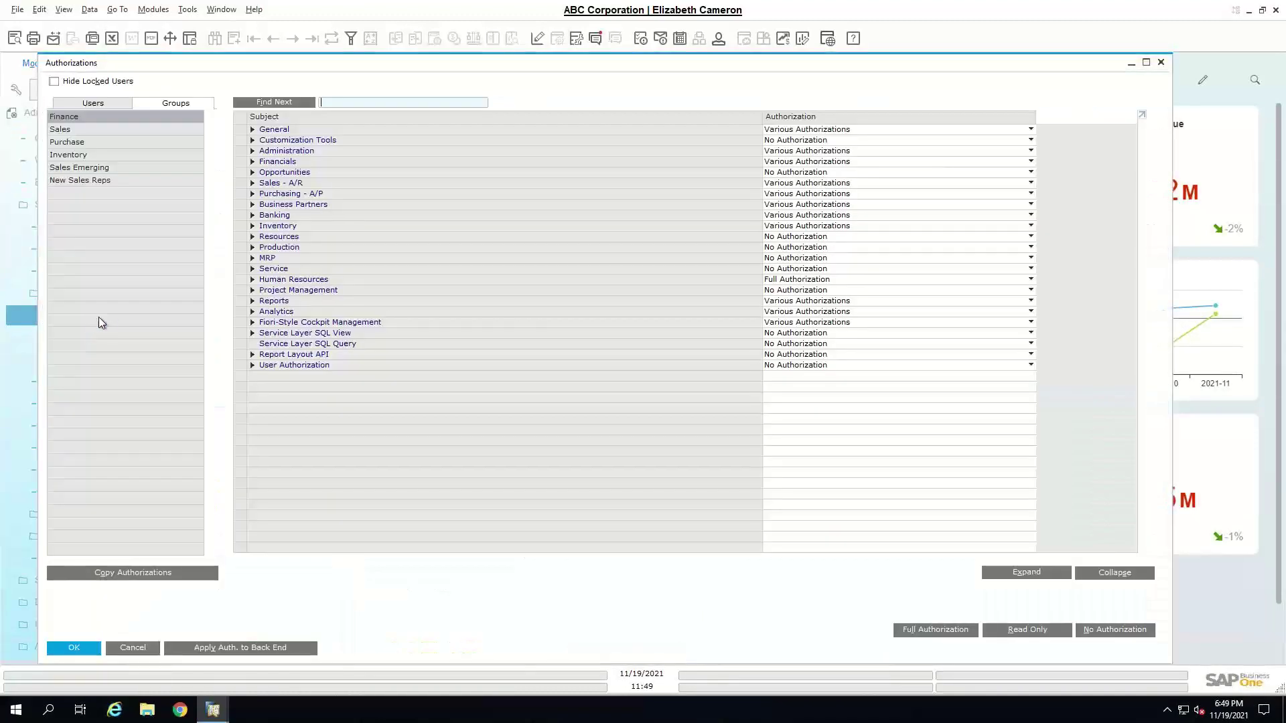
click(102, 106)
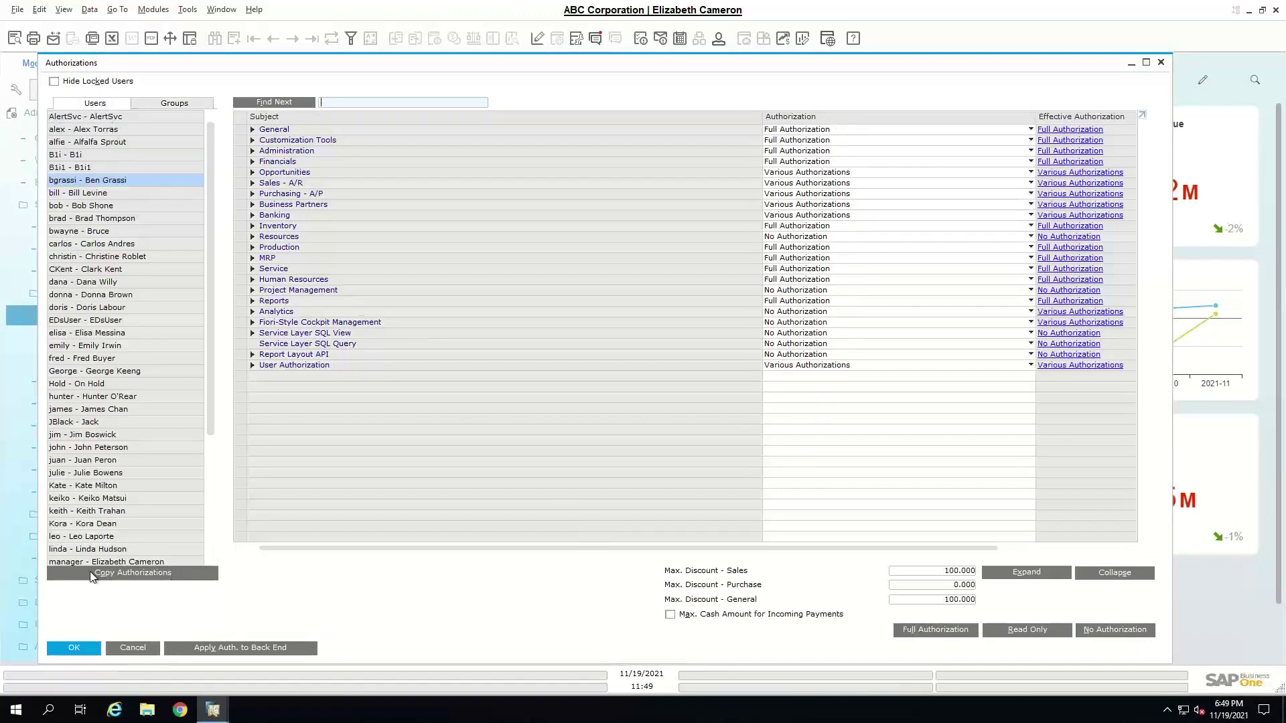
click(124, 573)
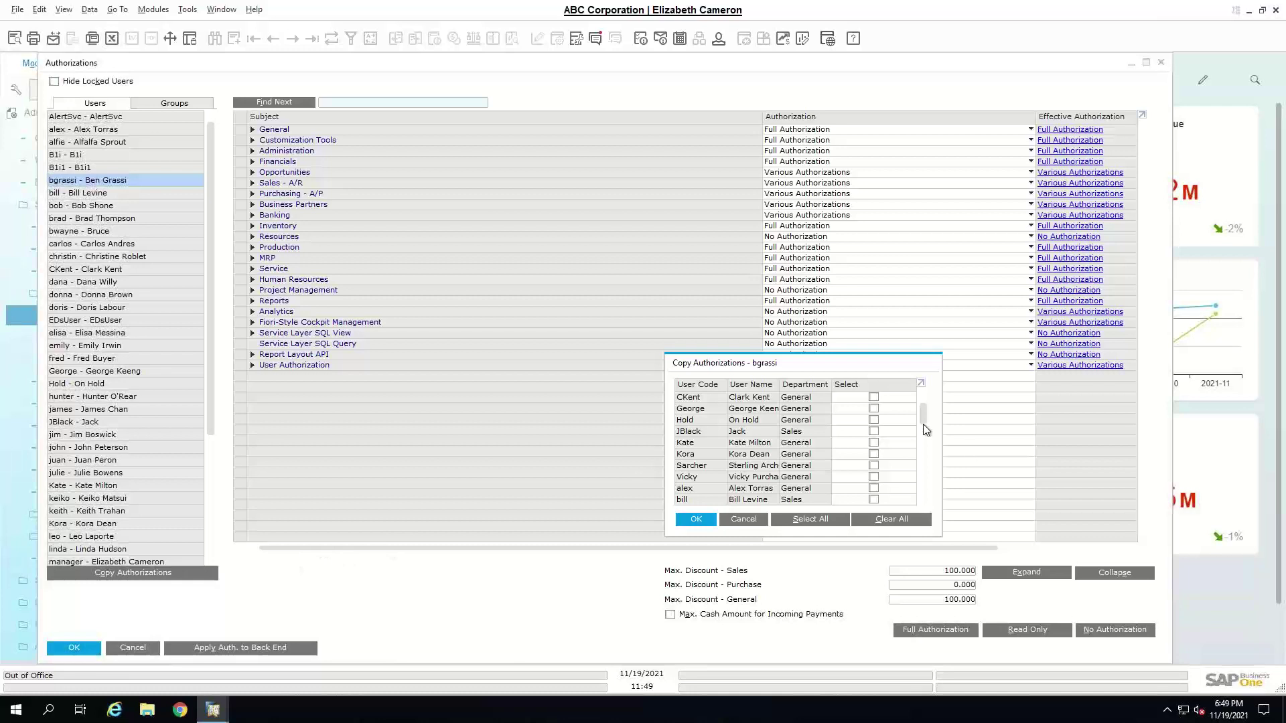
drag(923, 417, 927, 492)
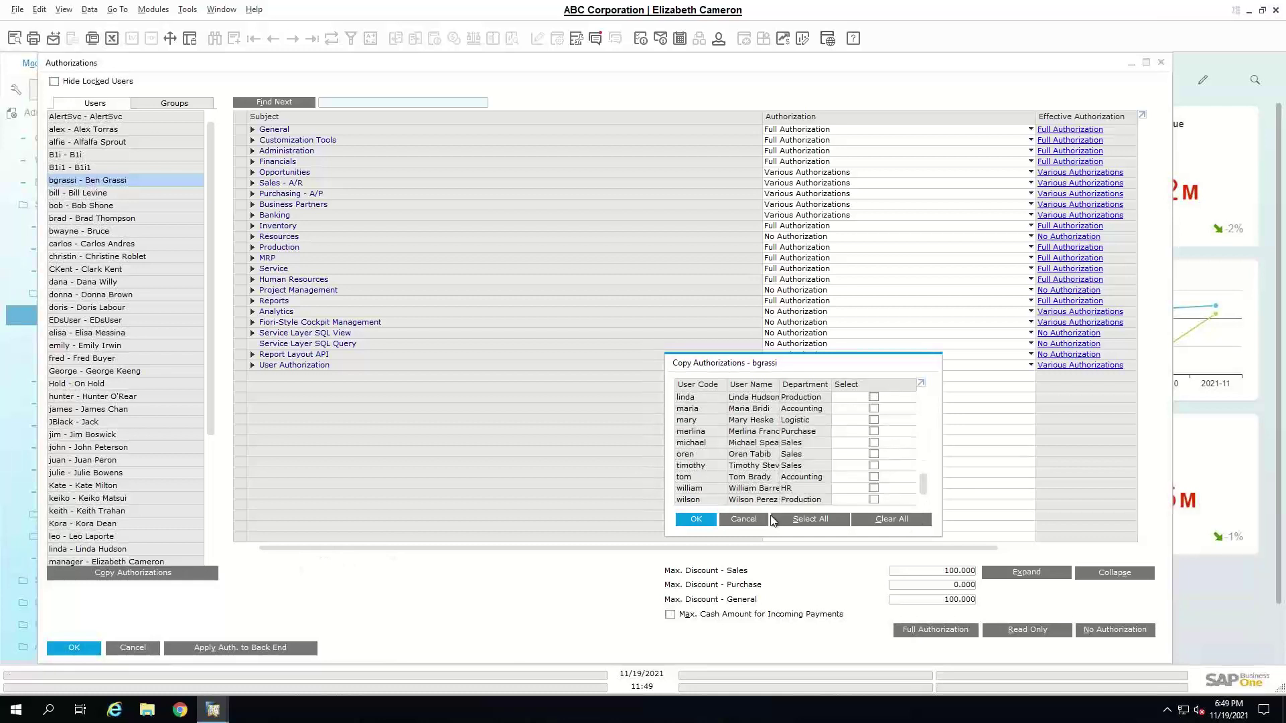
click(744, 519)
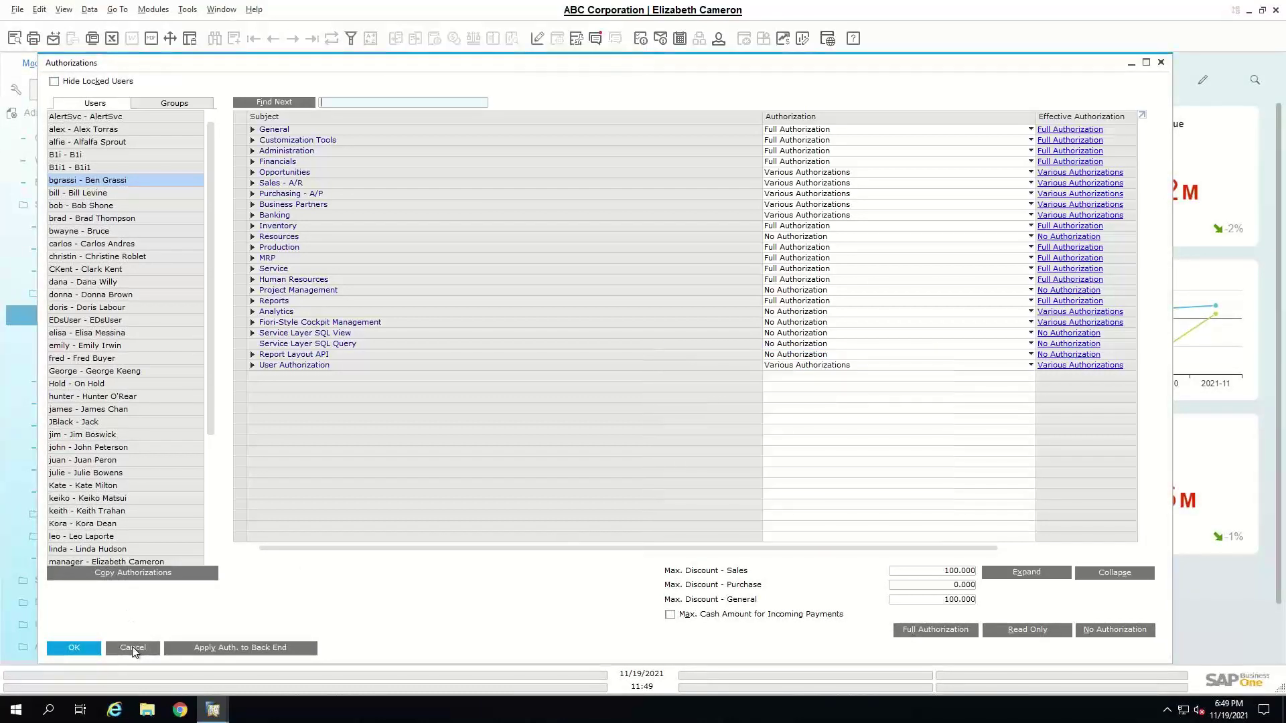
click(131, 646)
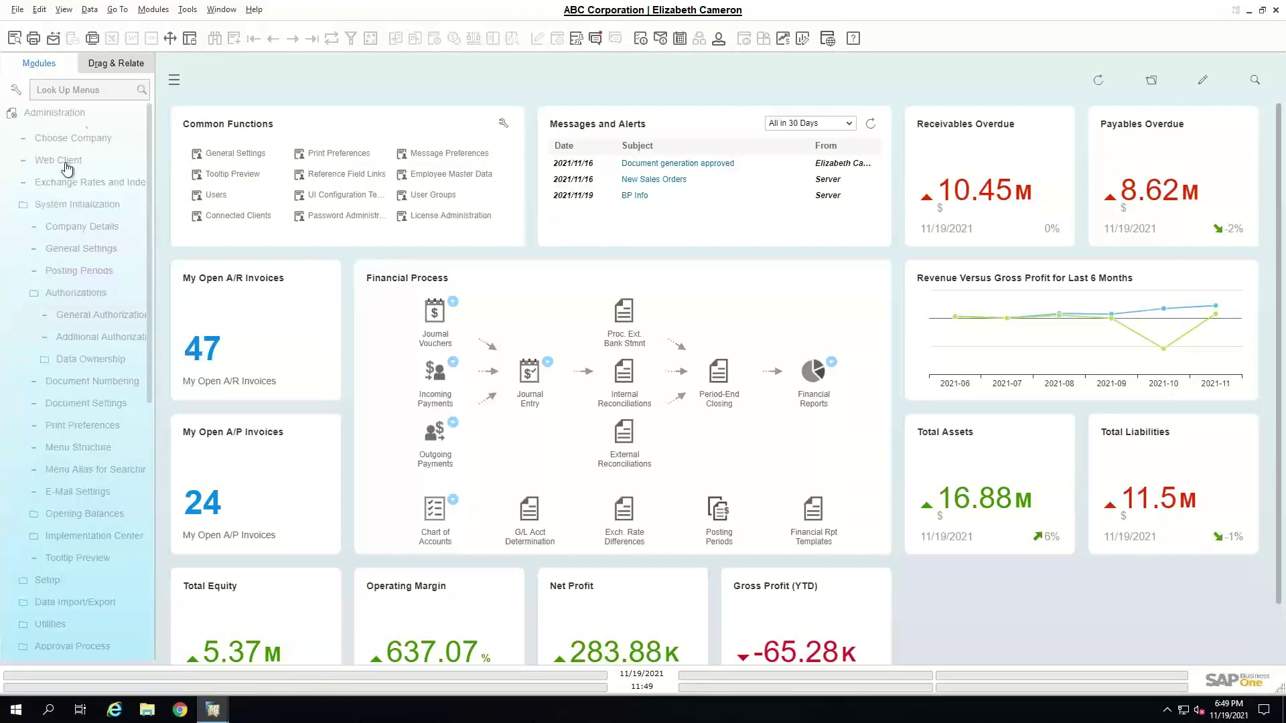
- Collapse System Initialization, expand Add-Ons, widen the Modules pane and open Add-On Manager
click(67, 204)
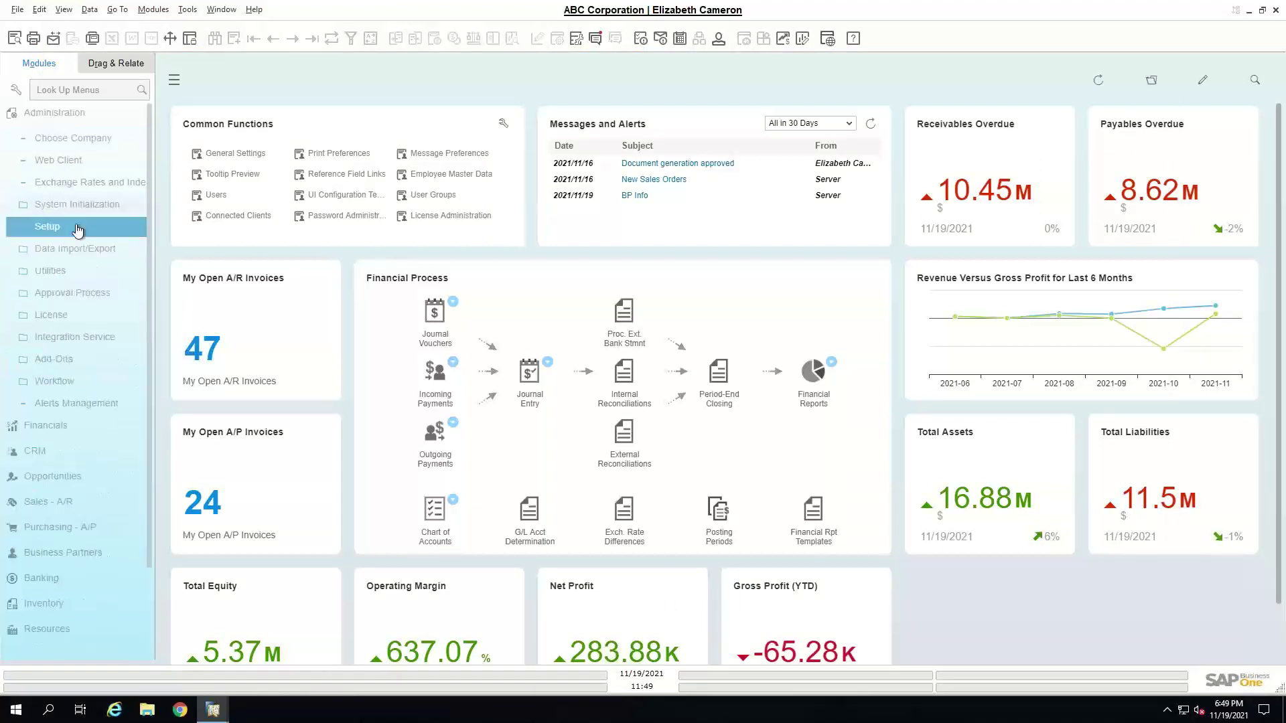
click(107, 359)
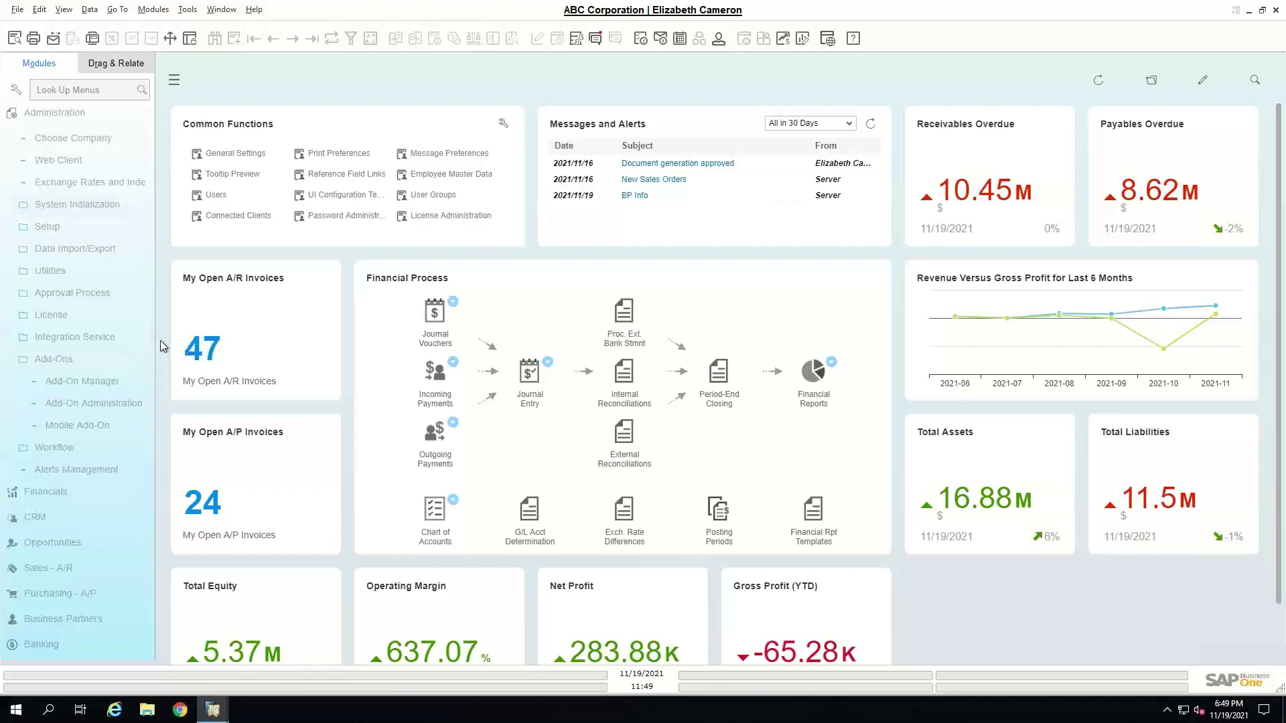
drag(154, 347, 286, 362)
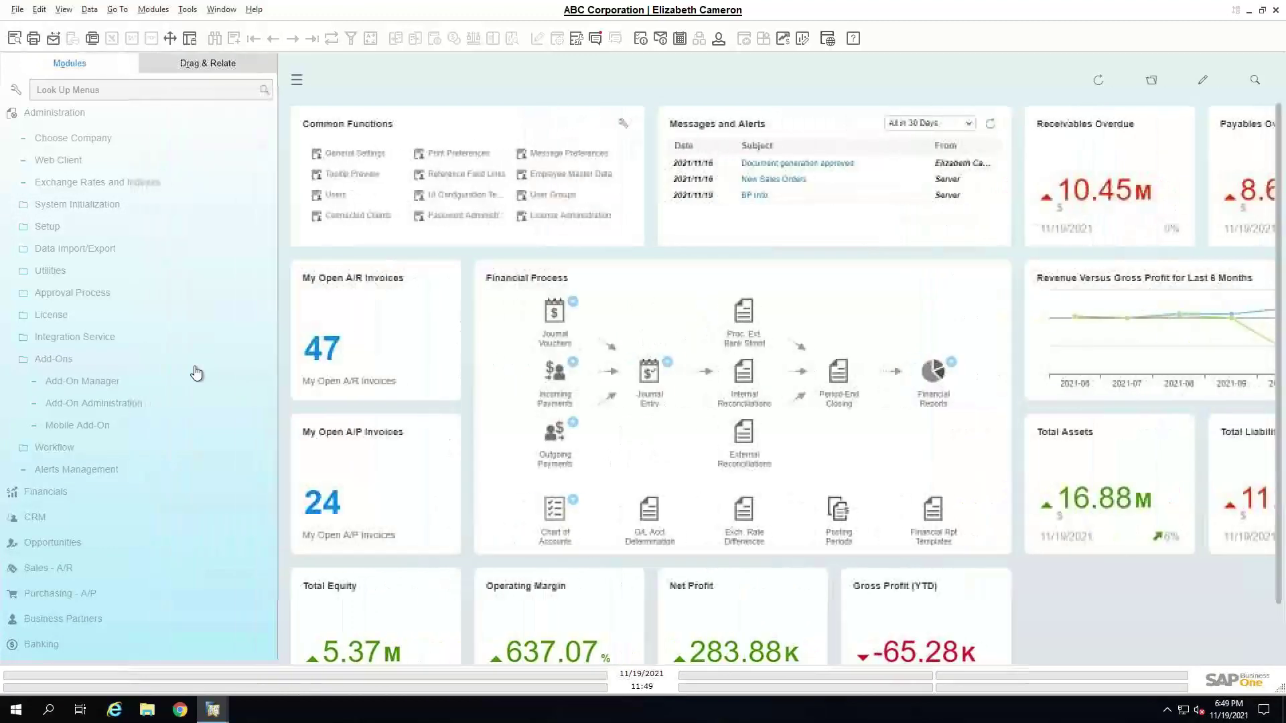
click(136, 382)
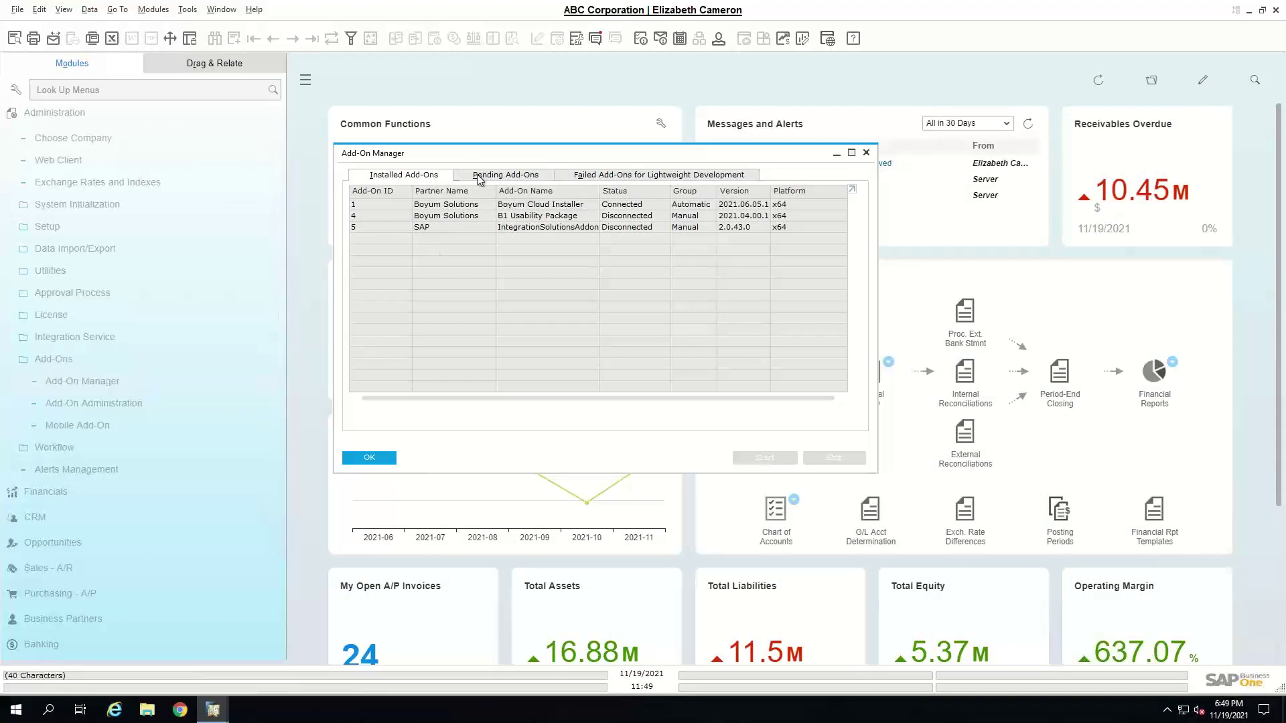
- Review the Add-On Manager's Pending and Failed tabs, then close it with OK
drag(488, 159, 556, 151)
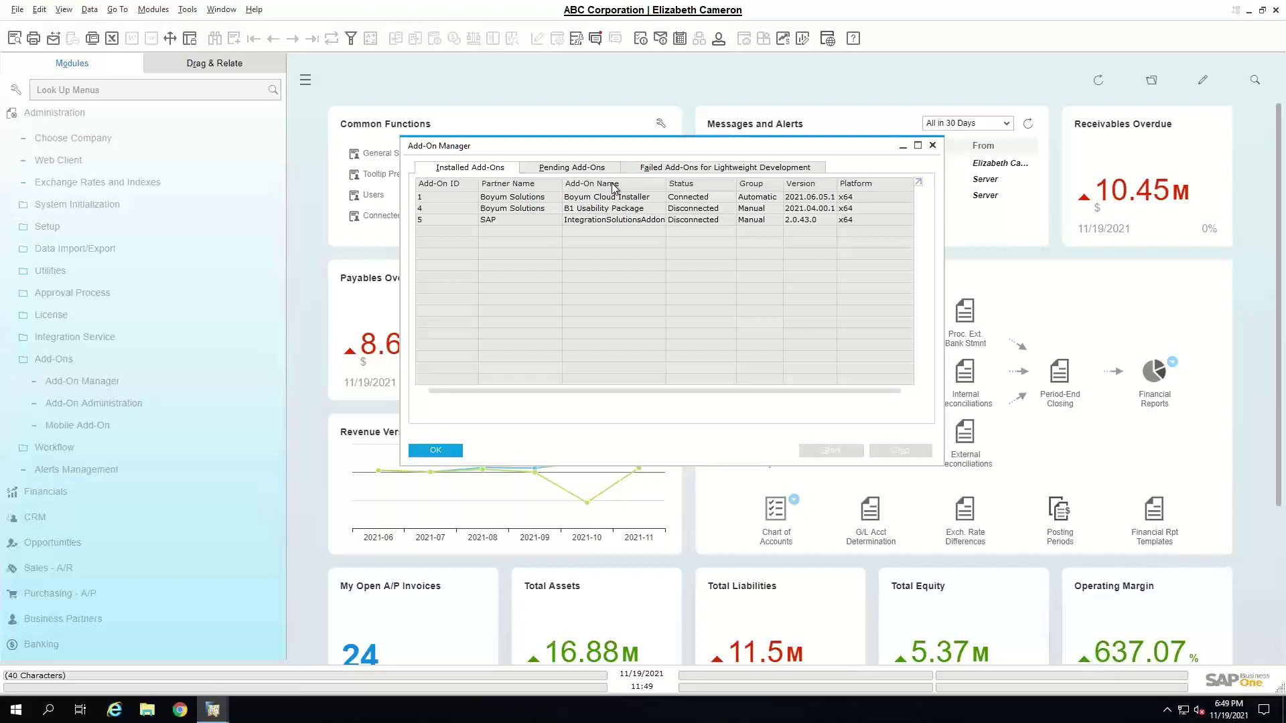
click(97, 383)
click(611, 169)
click(683, 172)
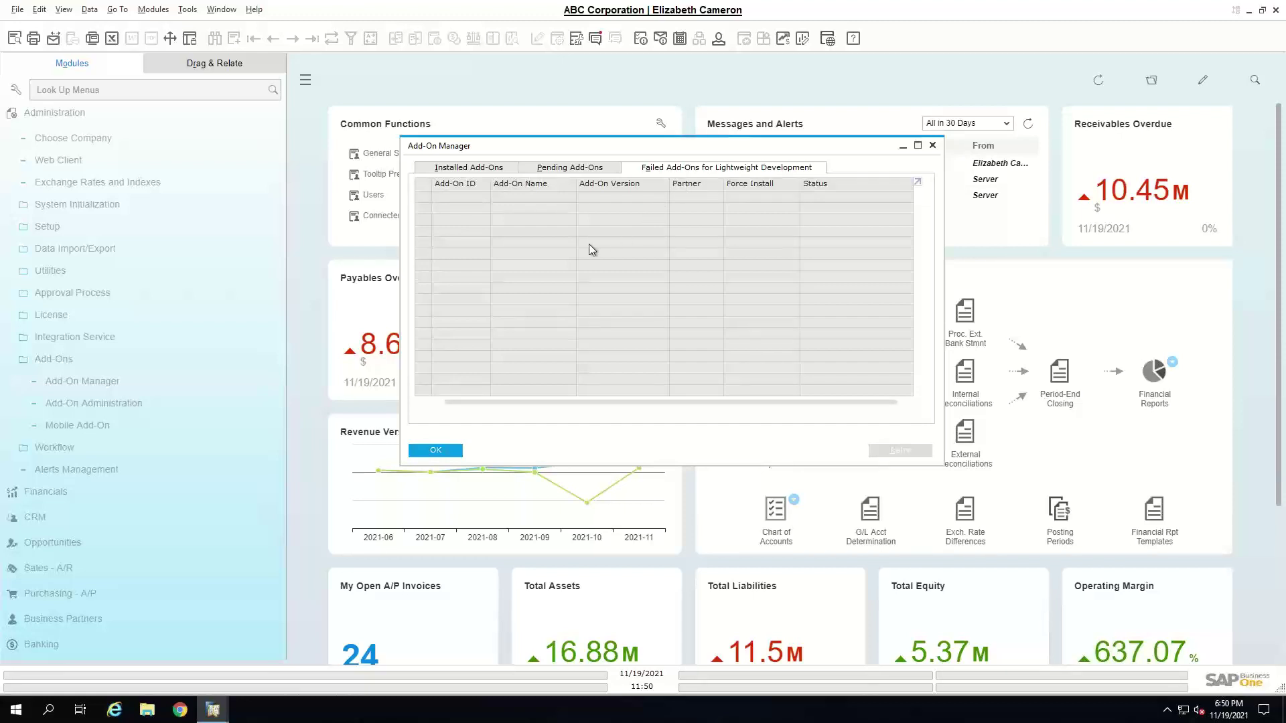
click(443, 449)
click(109, 403)
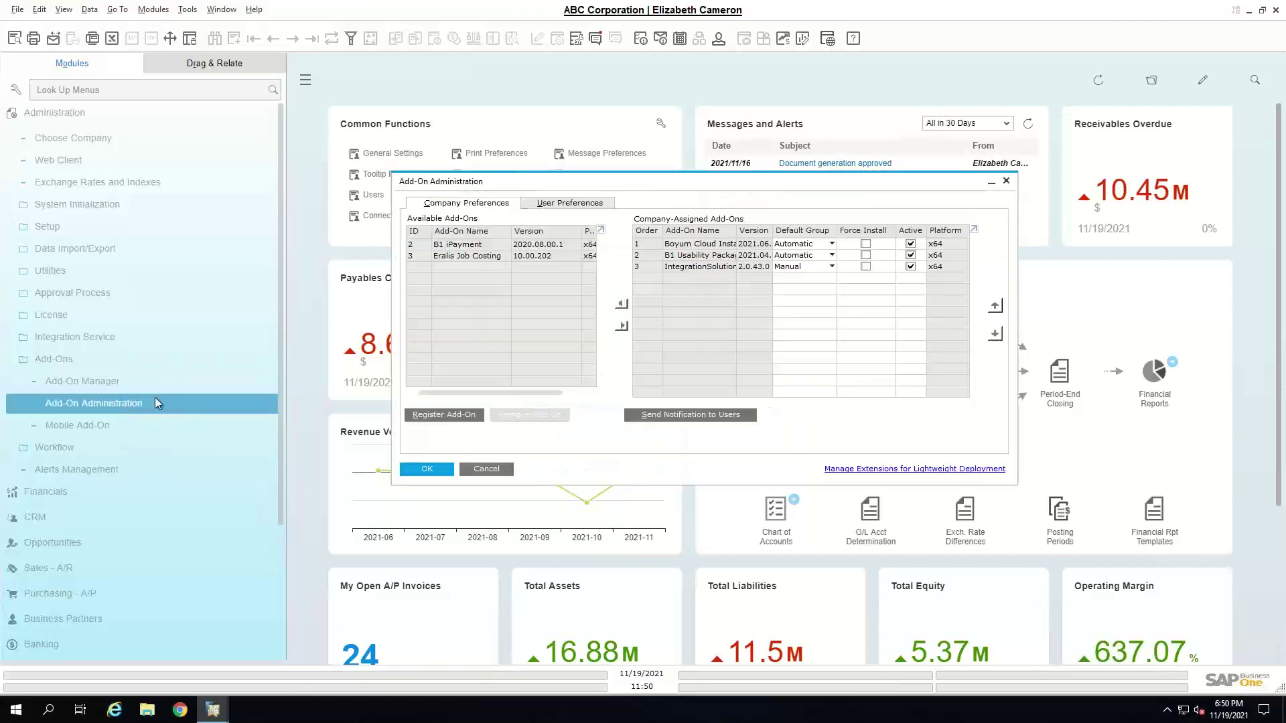
drag(496, 181, 430, 145)
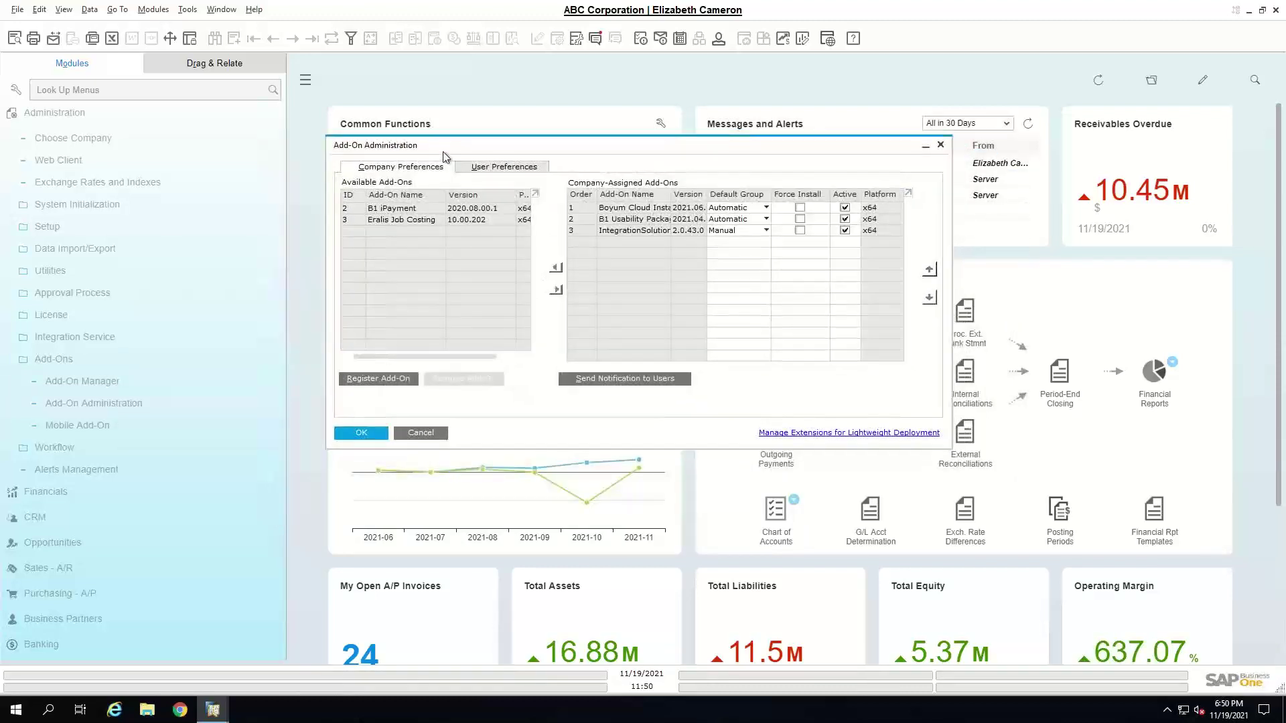
click(766, 208)
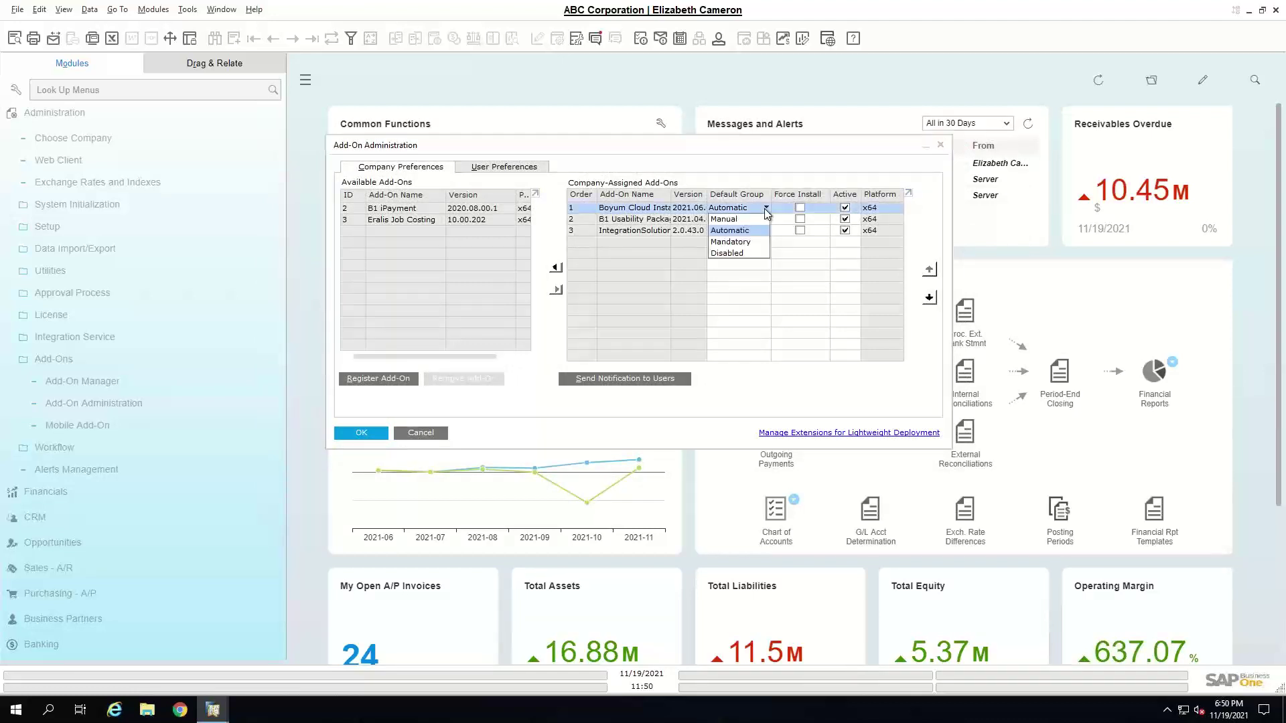
click(750, 380)
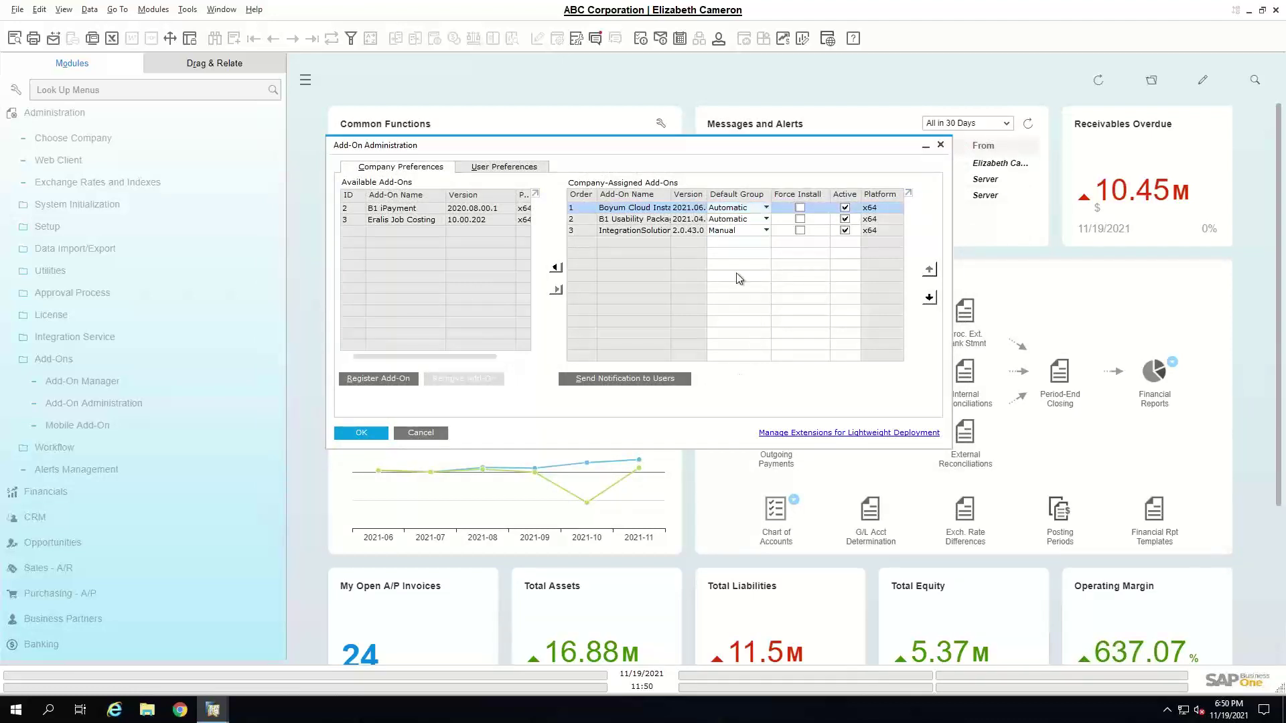
click(766, 231)
click(763, 219)
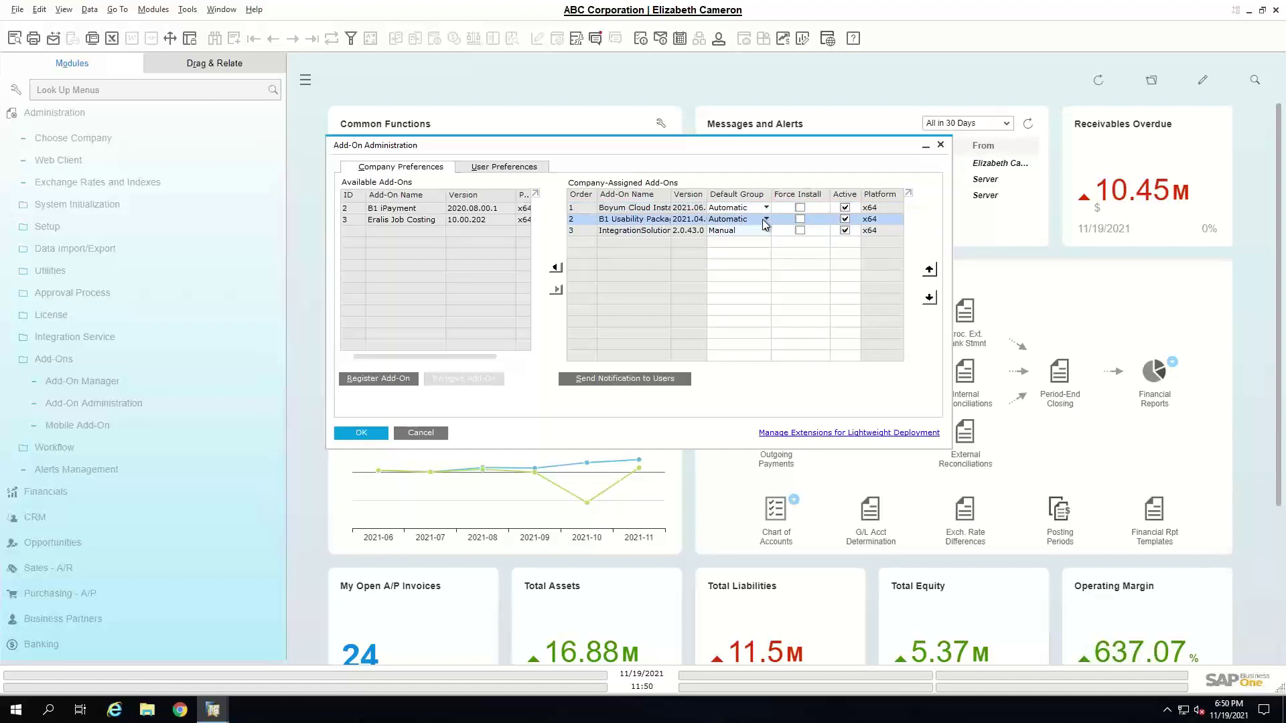
click(762, 219)
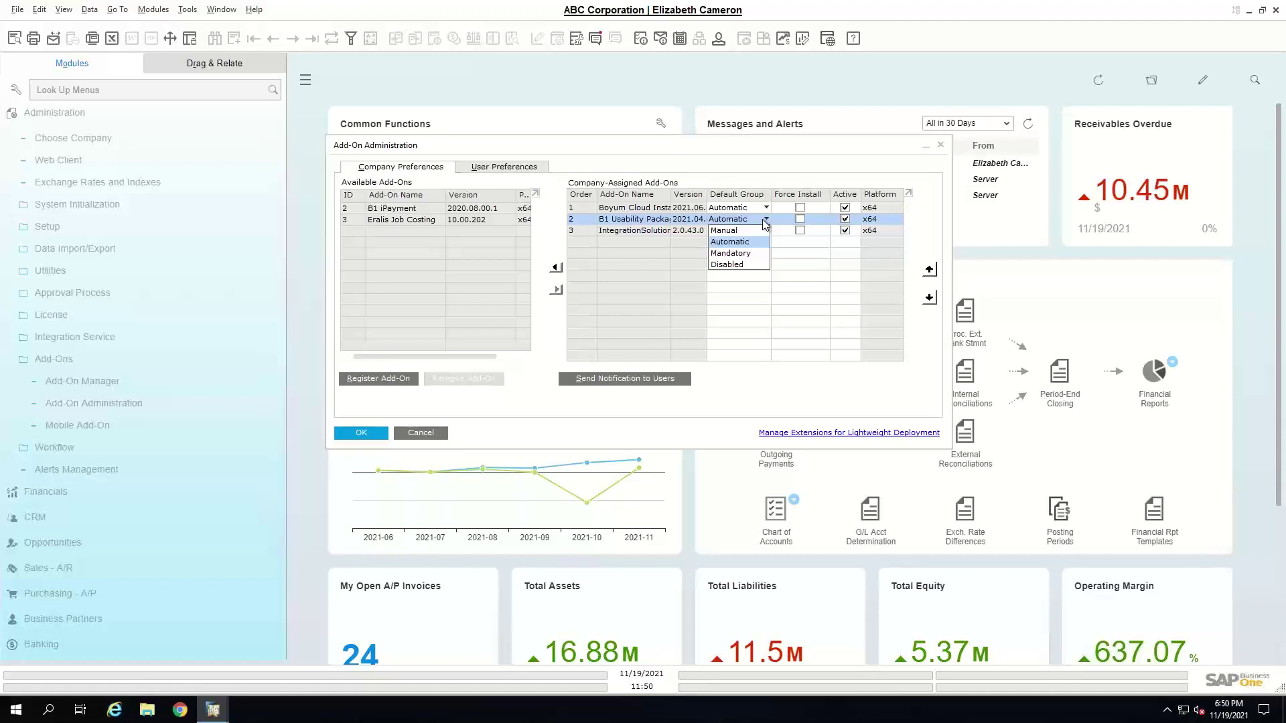
- On User Preferences, sort by User Code, pick a user and fit the grid columns
click(503, 169)
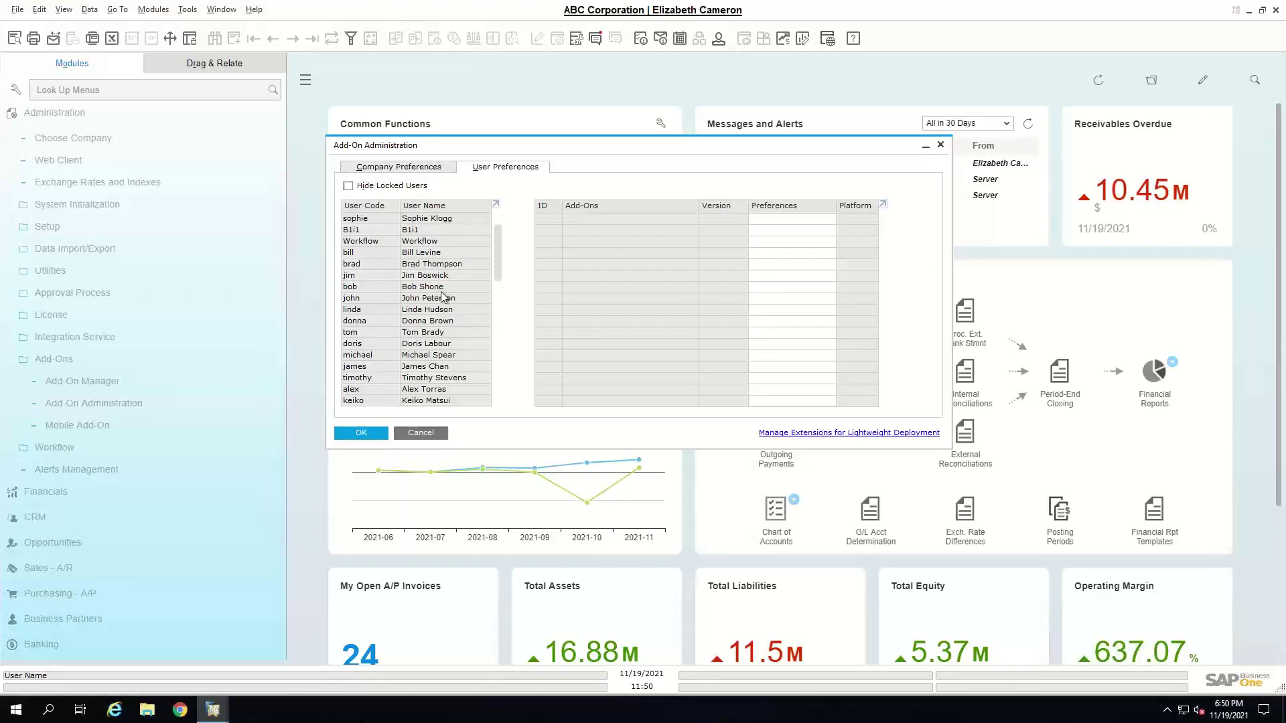
double_click(365, 206)
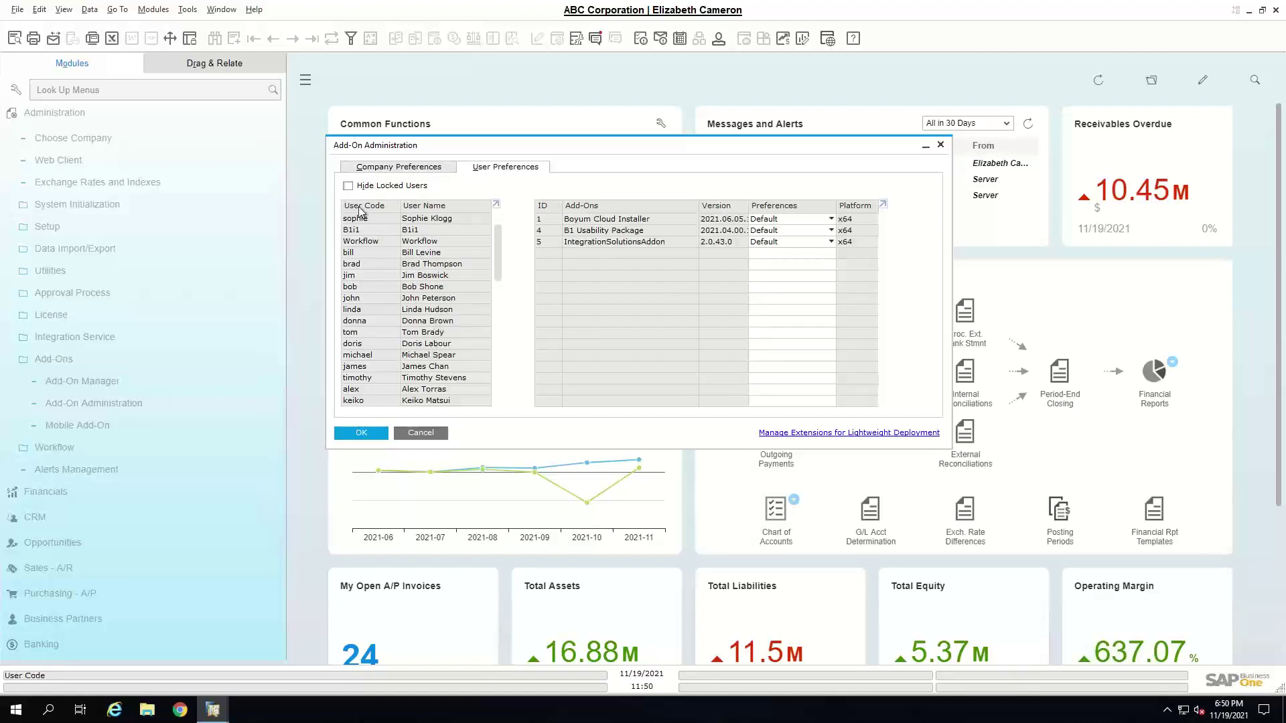
click(359, 275)
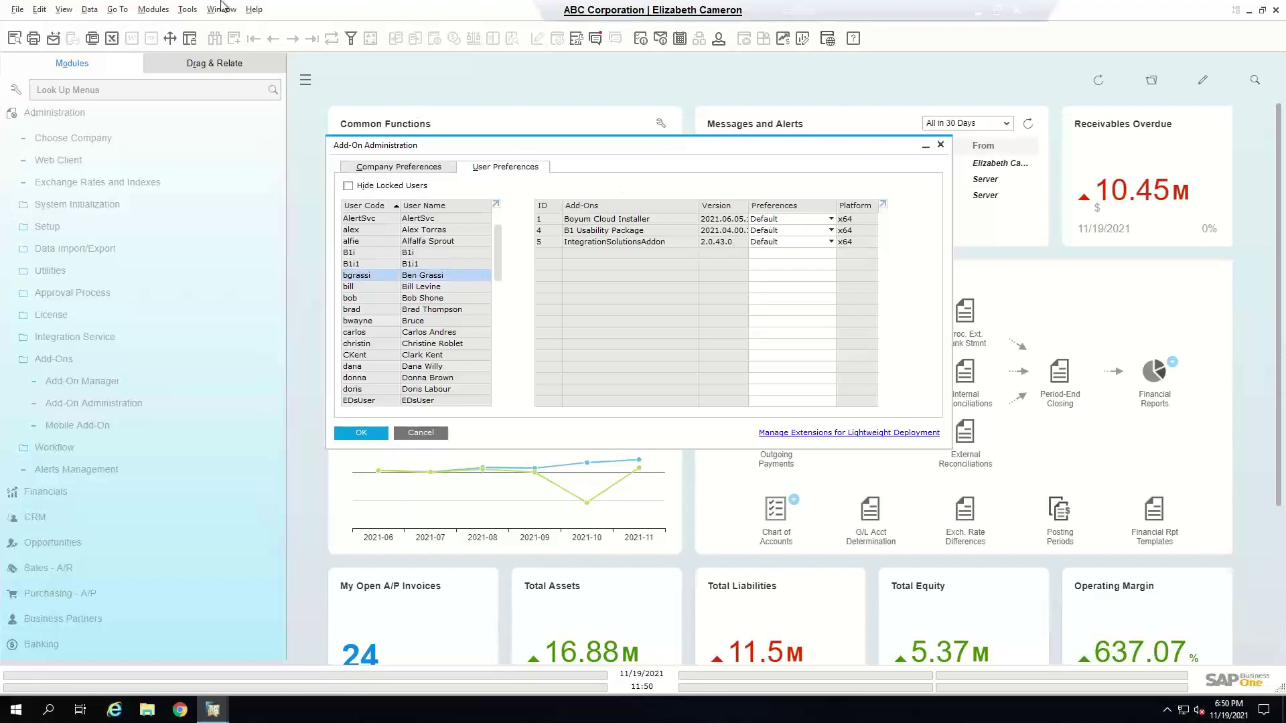
click(64, 10)
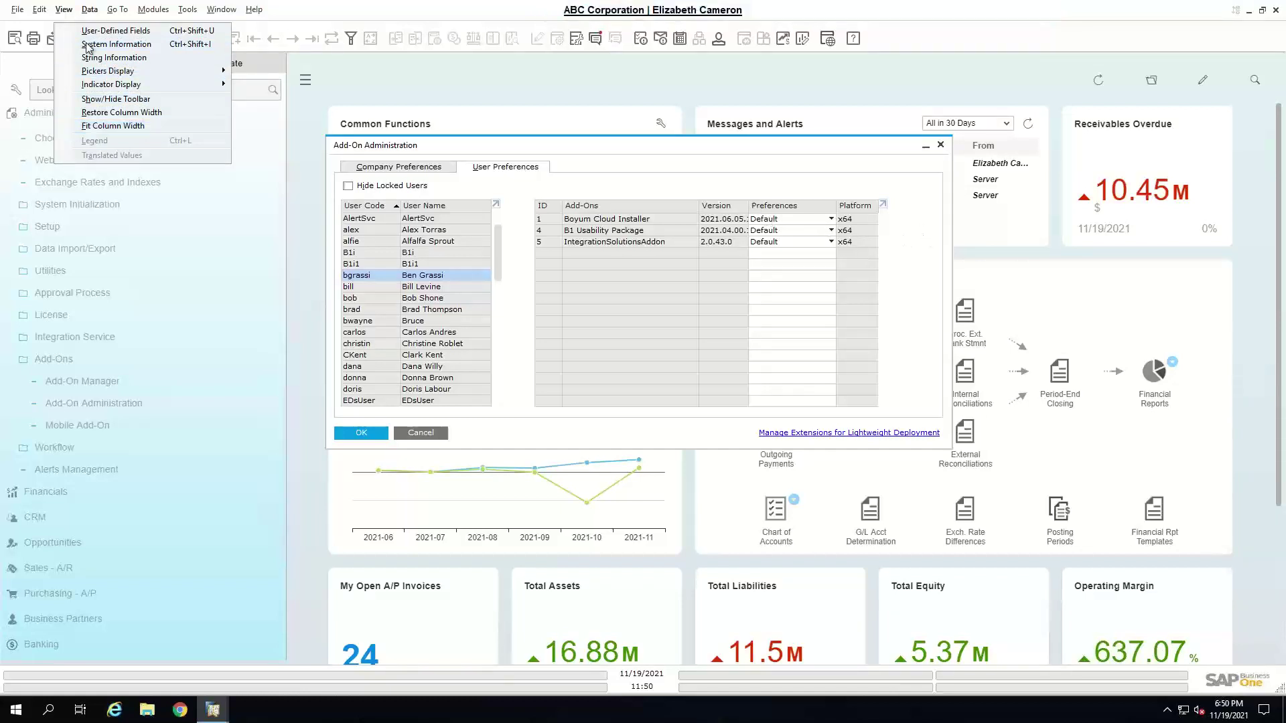
click(20, 10)
click(221, 99)
click(62, 15)
click(60, 15)
click(61, 12)
click(95, 127)
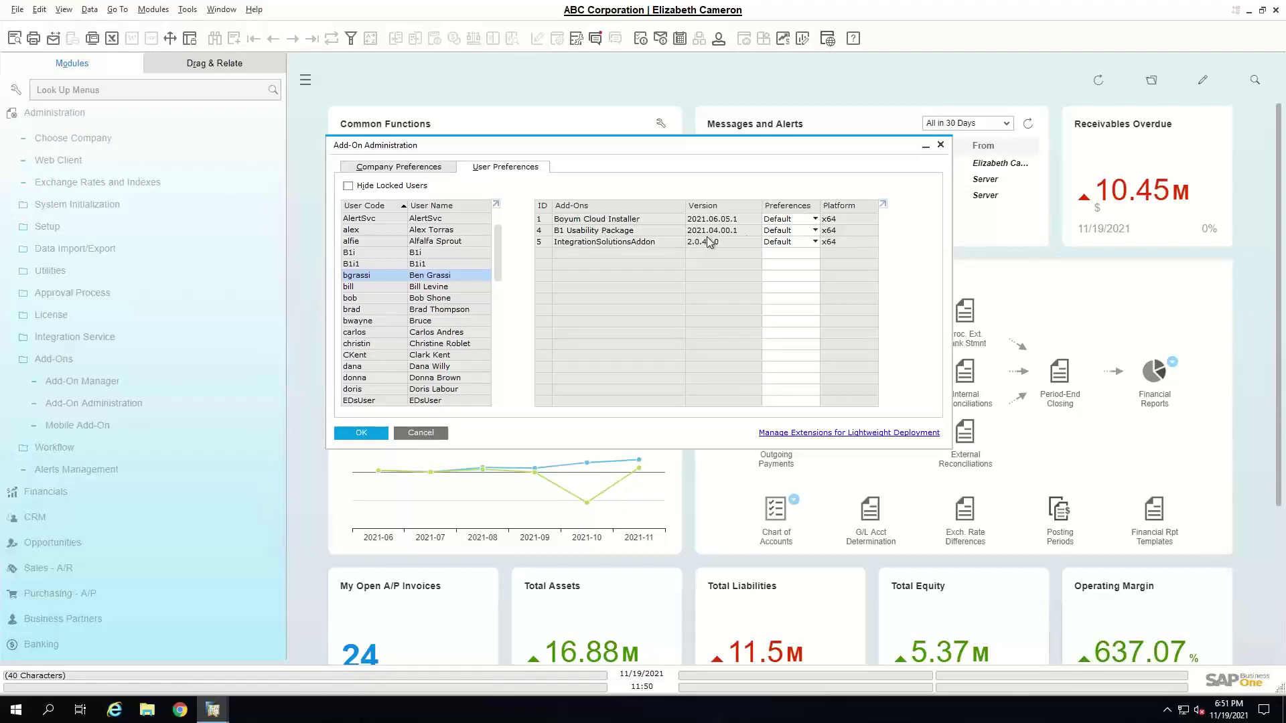
- Set the user's B1 Usability Package preference to Manual, save, and close Add-On Administration
click(793, 235)
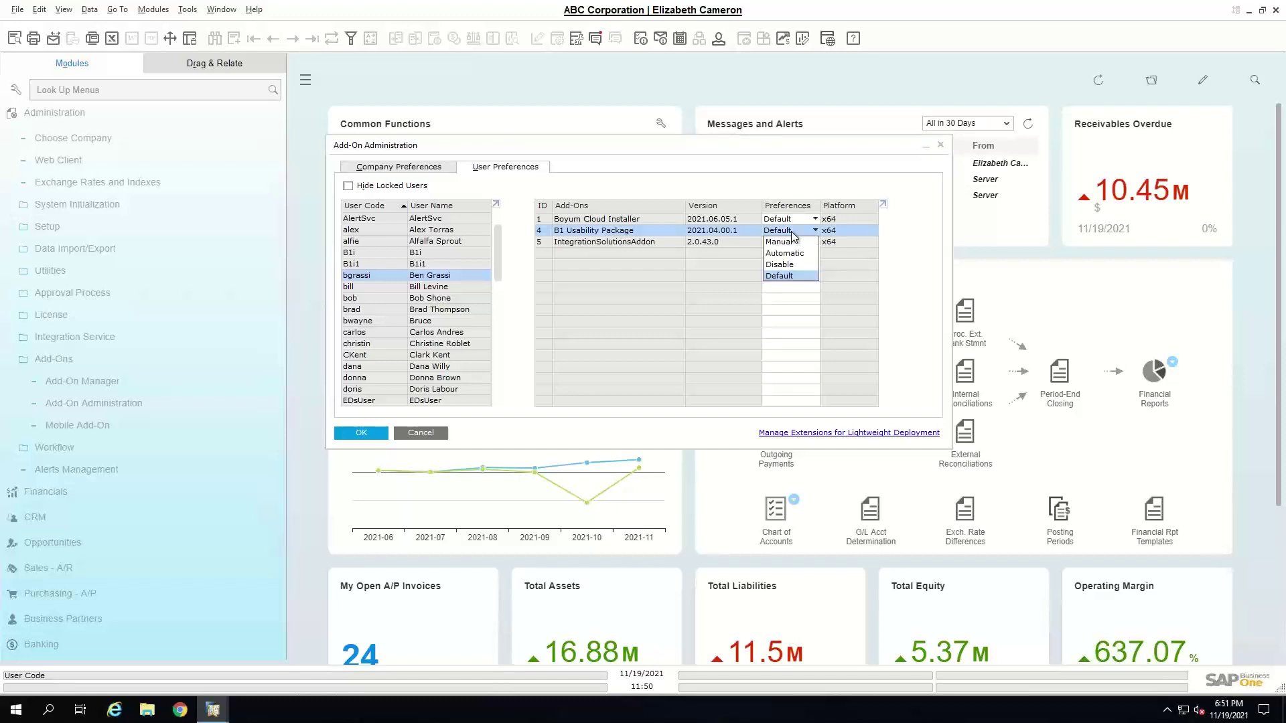
click(791, 242)
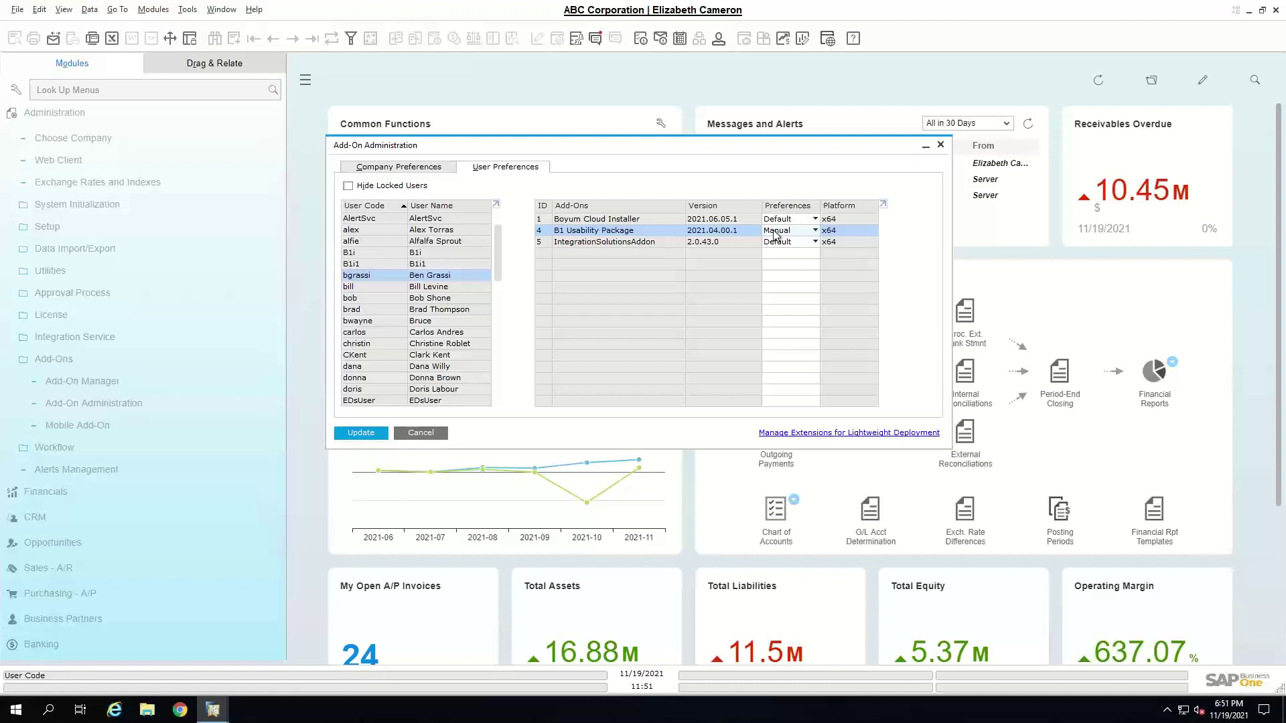
click(373, 436)
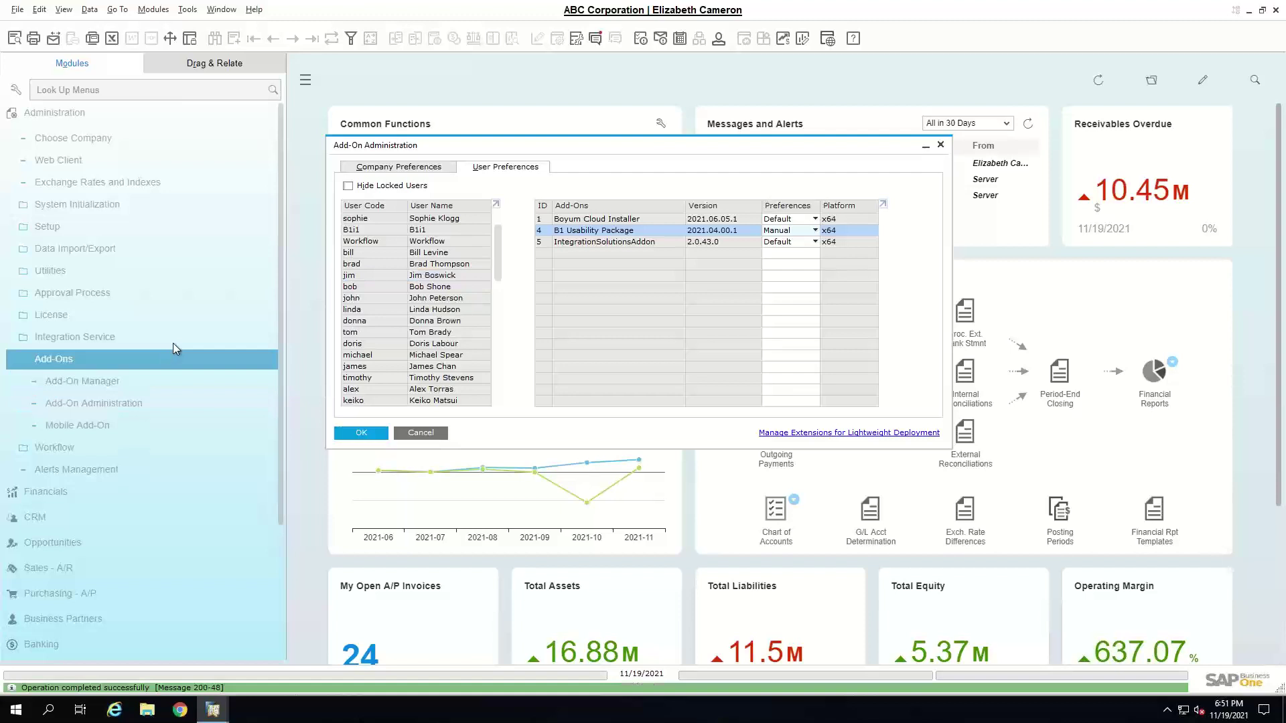
click(160, 315)
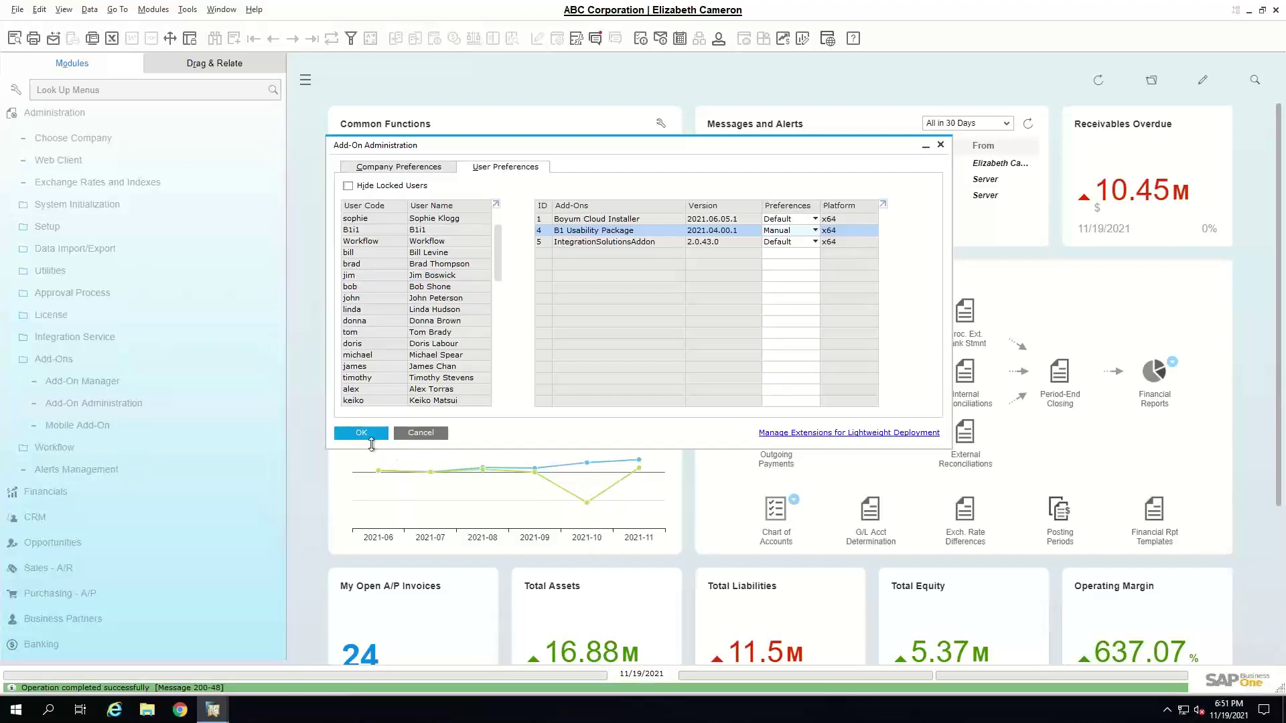
click(362, 434)
click(48, 357)
- Open Connected Clients from Administration > Utilities and select the single logged-in client
click(85, 275)
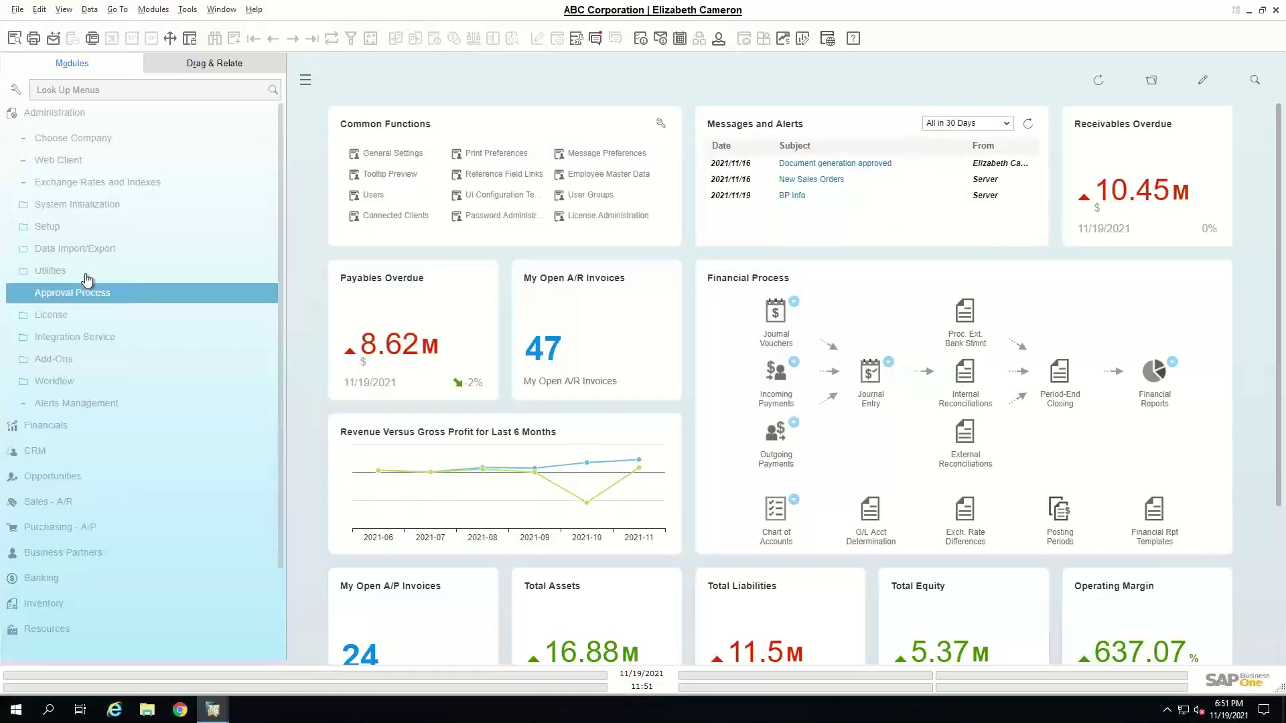
click(111, 380)
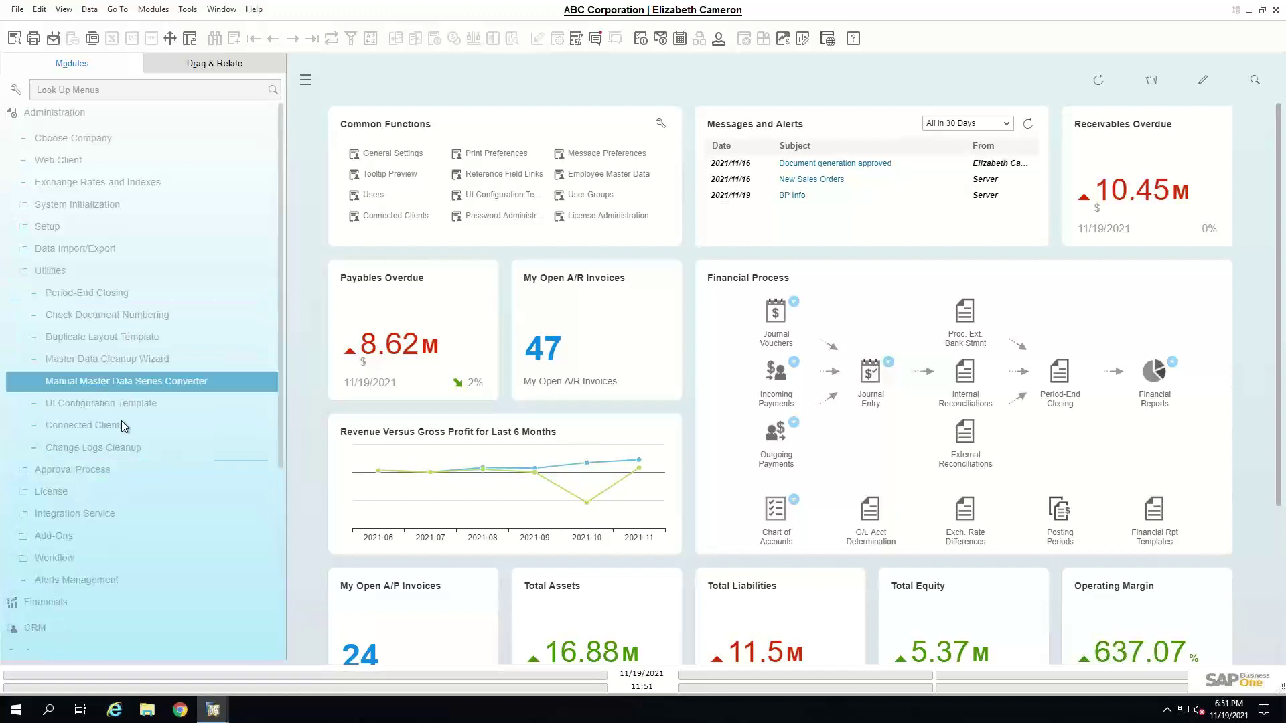
click(155, 432)
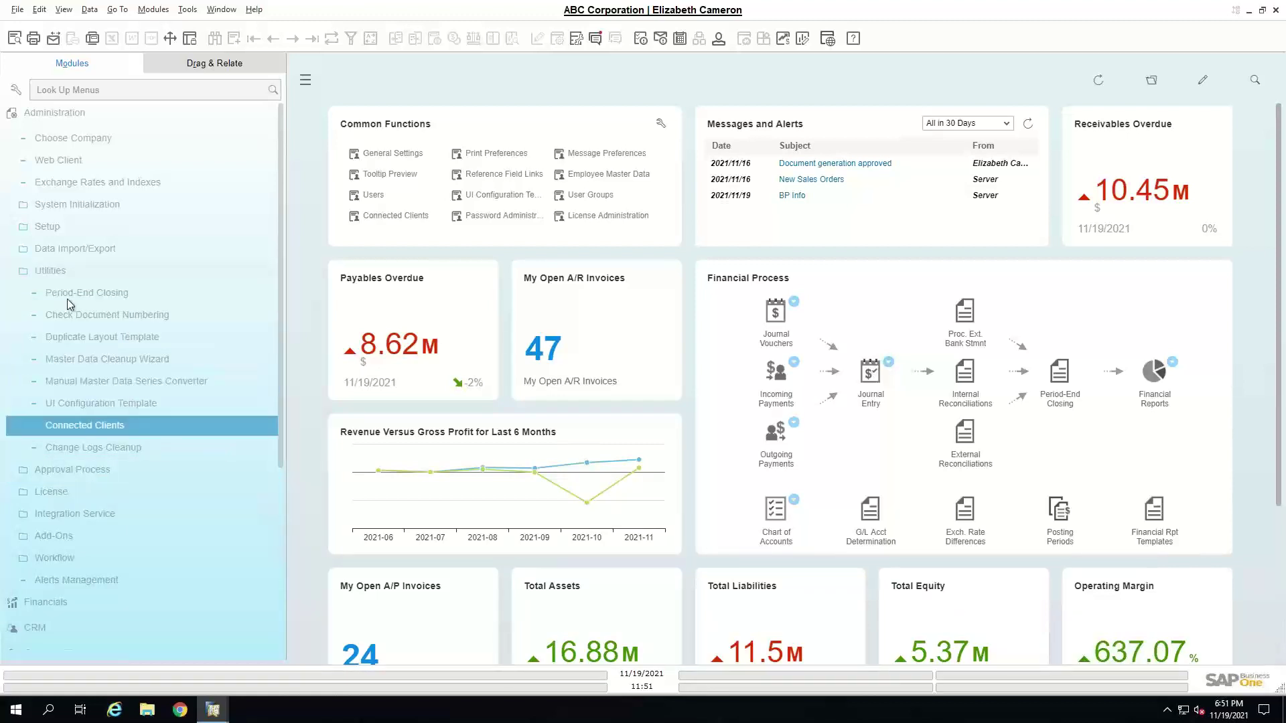
click(134, 359)
double_click(144, 427)
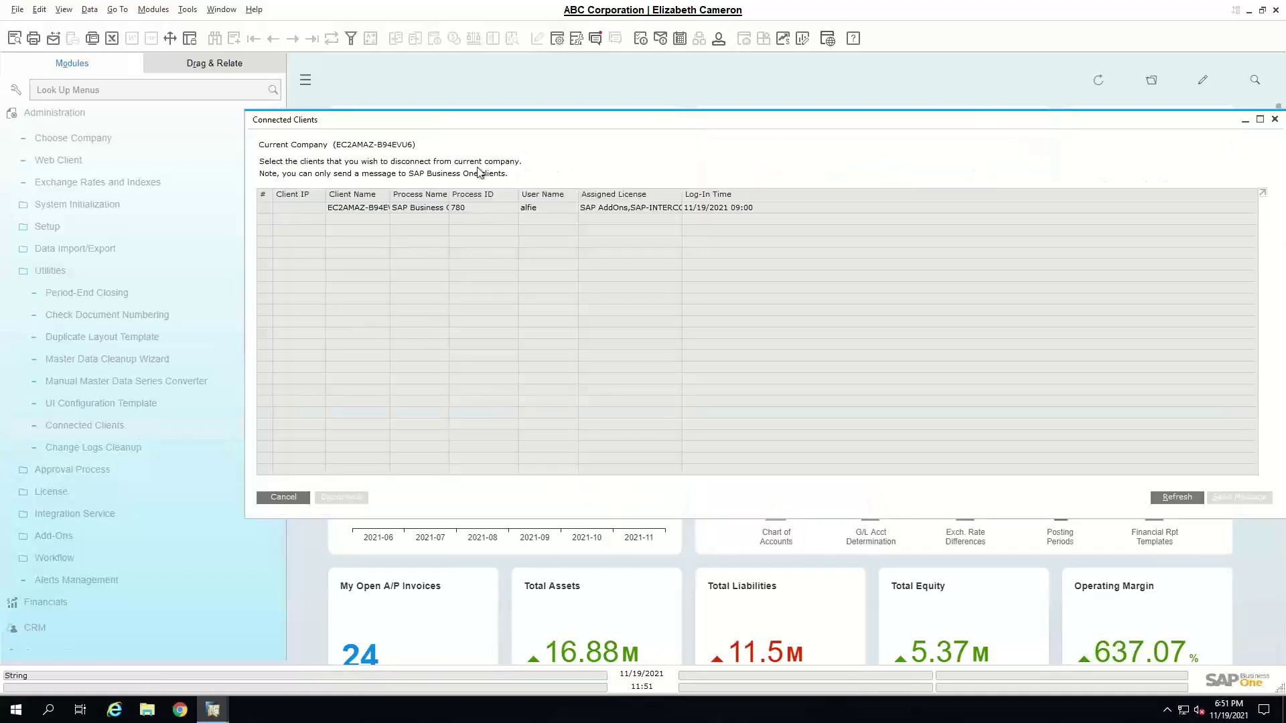
drag(464, 122, 368, 109)
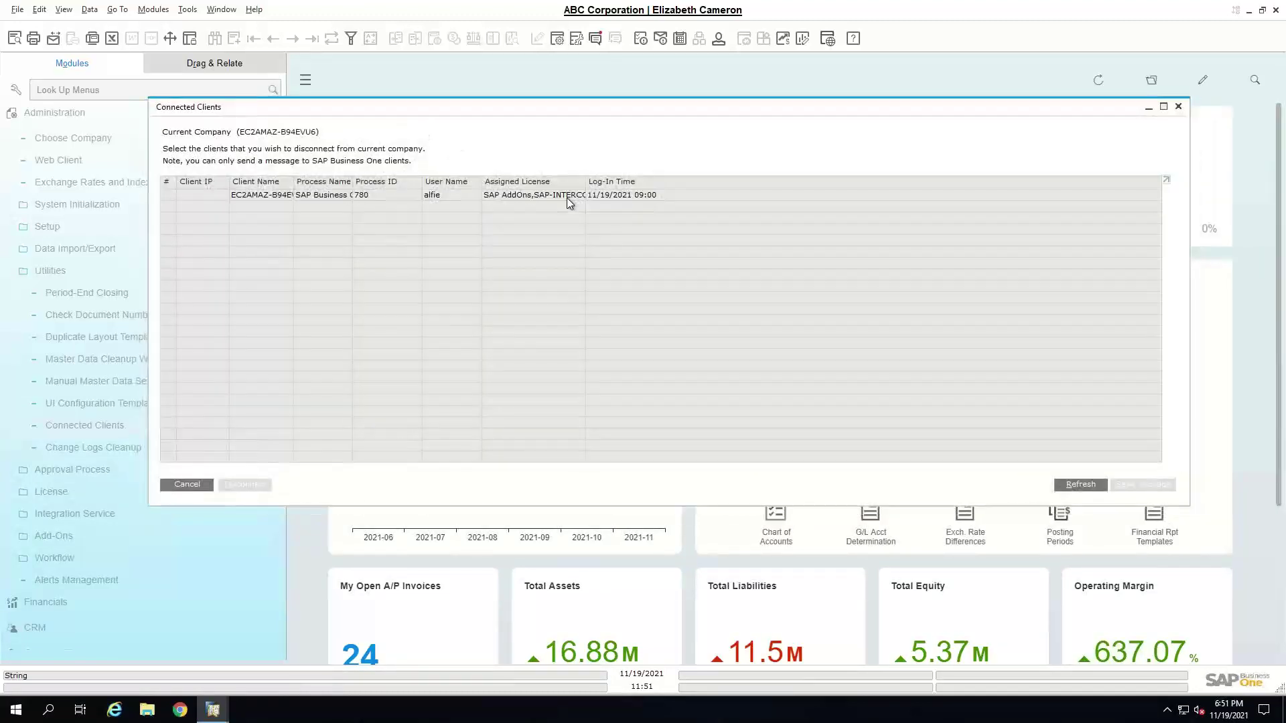
click(598, 195)
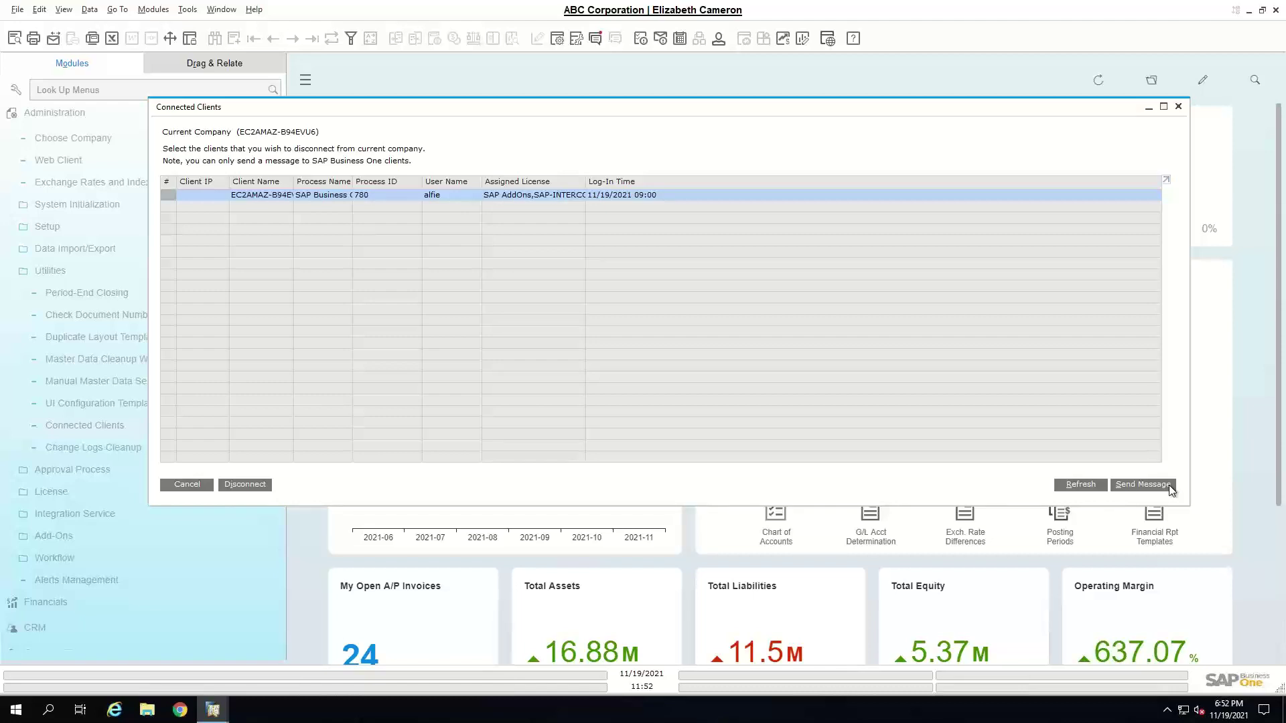
- Start a message to the client, cancel the disconnection alert, and close Connected Clients
click(1143, 484)
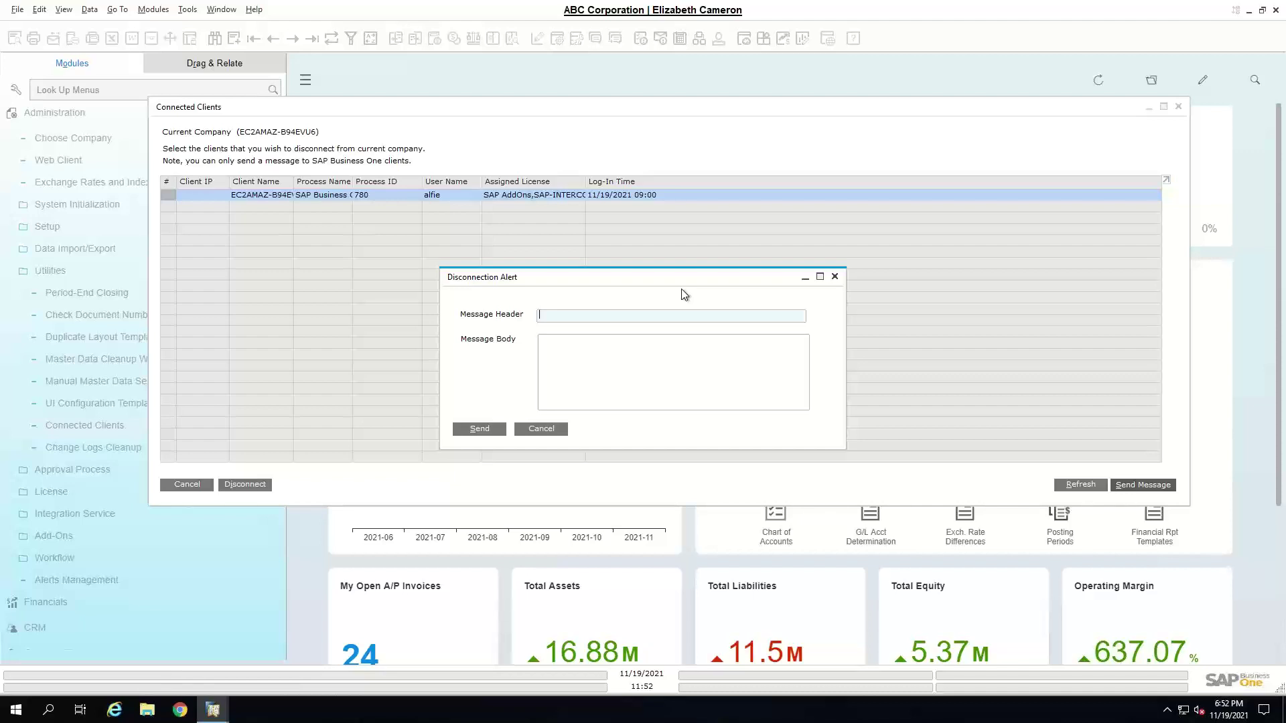
click(533, 430)
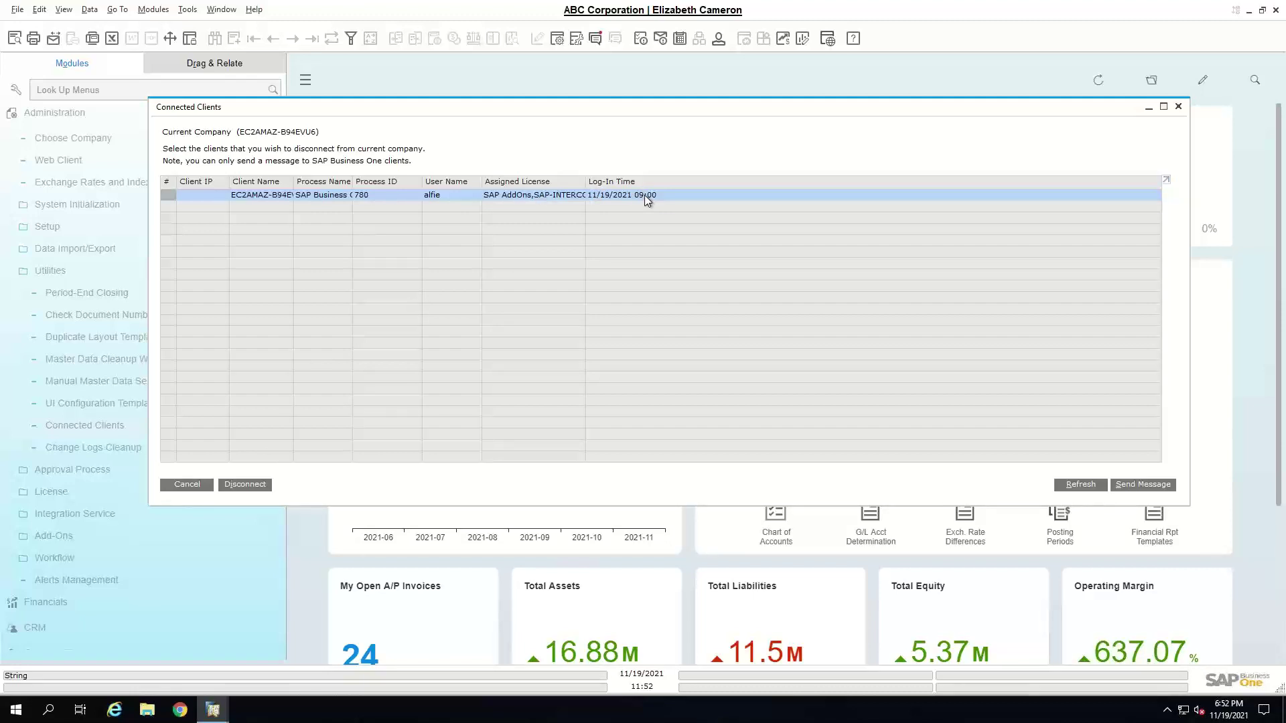
click(196, 482)
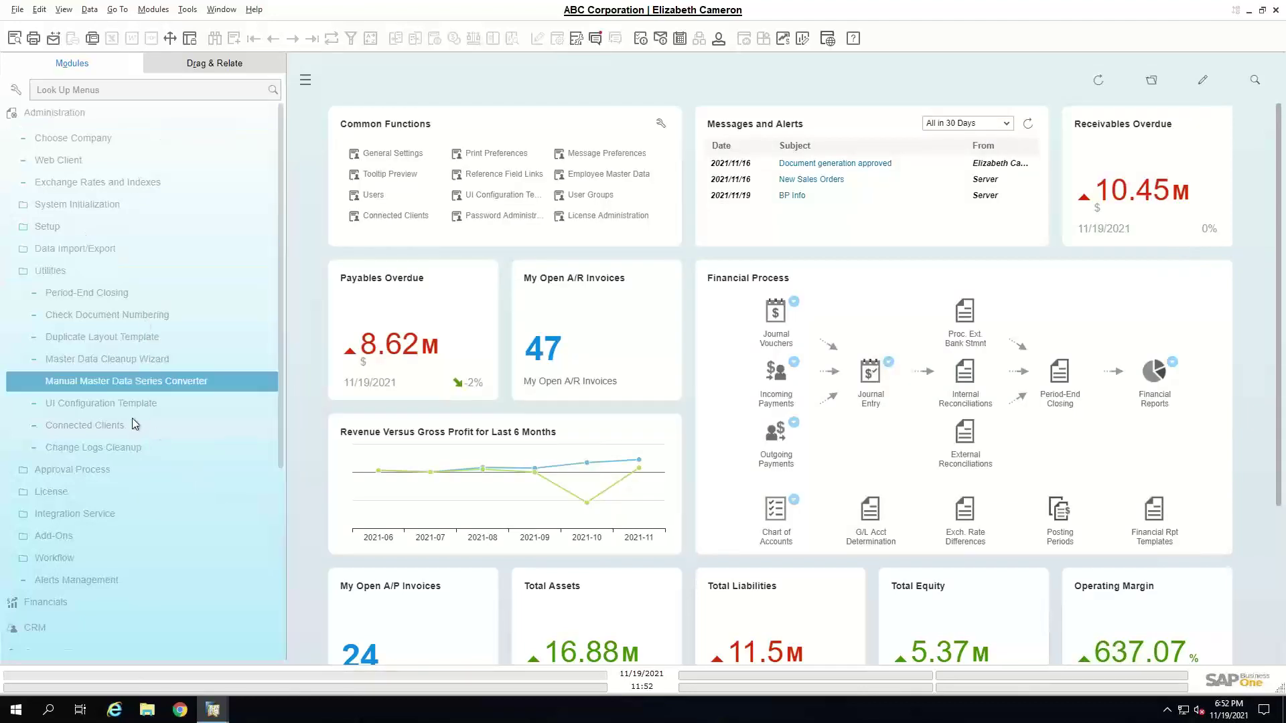
- Open Alerts Management and view, then close, the BP Info alert details
click(67, 116)
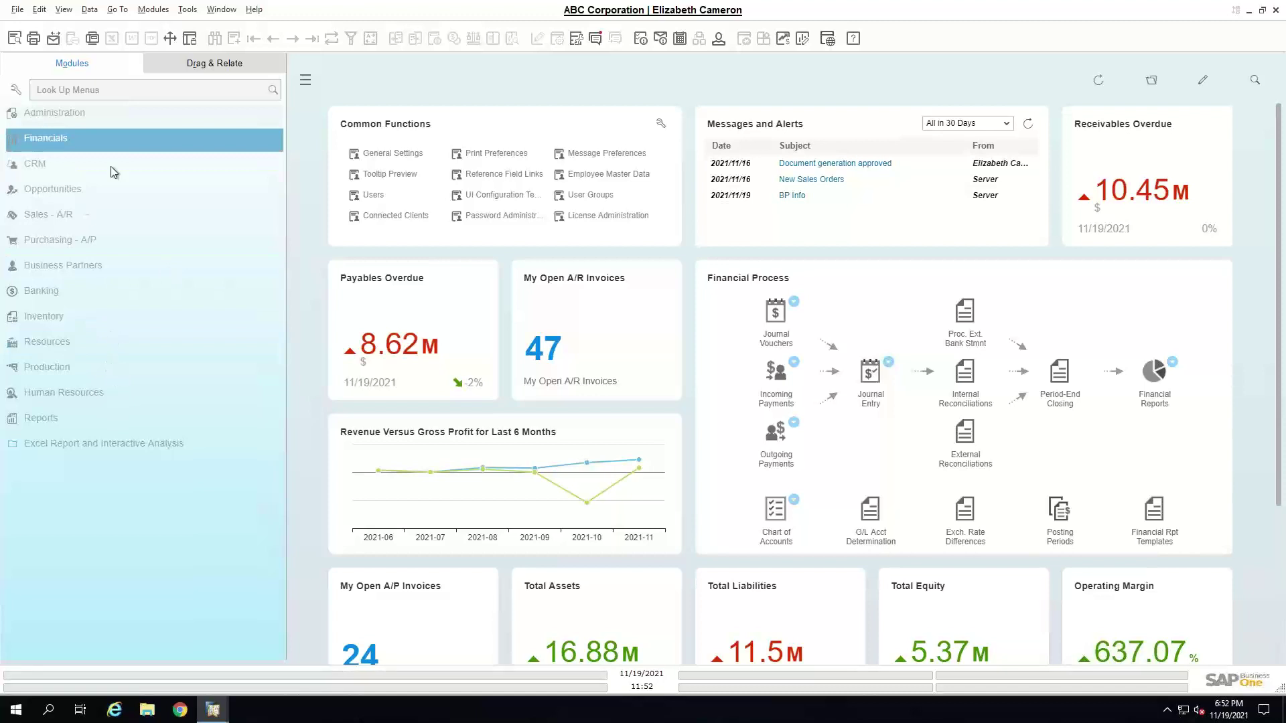
click(140, 121)
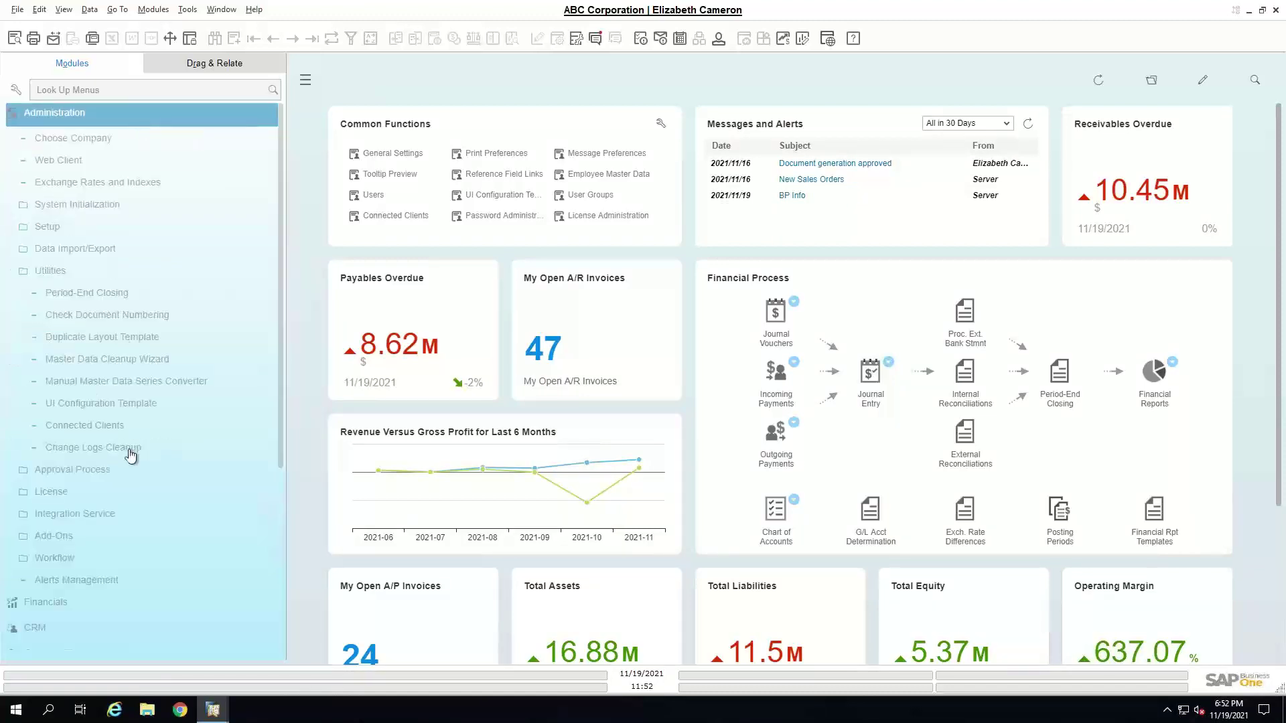
click(90, 580)
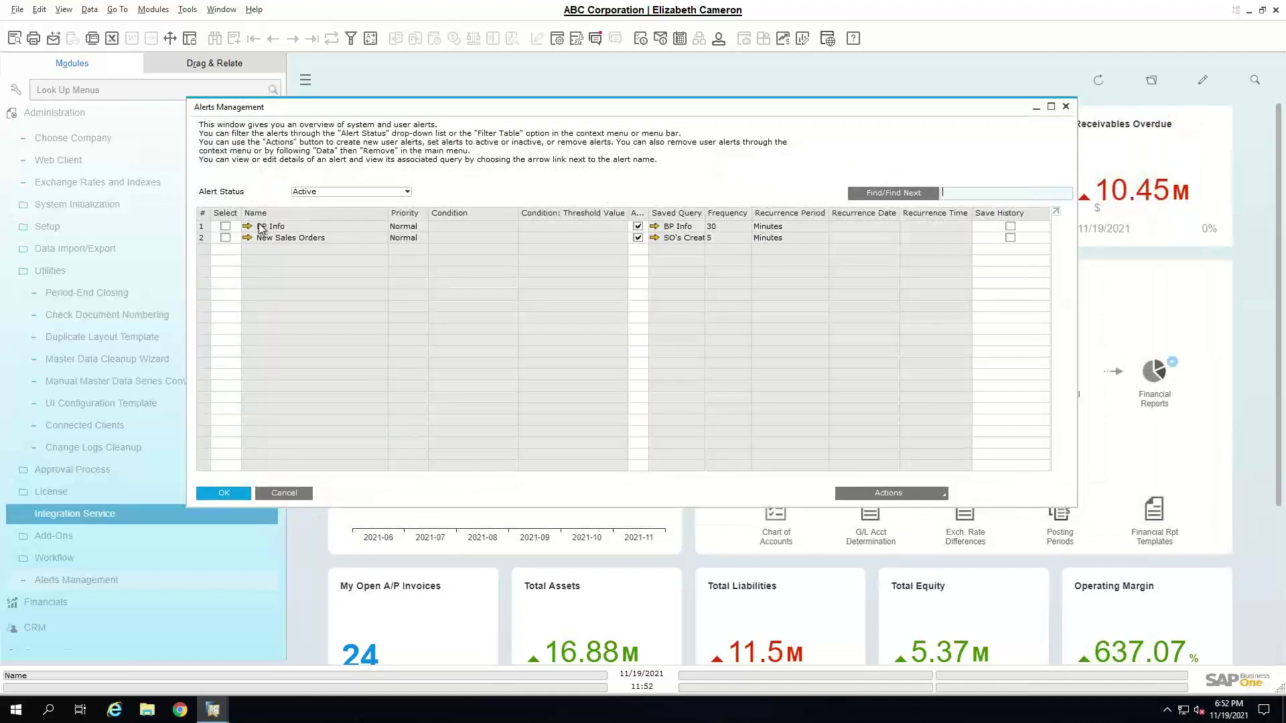
click(249, 228)
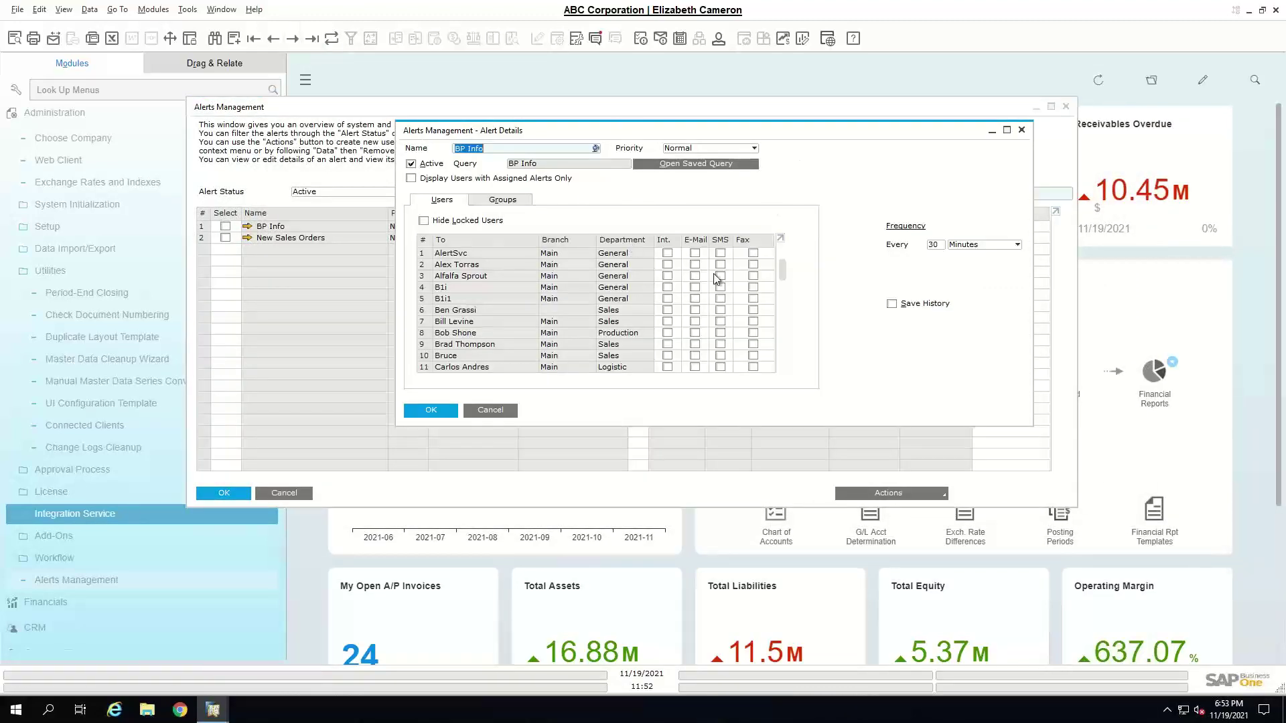
click(1021, 130)
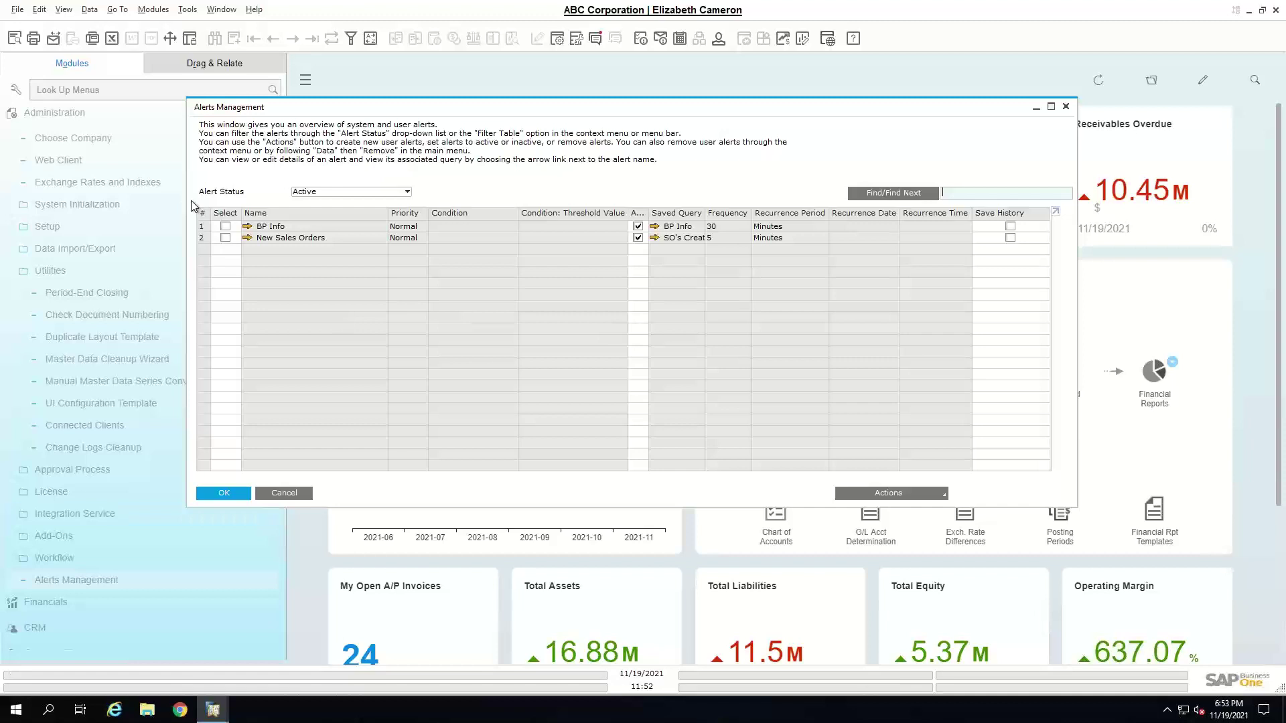
- Set the Alert Status filter to All to list all nine alerts, then start a new alert
click(341, 192)
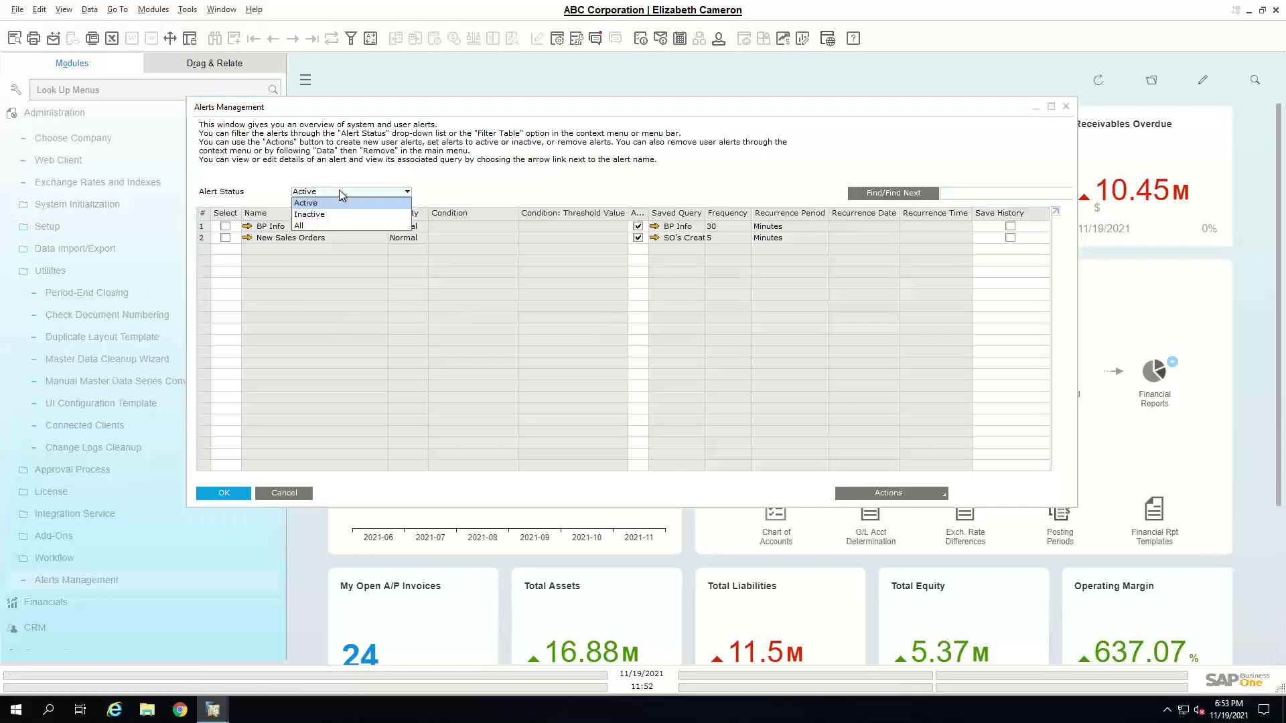
click(347, 225)
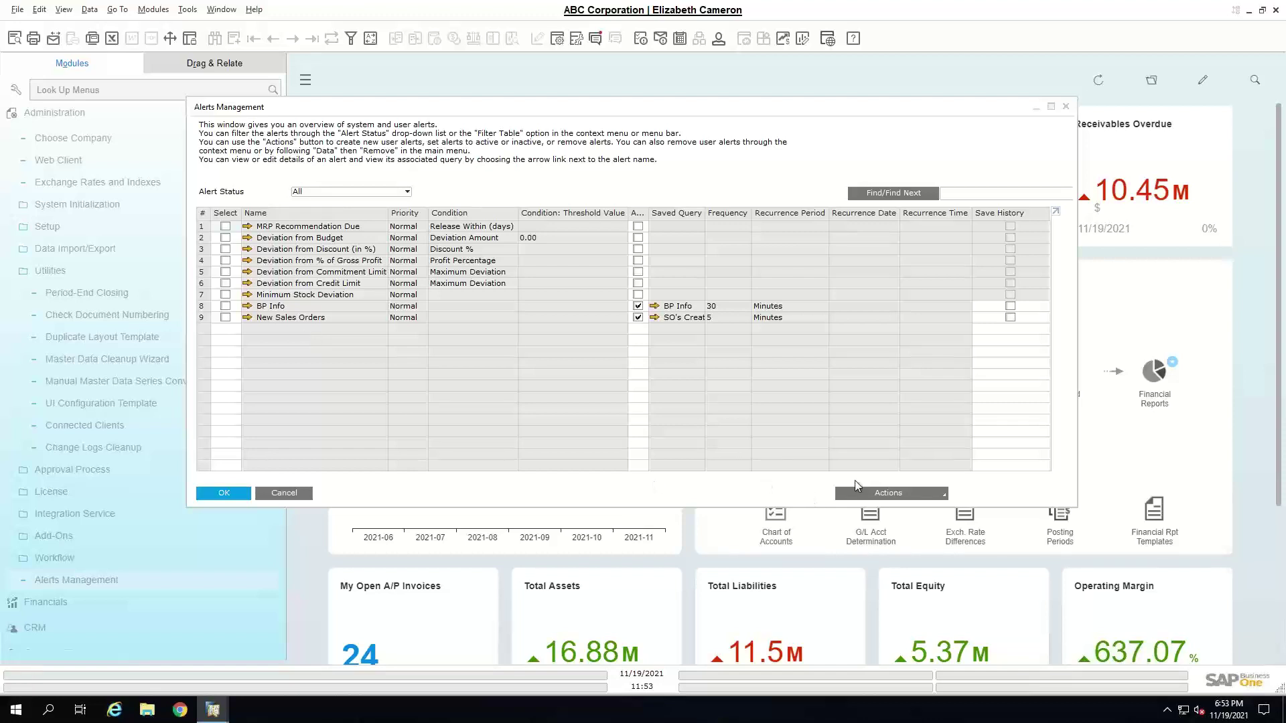
click(877, 491)
- Mark the new alert active, browse queries without choosing one, and set frequency to Days
click(903, 504)
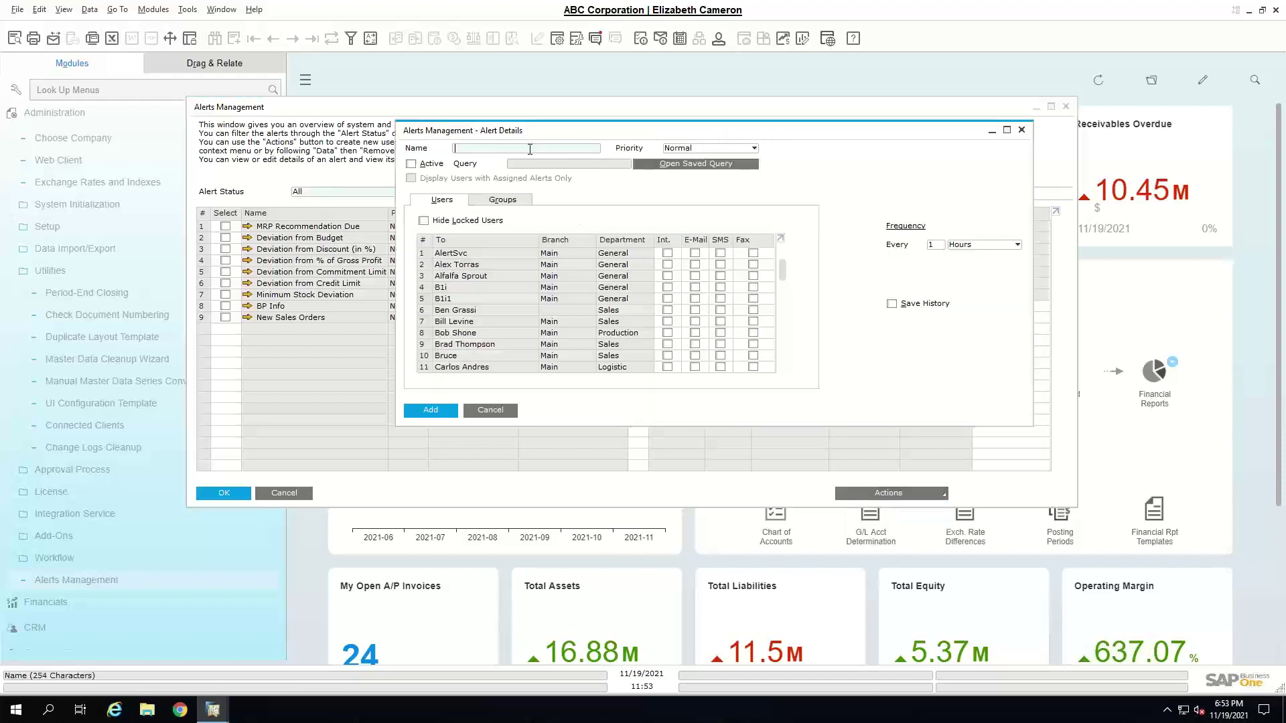
click(431, 165)
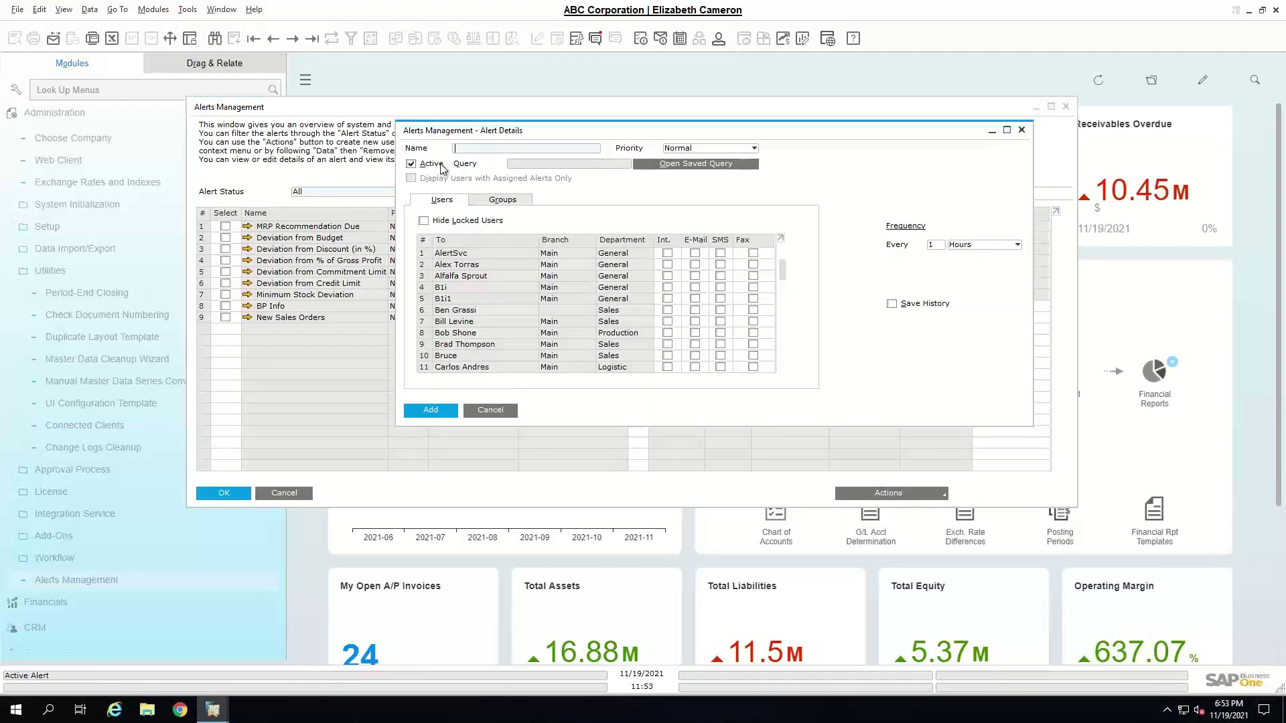
click(722, 165)
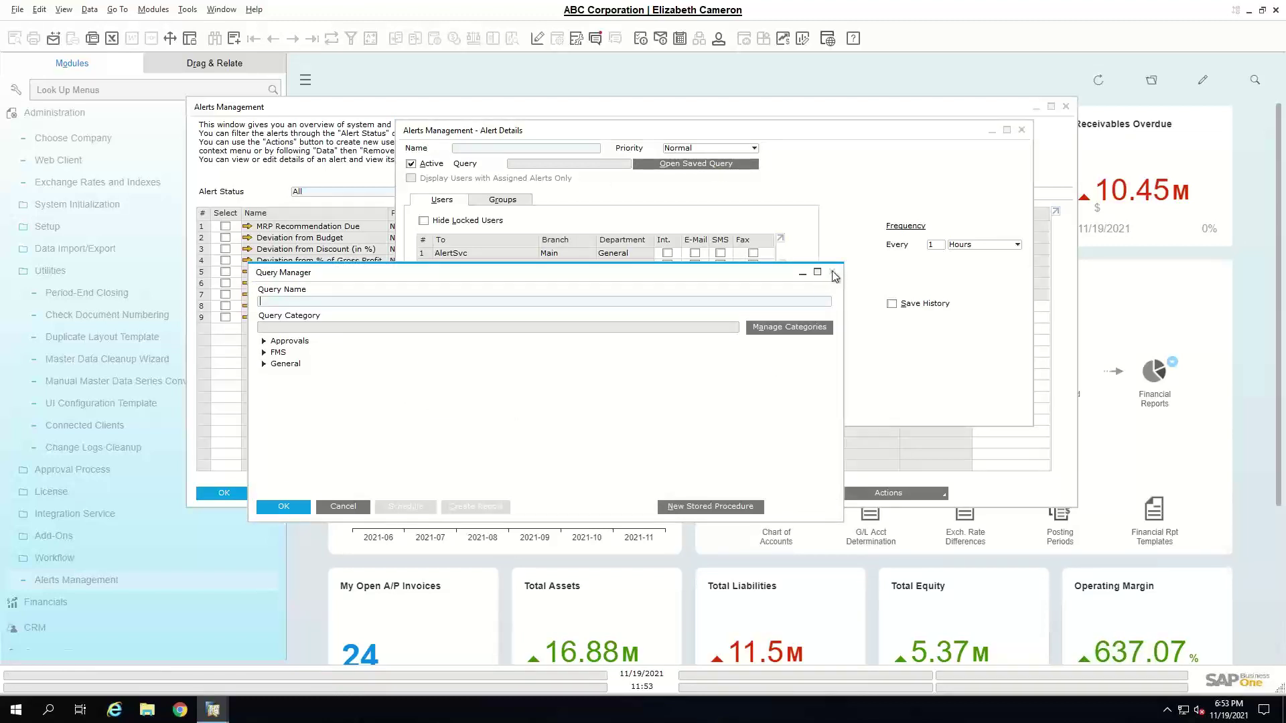
click(832, 273)
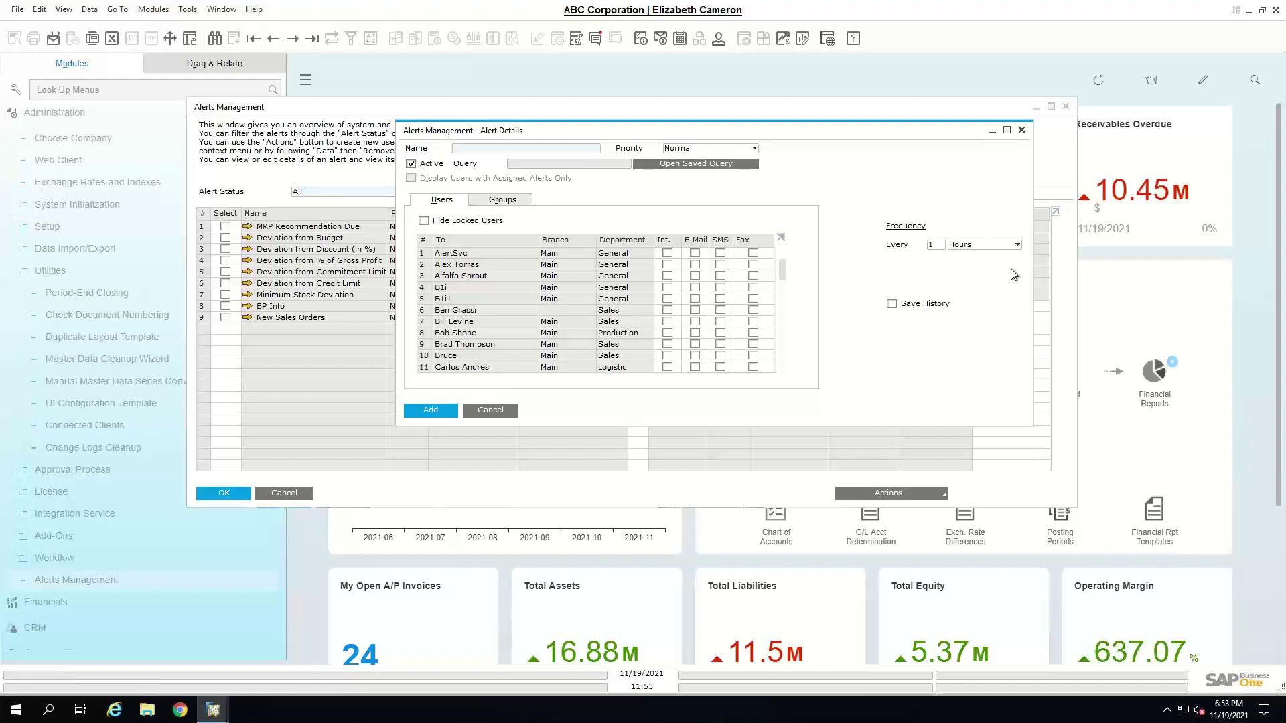
click(1013, 250)
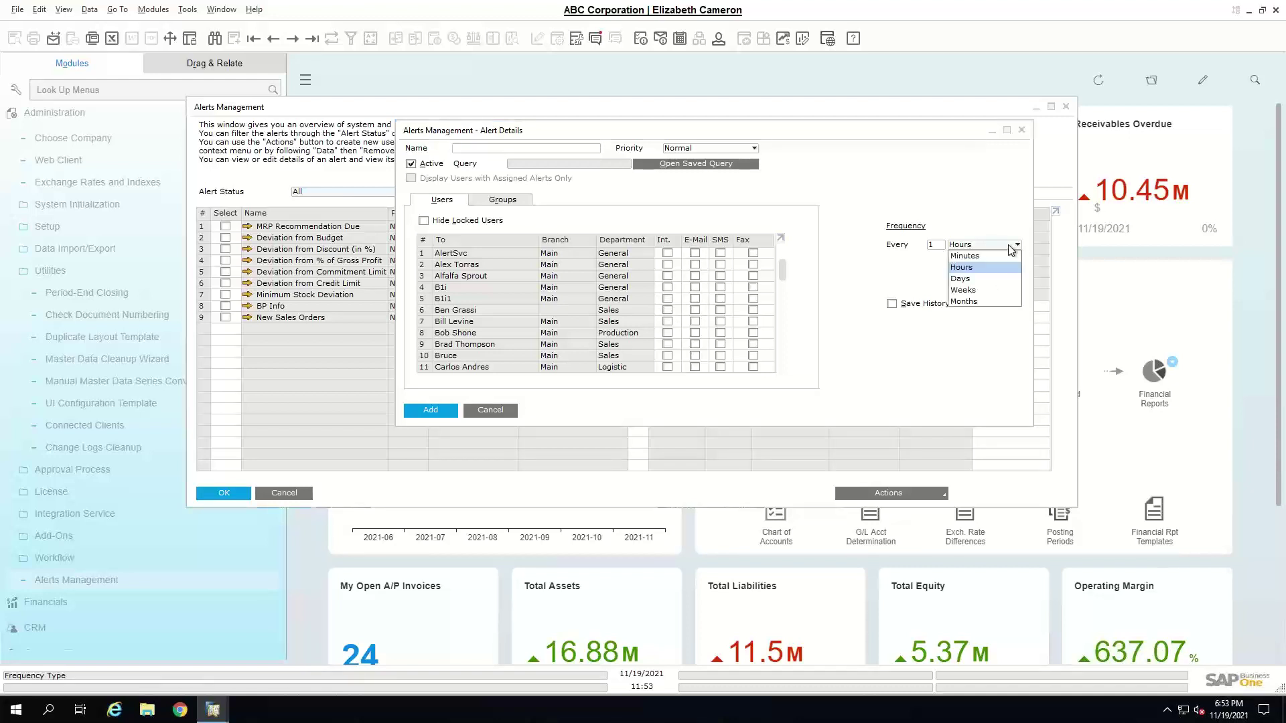
click(993, 278)
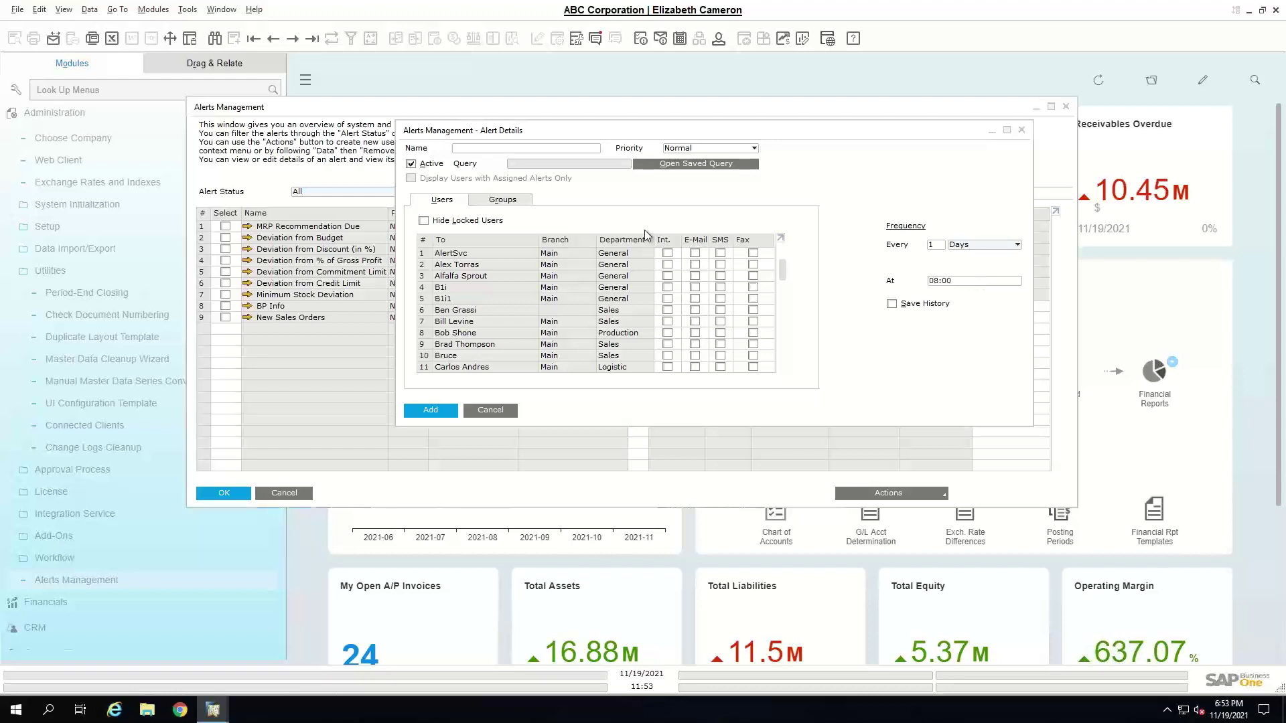
- View the alert's Groups tab, then cancel Alert Details and Alerts Management without saving
click(504, 204)
click(504, 202)
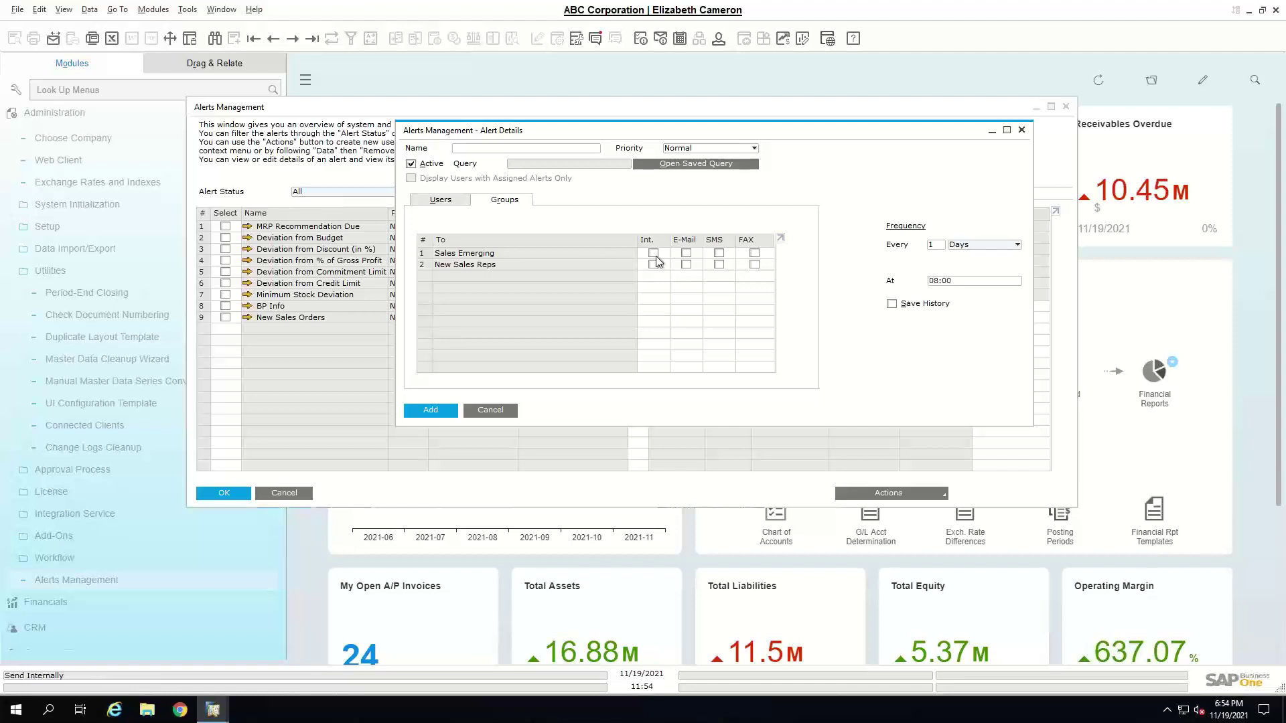
click(507, 409)
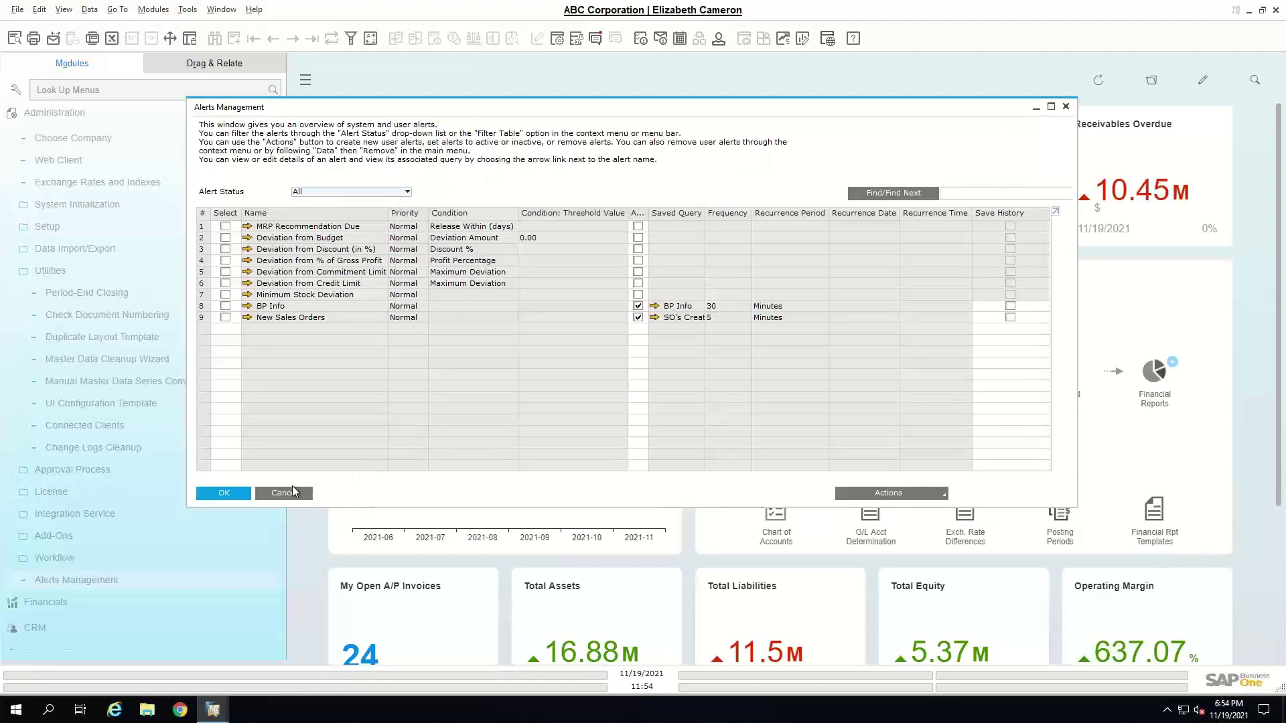
click(293, 491)
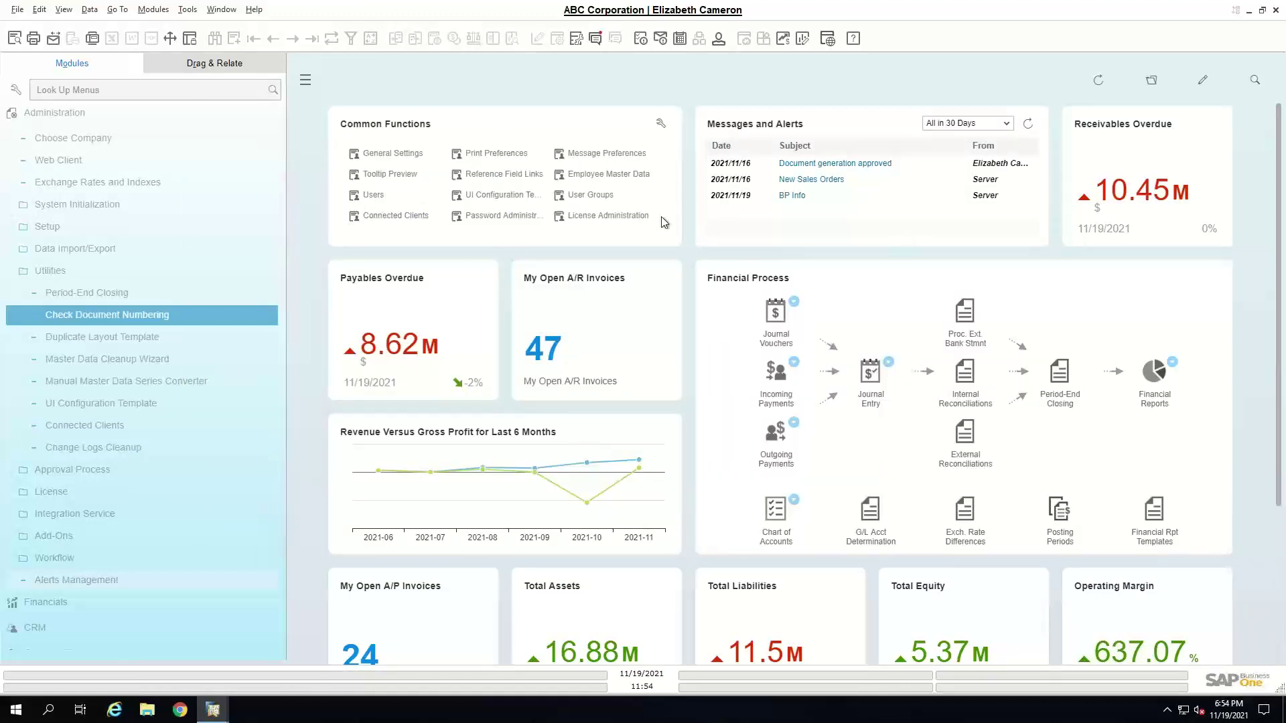
- Search the menu for 'password' and open Password Administration
click(79, 89)
text(password)
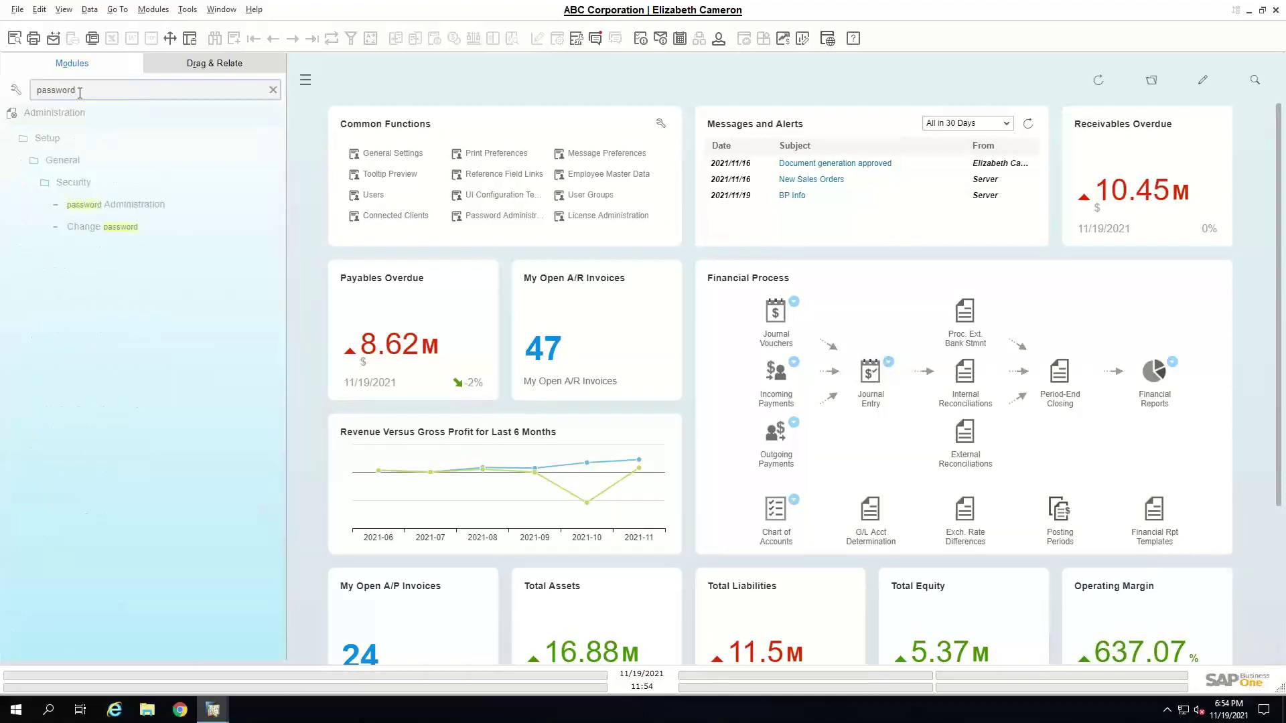
click(124, 205)
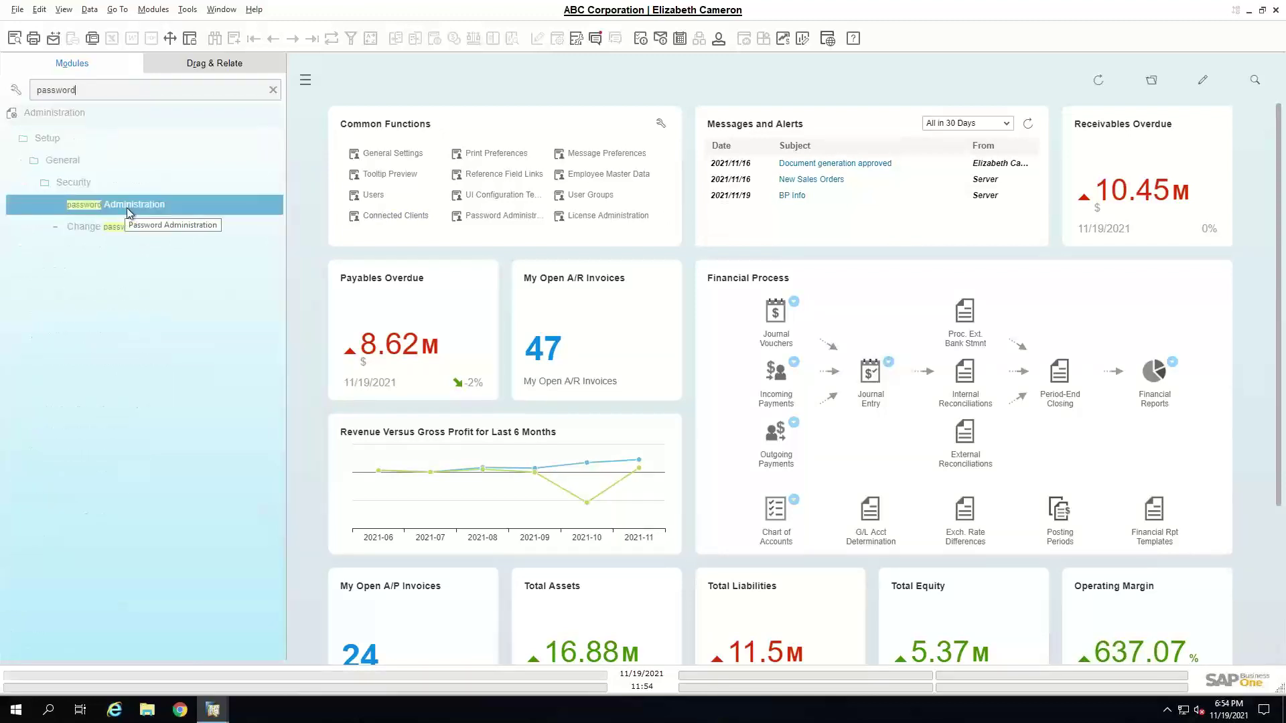
double_click(127, 208)
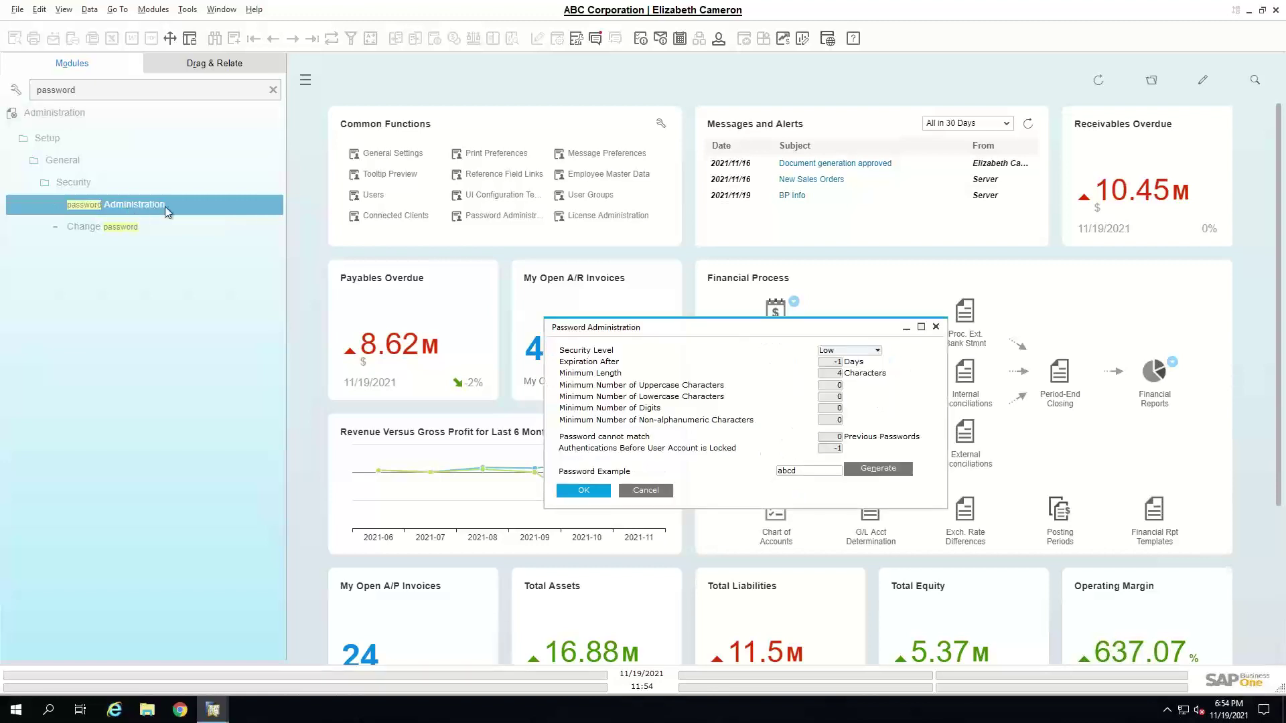
drag(705, 335, 632, 224)
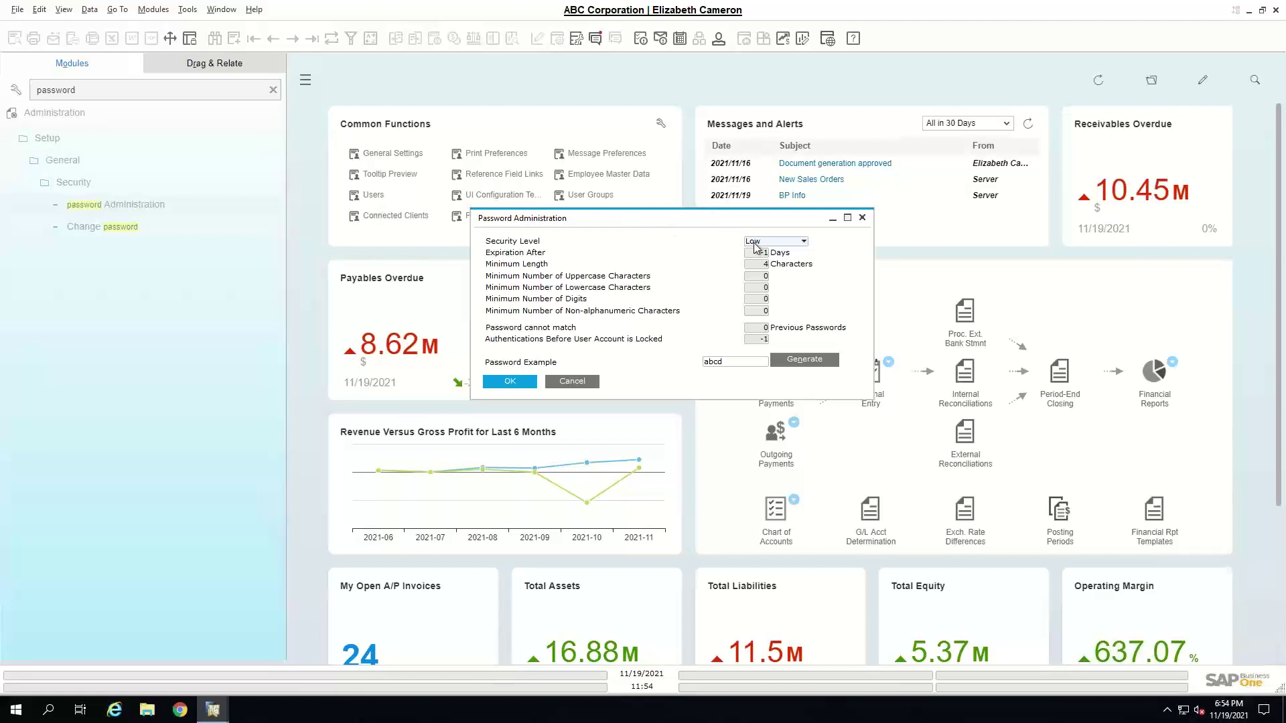
- Try the Medium and Custom password security levels, then cancel without saving
click(784, 243)
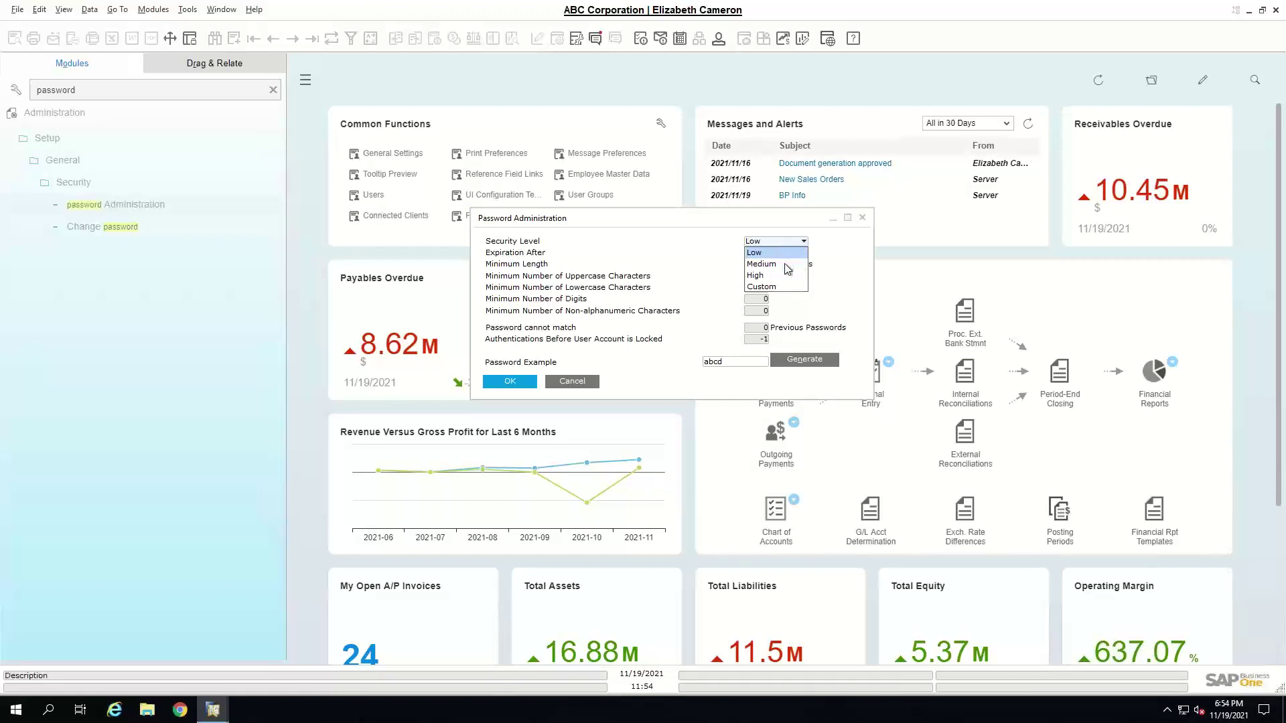
click(782, 264)
click(800, 242)
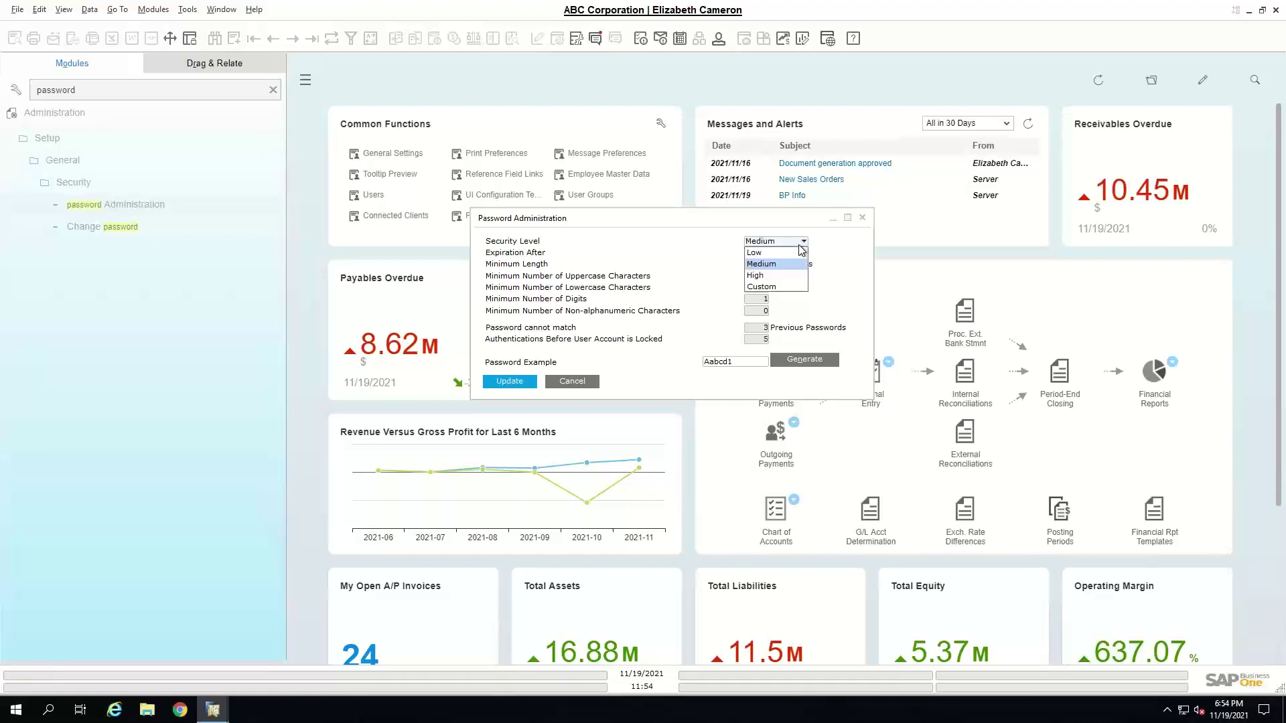
click(781, 287)
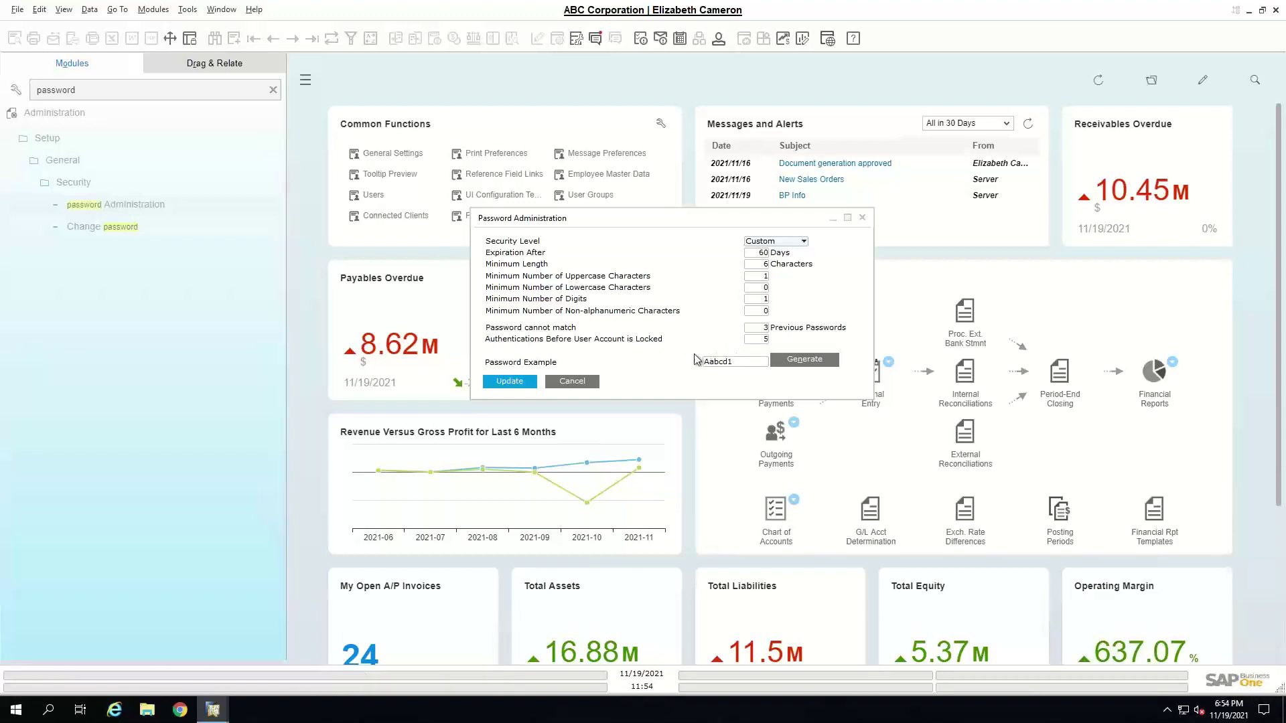
click(573, 381)
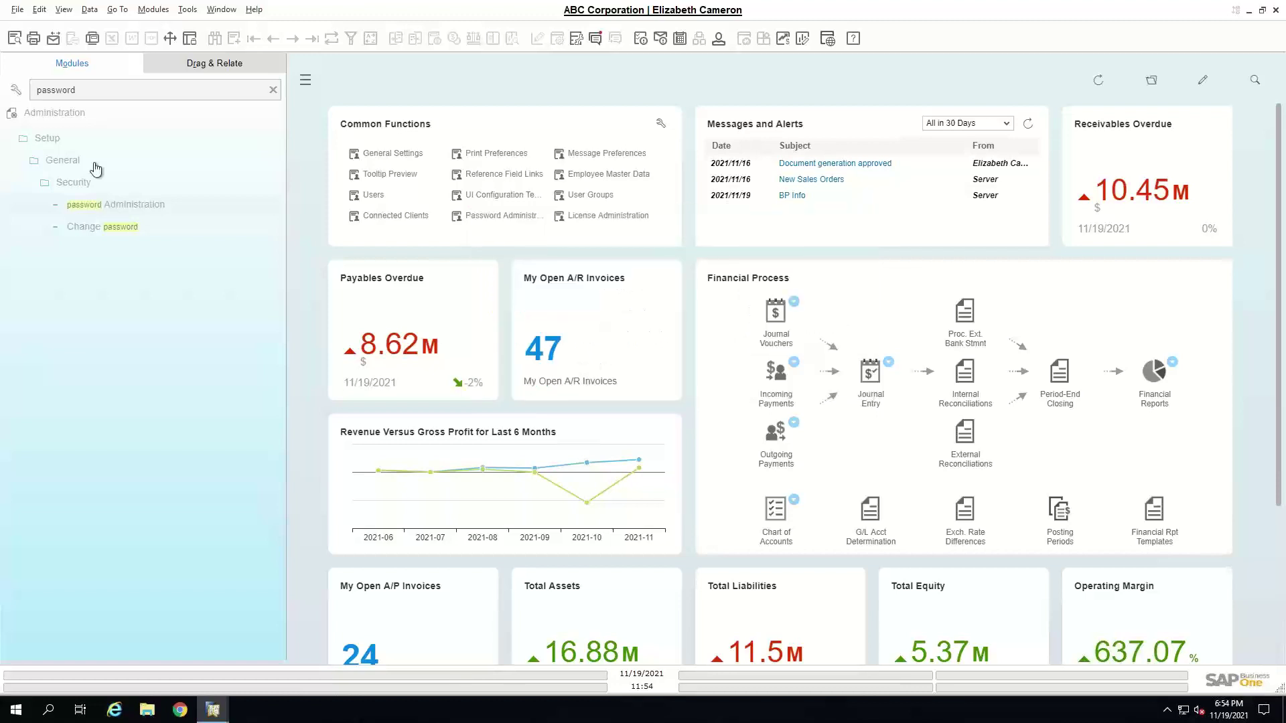
- Clear the menu search and open a Sales Order from Sales - A/R
click(273, 89)
click(114, 119)
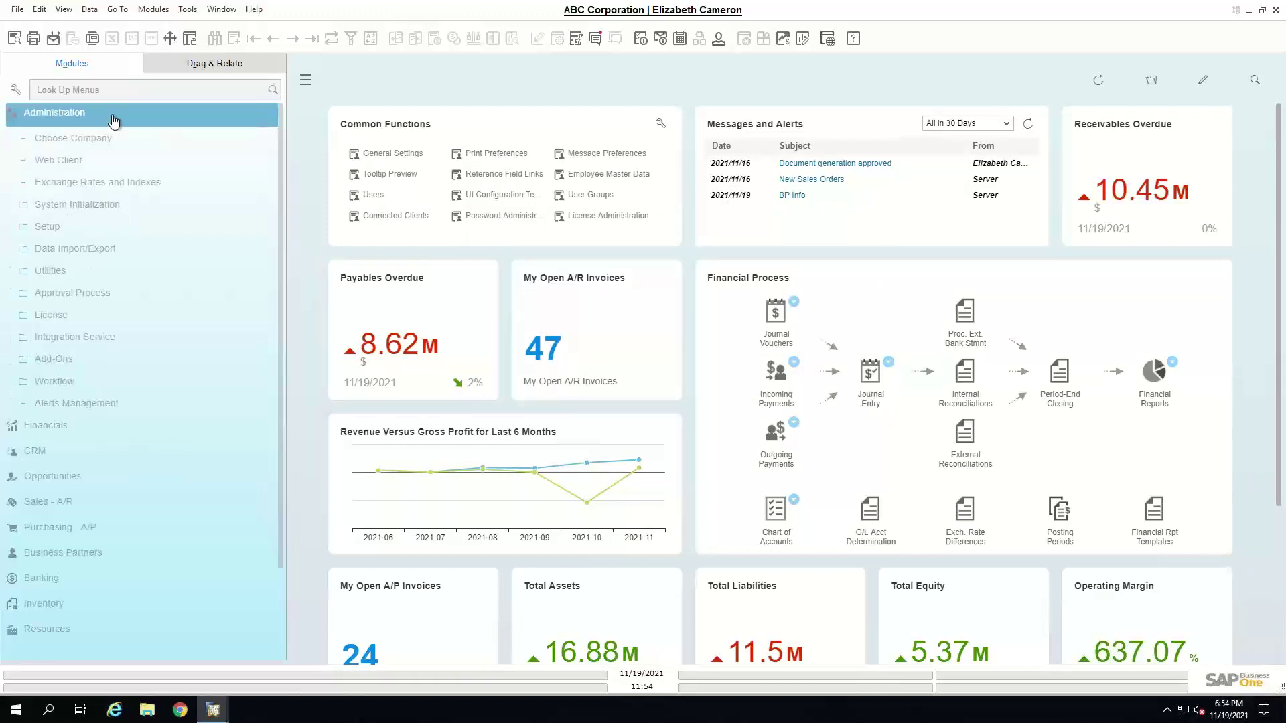
click(114, 119)
click(63, 215)
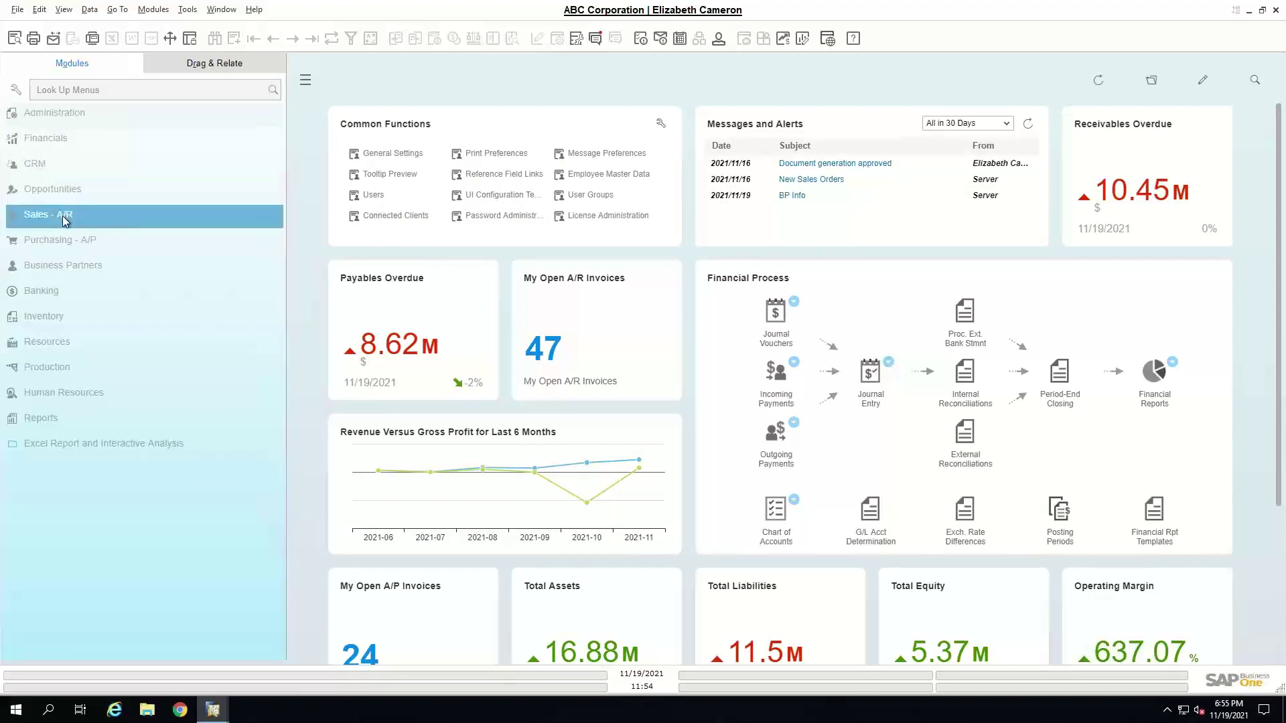
click(92, 227)
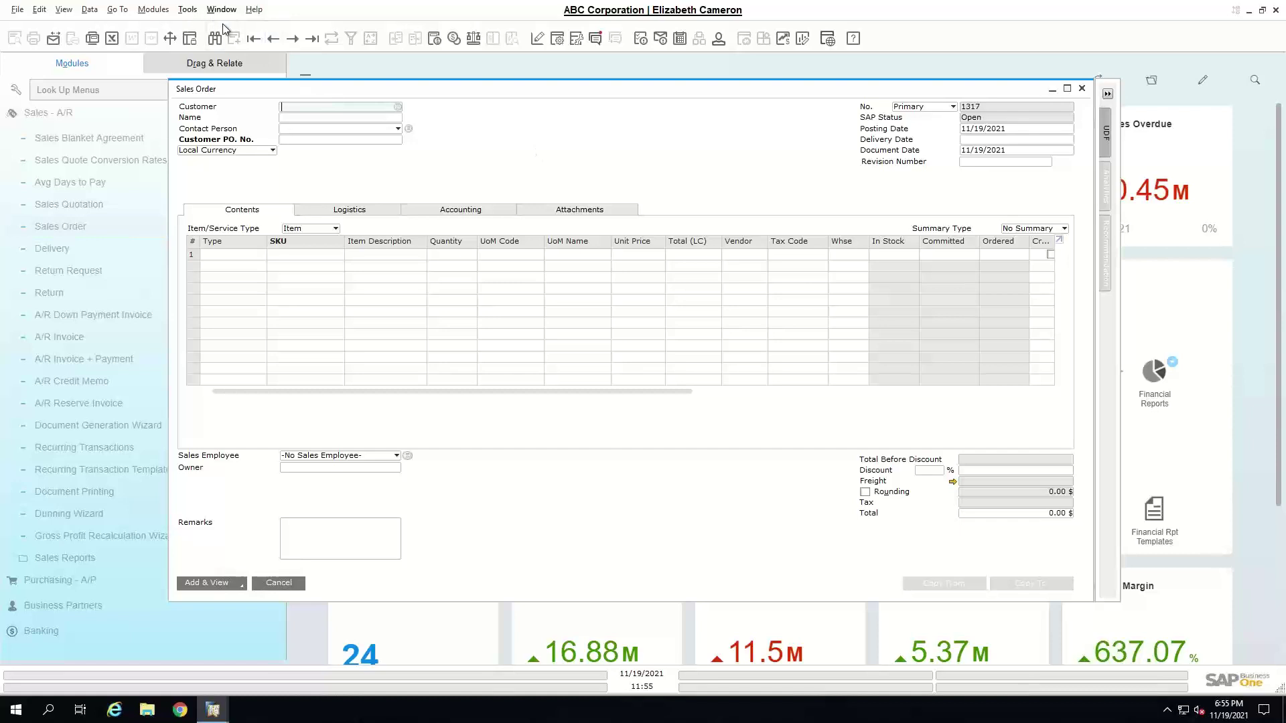
- Load existing Sales Order 1316 and open its customer's Business Partner Master Data
click(312, 38)
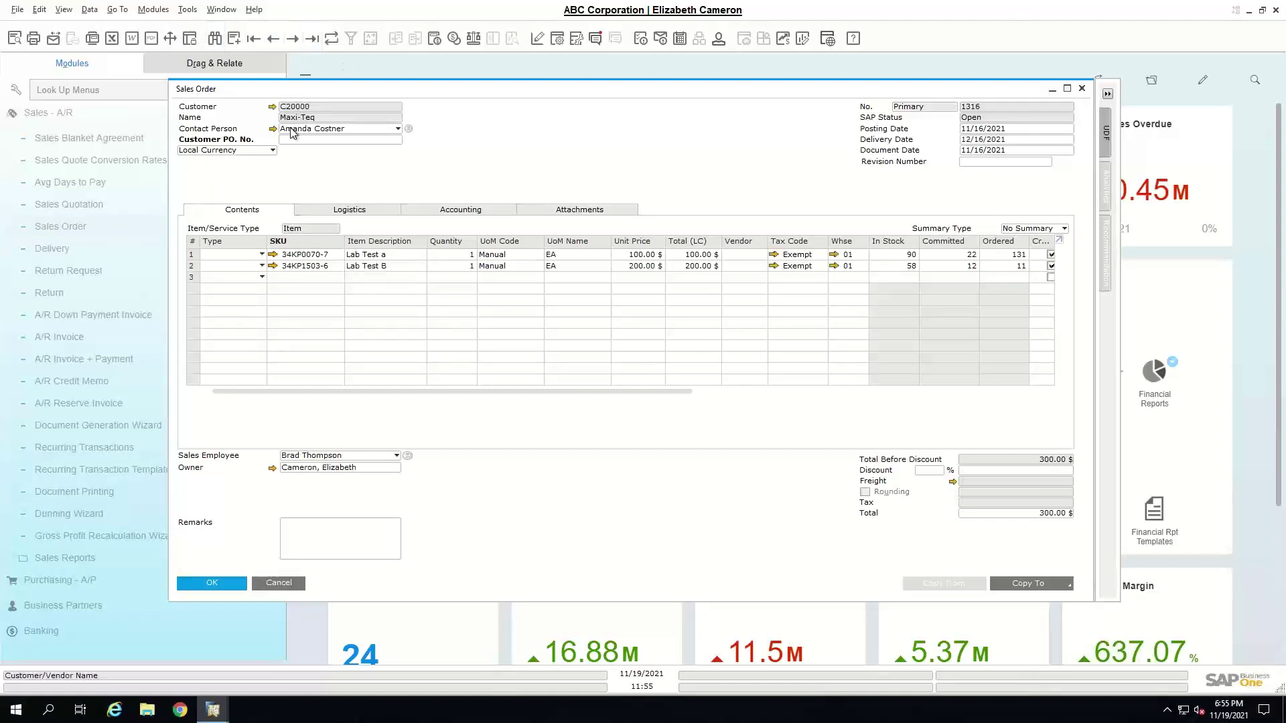
click(270, 106)
click(187, 10)
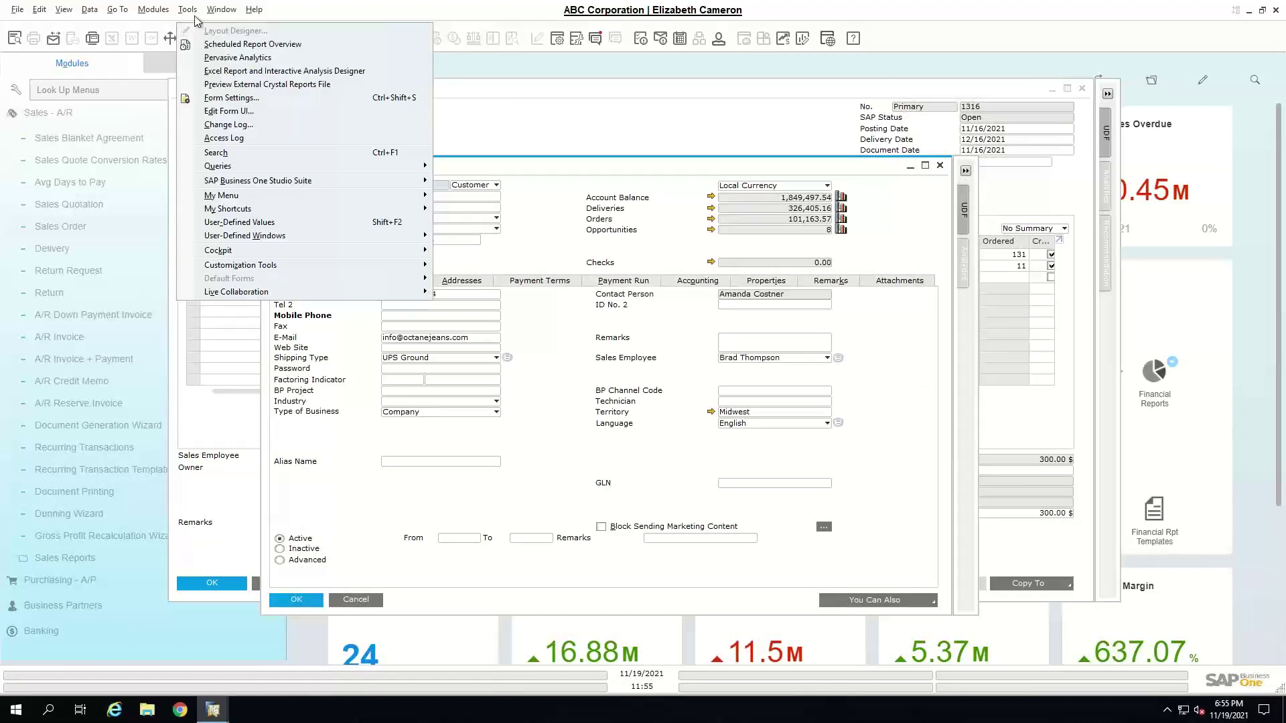
- Open the customer's Change Log and scroll through its 65 change instances
click(228, 124)
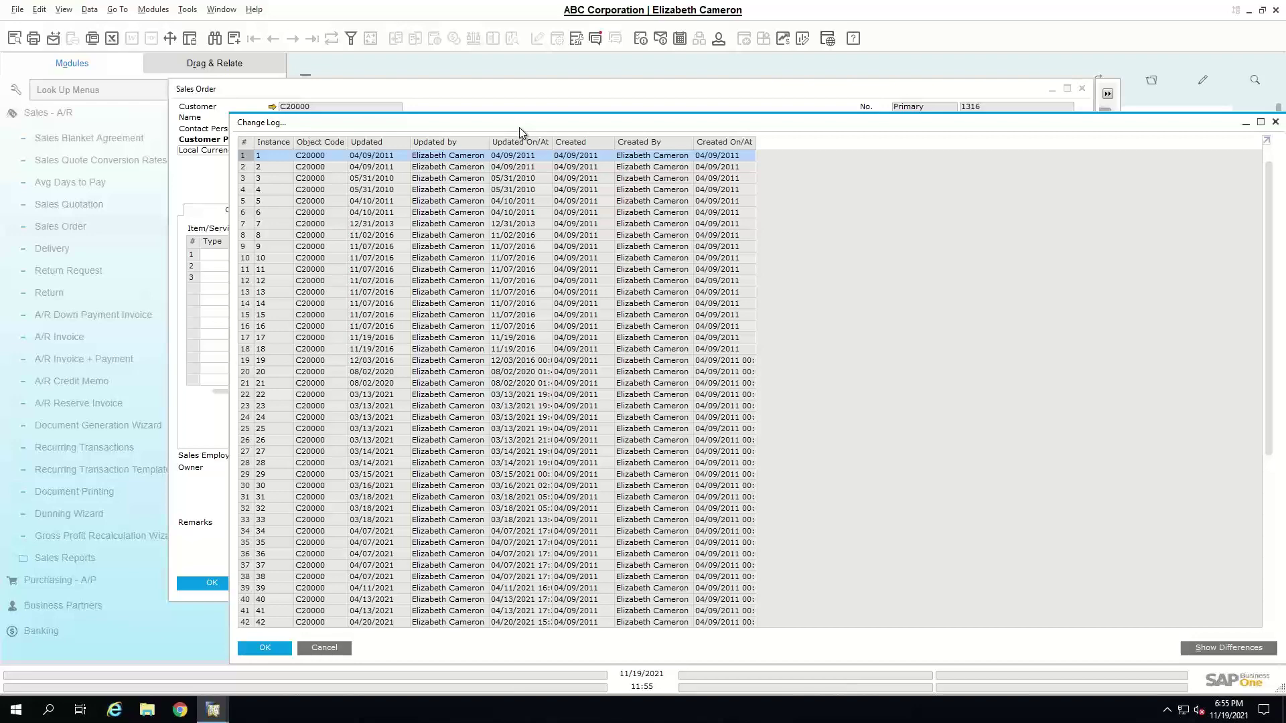
drag(520, 128, 451, 74)
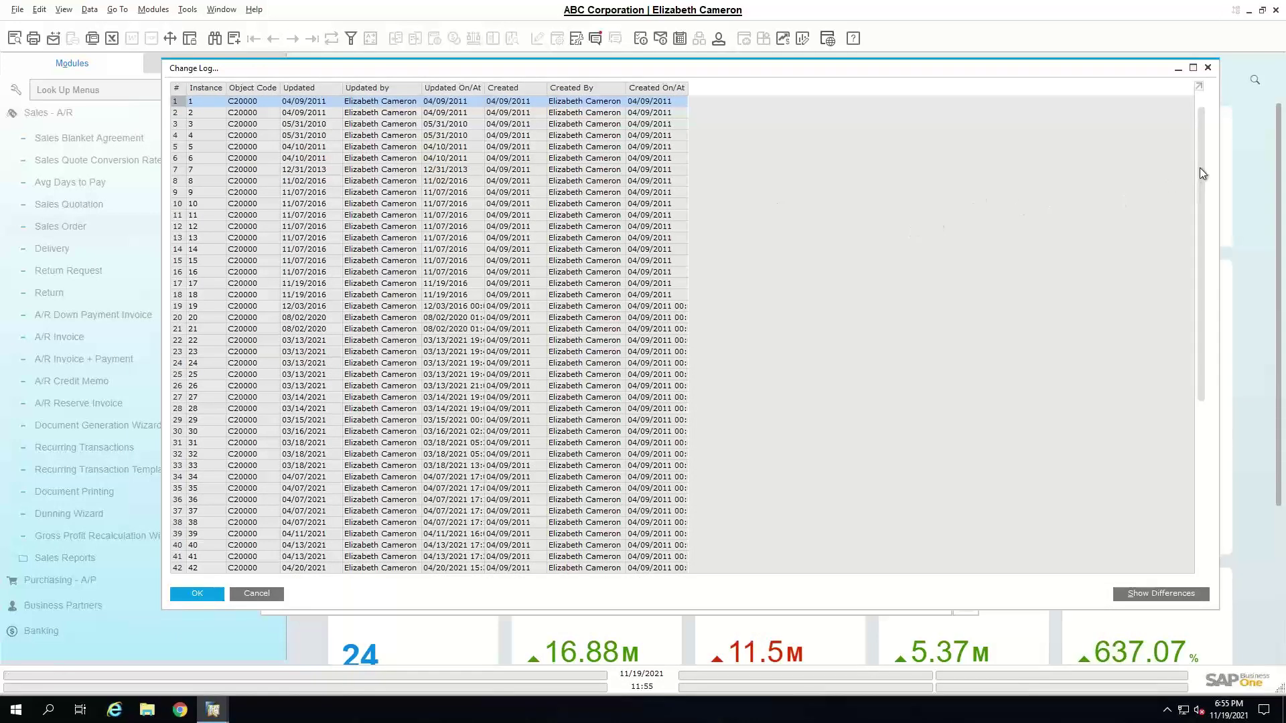
drag(1203, 174, 1199, 479)
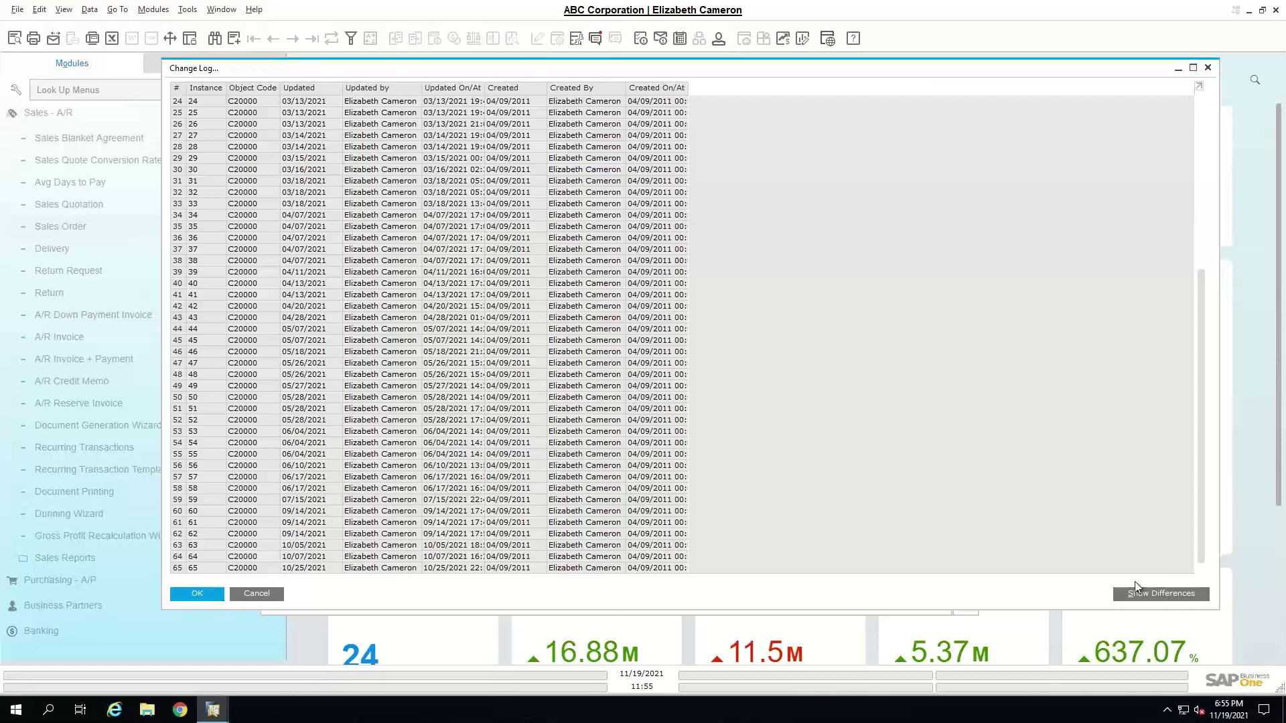
click(187, 10)
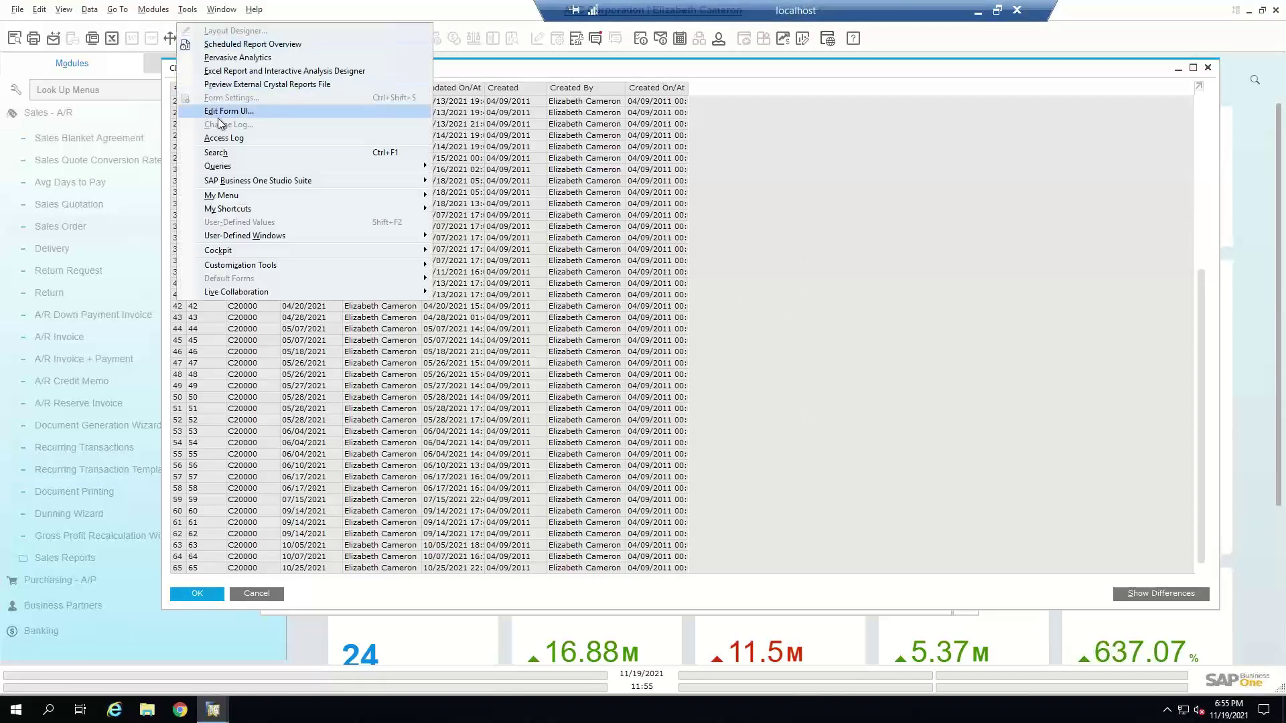
click(1076, 593)
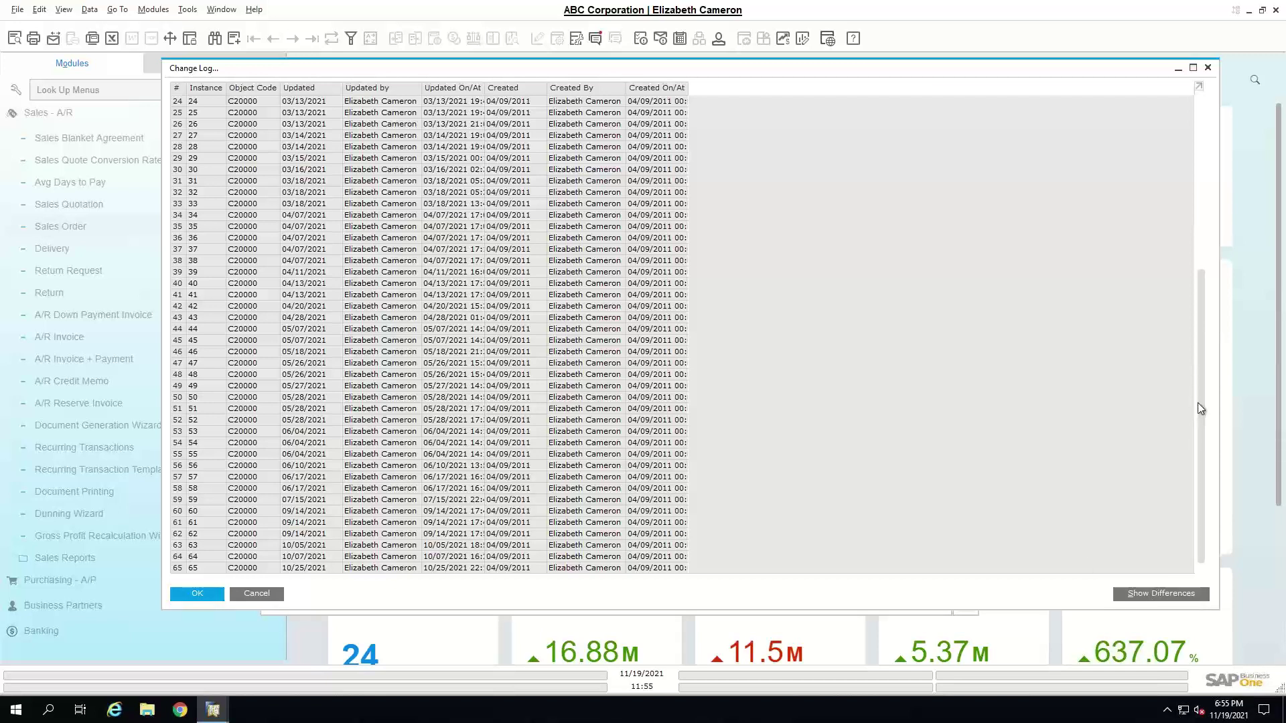
drag(1199, 409, 1206, 127)
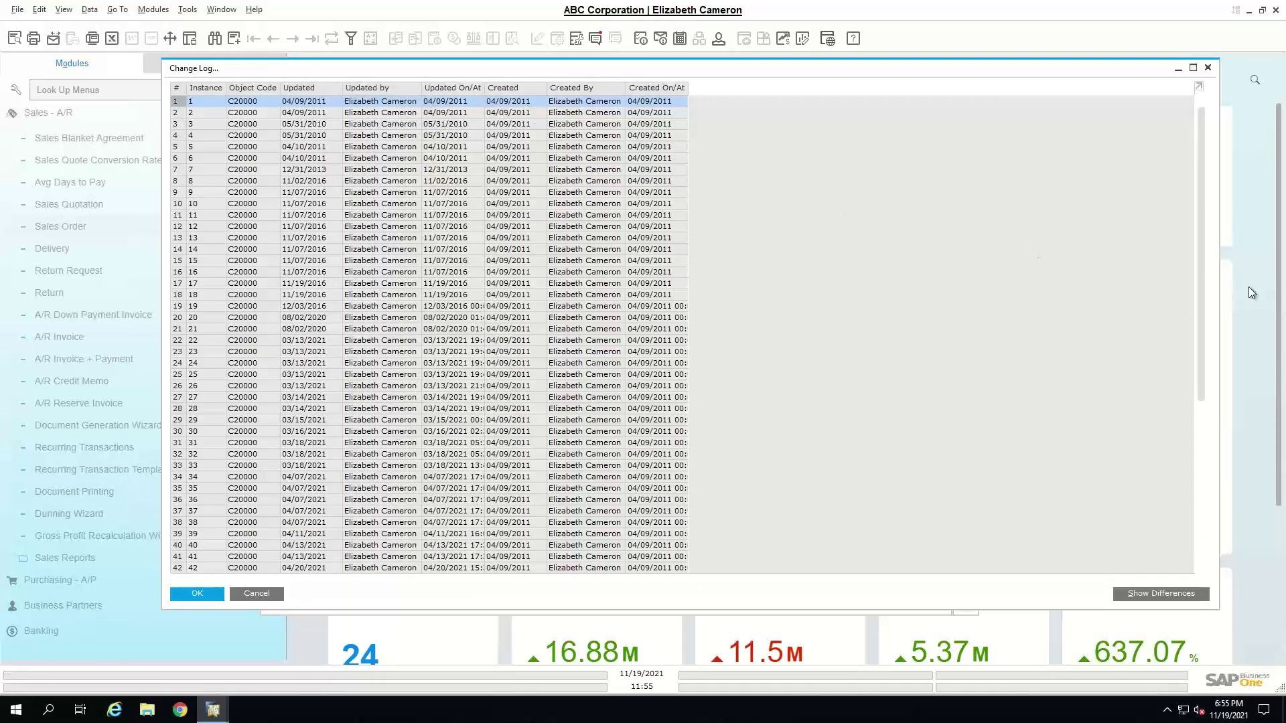
drag(1203, 280, 1167, 532)
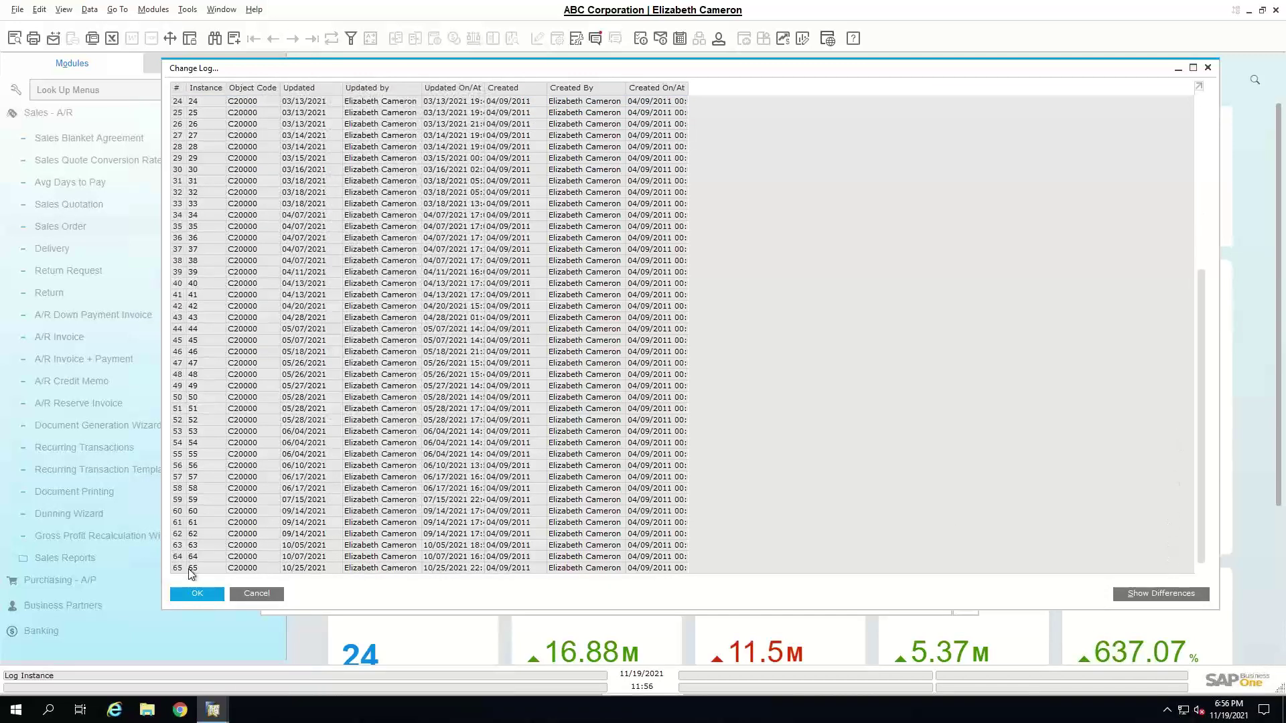
- View the revision 64 snapshot, close it, and select revisions 64 and 65
double_click(182, 557)
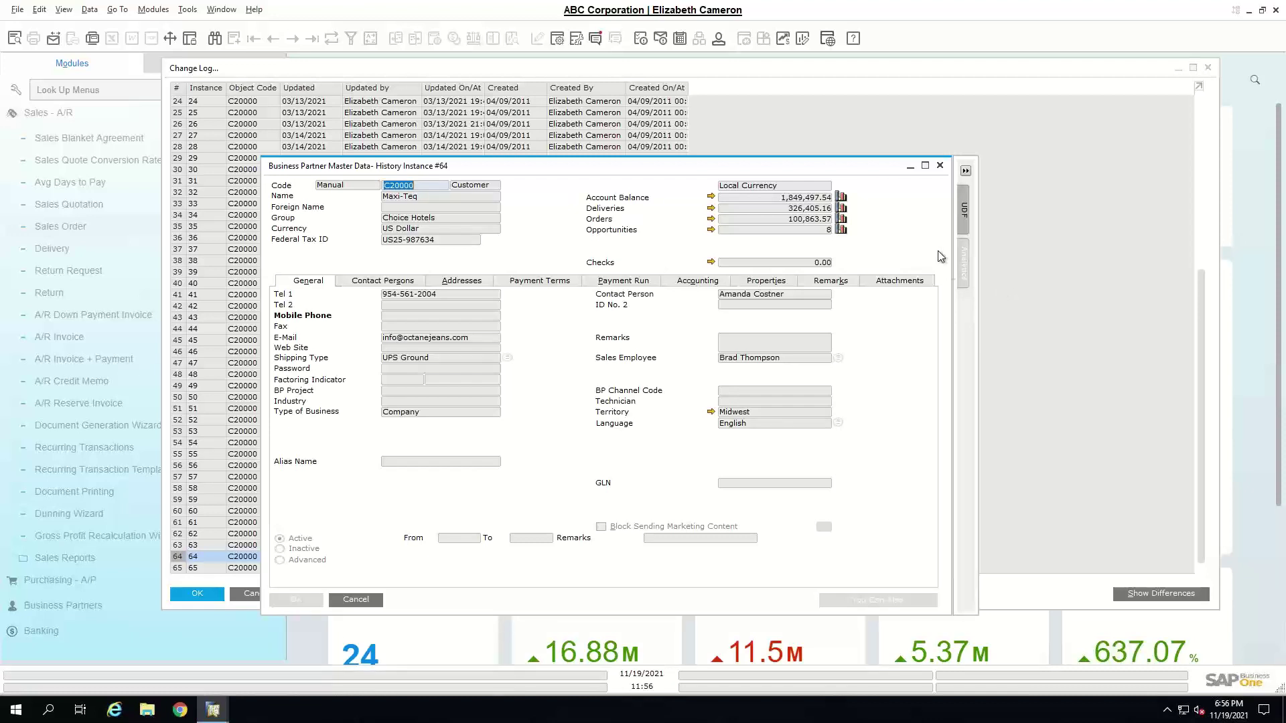
click(940, 164)
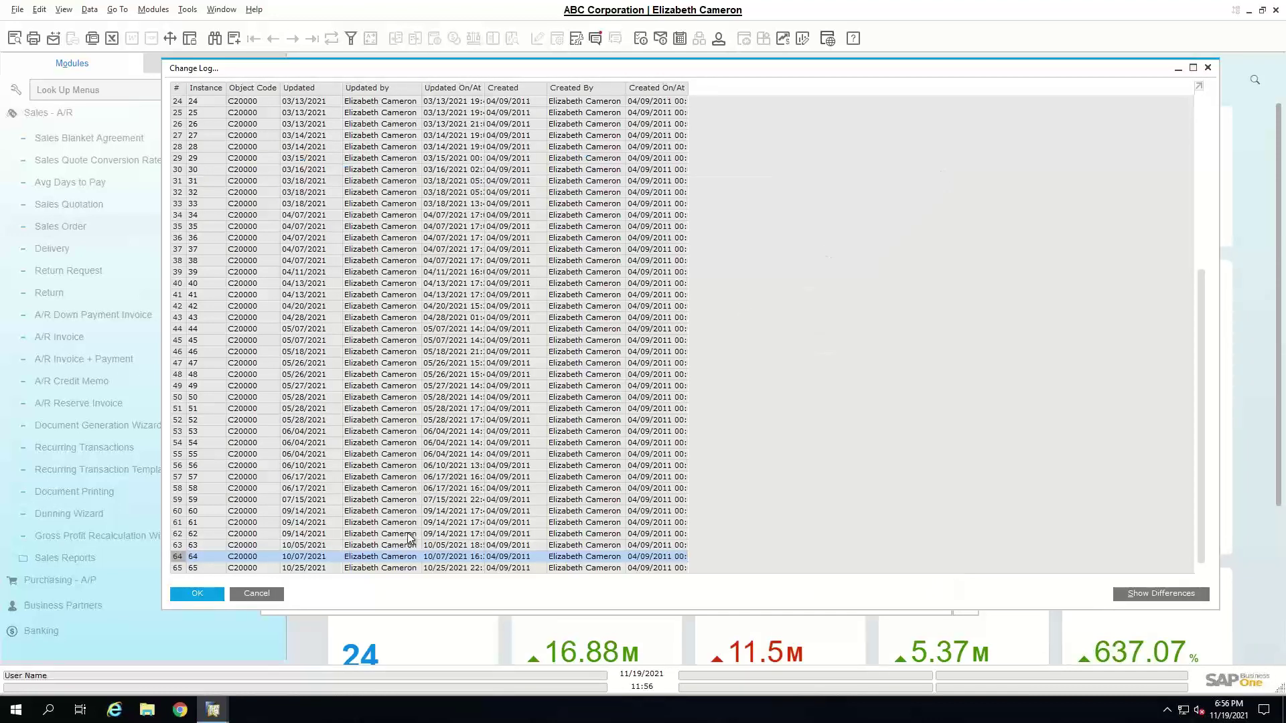
ctrl+click(420, 569)
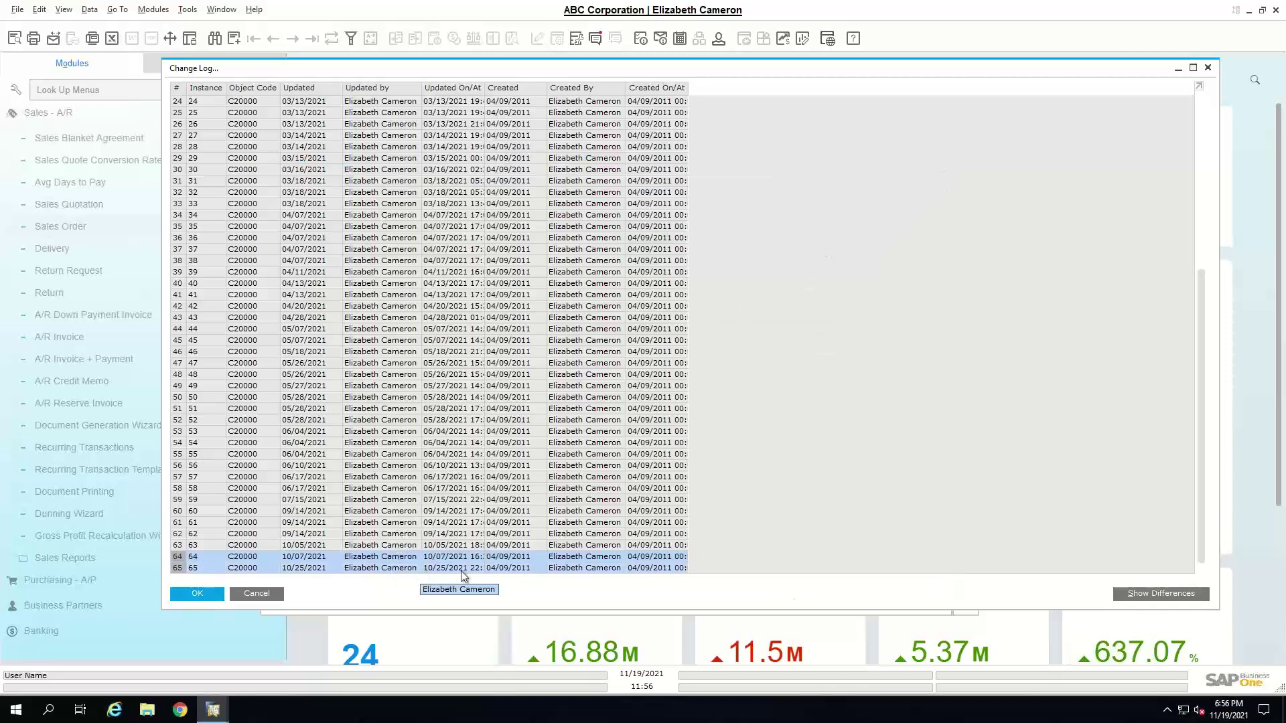
- Compare revisions 64 and 65, then close the changed-fields list, Change Log and master data
click(1164, 593)
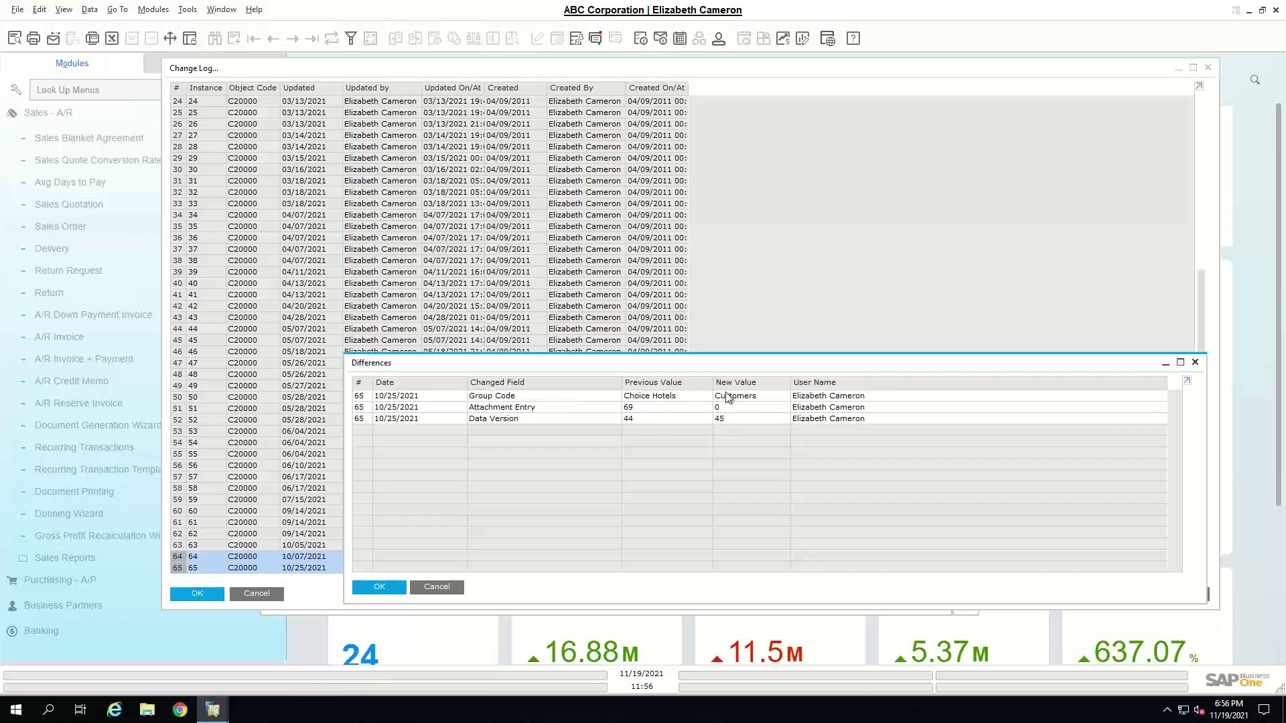
click(434, 588)
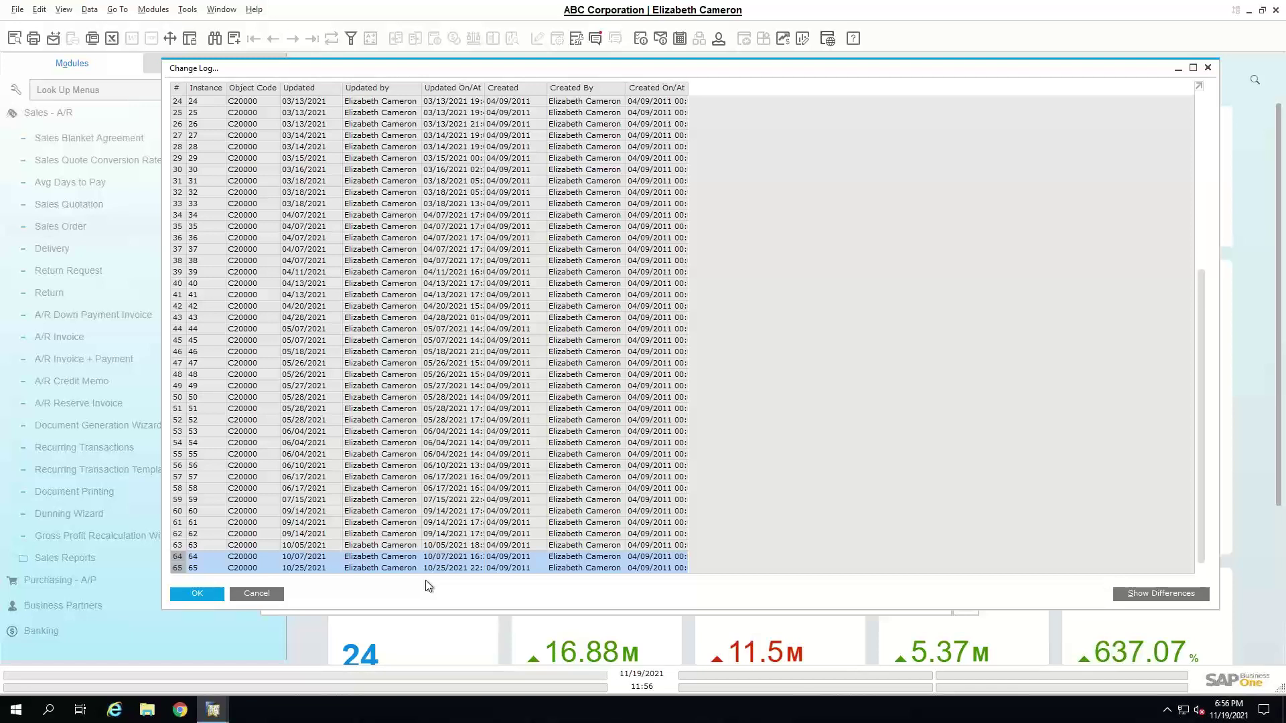
click(247, 594)
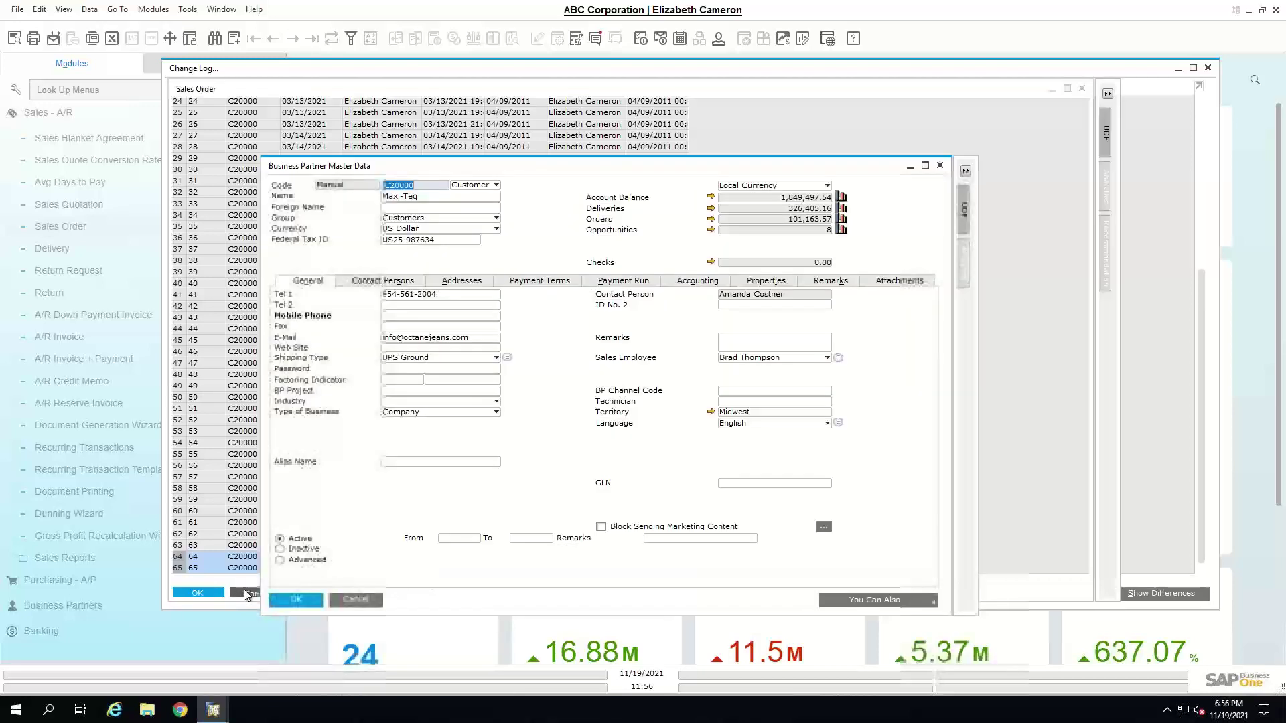
click(940, 166)
click(190, 10)
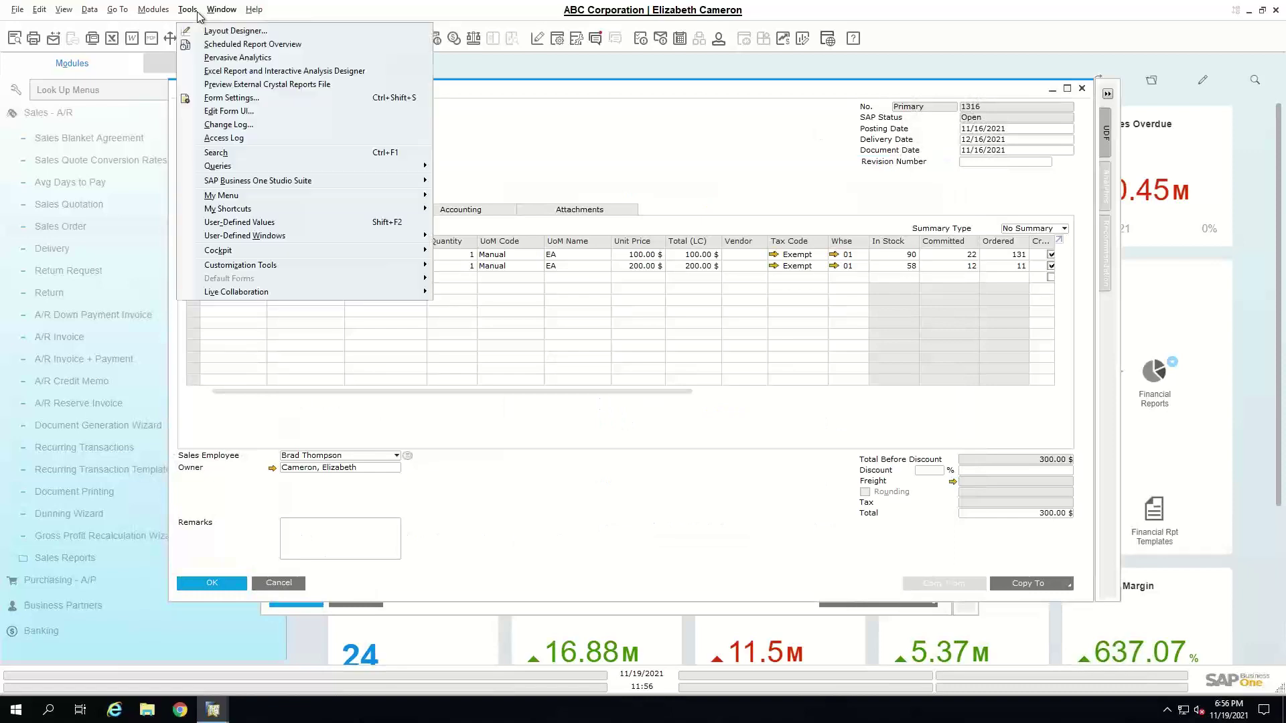
click(236, 139)
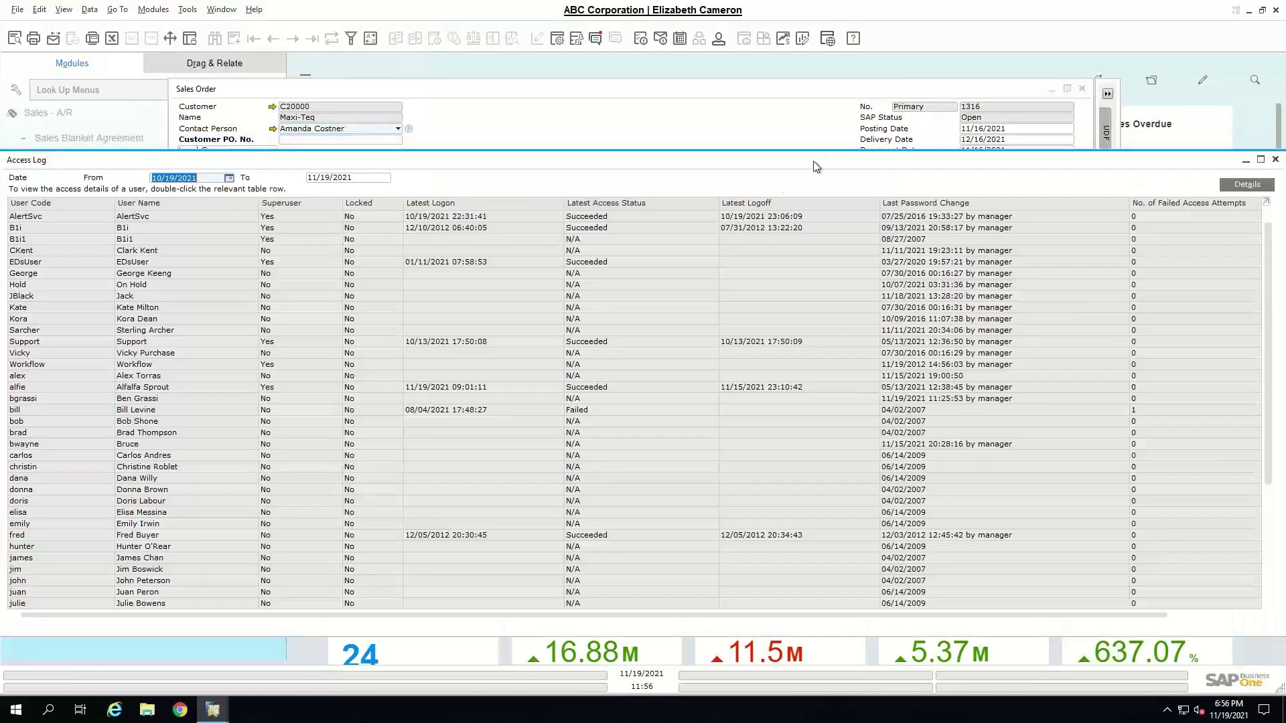
drag(816, 166, 824, 65)
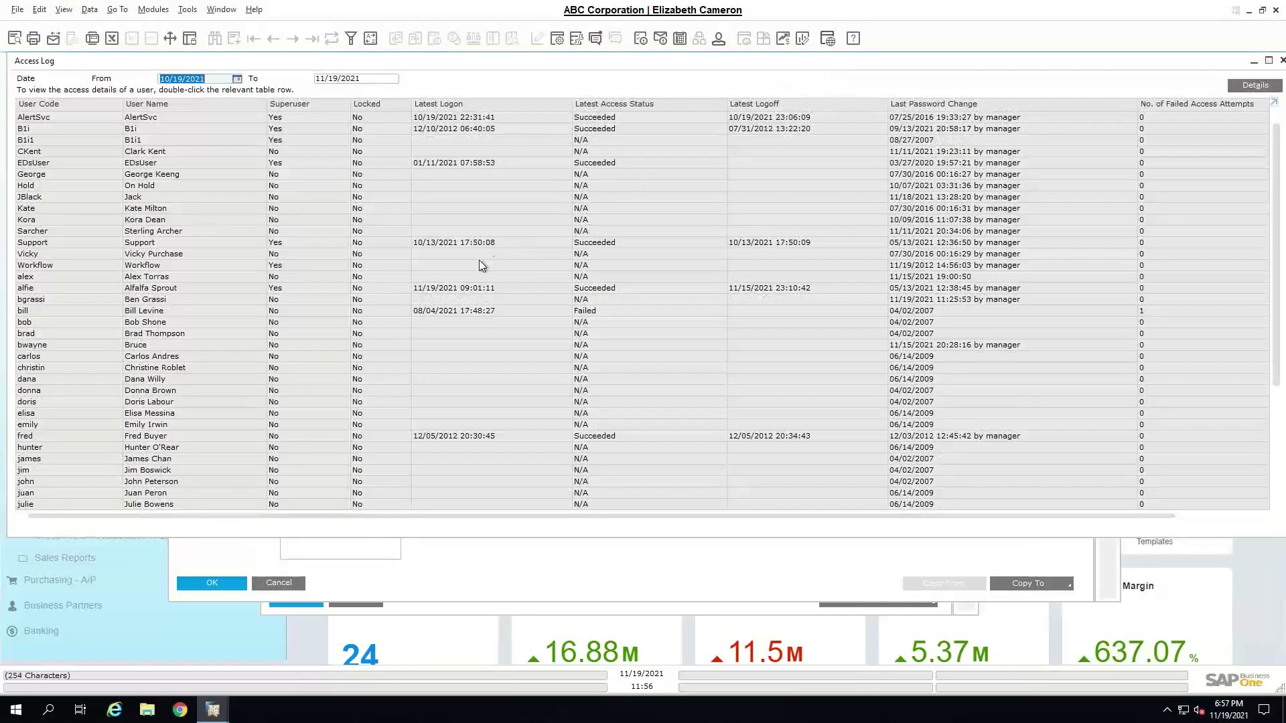
scroll(247, 402, down, 2)
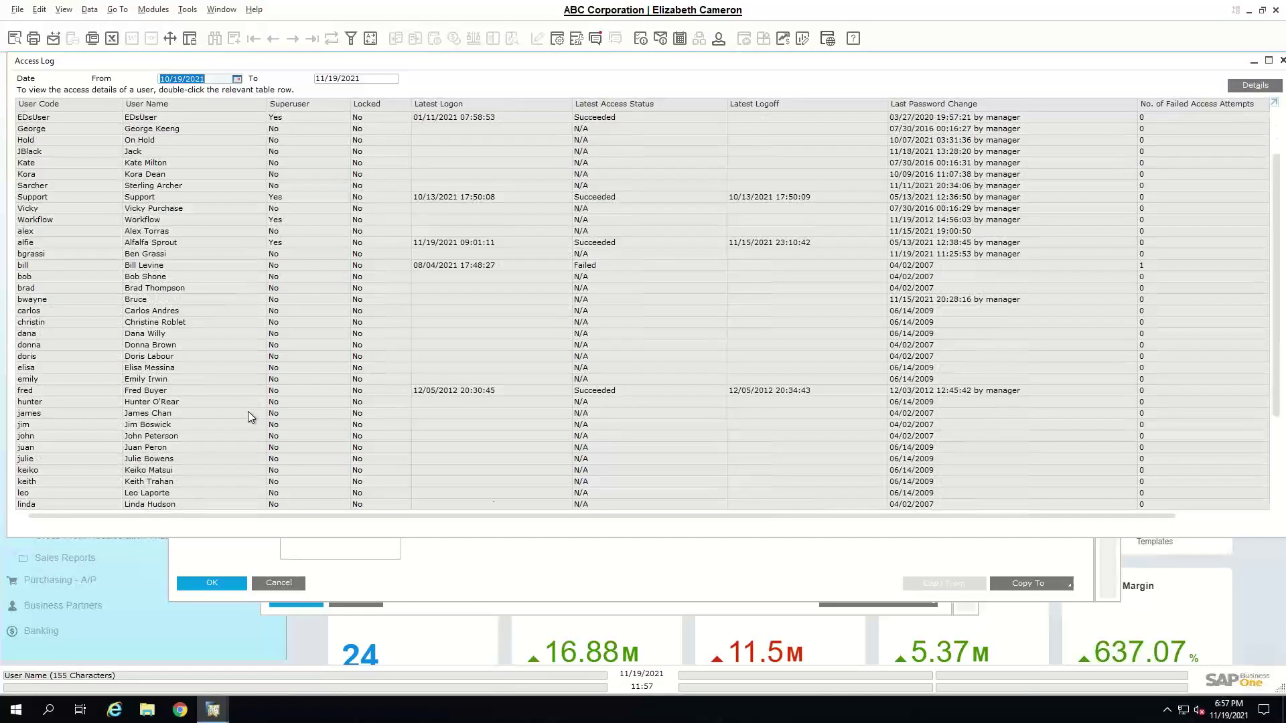
scroll(248, 411, down, 5)
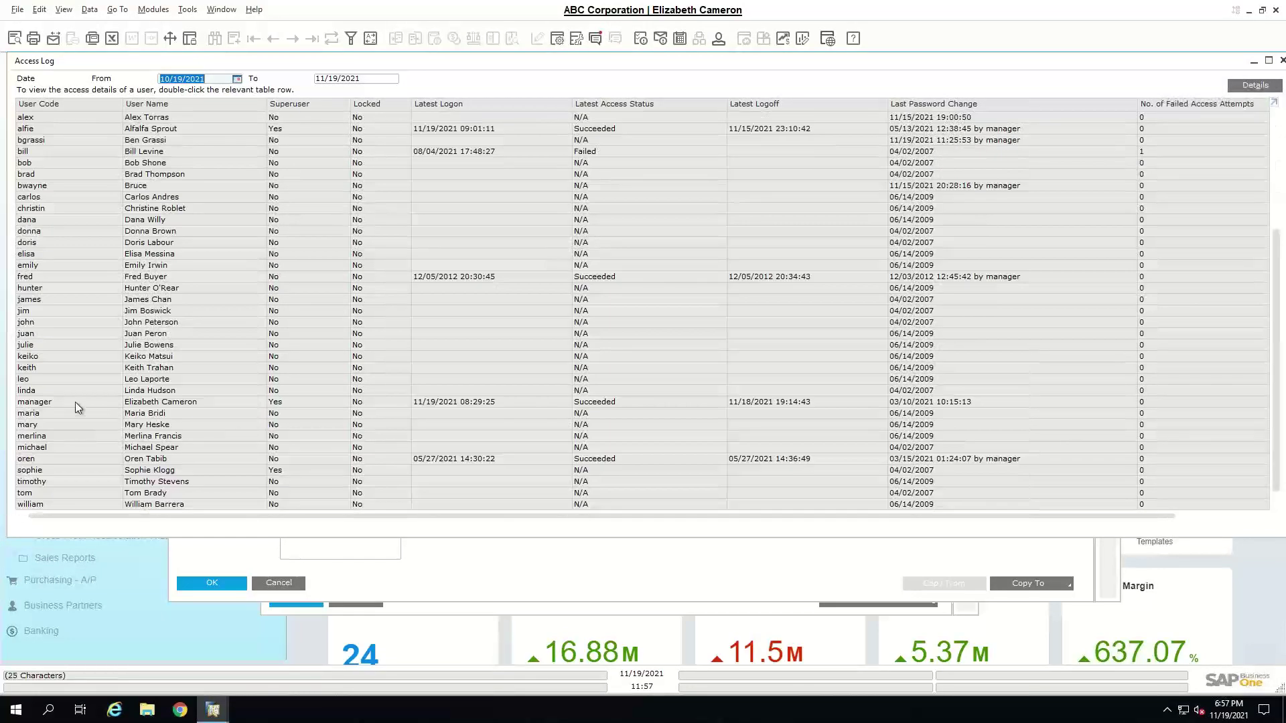
click(75, 402)
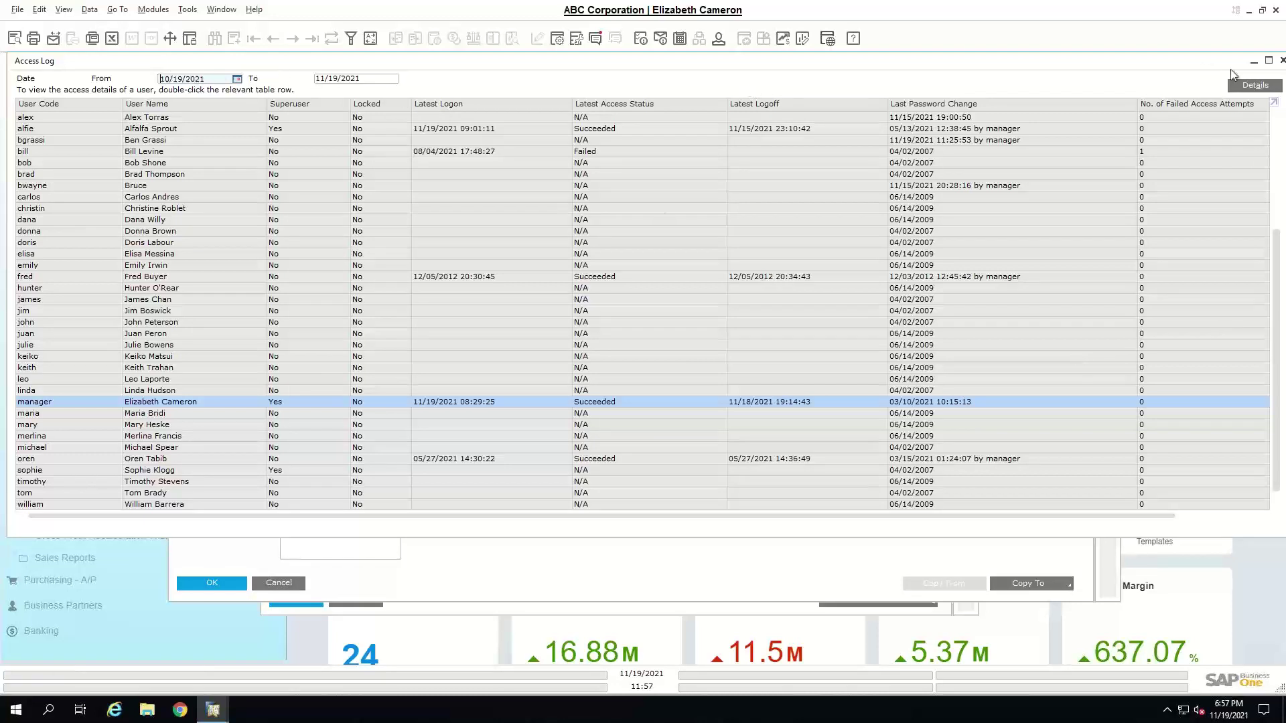
click(1255, 85)
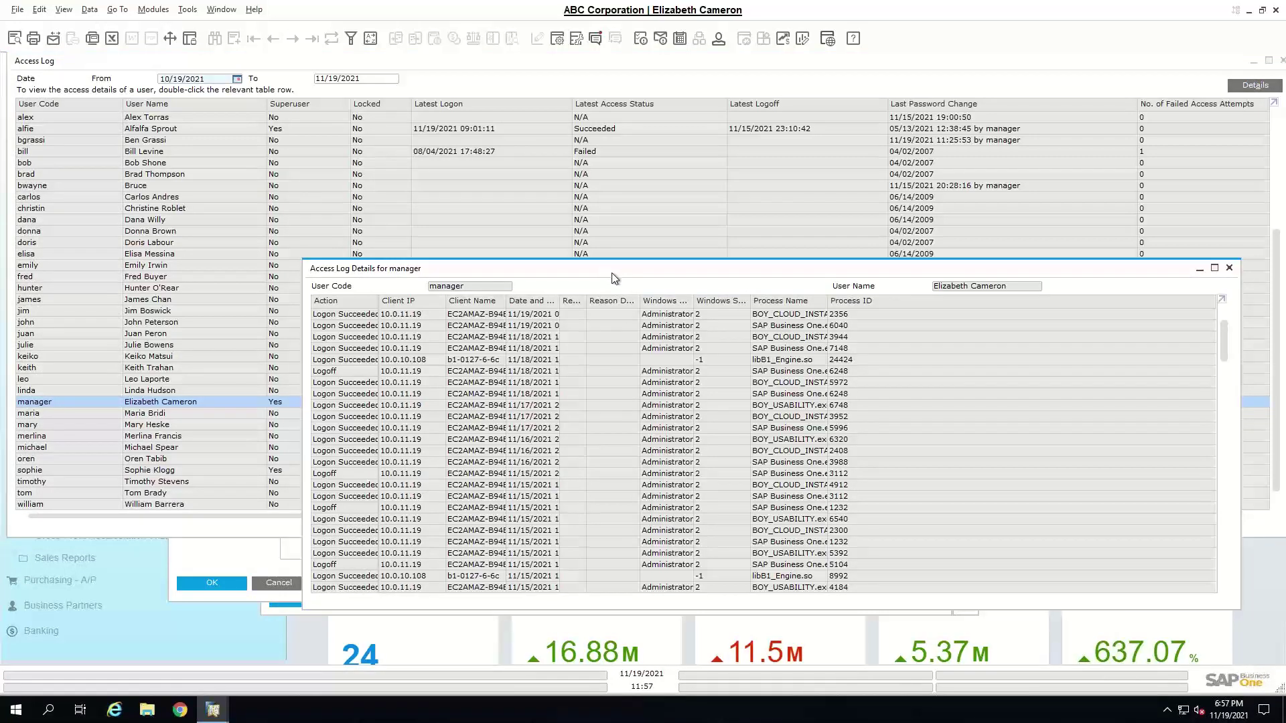
drag(603, 267, 530, 205)
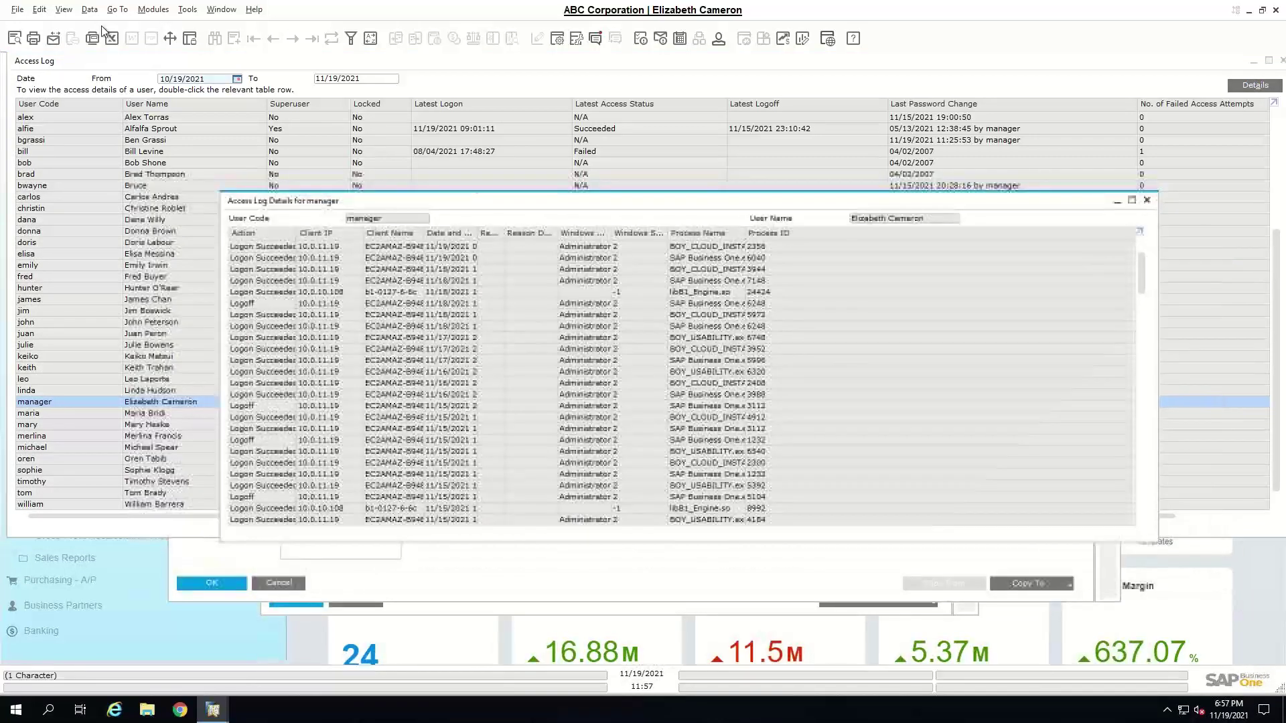
click(63, 10)
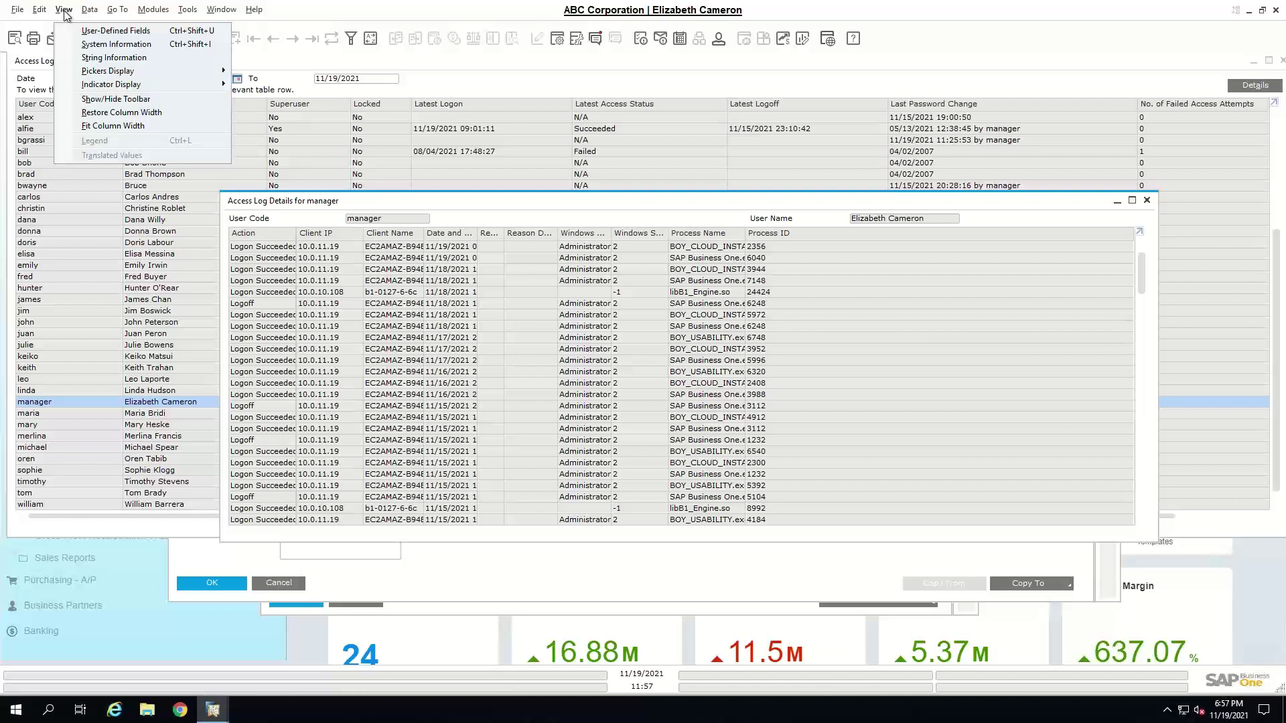
click(132, 127)
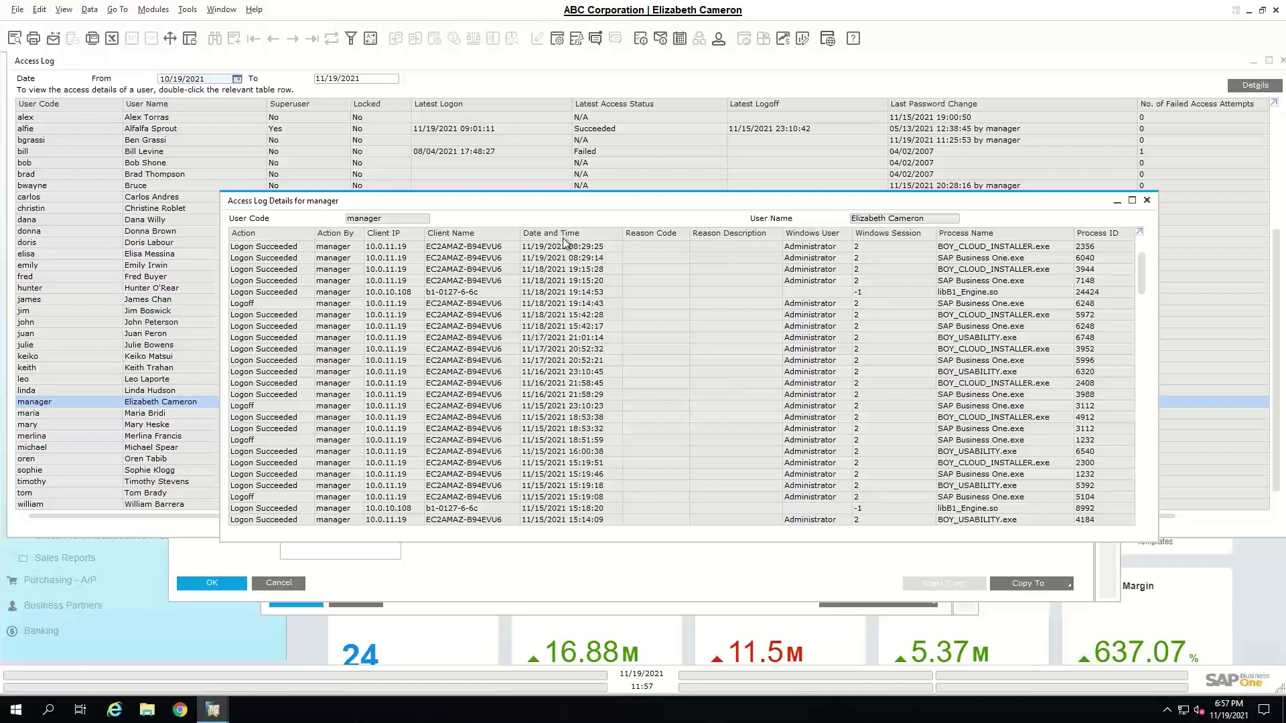
click(1148, 203)
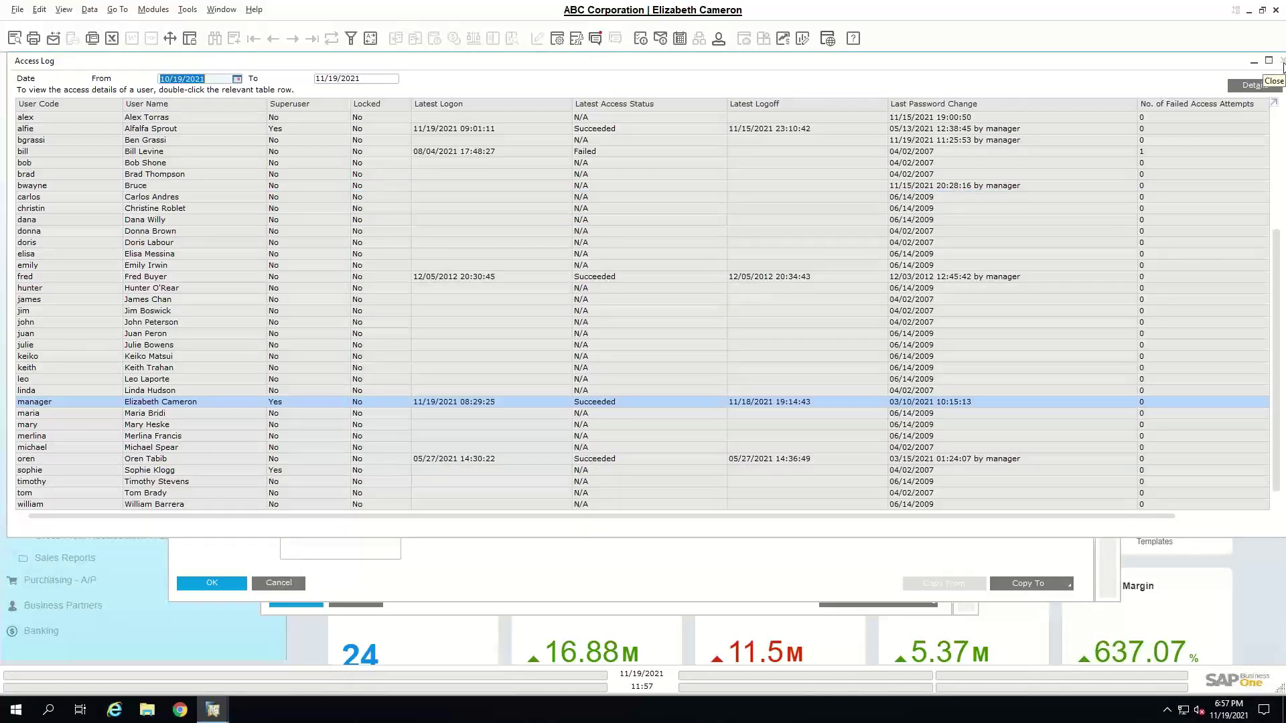
click(1283, 62)
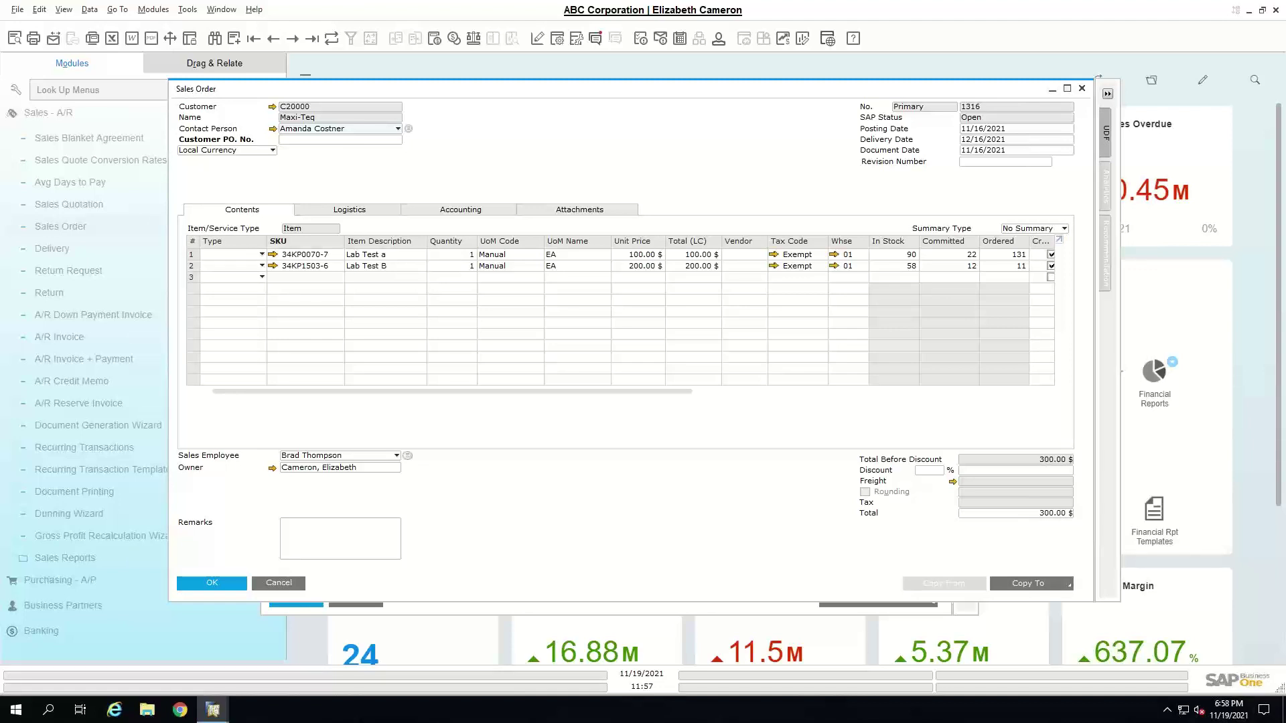
- Open Help > Documentation > Context Help for the Sales Order form
click(254, 9)
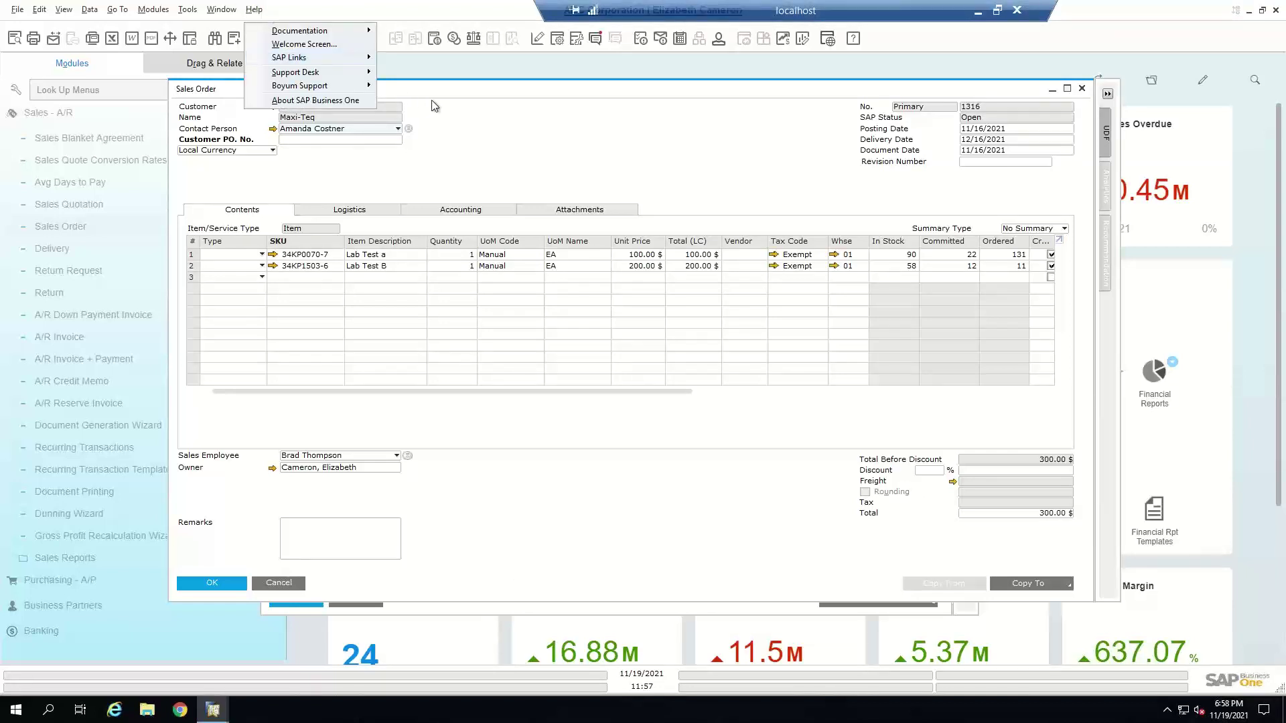
mouse_move(338, 34)
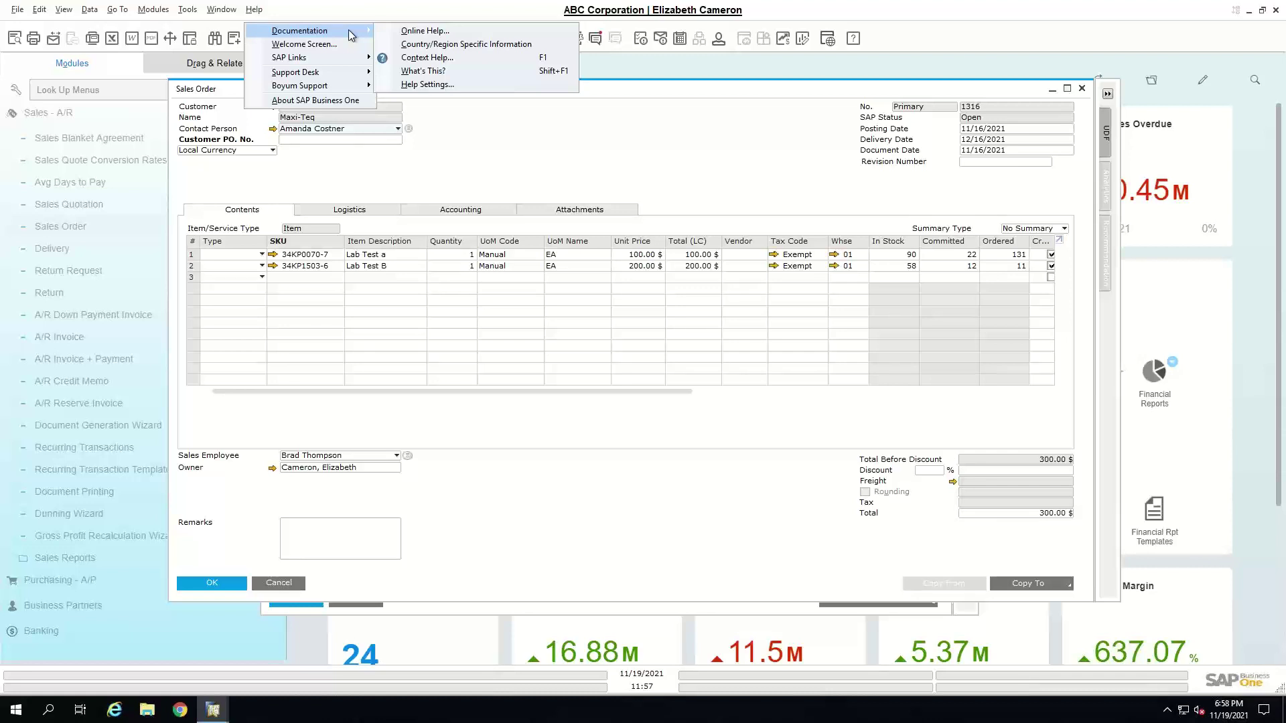
click(449, 62)
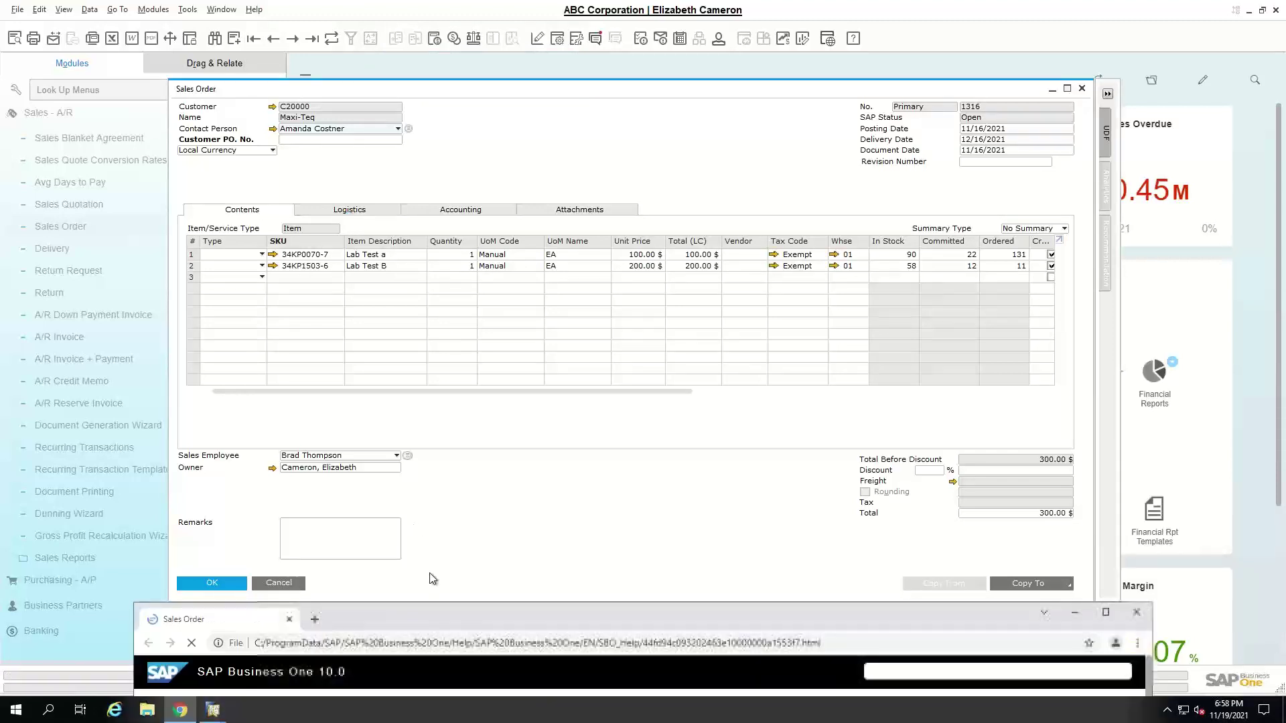
- Maximize the Chrome help page, then minimize it and return to Sales Order 1316
double_click(408, 613)
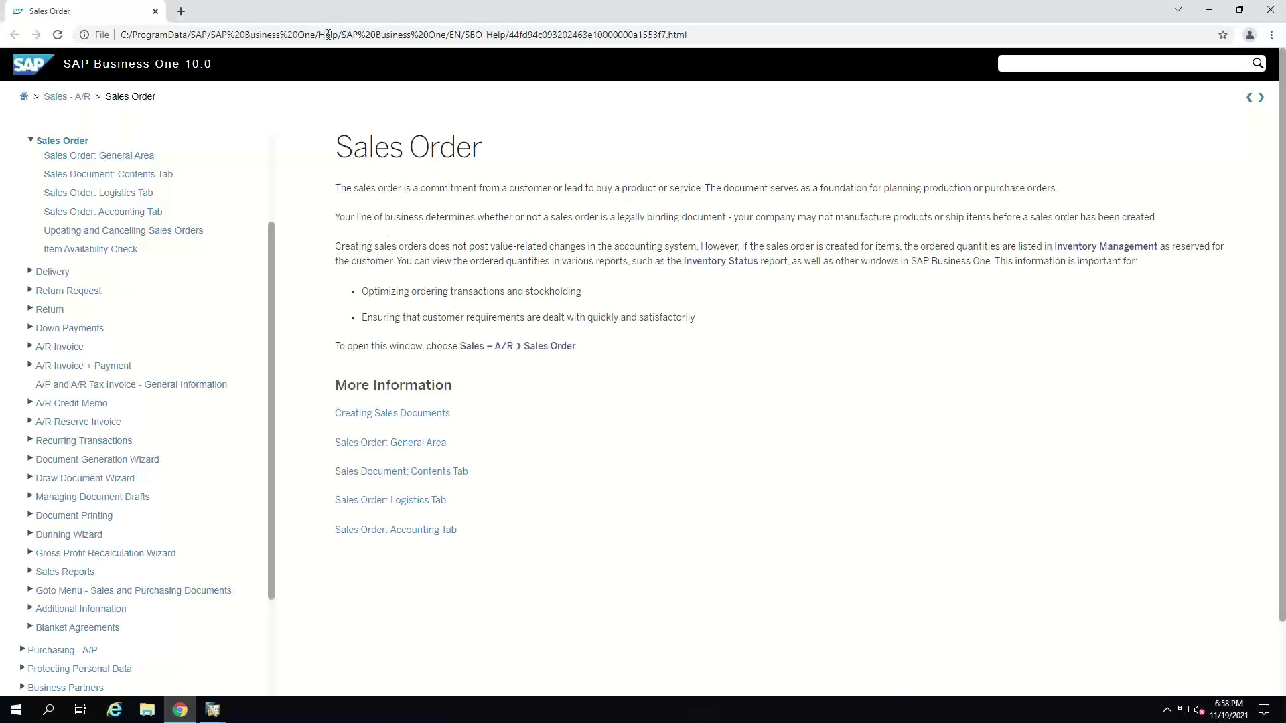
key(super+Down)
click(349, 132)
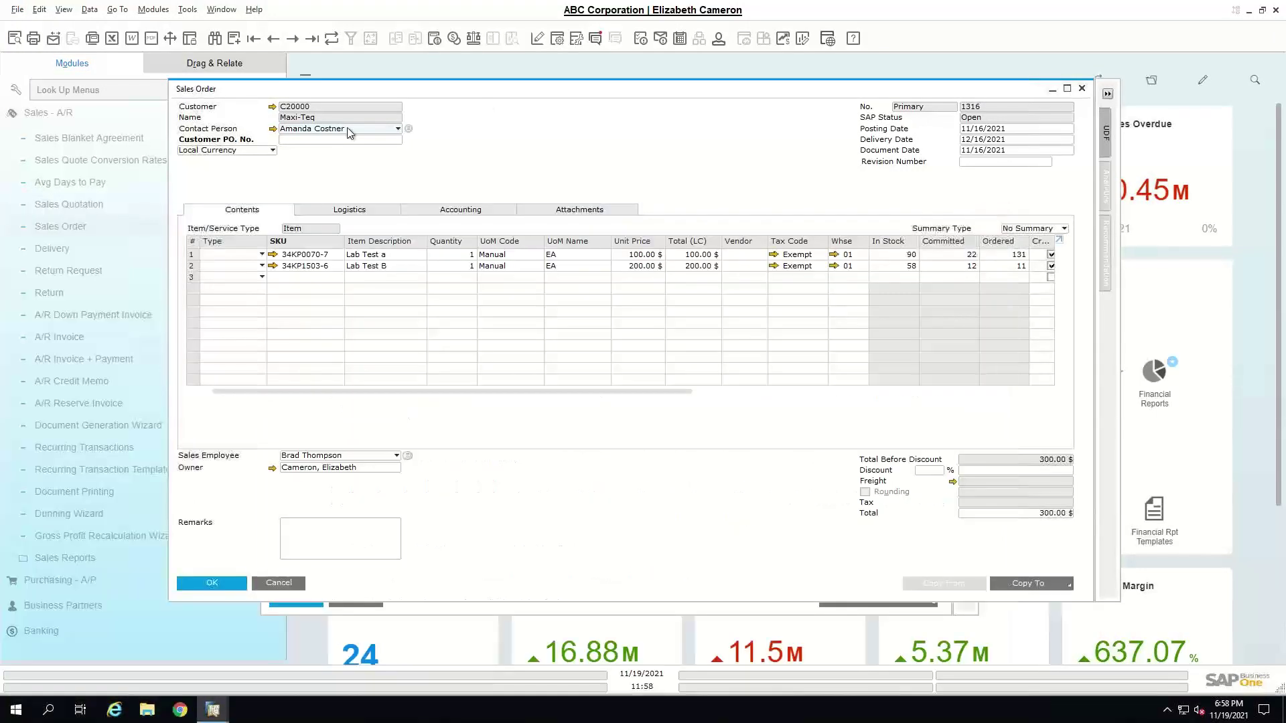
- Show the Help menu's Documentation and SAP Links submenus, then dismiss the menus
click(255, 11)
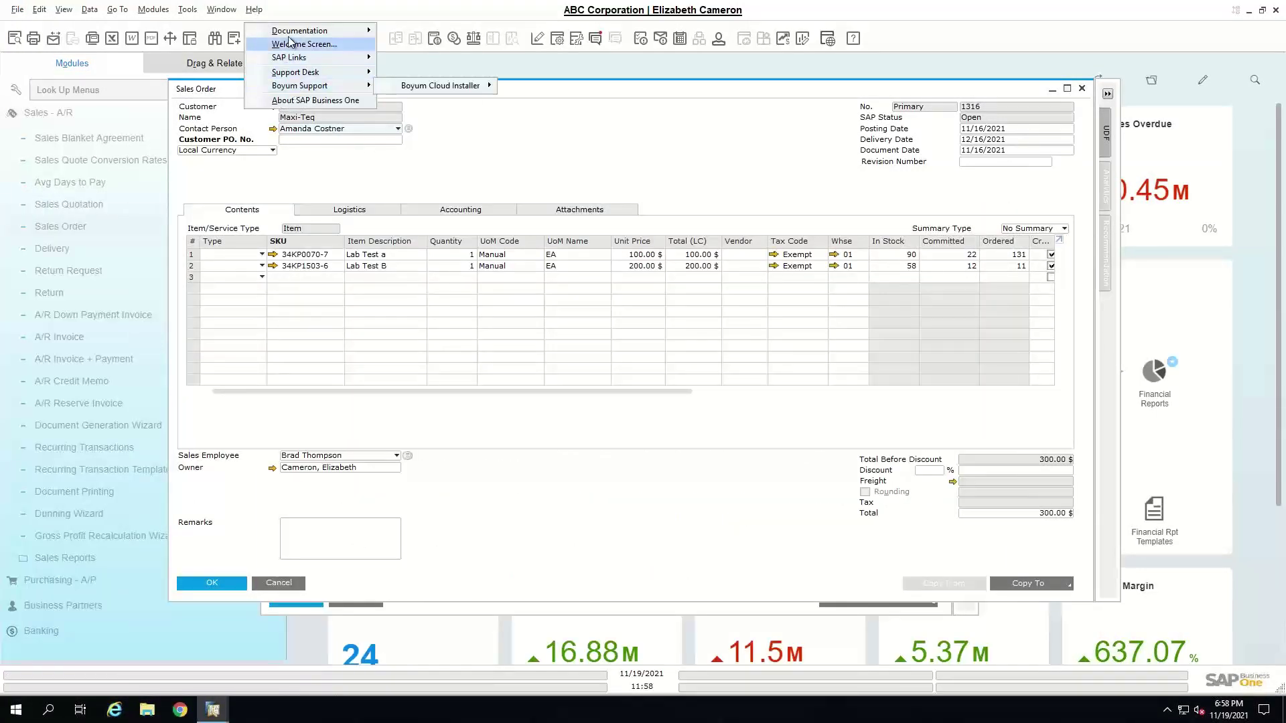
mouse_move(298, 31)
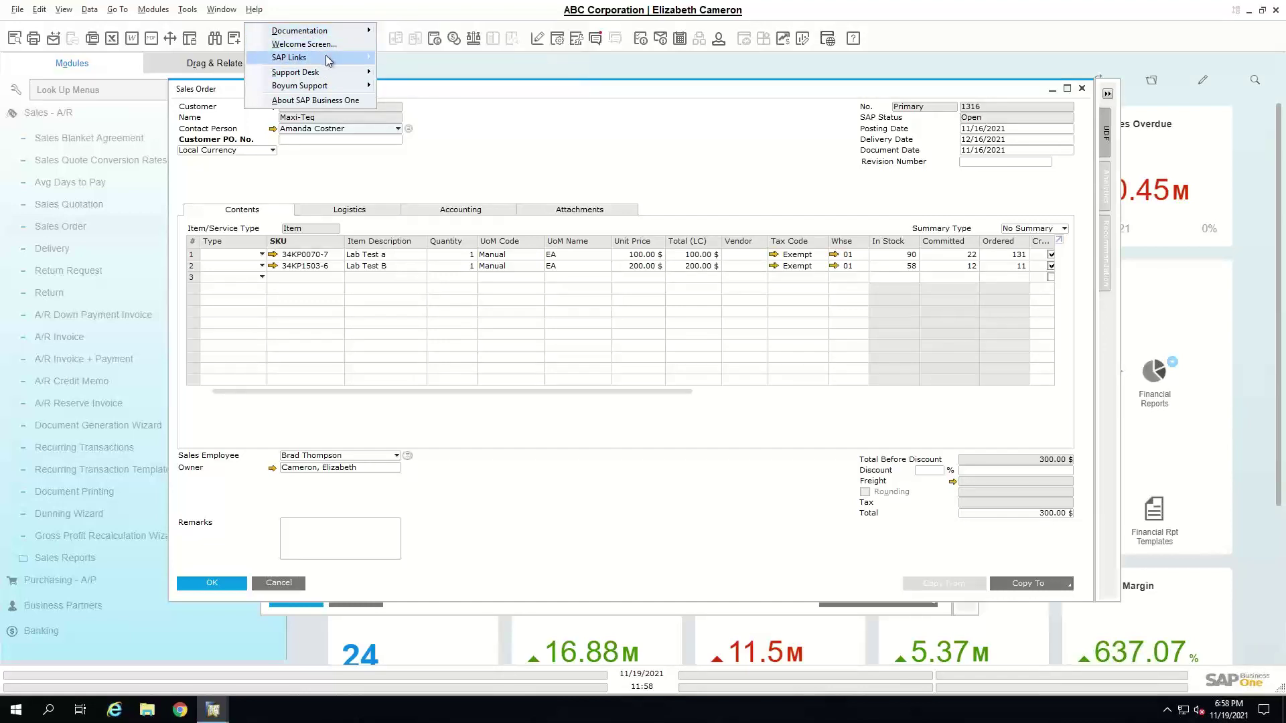
mouse_move(328, 61)
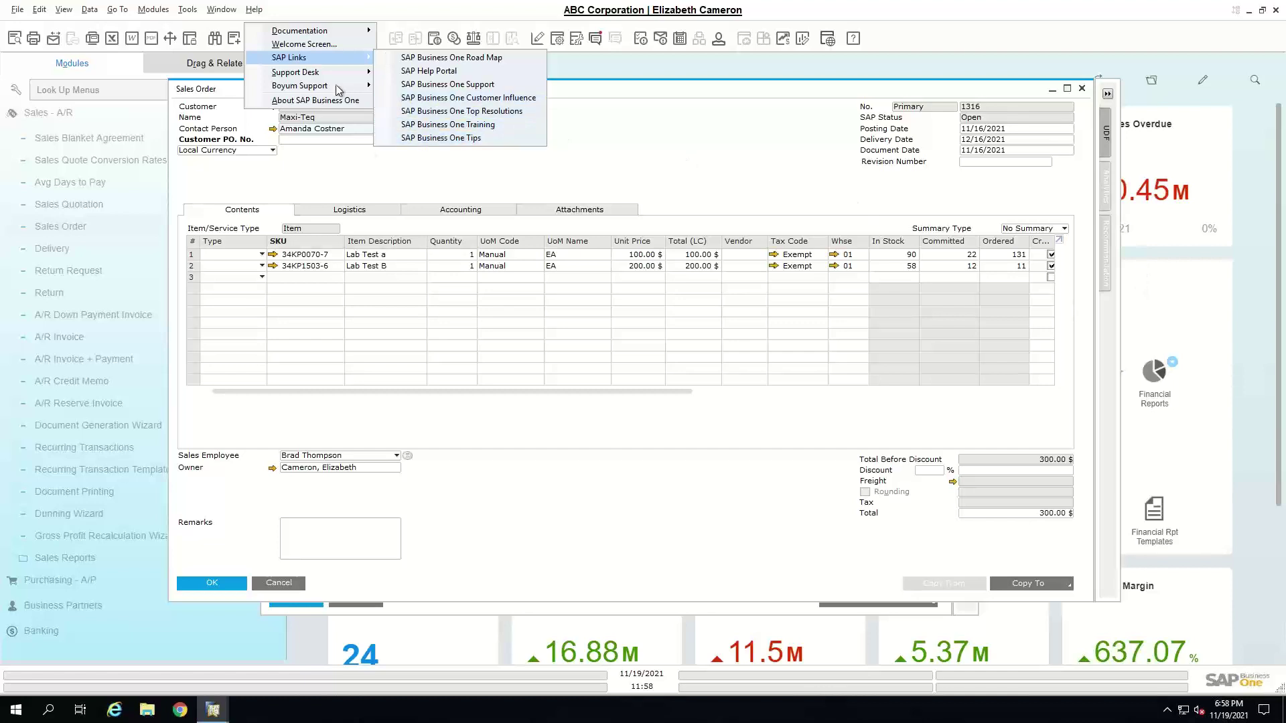
key(Escape)
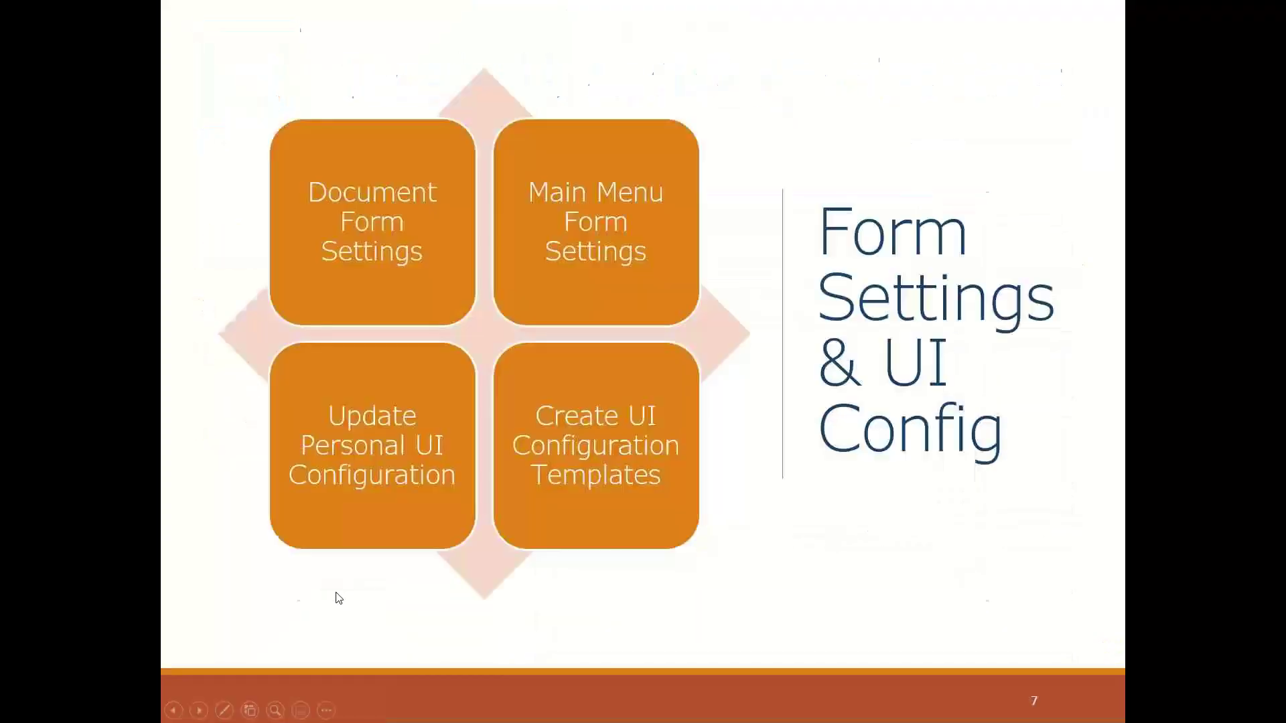
- Advance the slideshow past Tools and Utilities to slide 10, Summary
click(338, 599)
click(338, 598)
click(339, 596)
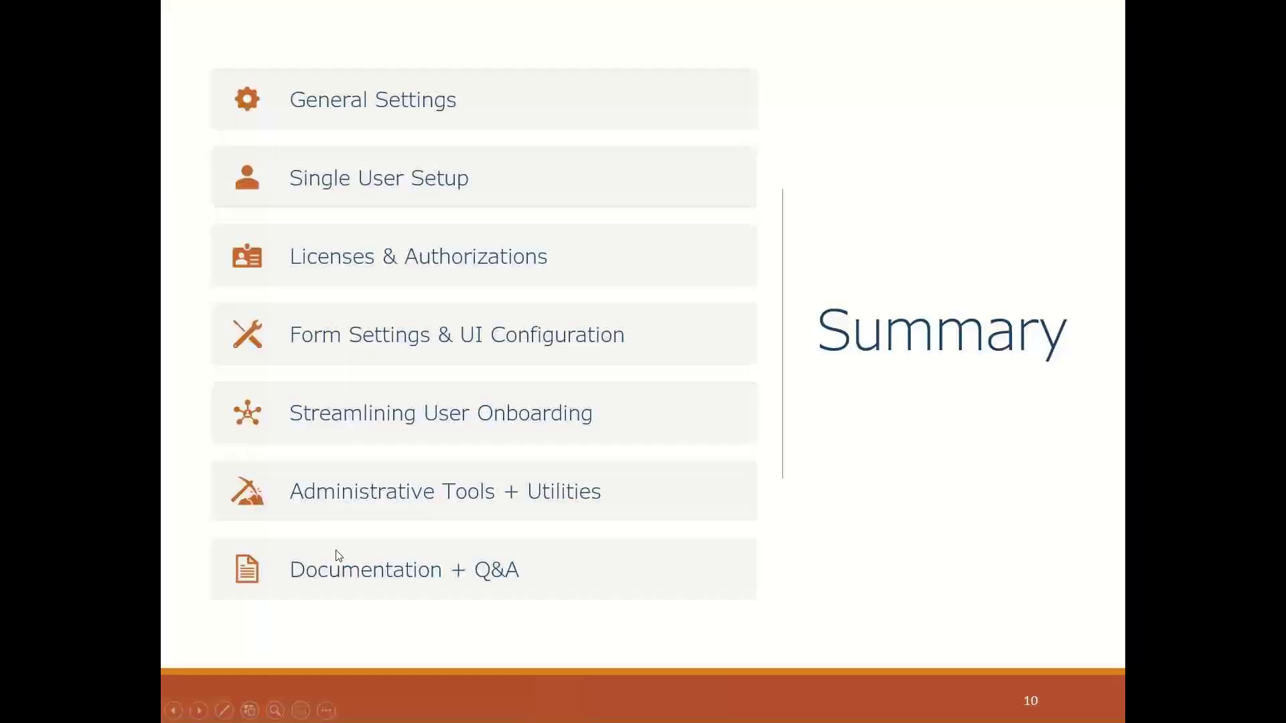